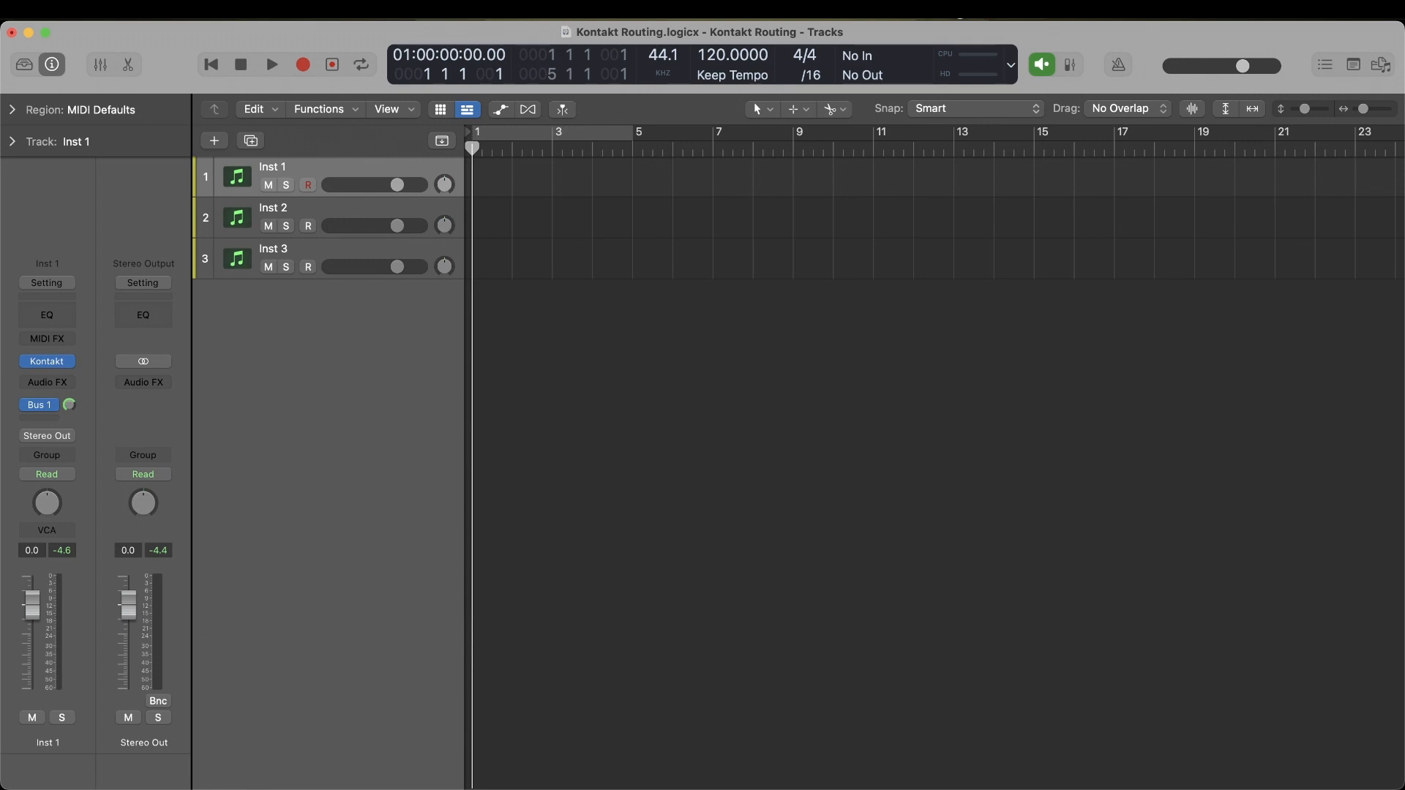
# Bring up the Kontakt plug-in window for Inst 1 and show its Outputs section.
pyautogui.press('v')
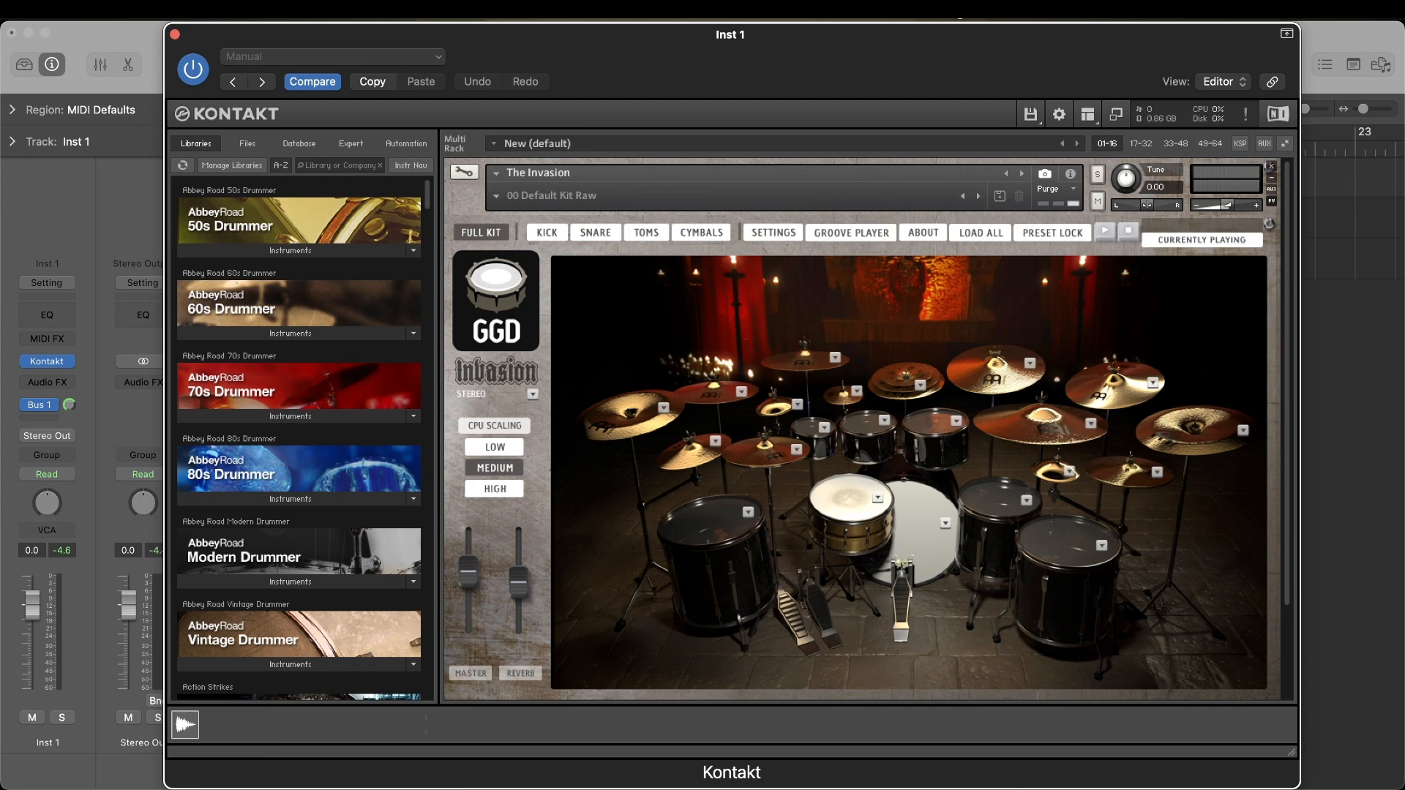
pyautogui.click(1084, 121)
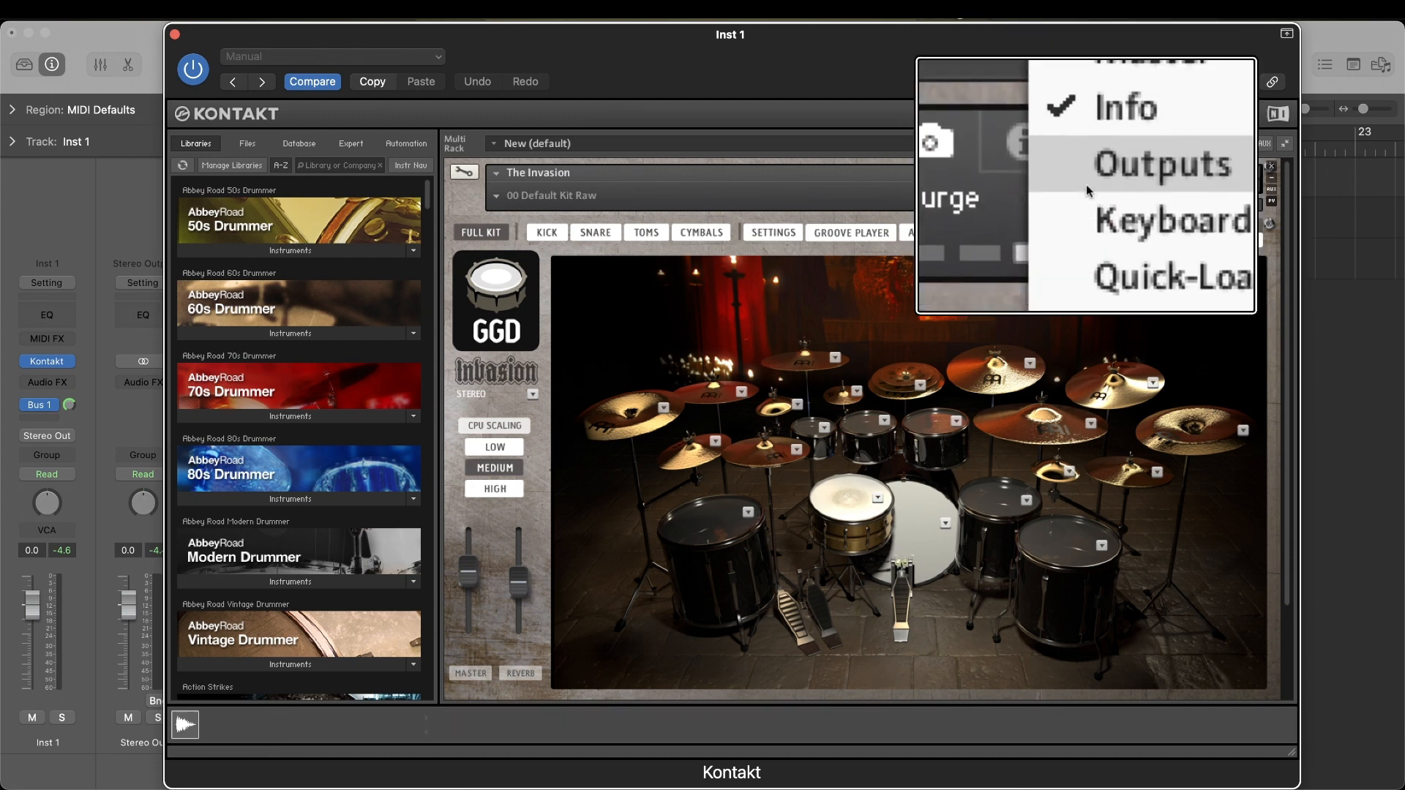
pyautogui.click(1088, 187)
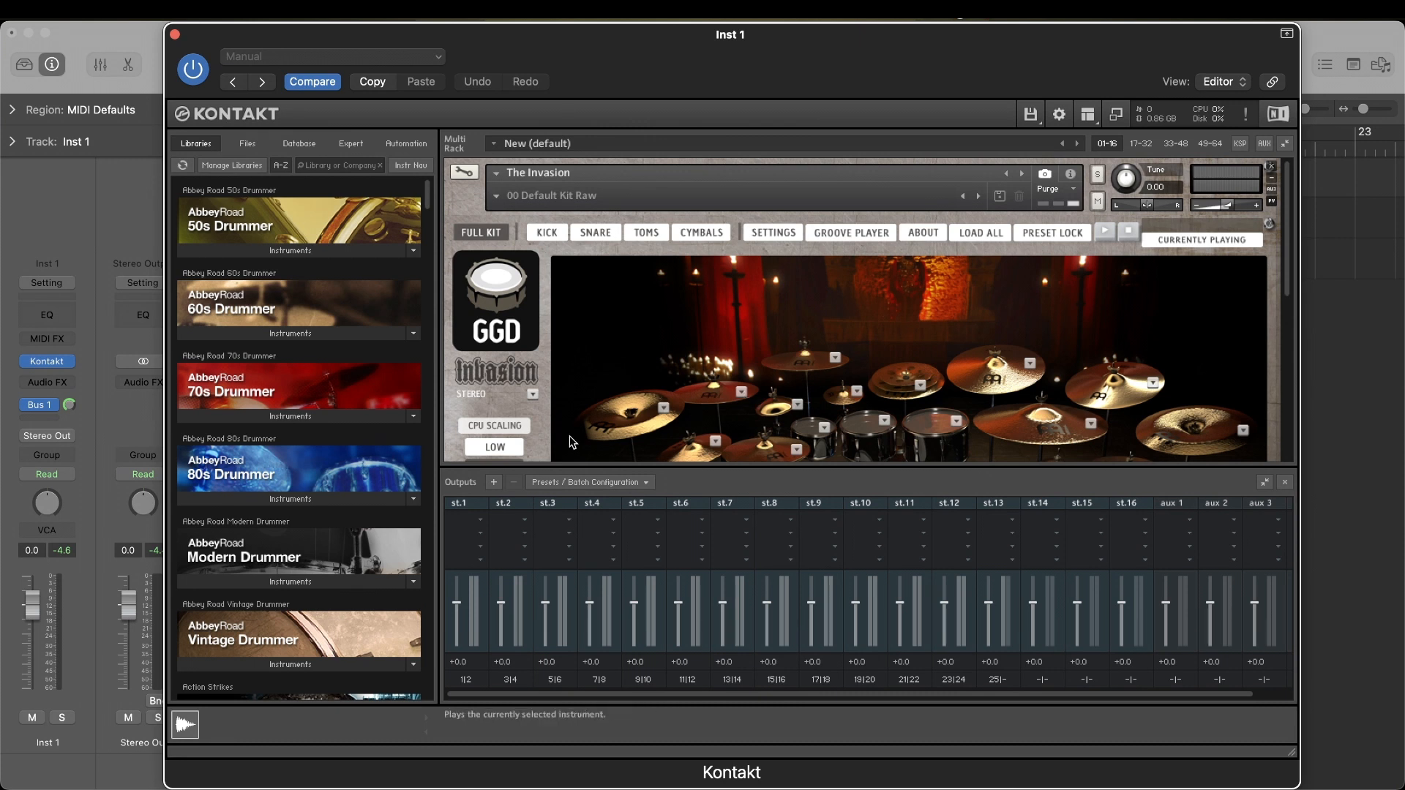
# Examine the microphone channels and output assignments on The Invasion's Kick and Snare pages.
pyautogui.click(547, 233)
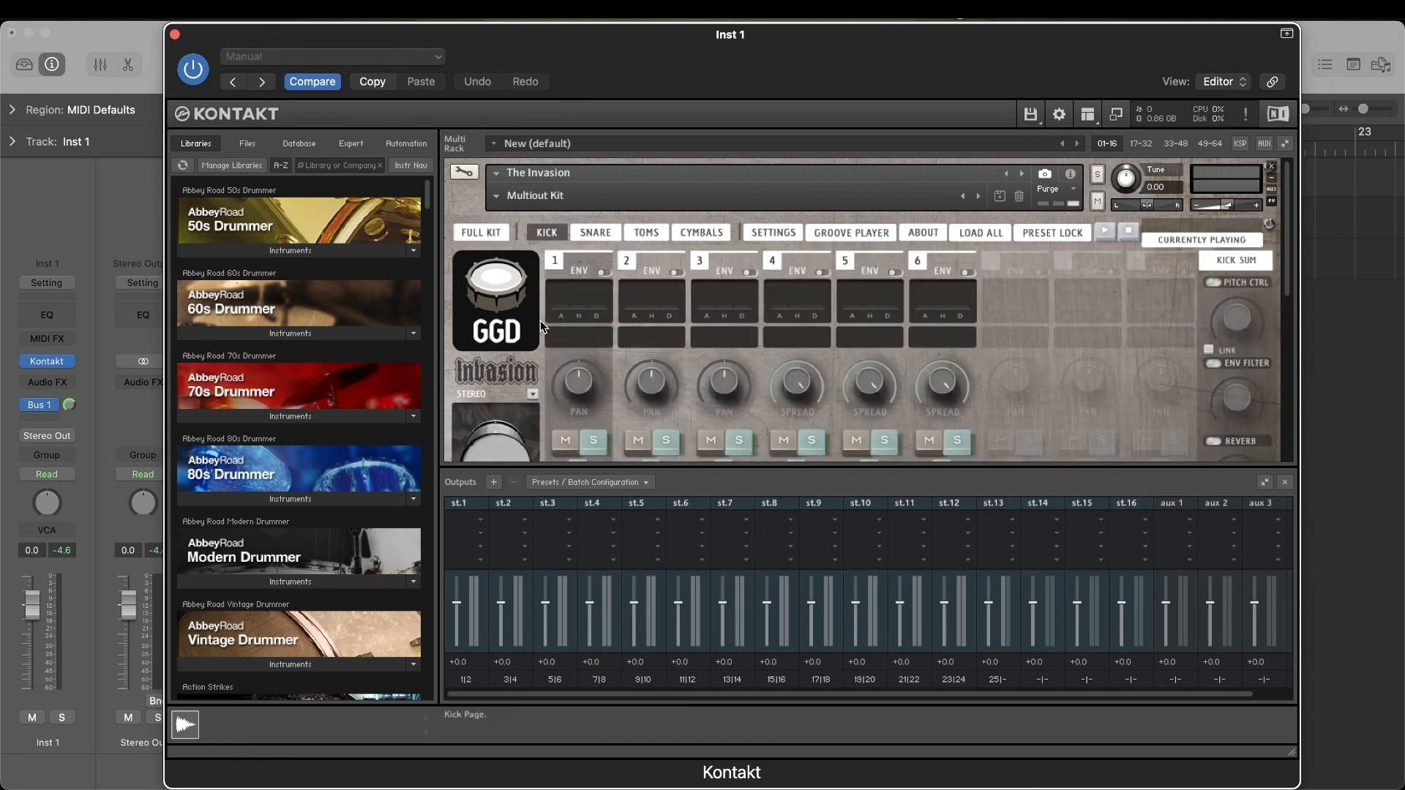
pyautogui.scroll(-5, 583, 334)
pyautogui.scroll(-2, 584, 334)
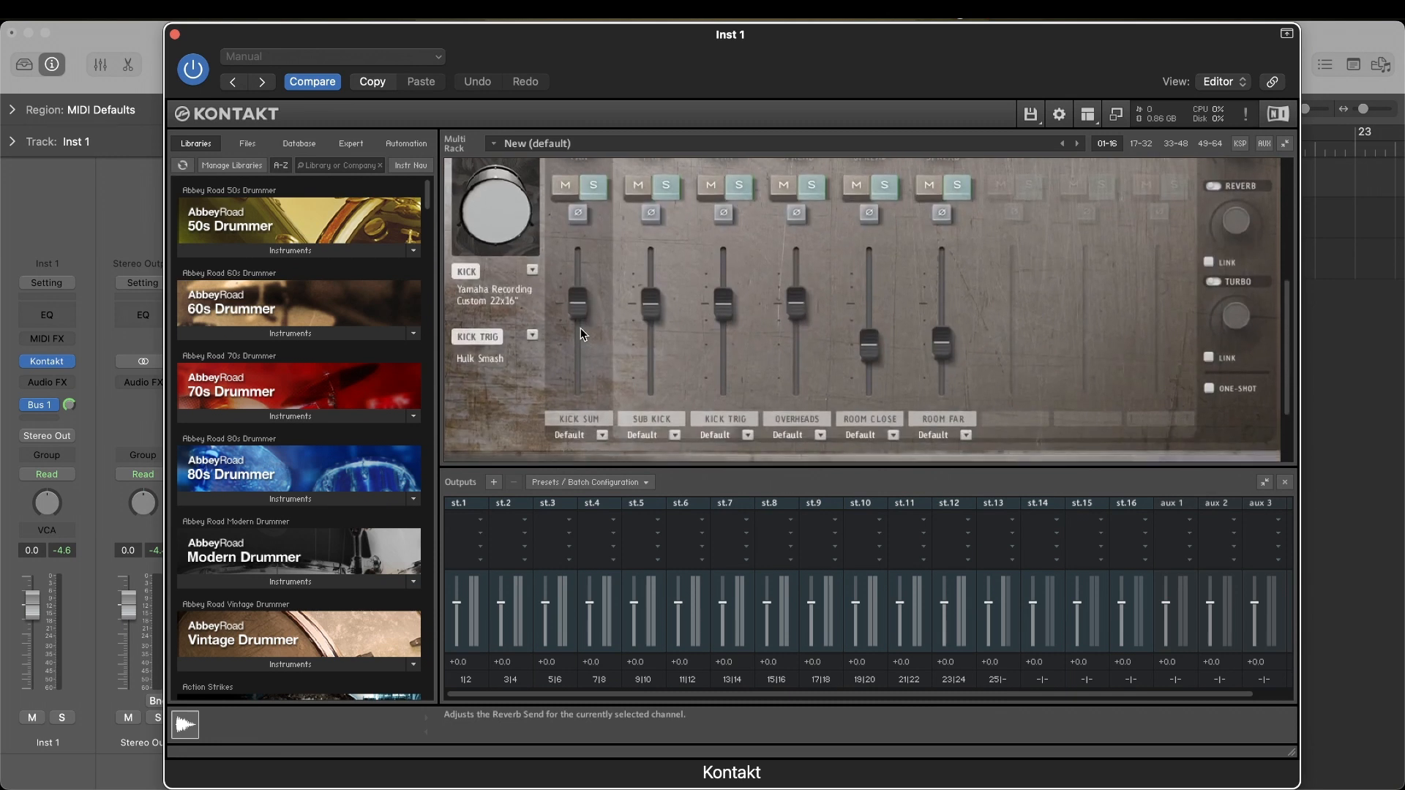
pyautogui.scroll(4, 583, 334)
pyautogui.scroll(5, 583, 334)
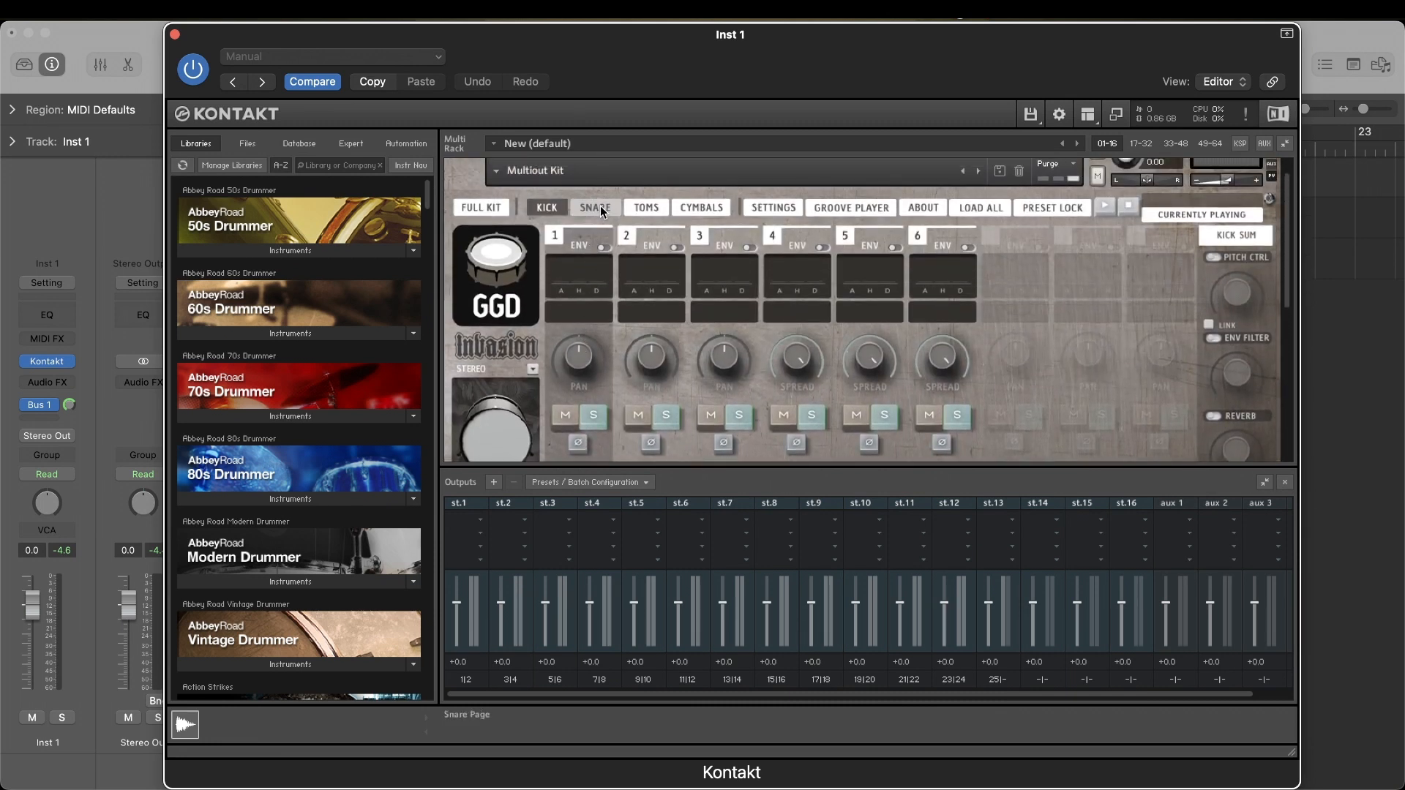
pyautogui.click(606, 212)
pyautogui.scroll(-5, 648, 317)
pyautogui.scroll(1, 651, 316)
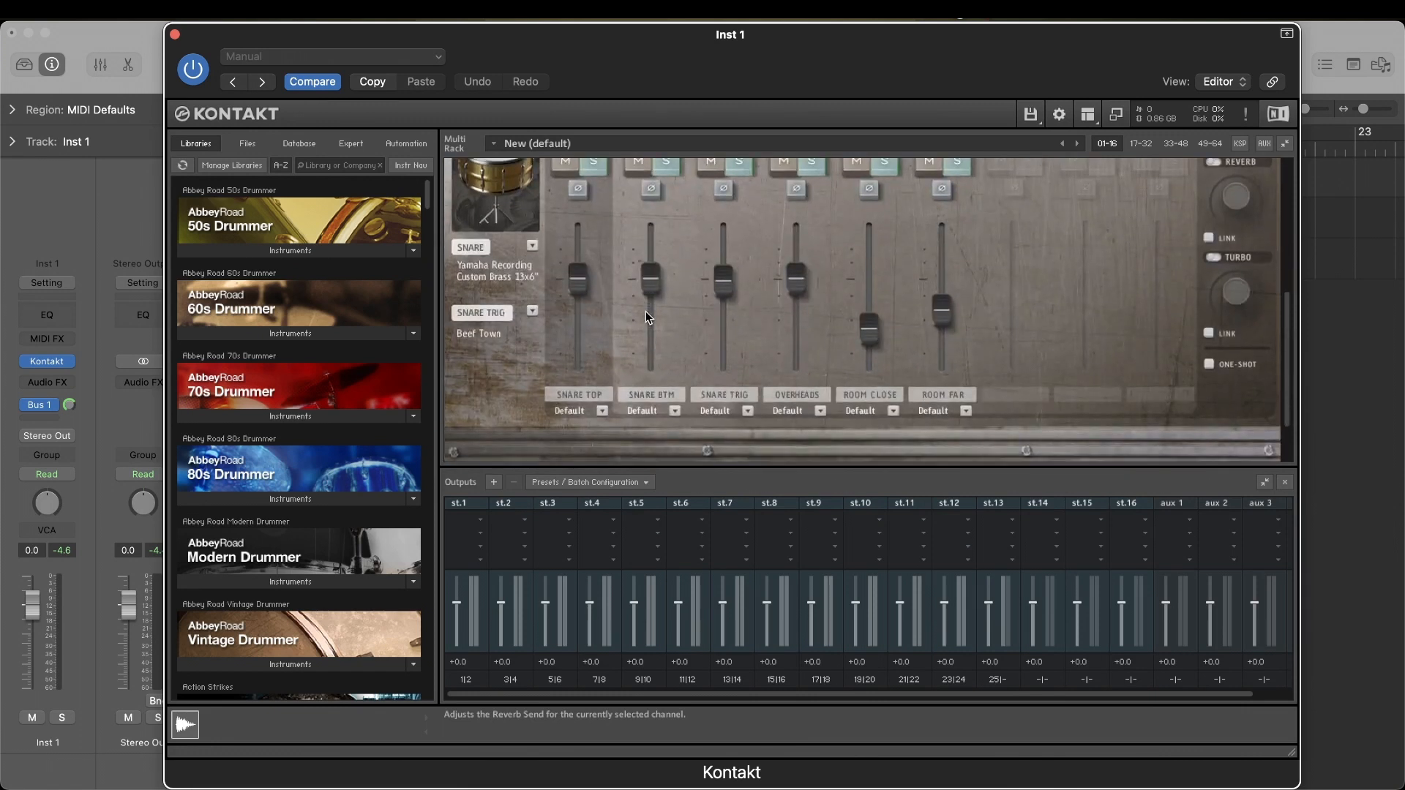
pyautogui.click(722, 291)
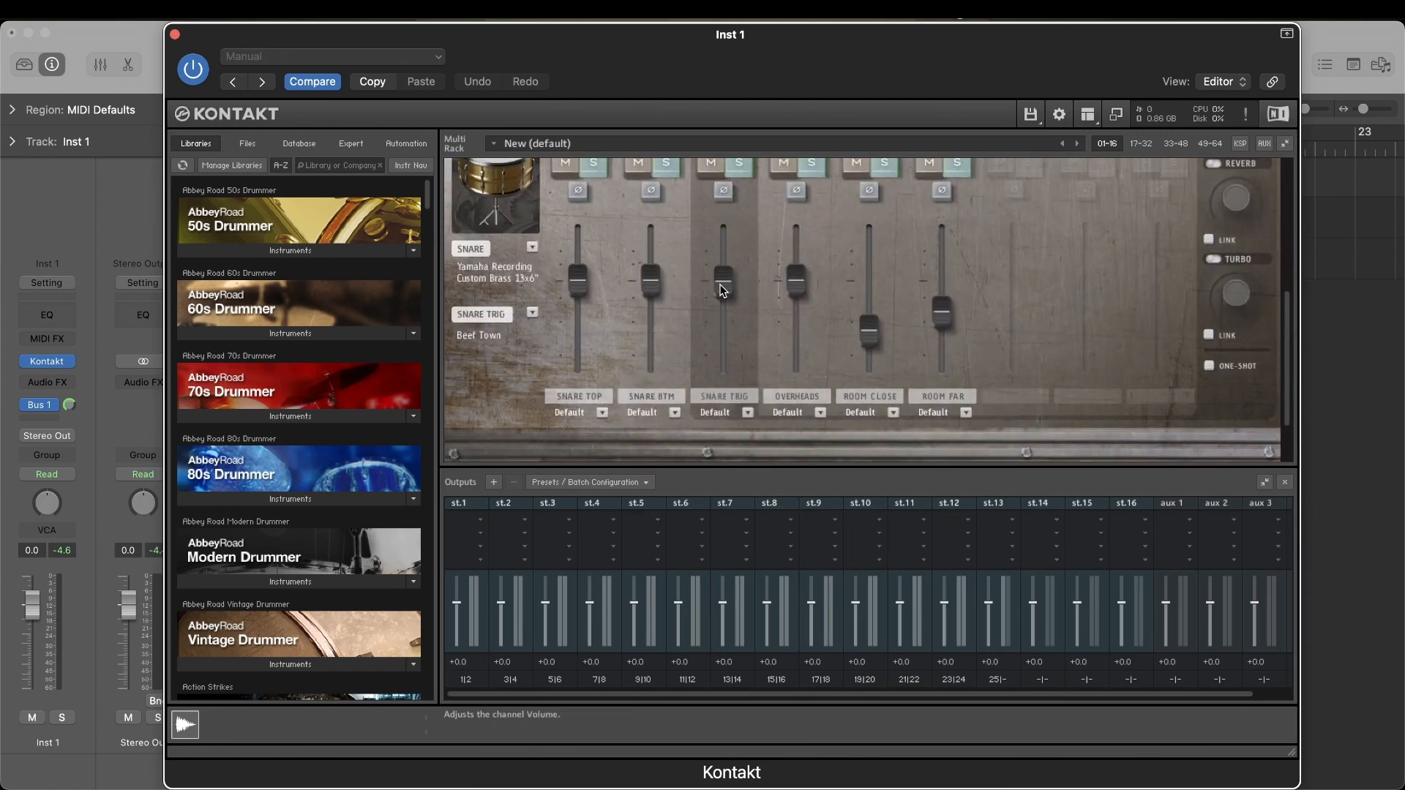
pyautogui.scroll(5, 673, 249)
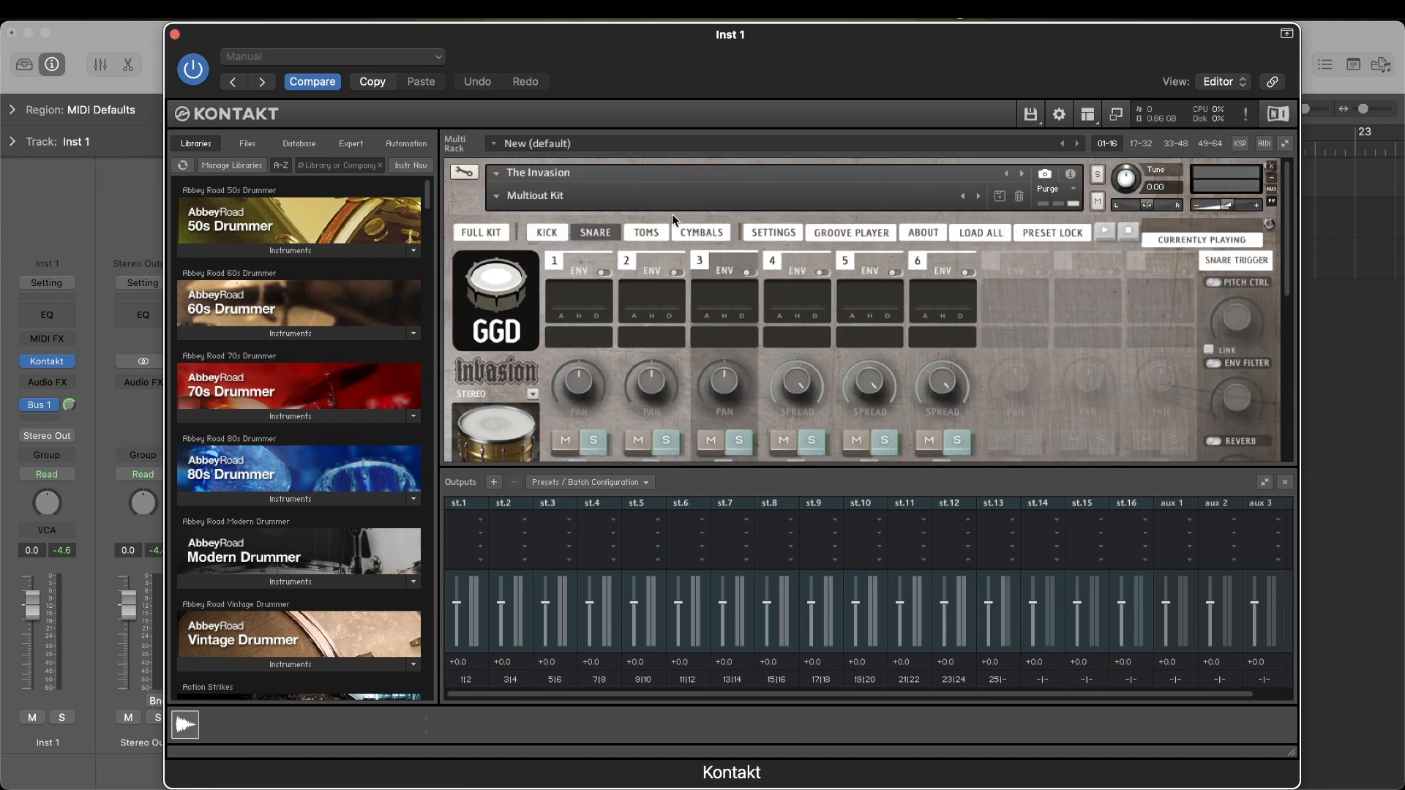
# Examine the microphone channels and output assignments on the Toms and Cymbals pages.
pyautogui.click(646, 232)
pyautogui.scroll(-4, 681, 293)
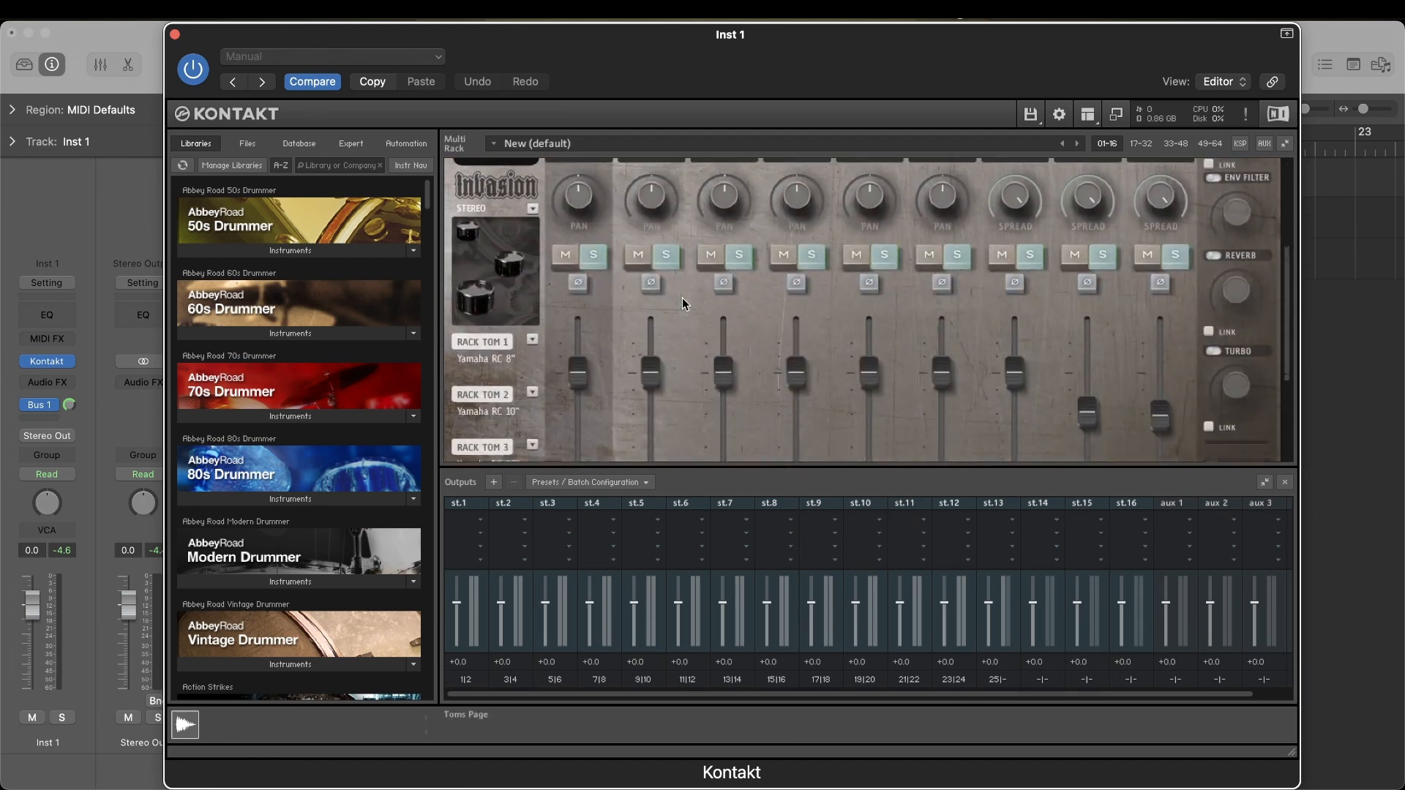
pyautogui.scroll(-2, 683, 303)
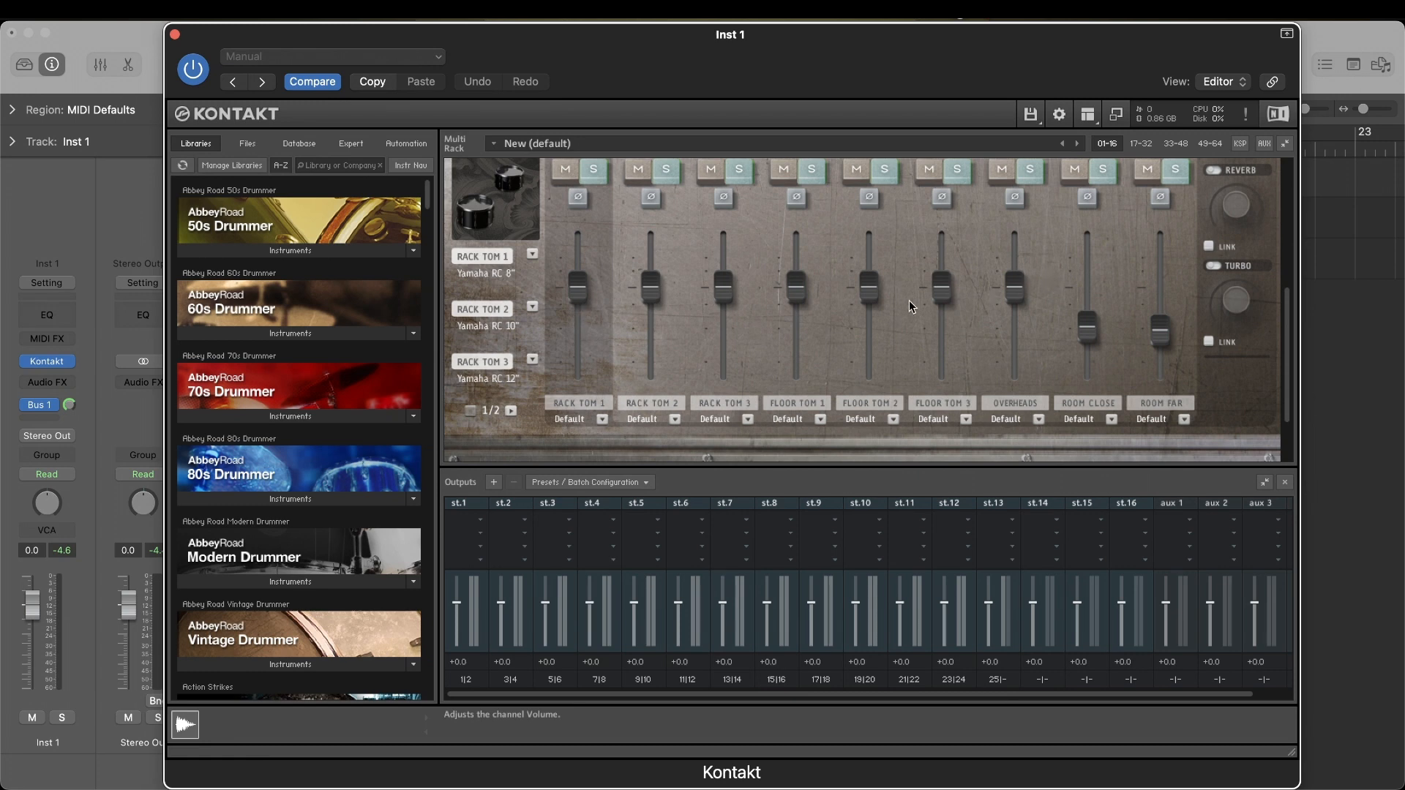
pyautogui.scroll(5, 898, 306)
pyautogui.scroll(1, 736, 224)
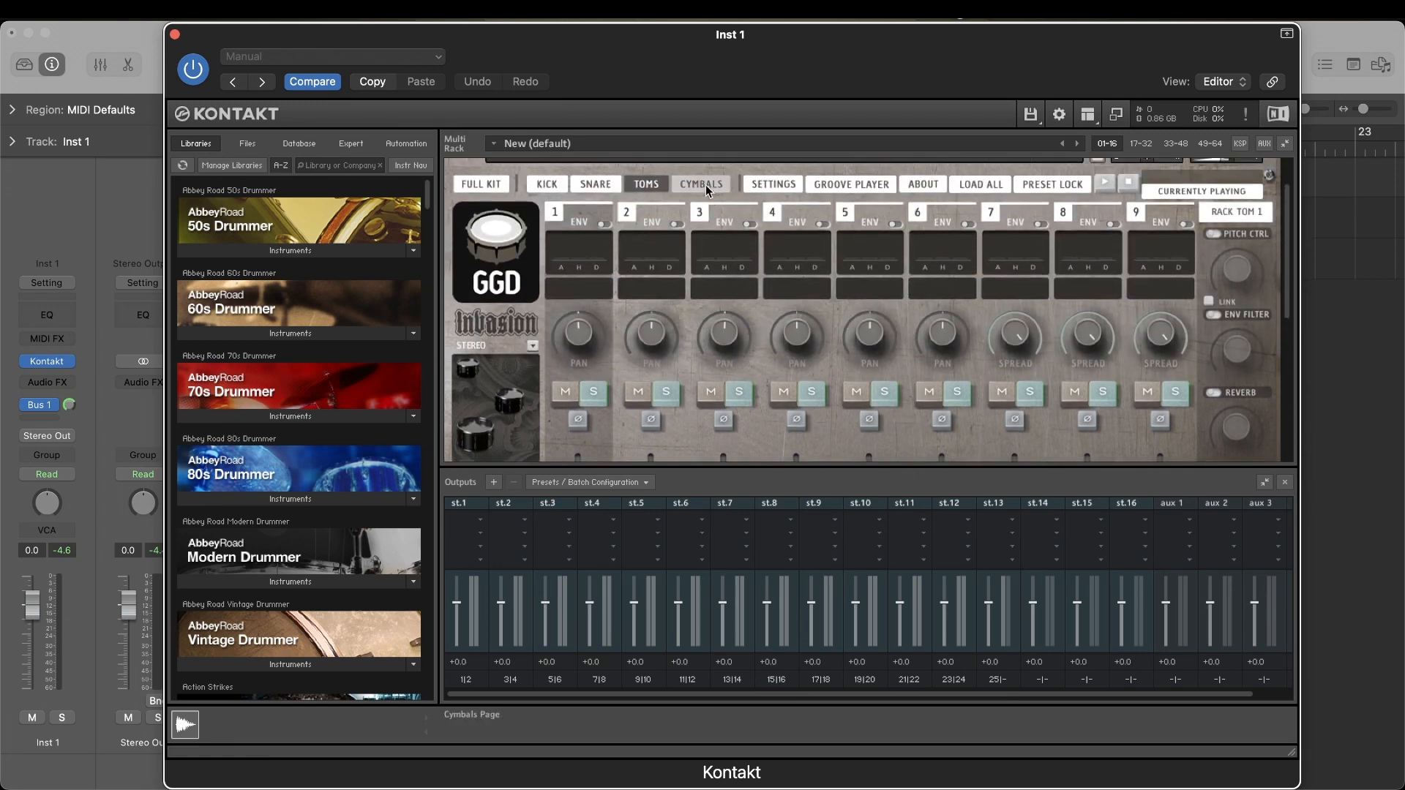
pyautogui.click(707, 186)
pyautogui.scroll(-5, 794, 271)
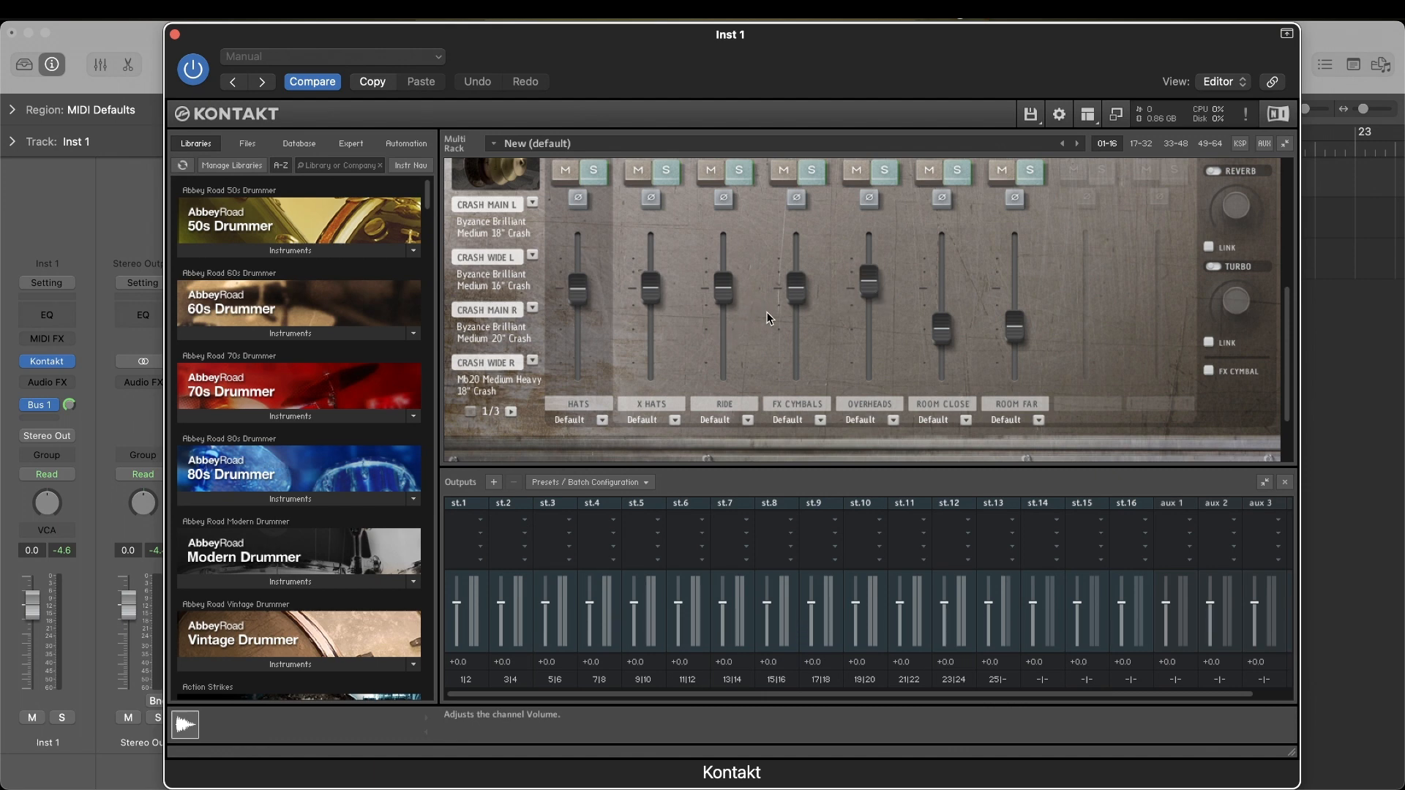
pyautogui.scroll(5, 649, 335)
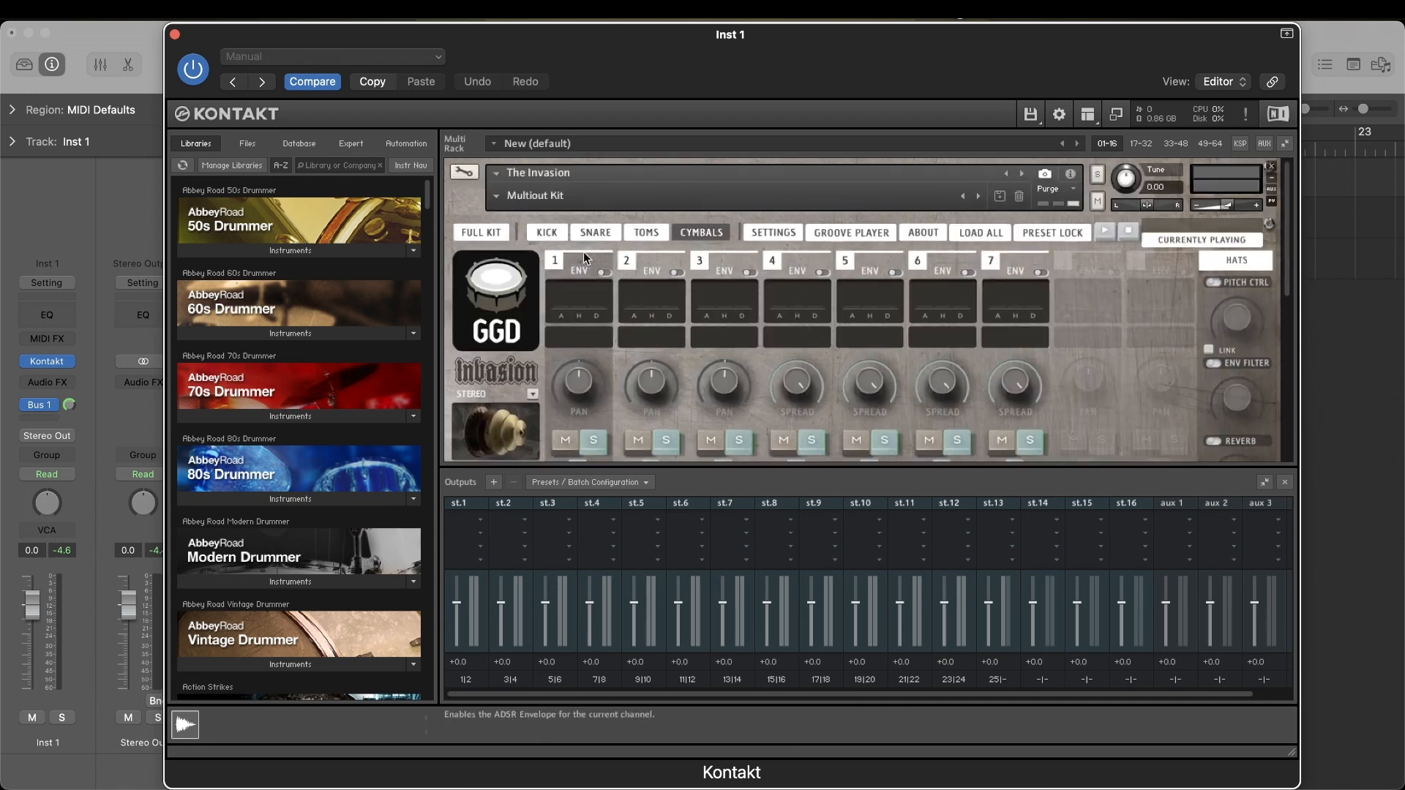
# On the Kick page, pan Kick Sum hard right and both Sub Kick and Kick Trig hard left.
pyautogui.click(558, 240)
pyautogui.scroll(-3, 740, 333)
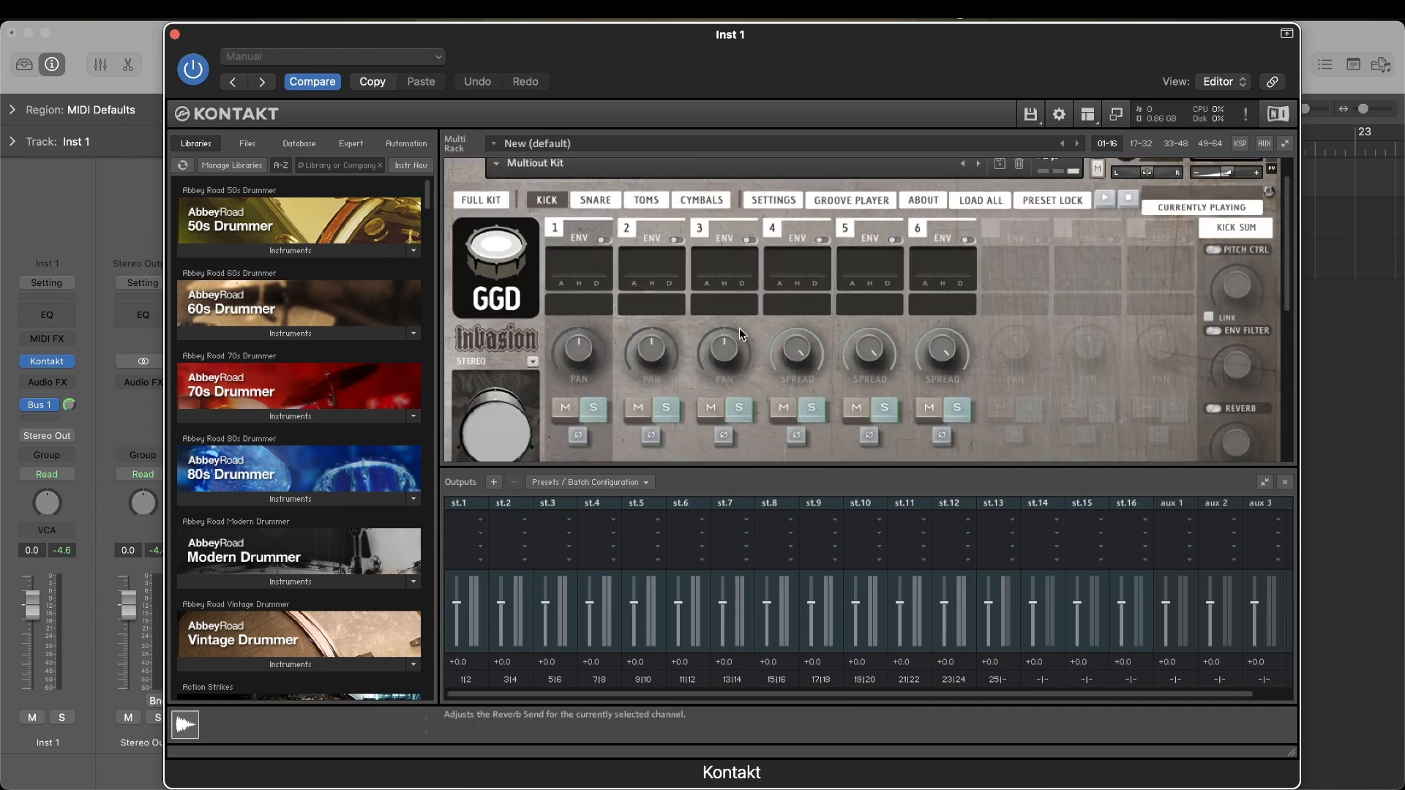
pyautogui.scroll(-2, 741, 333)
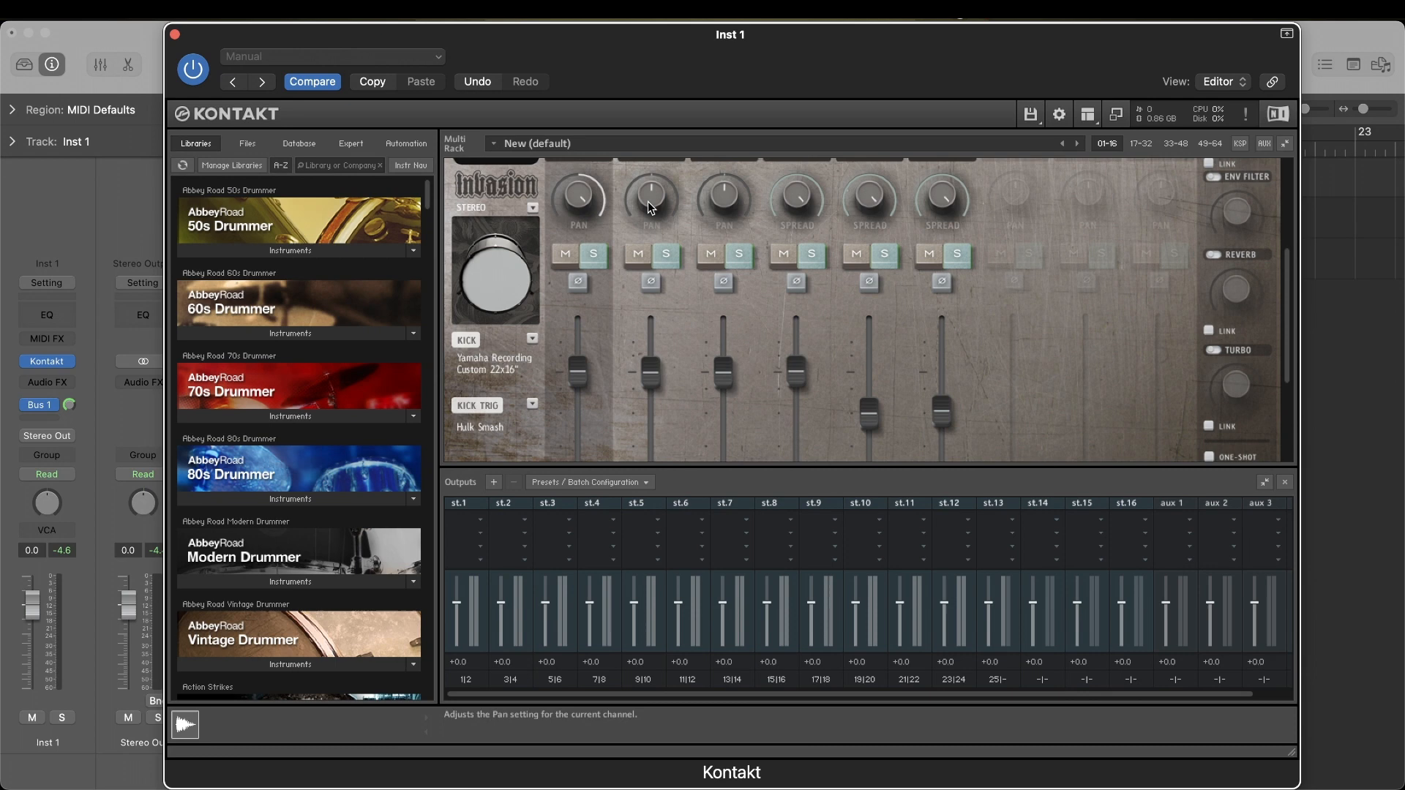
pyautogui.moveTo(651, 208); pyautogui.dragTo(626, 507)
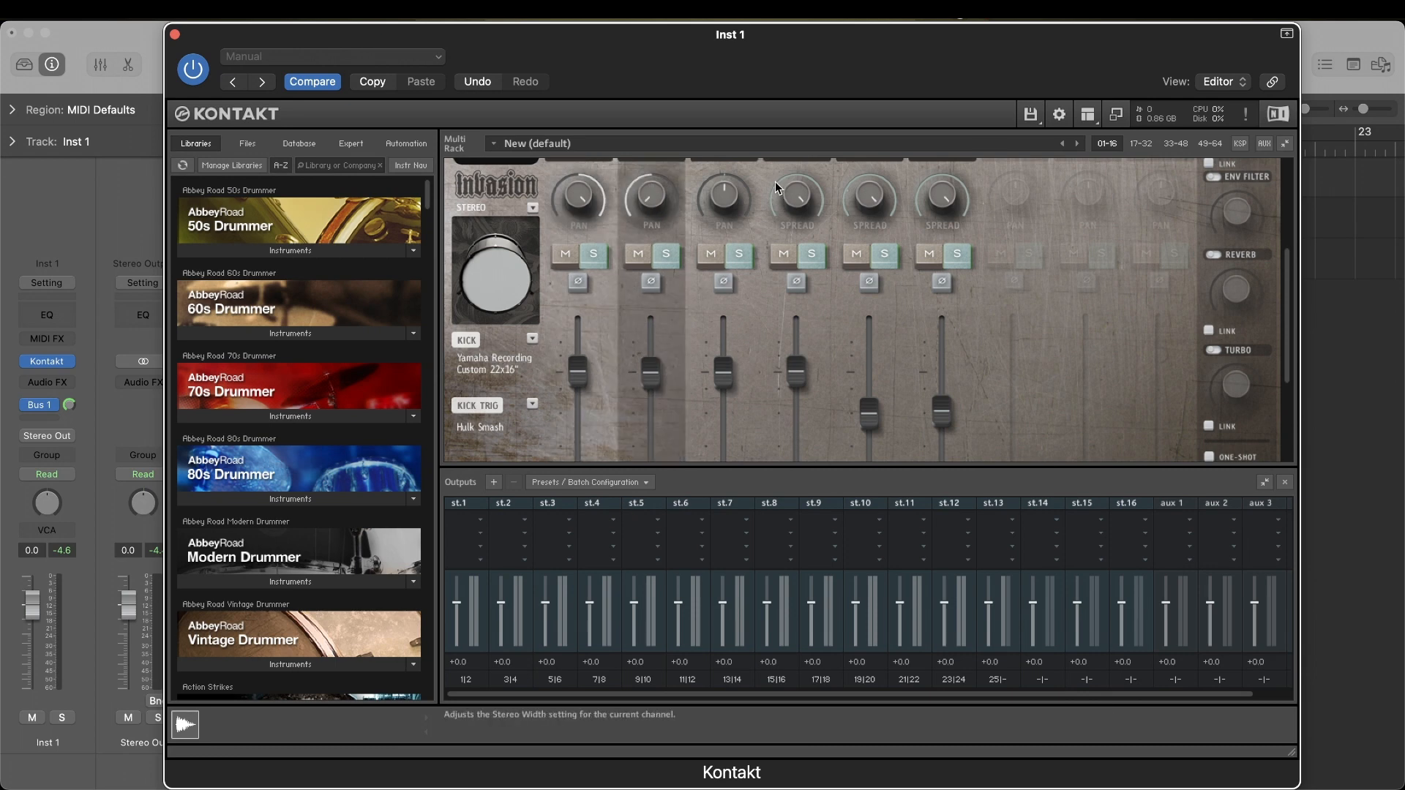
pyautogui.click(733, 199)
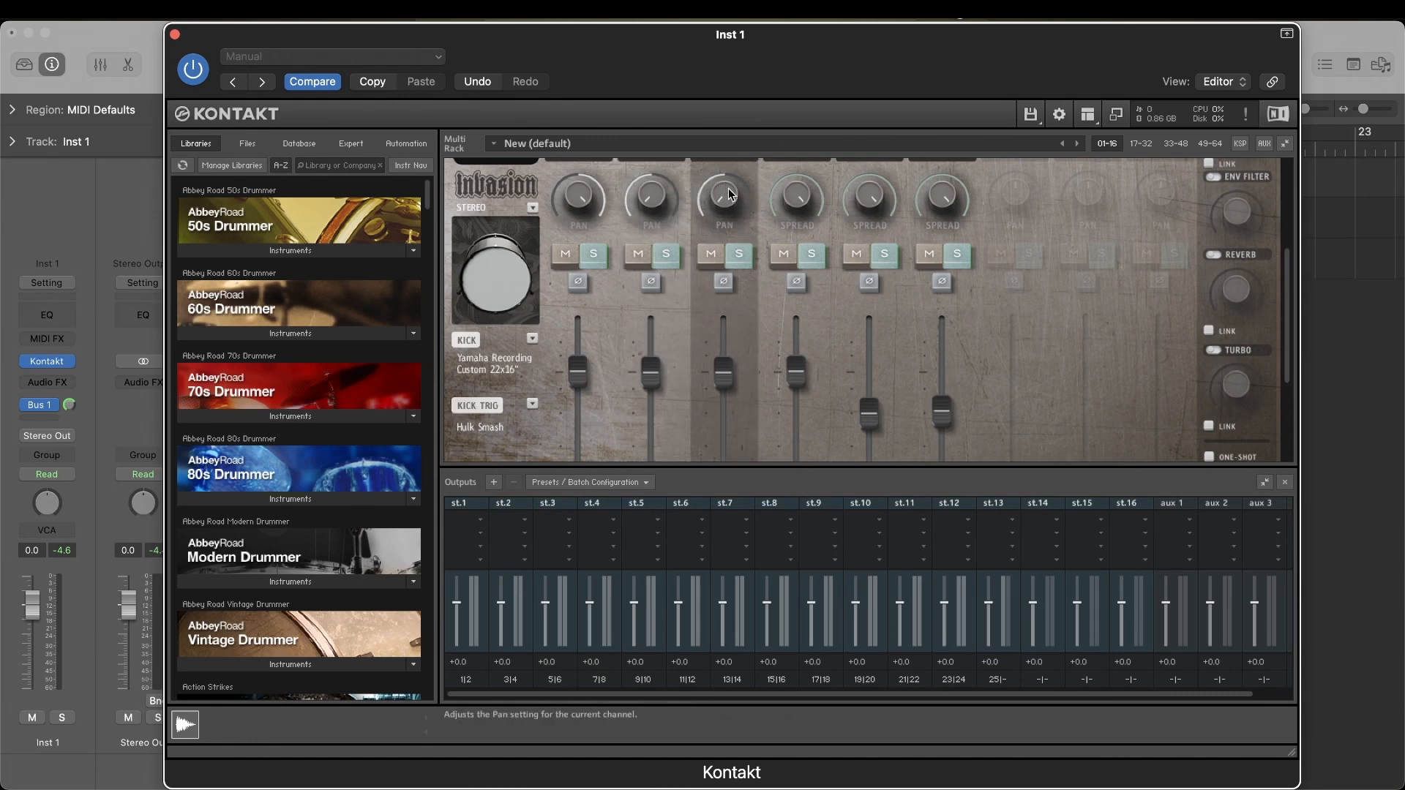
# Route the Kick Sum and Sub Kick channels to output st.1 and the Kick Trig channel to st.2.
pyautogui.scroll(-4, 696, 329)
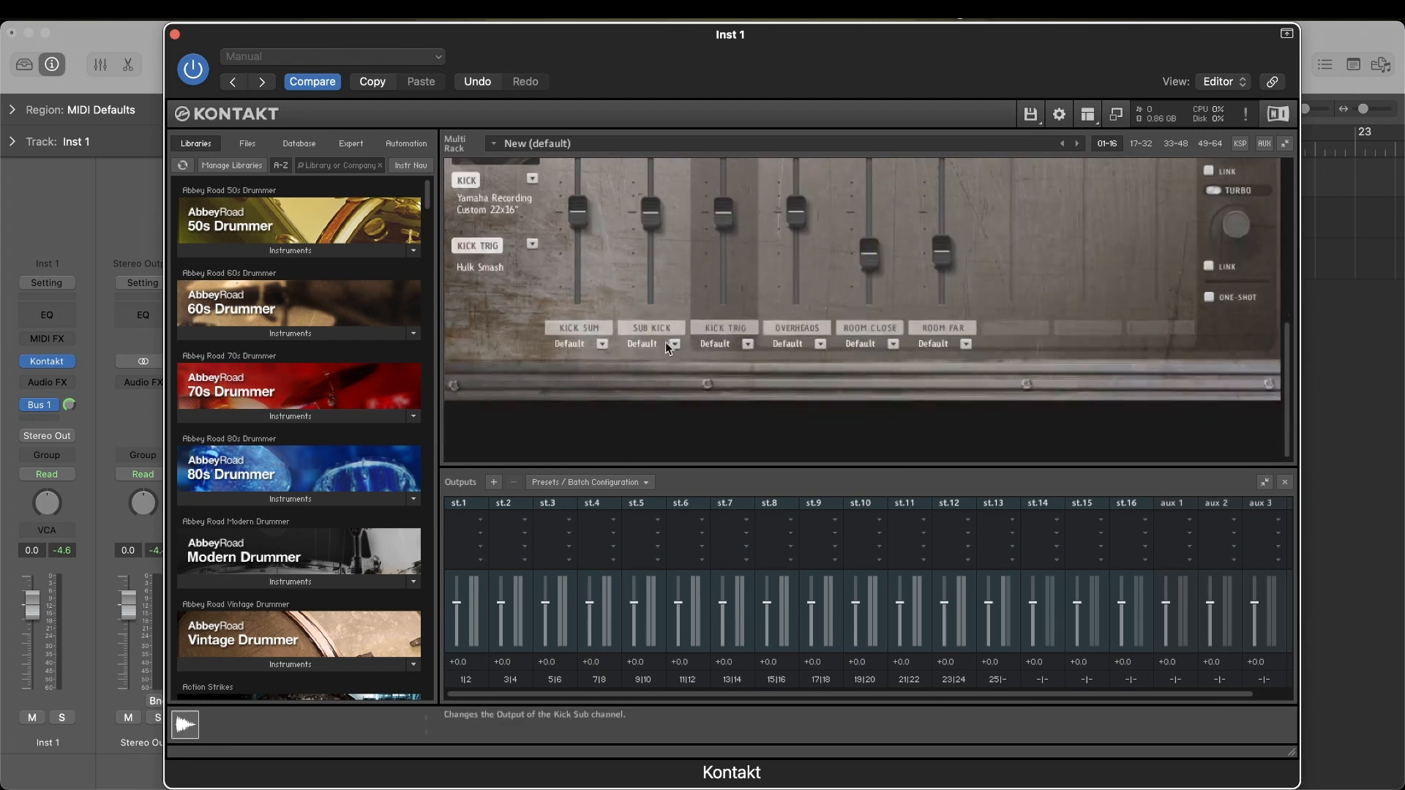
pyautogui.click(601, 344)
pyautogui.click(575, 374)
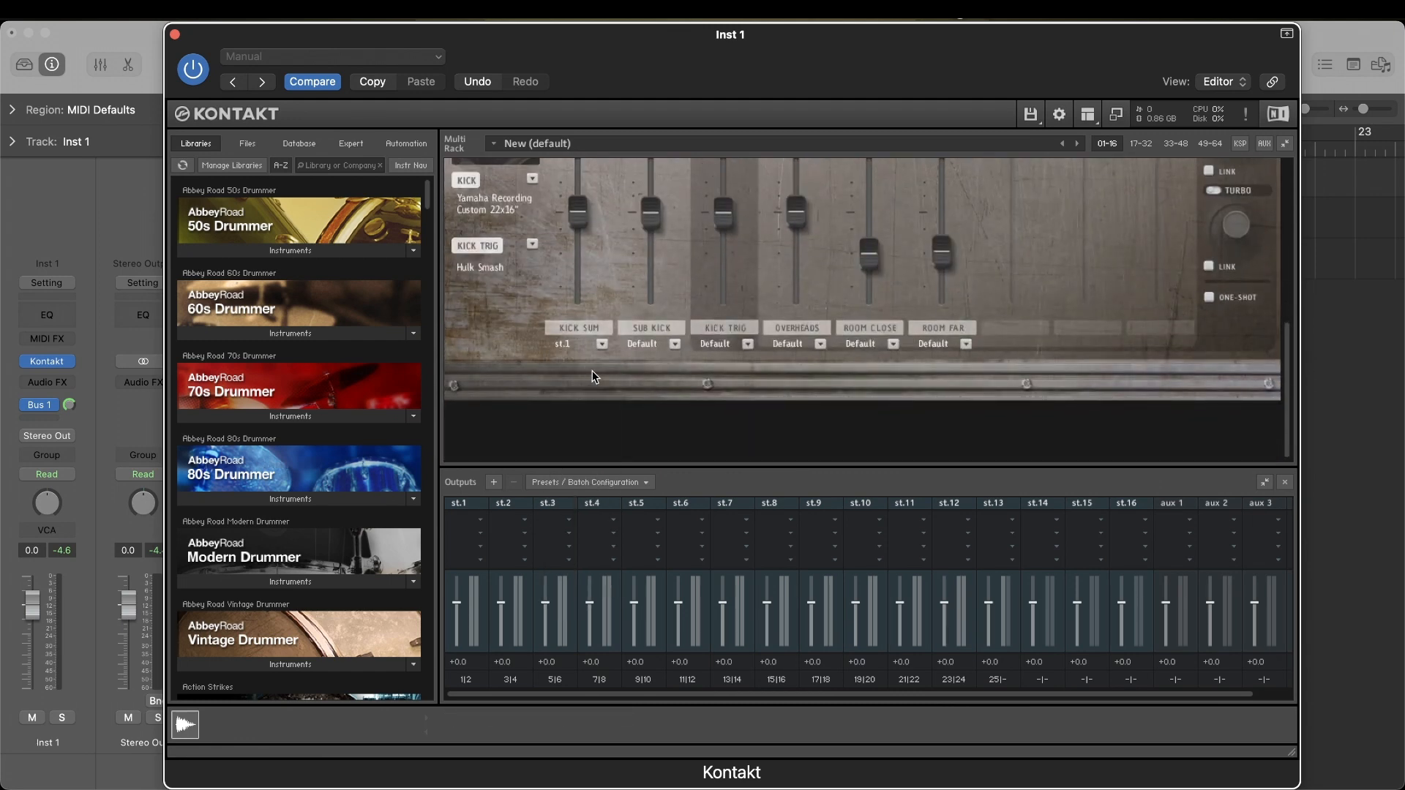
pyautogui.click(653, 345)
pyautogui.click(654, 375)
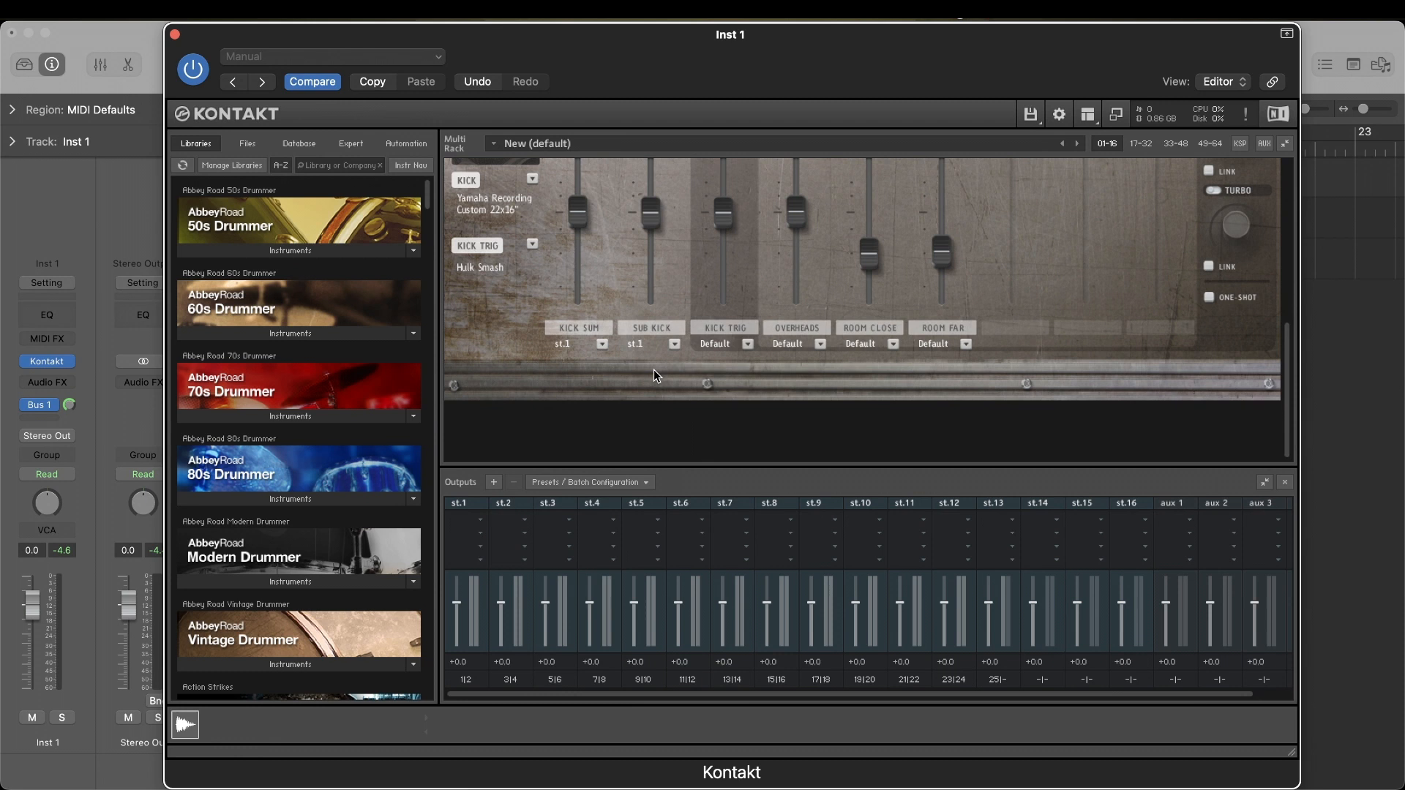
pyautogui.click(739, 345)
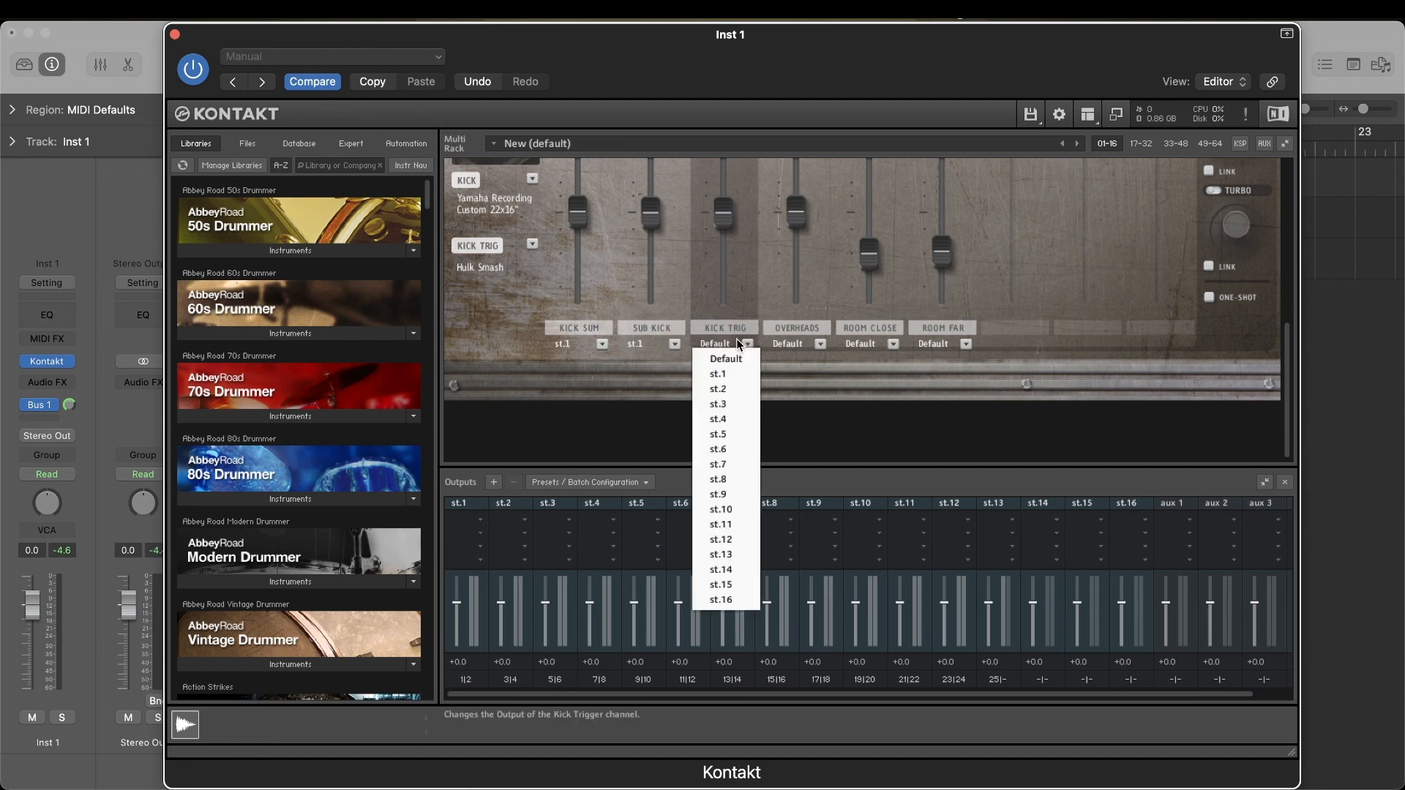
pyautogui.click(734, 388)
# On the Snare page, pan Snare Top hard right, Snare Btm hard left and Snare Trig hard right.
pyautogui.scroll(5, 665, 384)
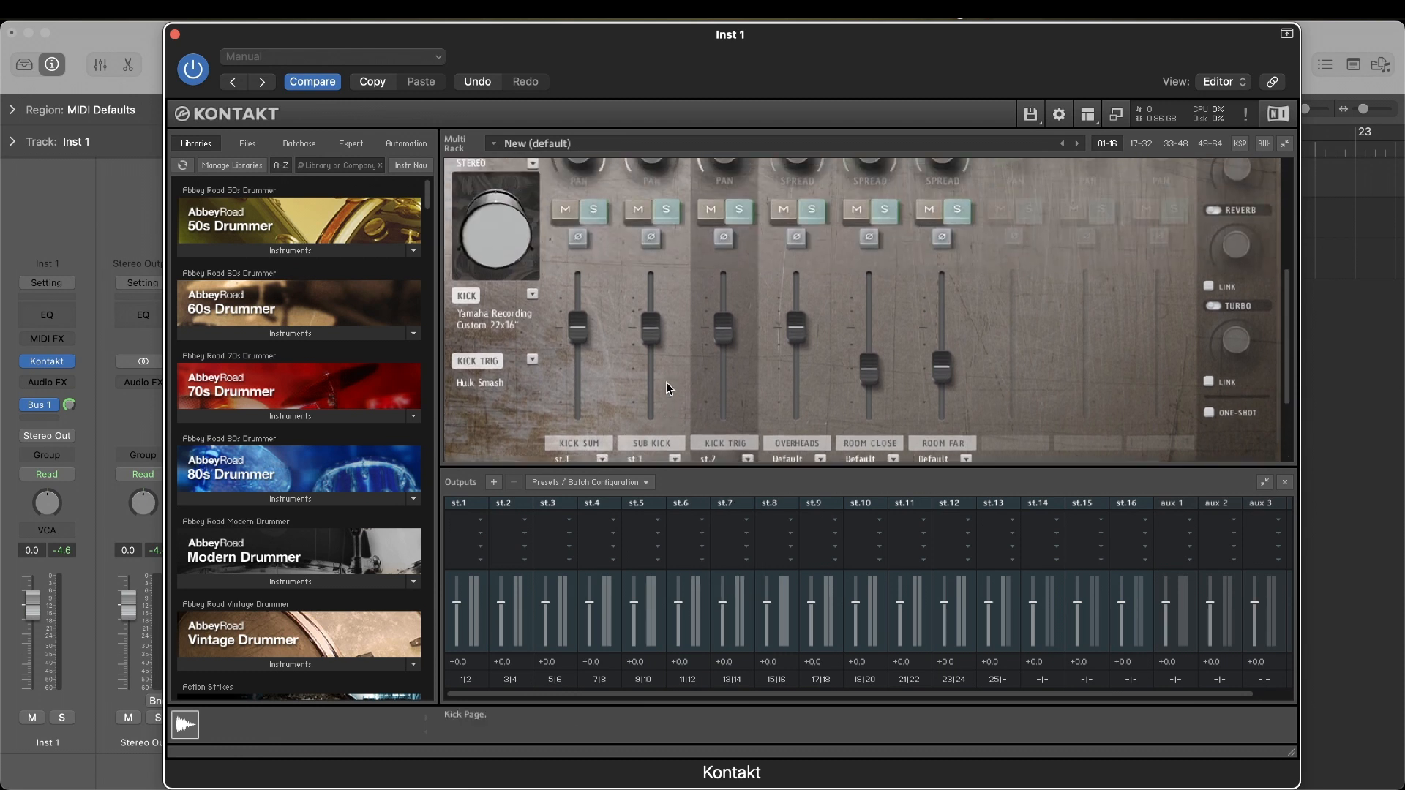
pyautogui.scroll(4, 666, 384)
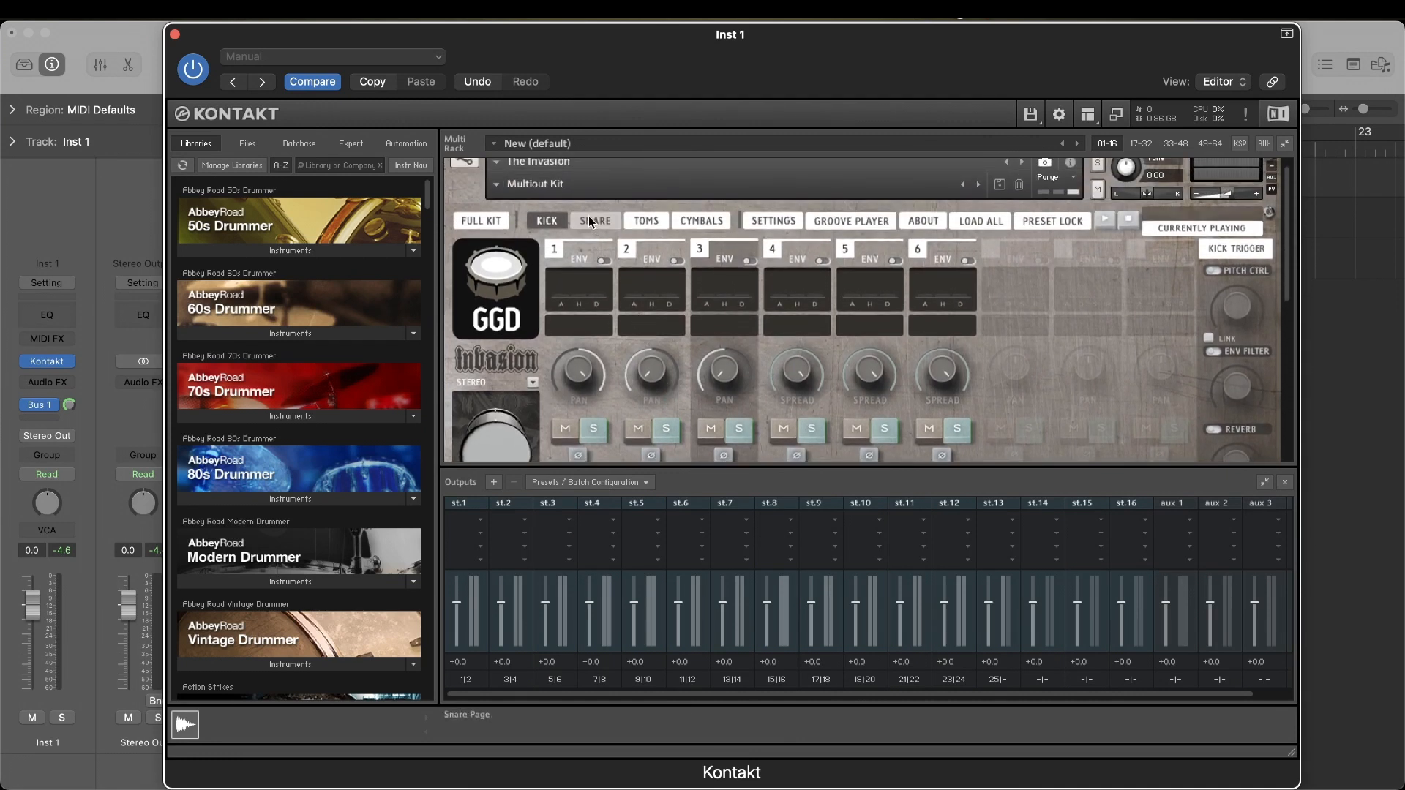
pyautogui.click(592, 220)
pyautogui.scroll(-4, 662, 335)
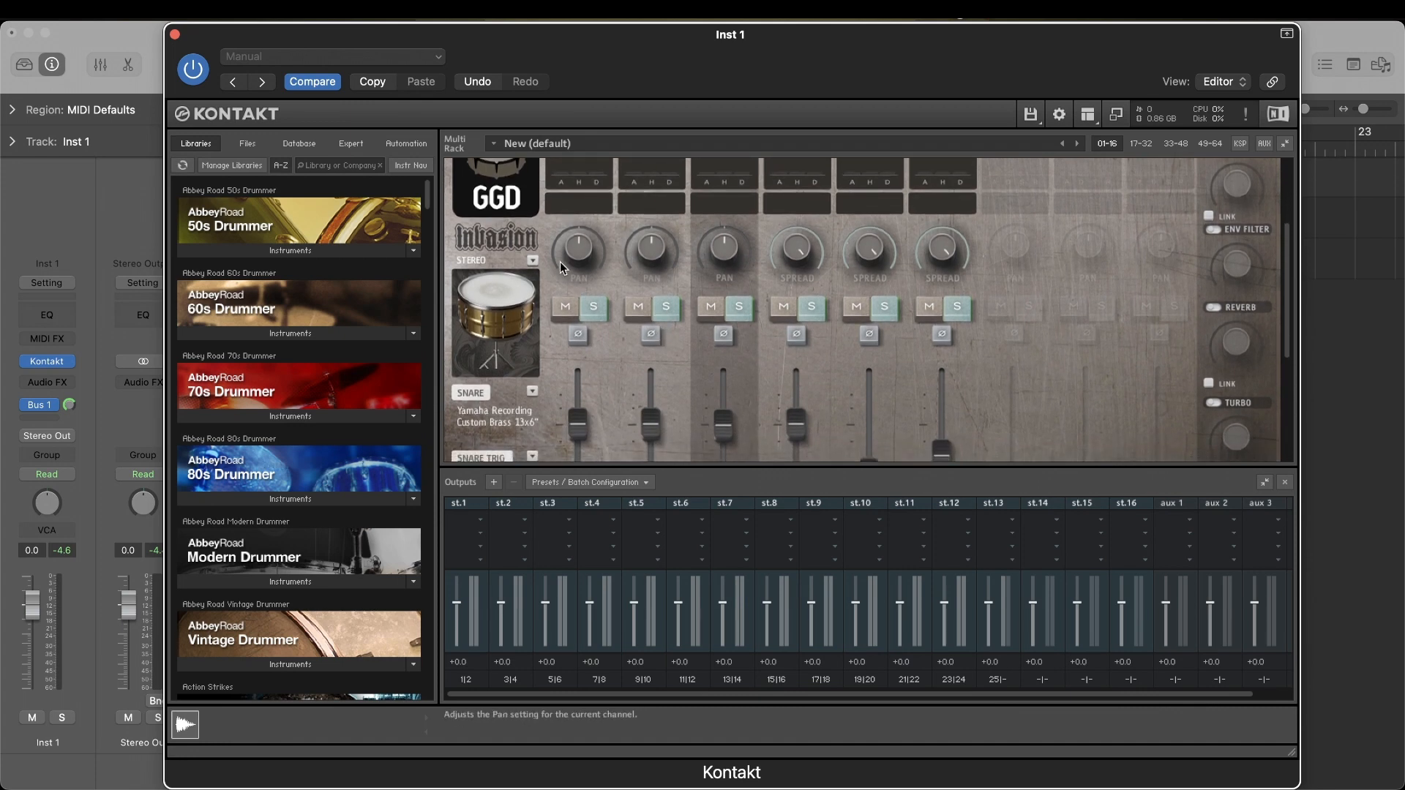
pyautogui.moveTo(578, 251); pyautogui.dragTo(588, 21)
# Route Snare Top to output st.2 and both Snare Btm and Snare Trig to st.3.
pyautogui.scroll(-5, 644, 267)
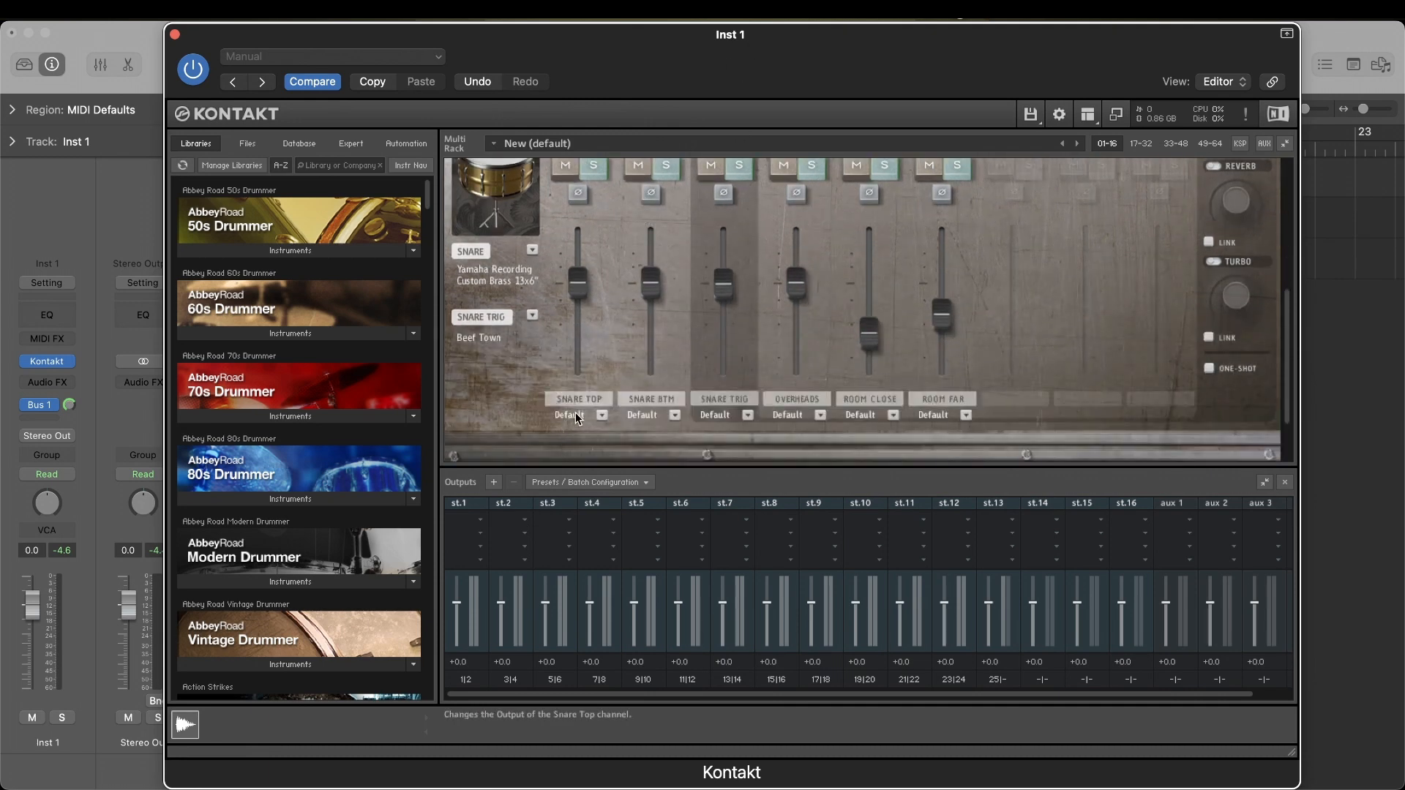
pyautogui.click(577, 417)
pyautogui.click(580, 463)
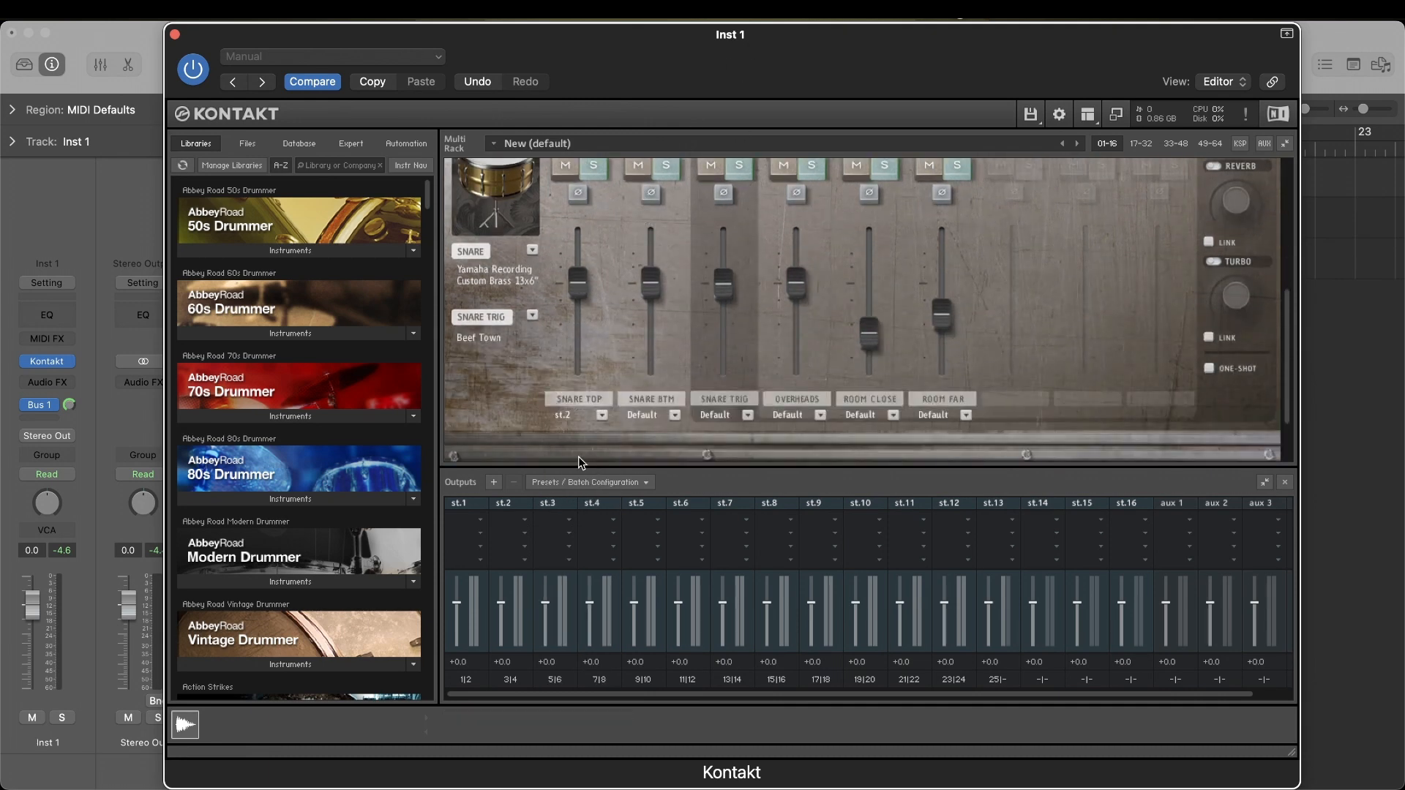
pyautogui.click(662, 416)
pyautogui.click(664, 473)
pyautogui.click(728, 417)
pyautogui.click(734, 477)
# On the Toms page, pan the Floor Tom 3 channel hard left.
pyautogui.scroll(3, 756, 412)
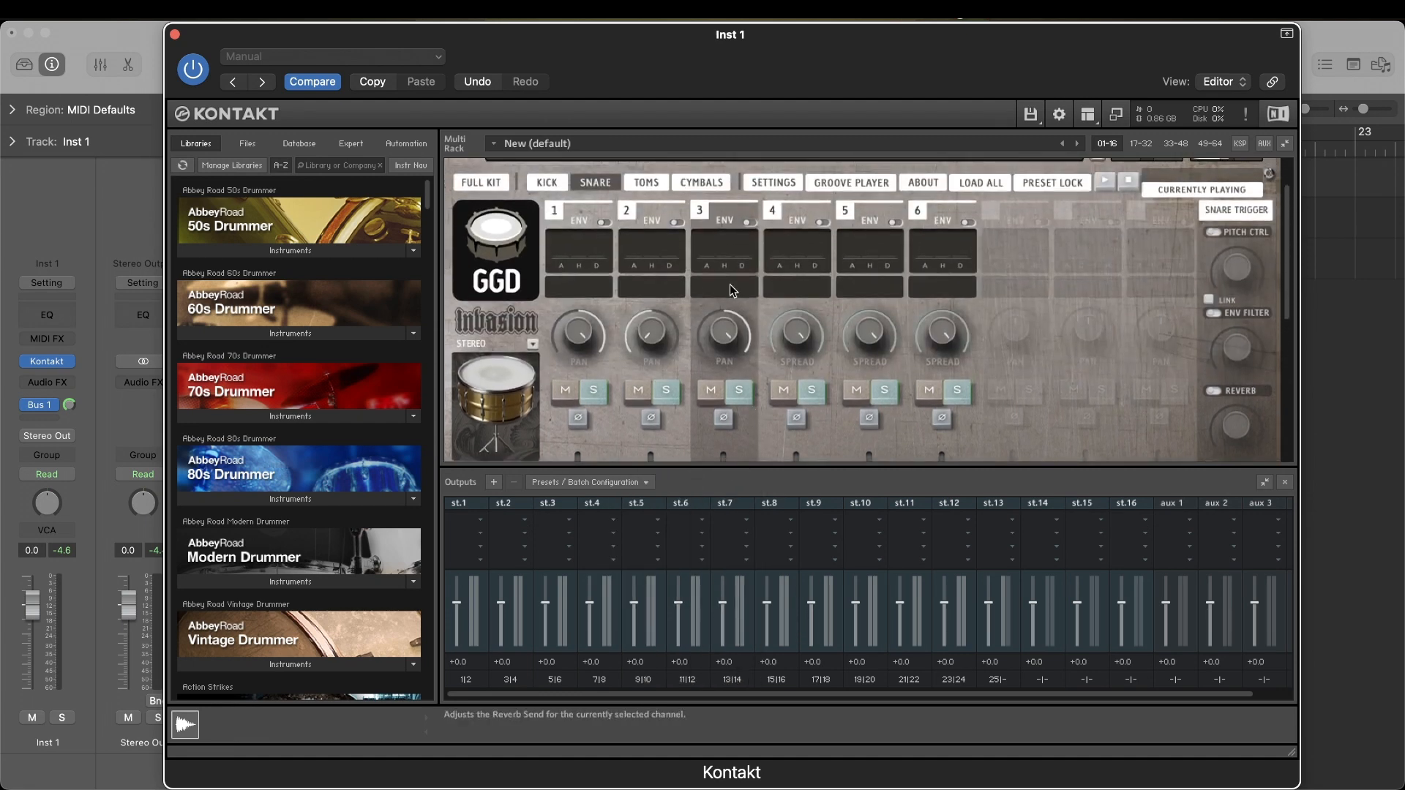
pyautogui.click(647, 183)
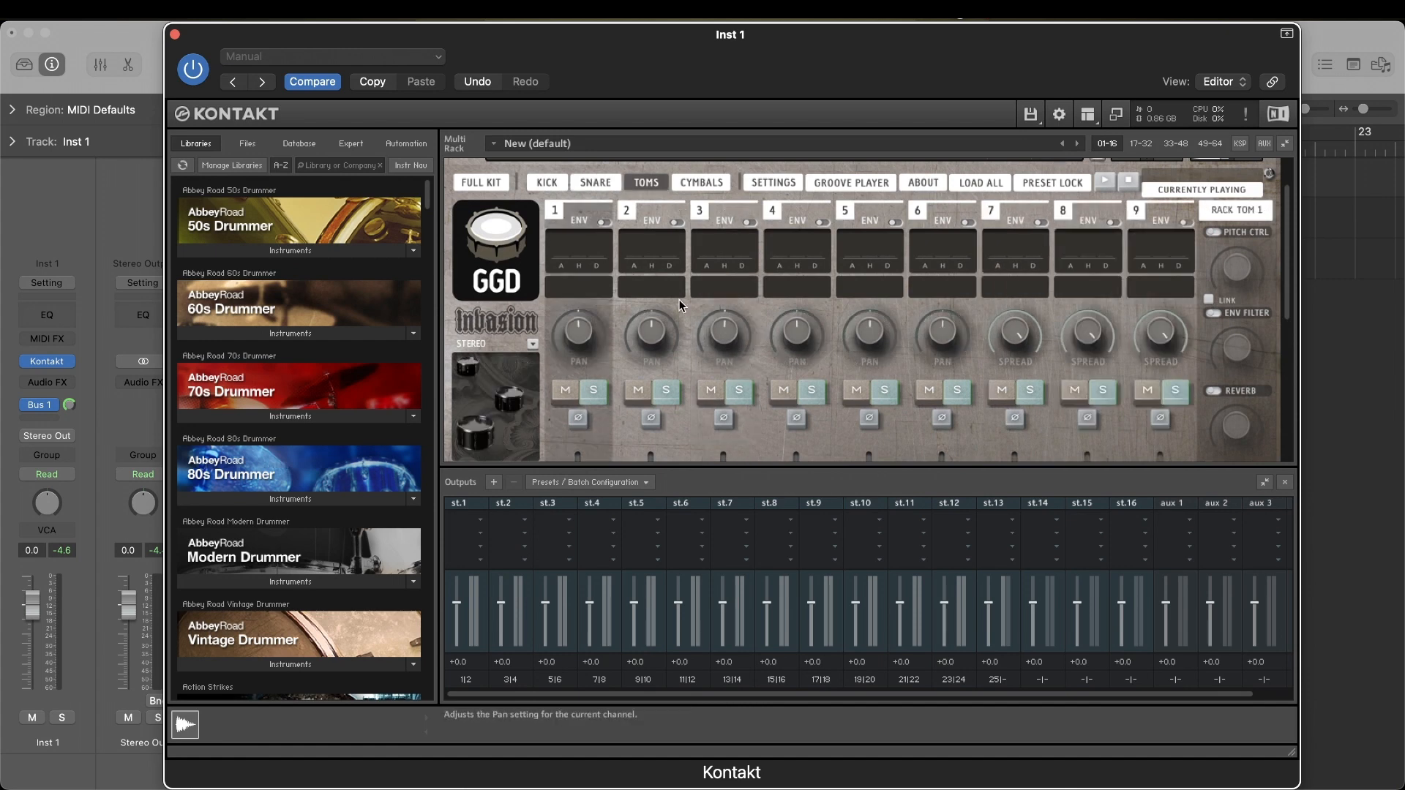
pyautogui.scroll(-3, 680, 306)
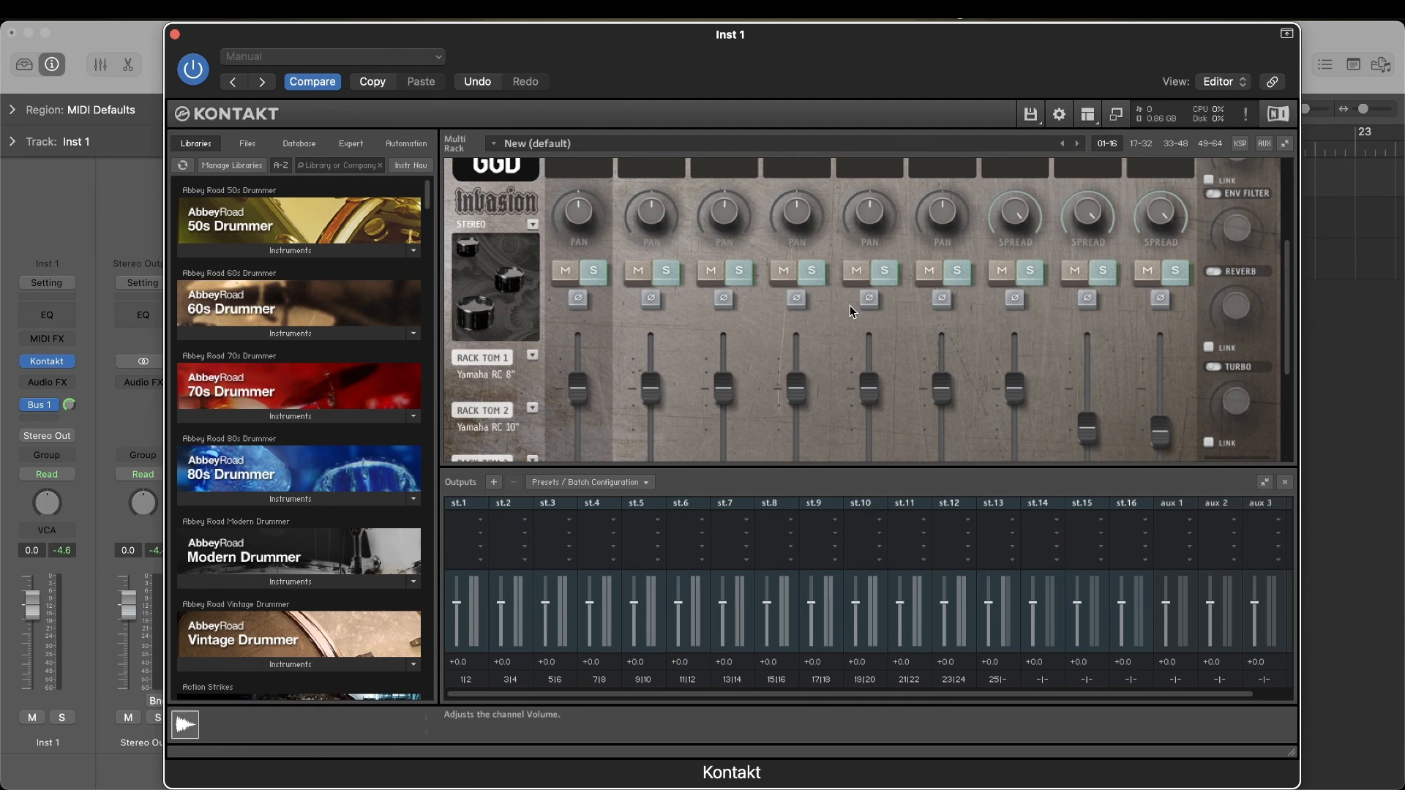
pyautogui.scroll(-4, 920, 351)
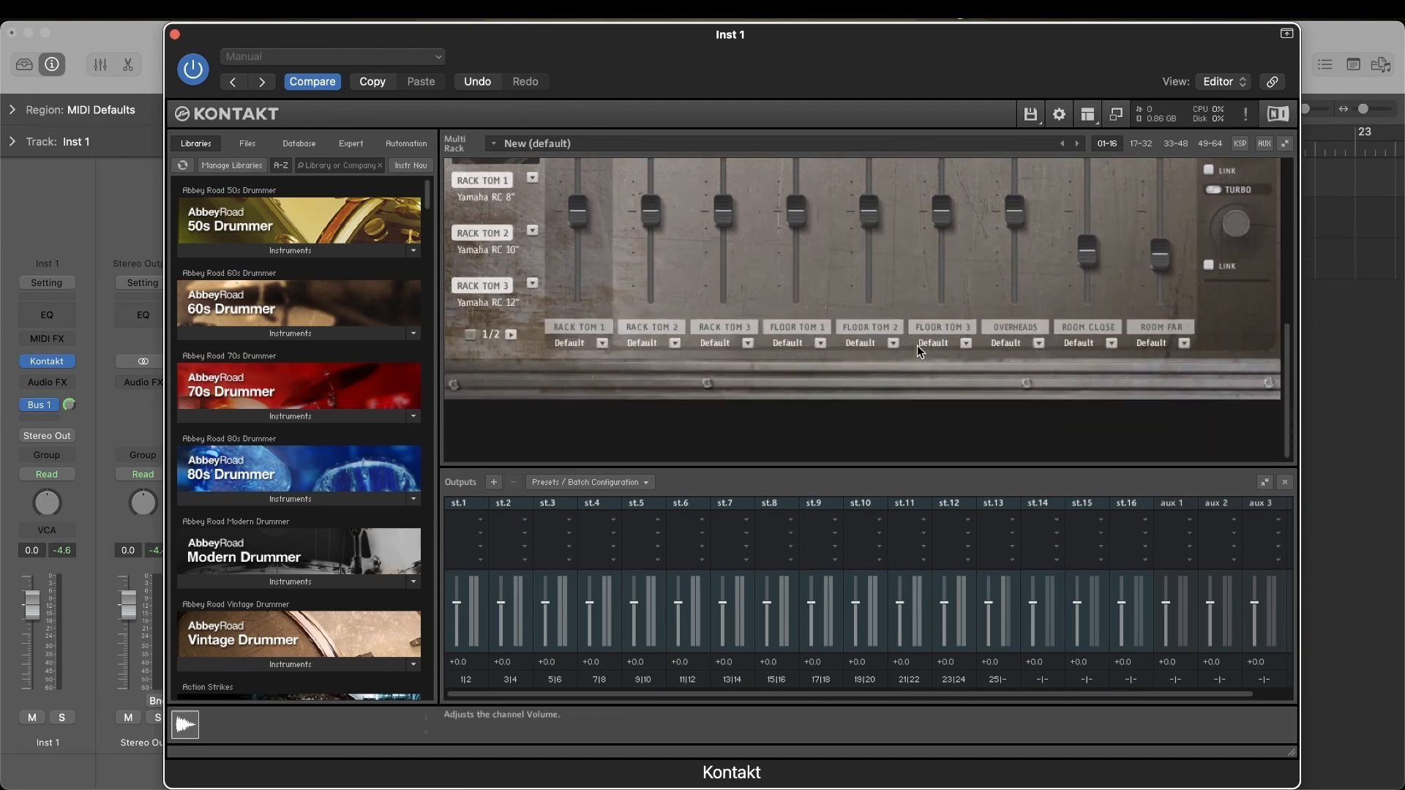
pyautogui.scroll(5, 937, 354)
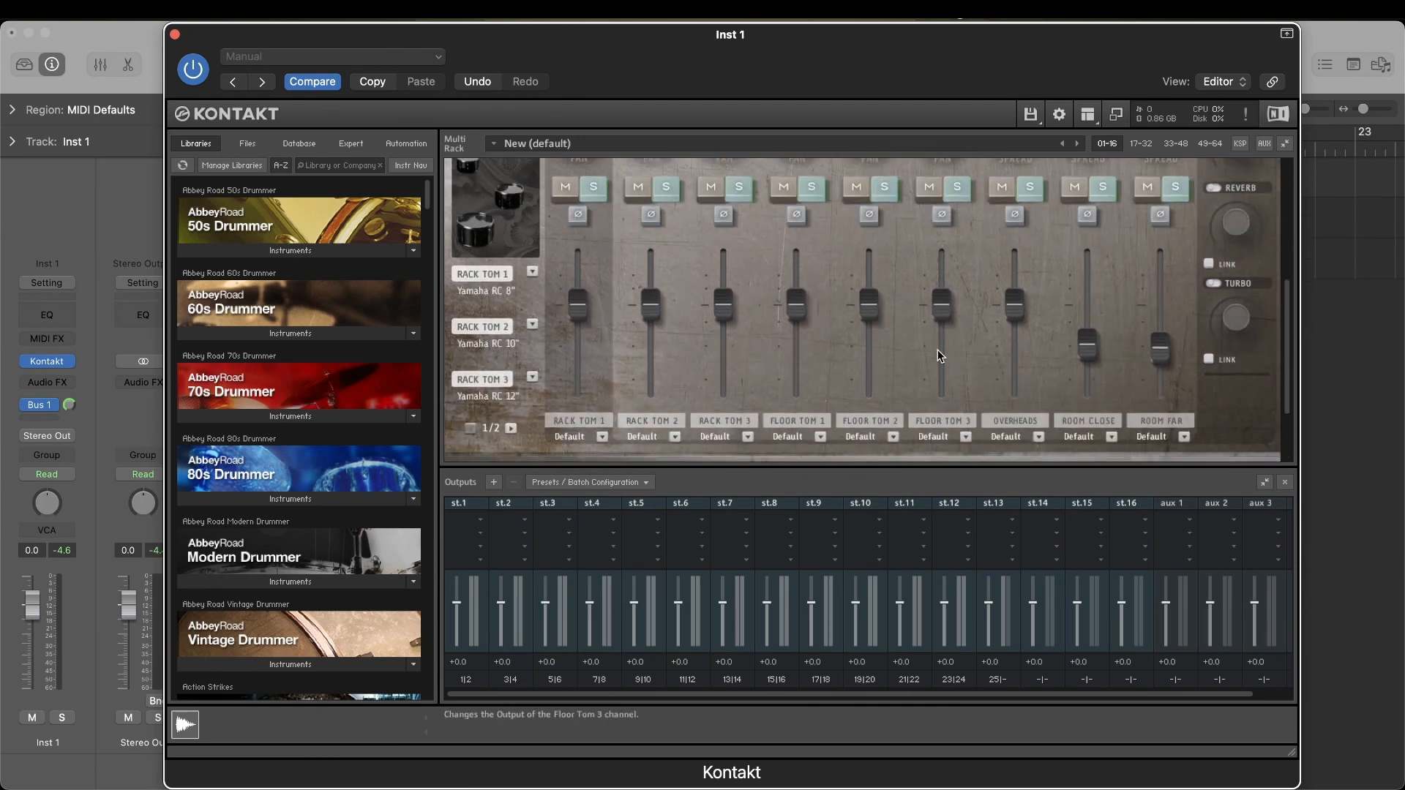
pyautogui.scroll(1, 940, 356)
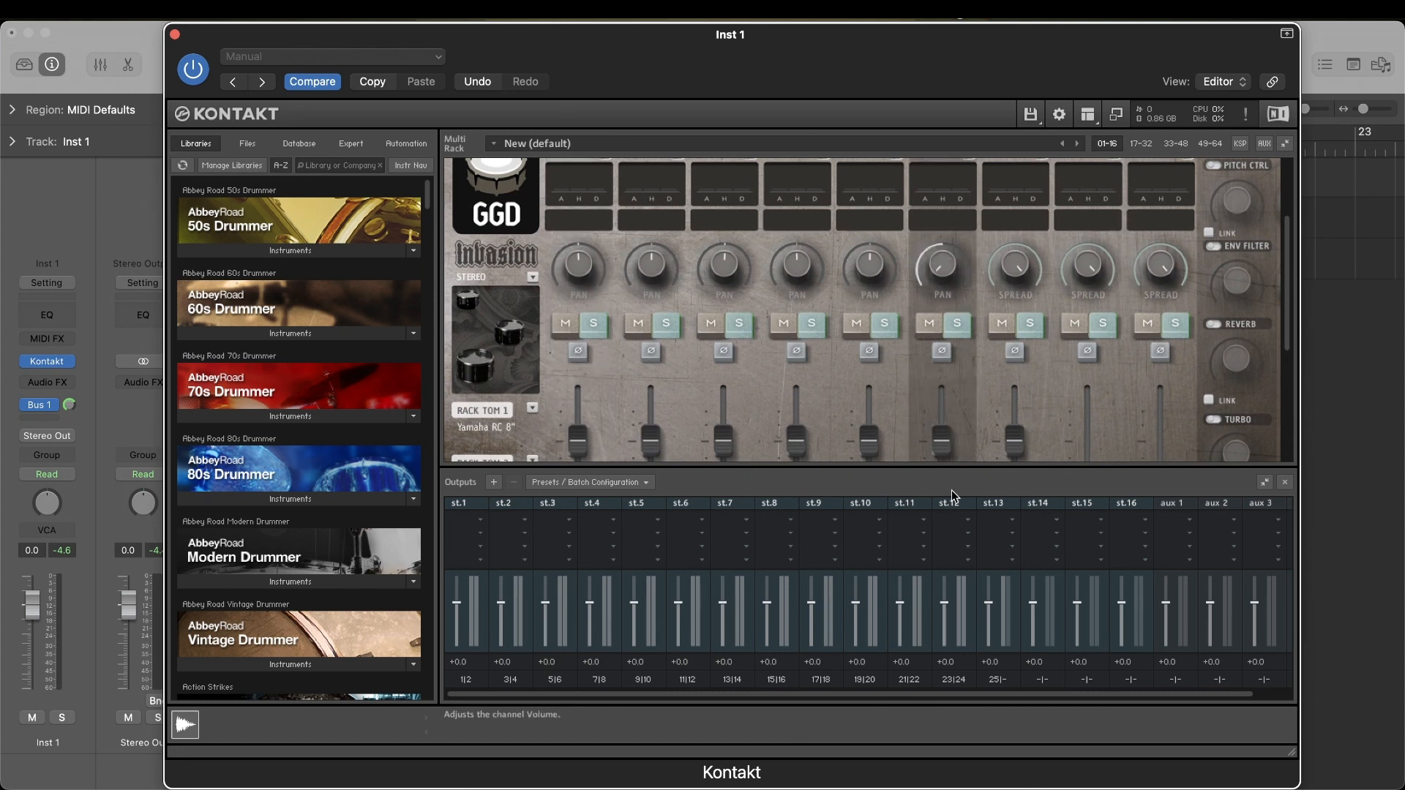
# Route the Floor Tom 3 and Rack Tom 1 channels to output st.4.
pyautogui.scroll(-4, 955, 391)
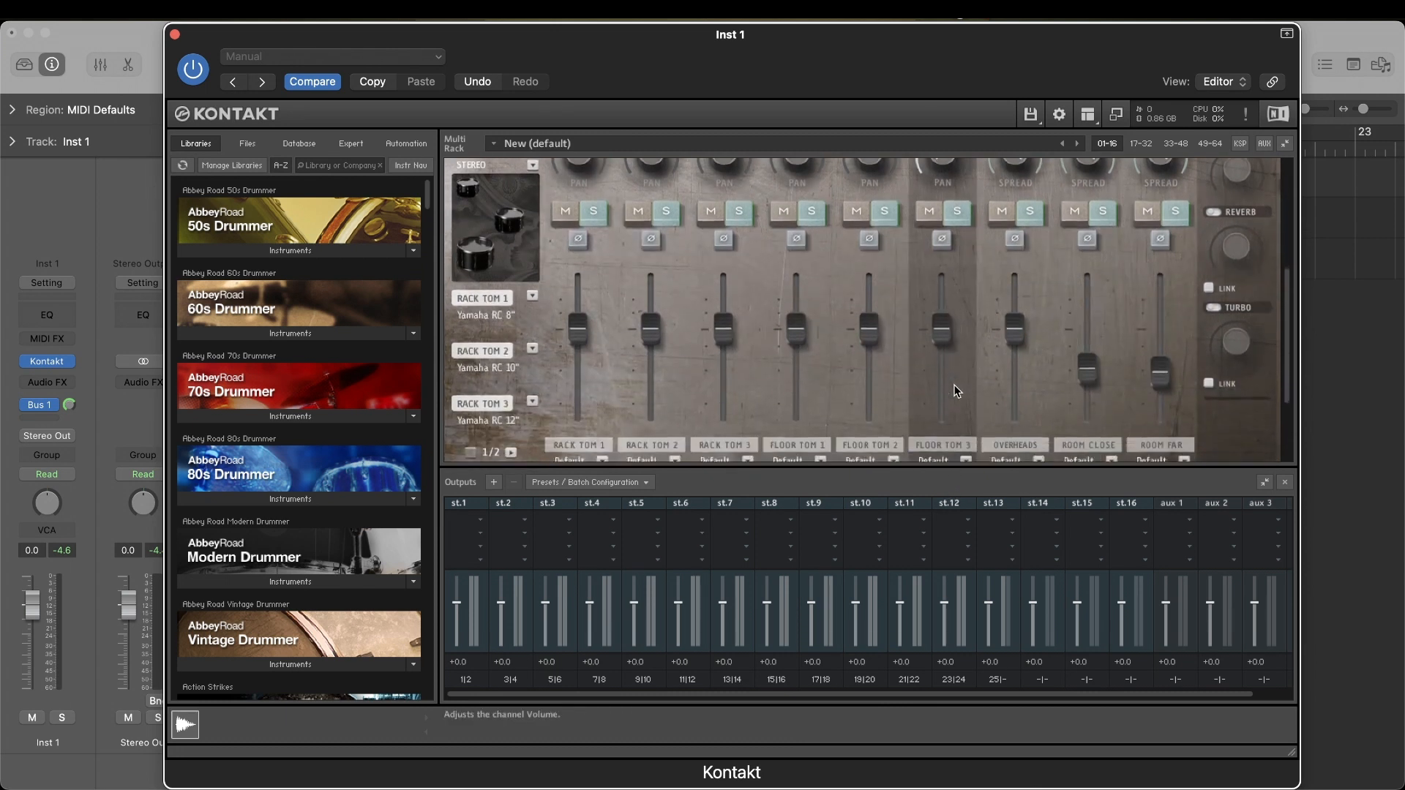
pyautogui.click(965, 438)
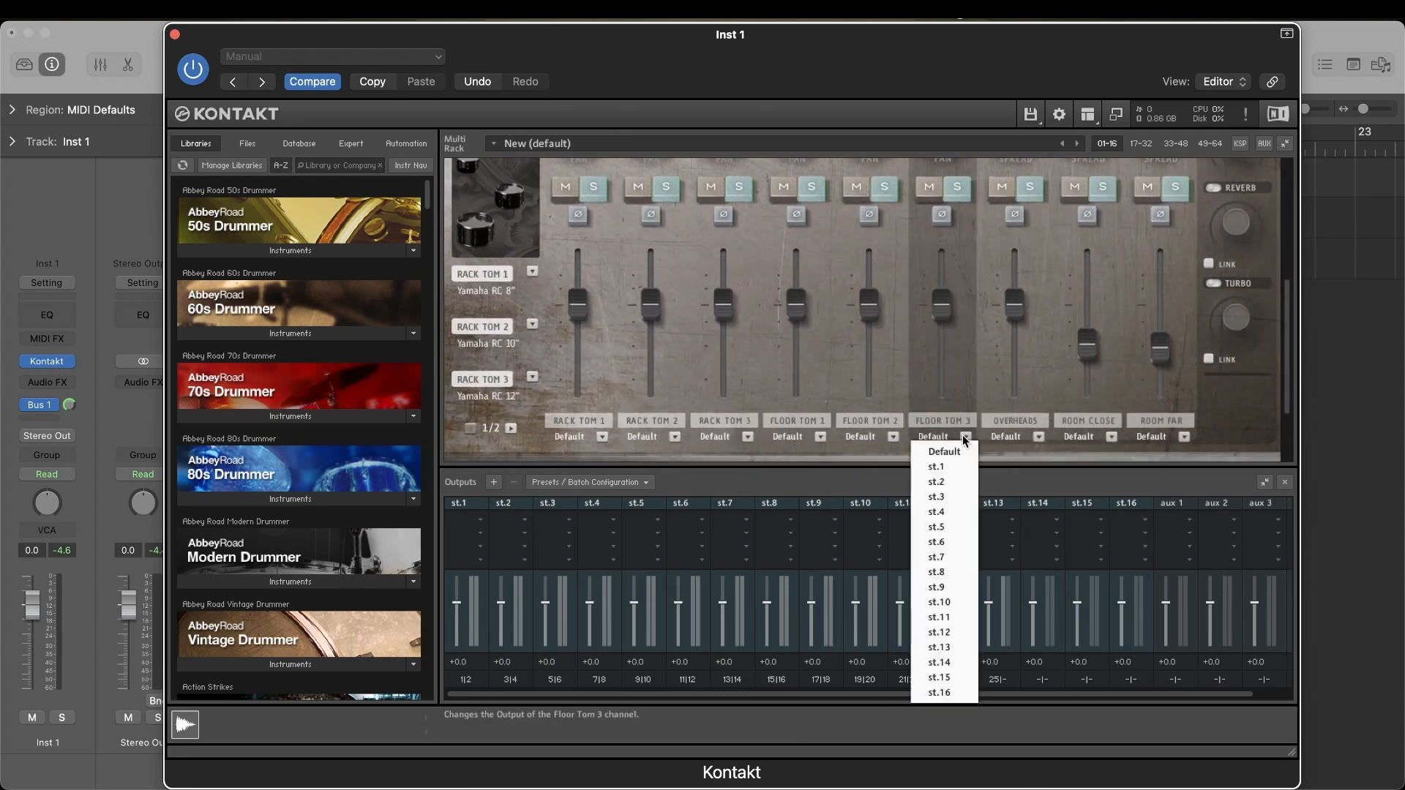
pyautogui.click(939, 511)
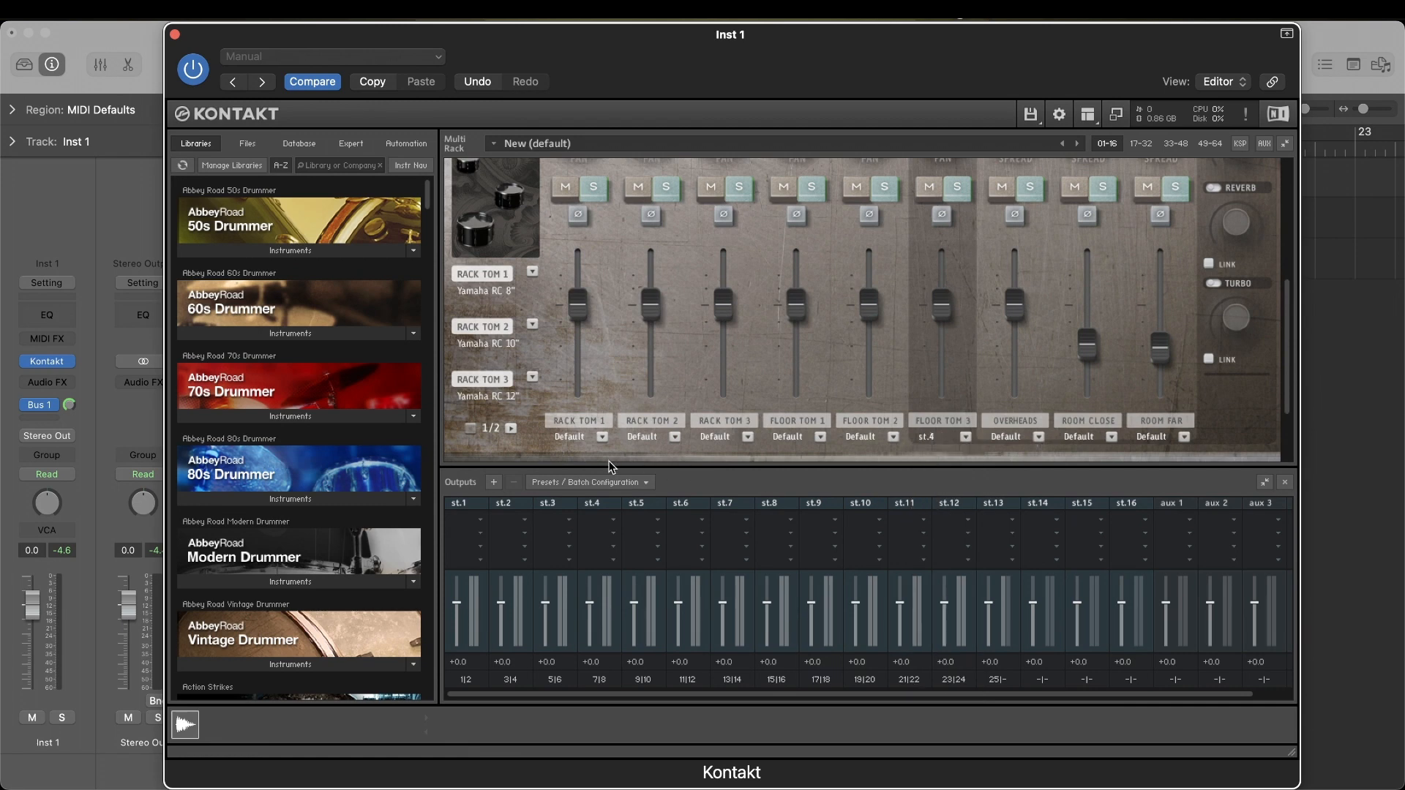
pyautogui.click(586, 445)
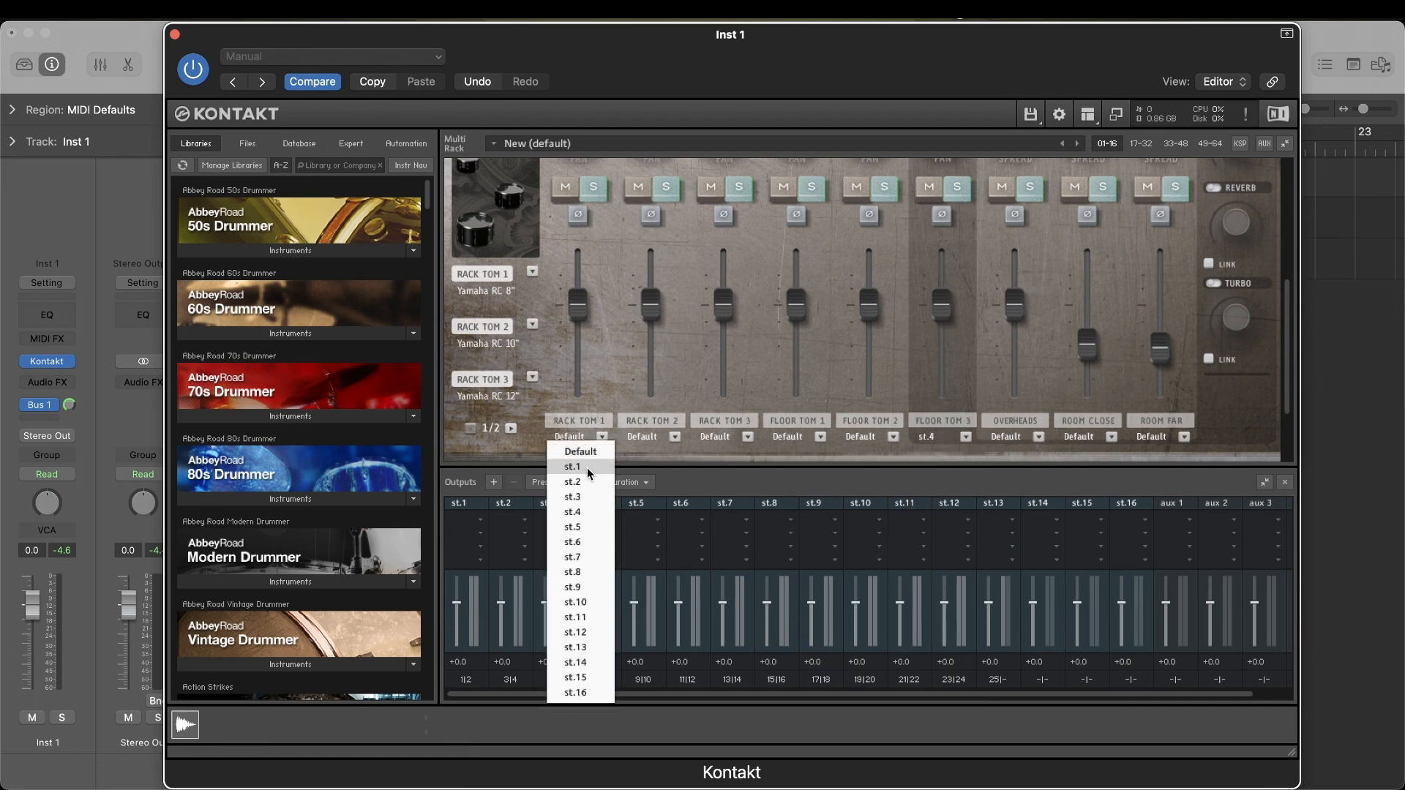
pyautogui.click(587, 514)
# Pan Rack Tom 1, Rack Tom 3 and Floor Tom 2 hard right, and Rack Tom 2 and Floor Tom 1 hard left.
pyautogui.scroll(4, 627, 259)
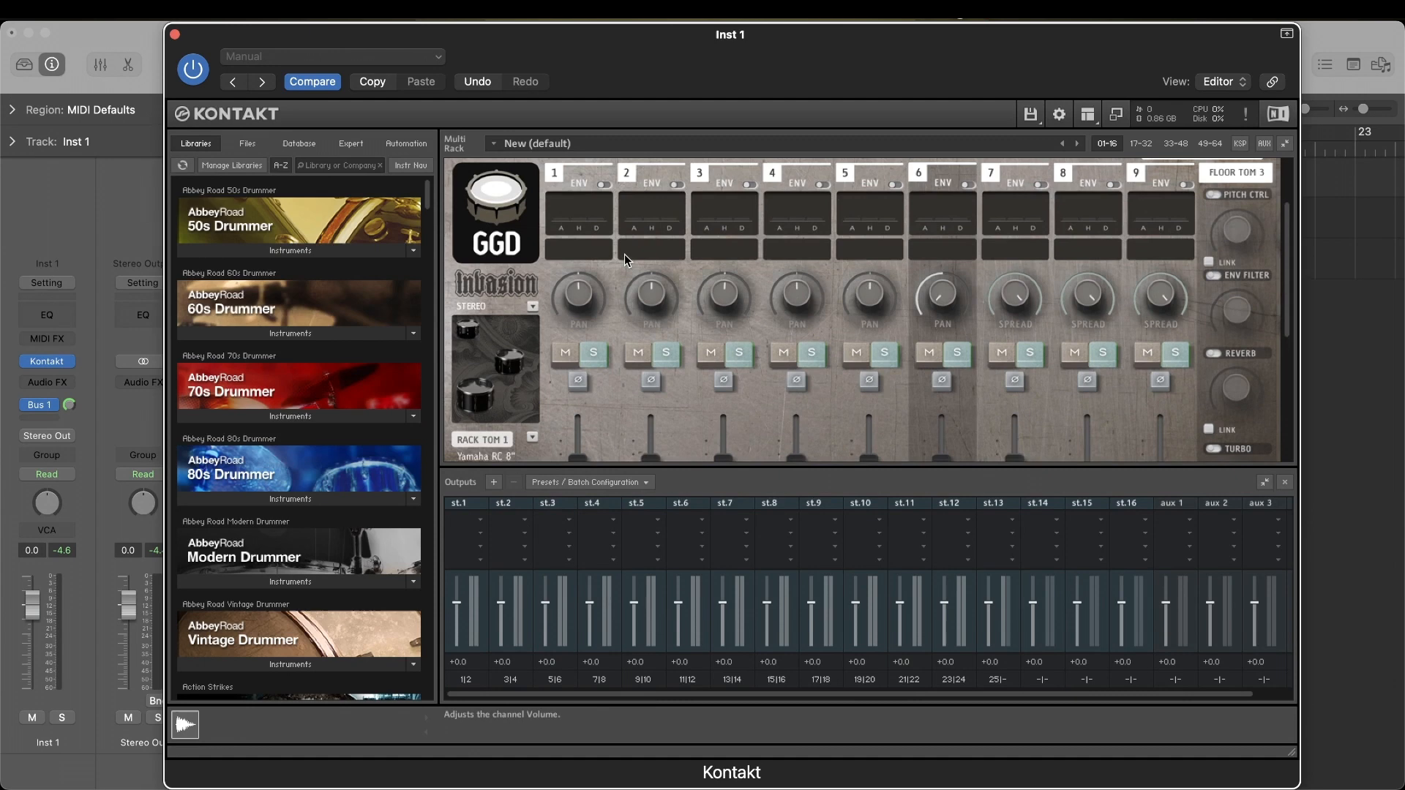
pyautogui.click(578, 299)
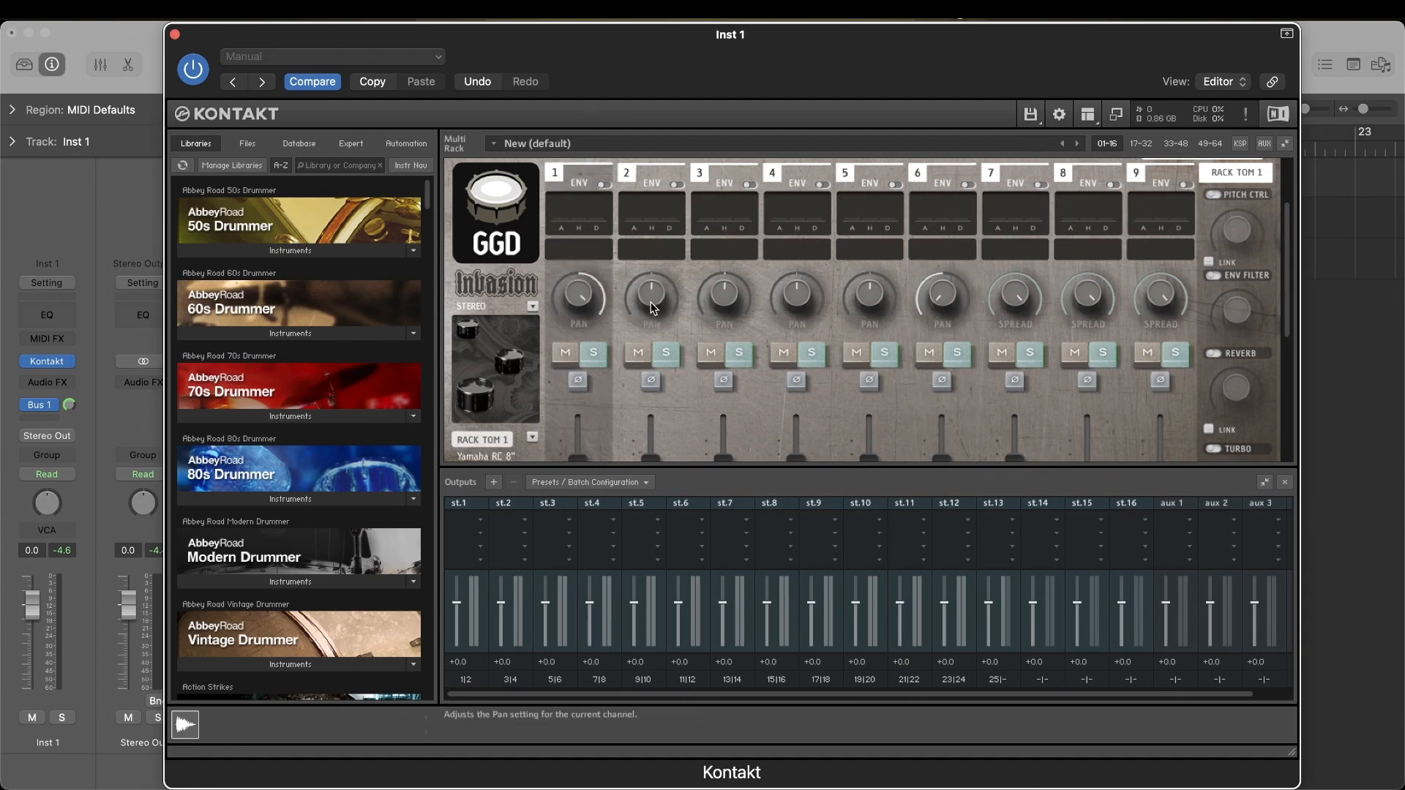
pyautogui.moveTo(649, 299); pyautogui.dragTo(655, 420)
pyautogui.moveTo(727, 291); pyautogui.dragTo(743, 116)
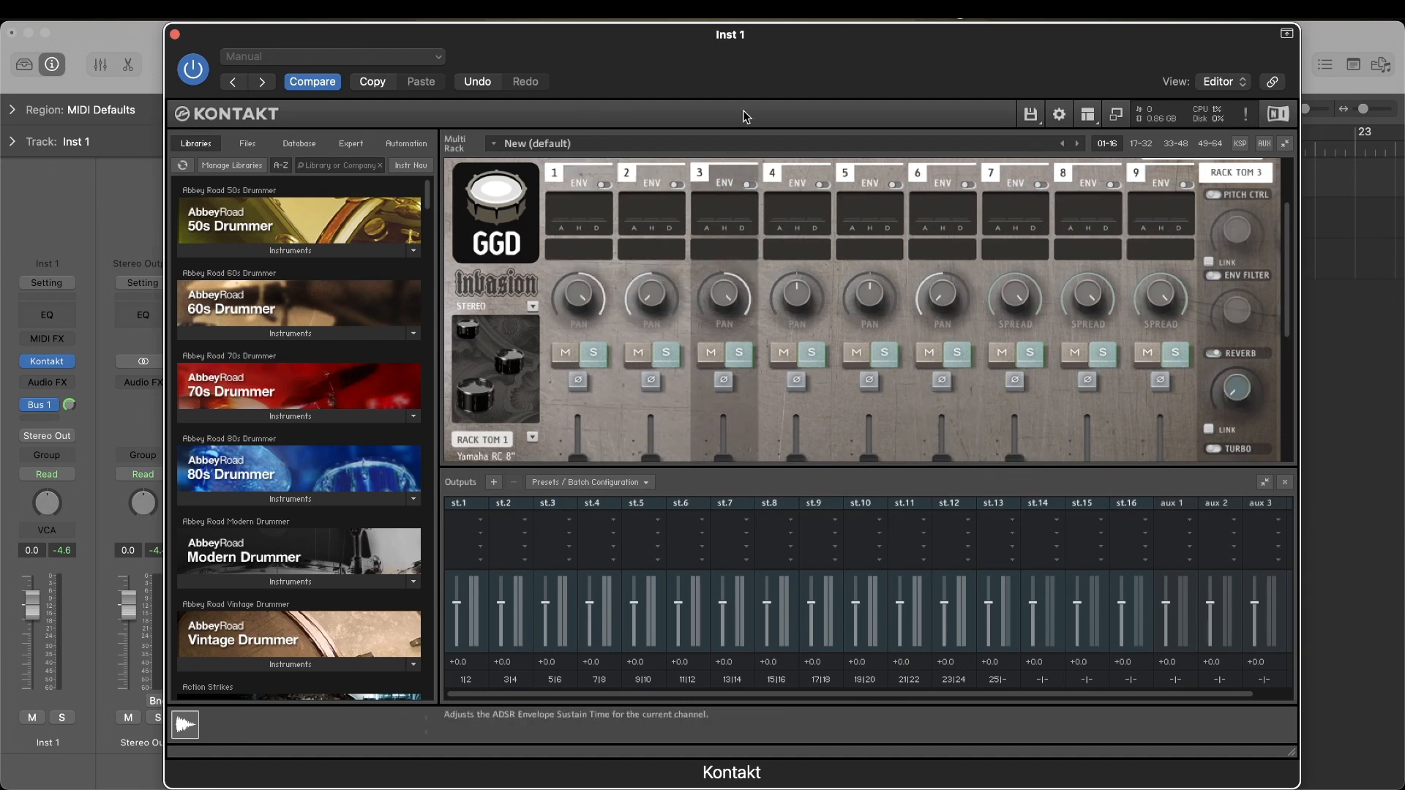
pyautogui.moveTo(801, 292); pyautogui.dragTo(829, 406)
pyautogui.moveTo(869, 296); pyautogui.dragTo(869, 311)
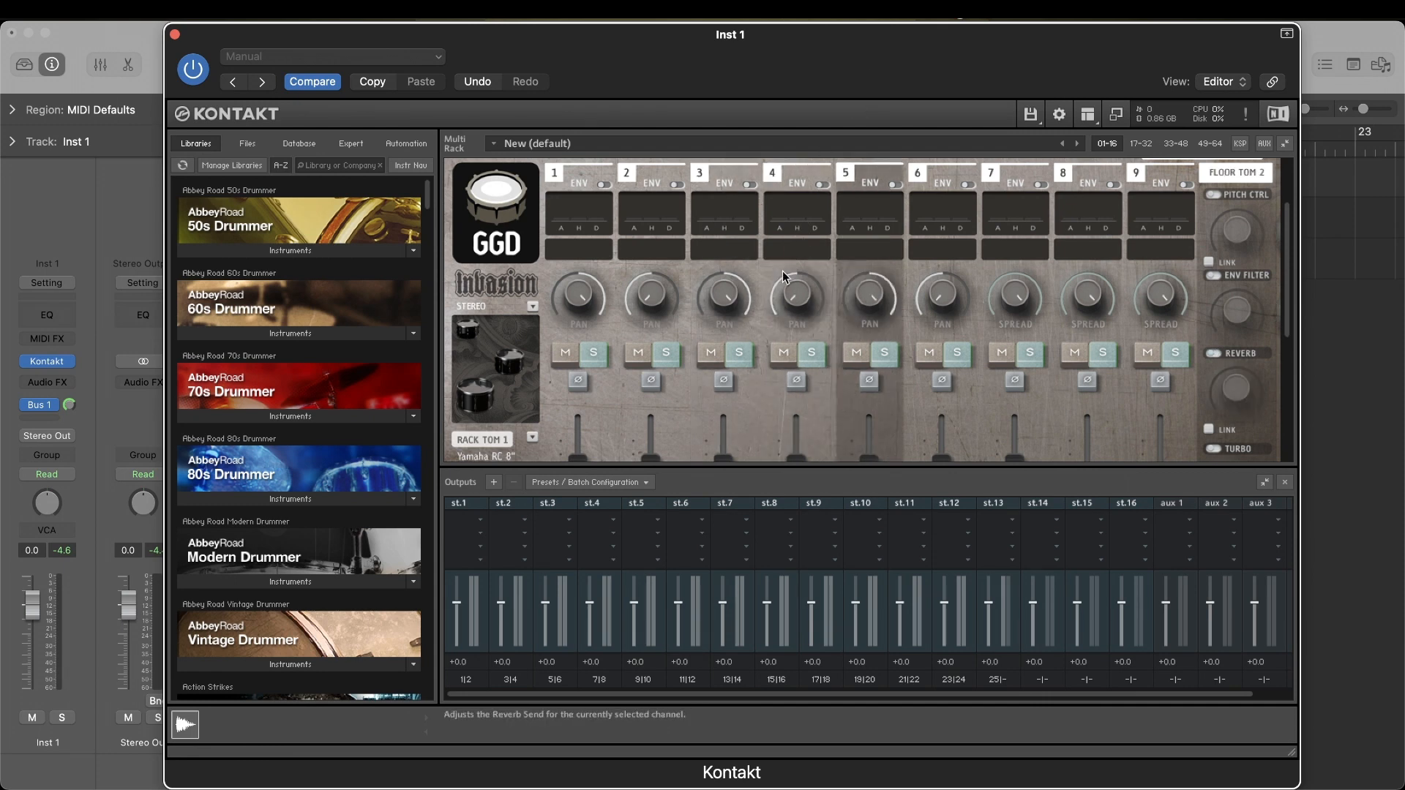
# Route the Rack Tom 2 and Rack Tom 3 channels to output st.5.
pyautogui.scroll(-5, 659, 410)
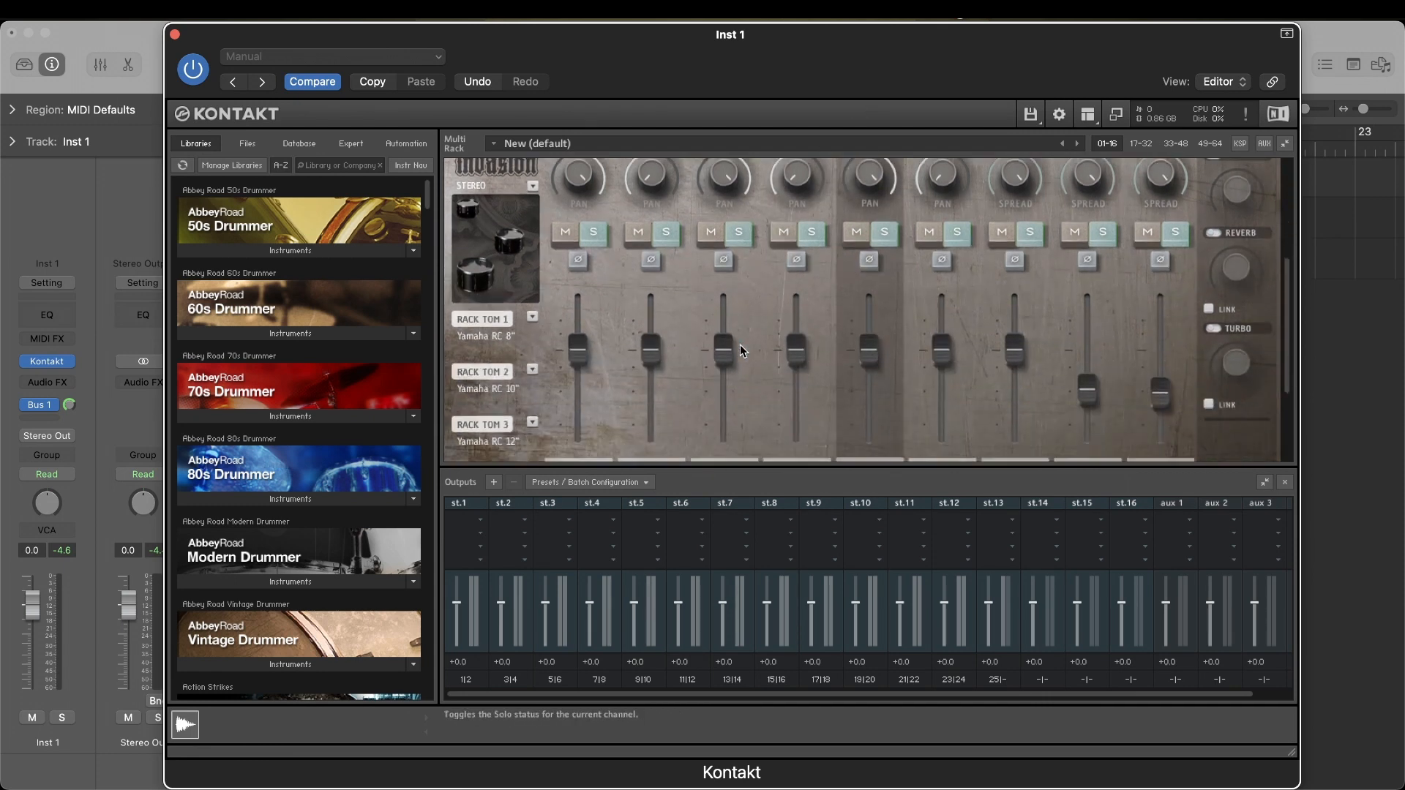
pyautogui.click(655, 430)
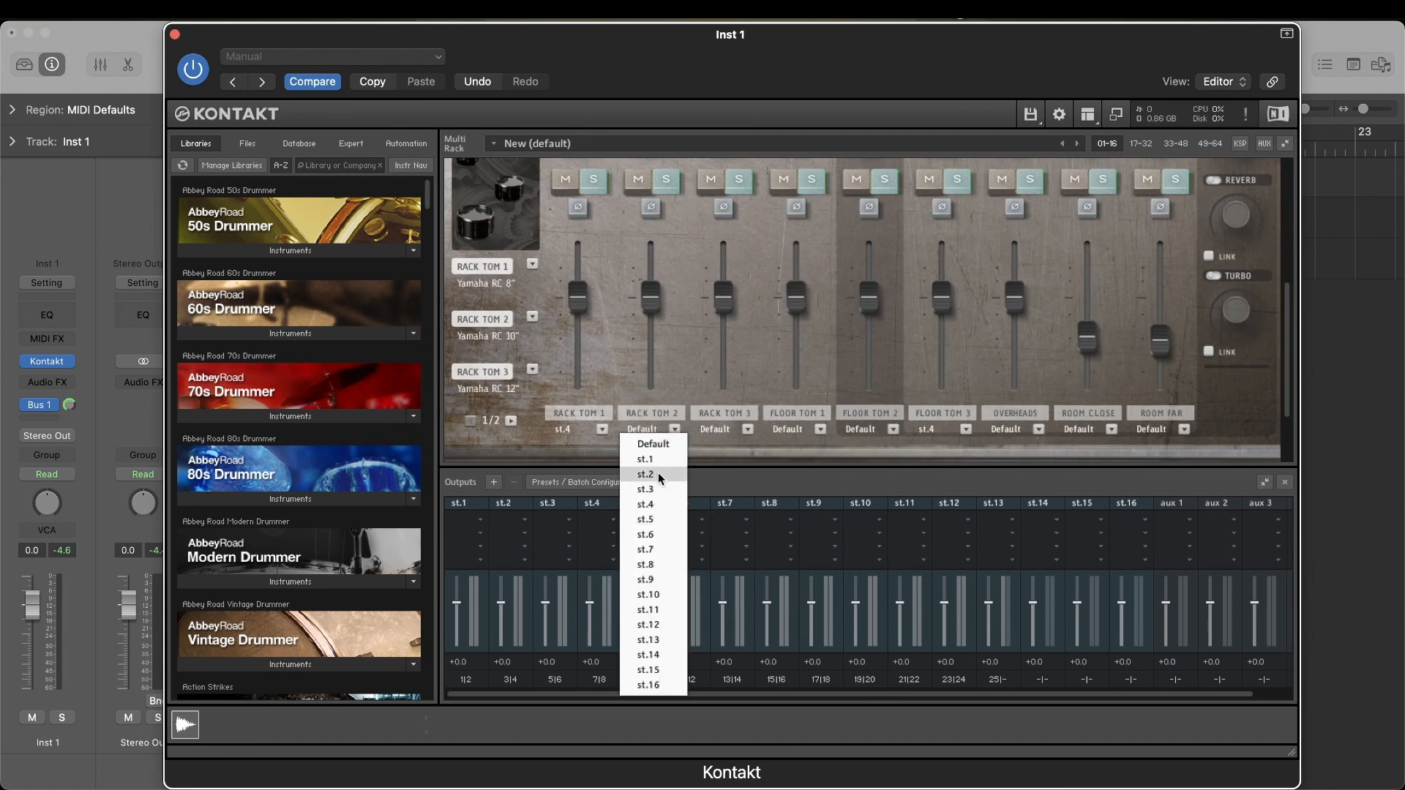
pyautogui.click(661, 520)
pyautogui.click(731, 430)
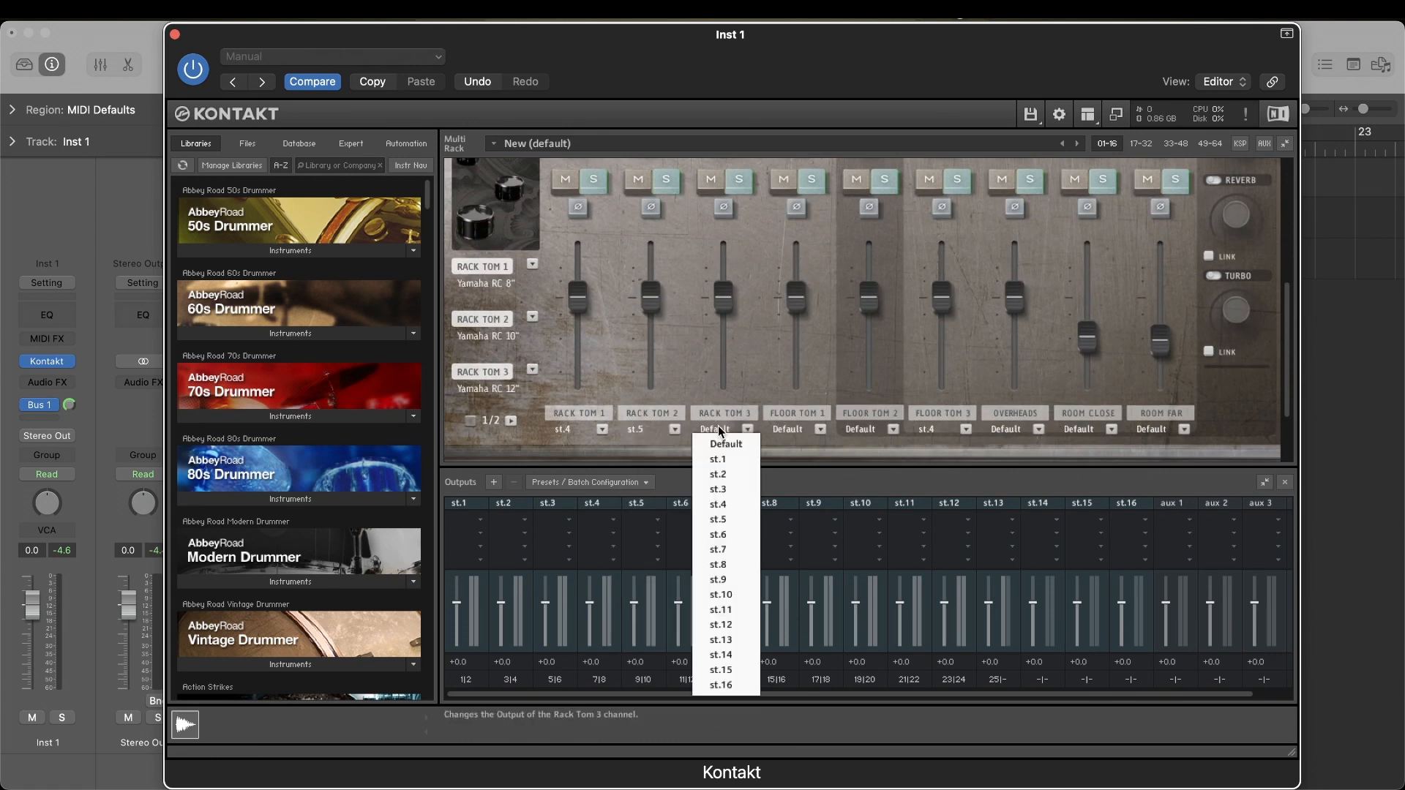
pyautogui.click(738, 522)
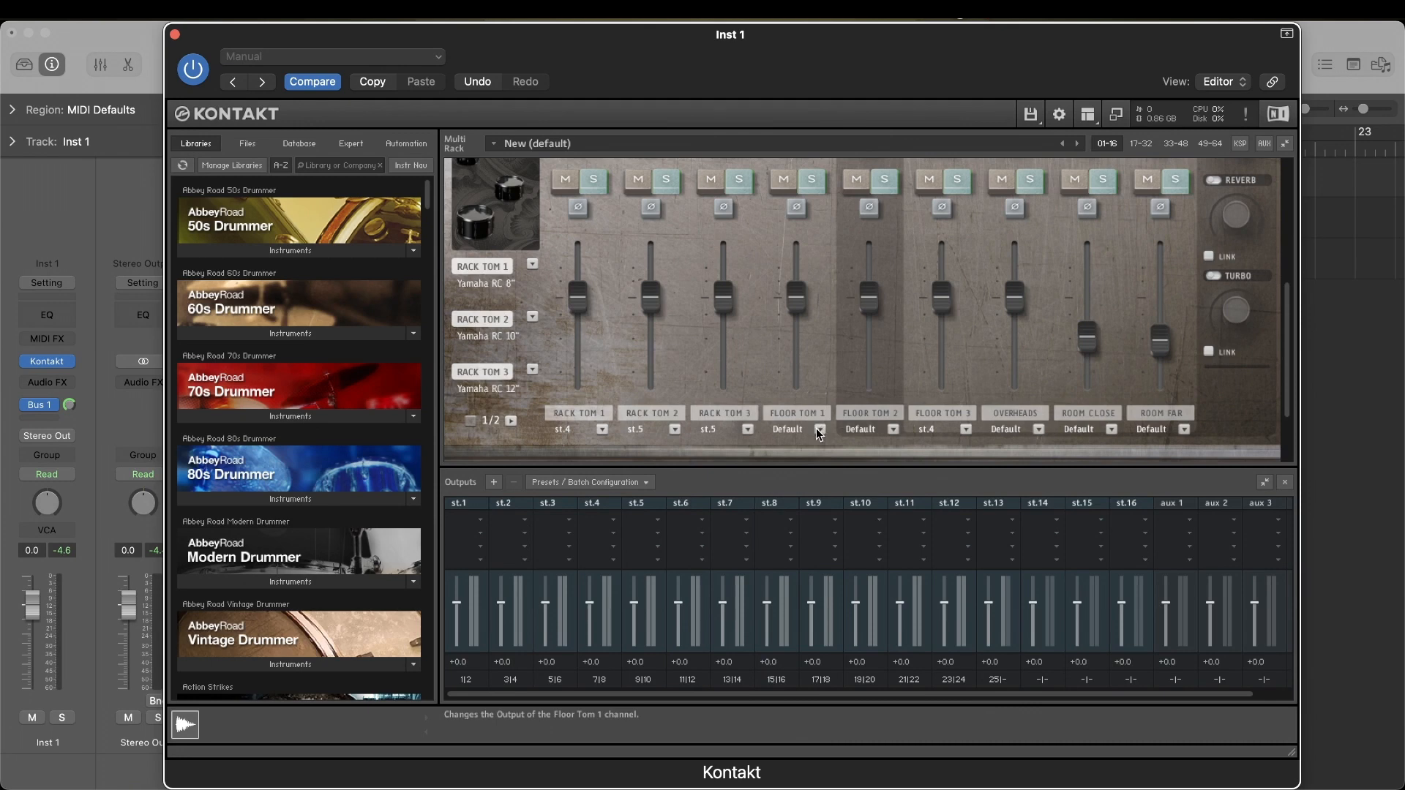
# Route the Floor Tom 1 and Floor Tom 2 channels to output st.6.
pyautogui.click(819, 431)
pyautogui.click(815, 540)
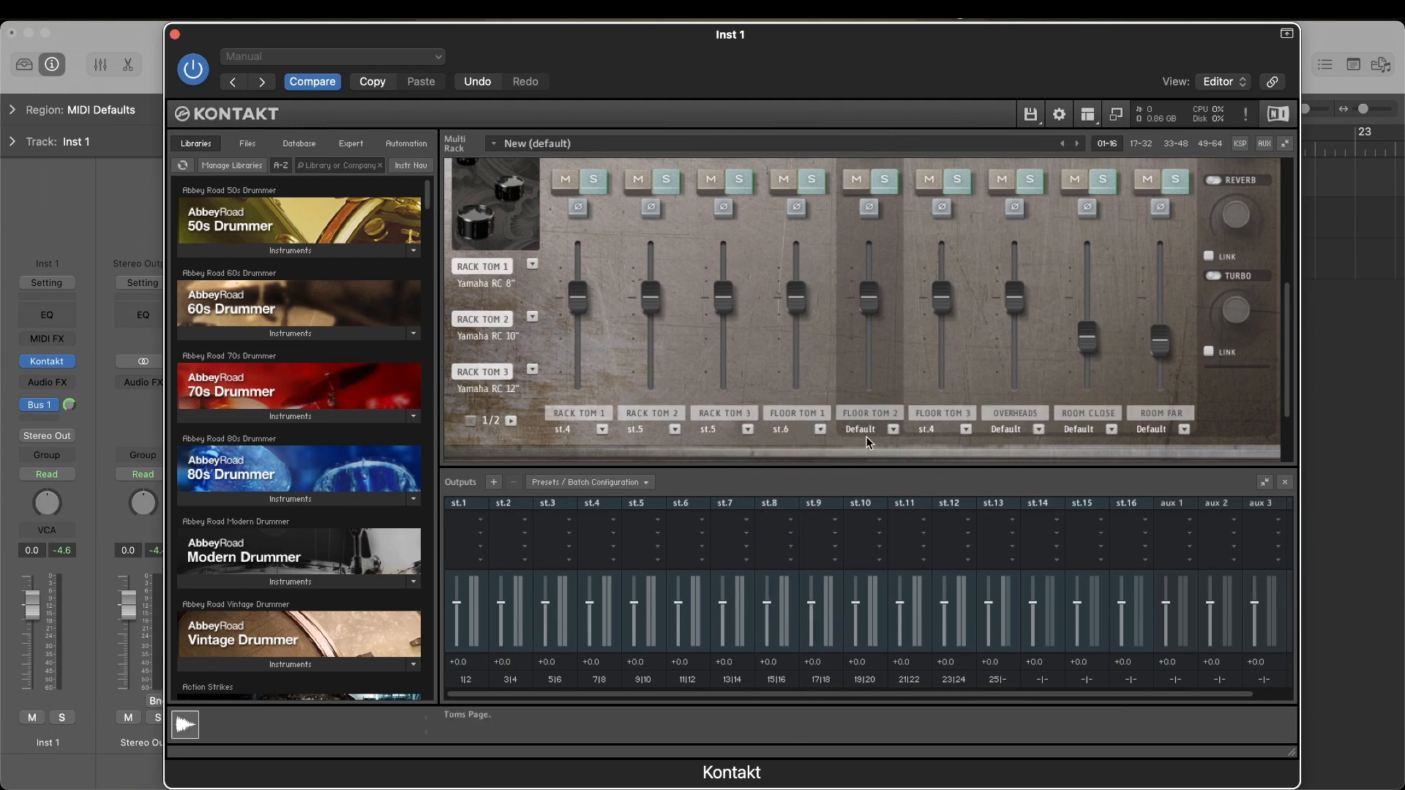
pyautogui.click(867, 434)
pyautogui.click(880, 537)
# On the Cymbals page, pan the Hats channel hard left and the X Hats channel hard right.
pyautogui.scroll(3, 708, 223)
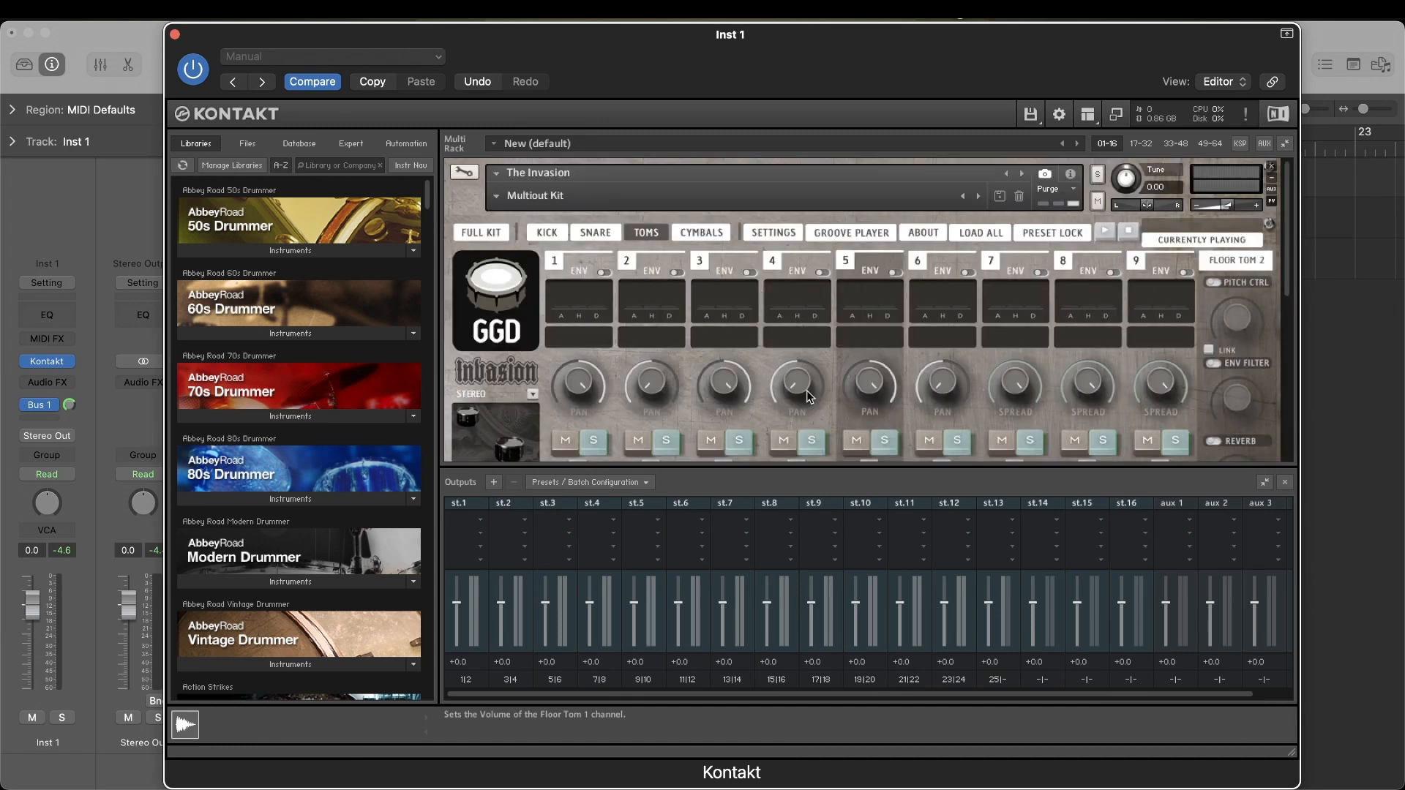
pyautogui.click(706, 228)
pyautogui.scroll(-3, 730, 319)
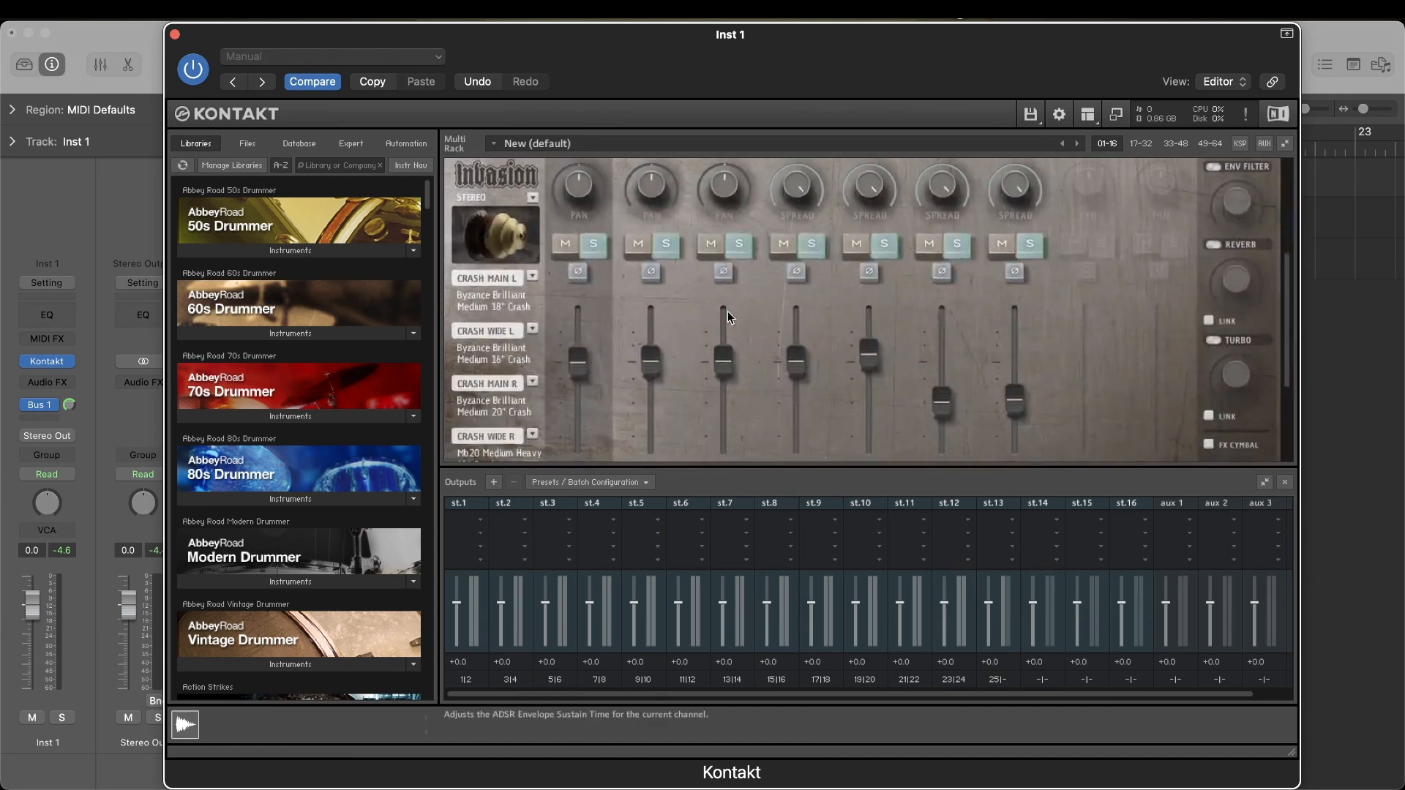
pyautogui.scroll(-1, 647, 288)
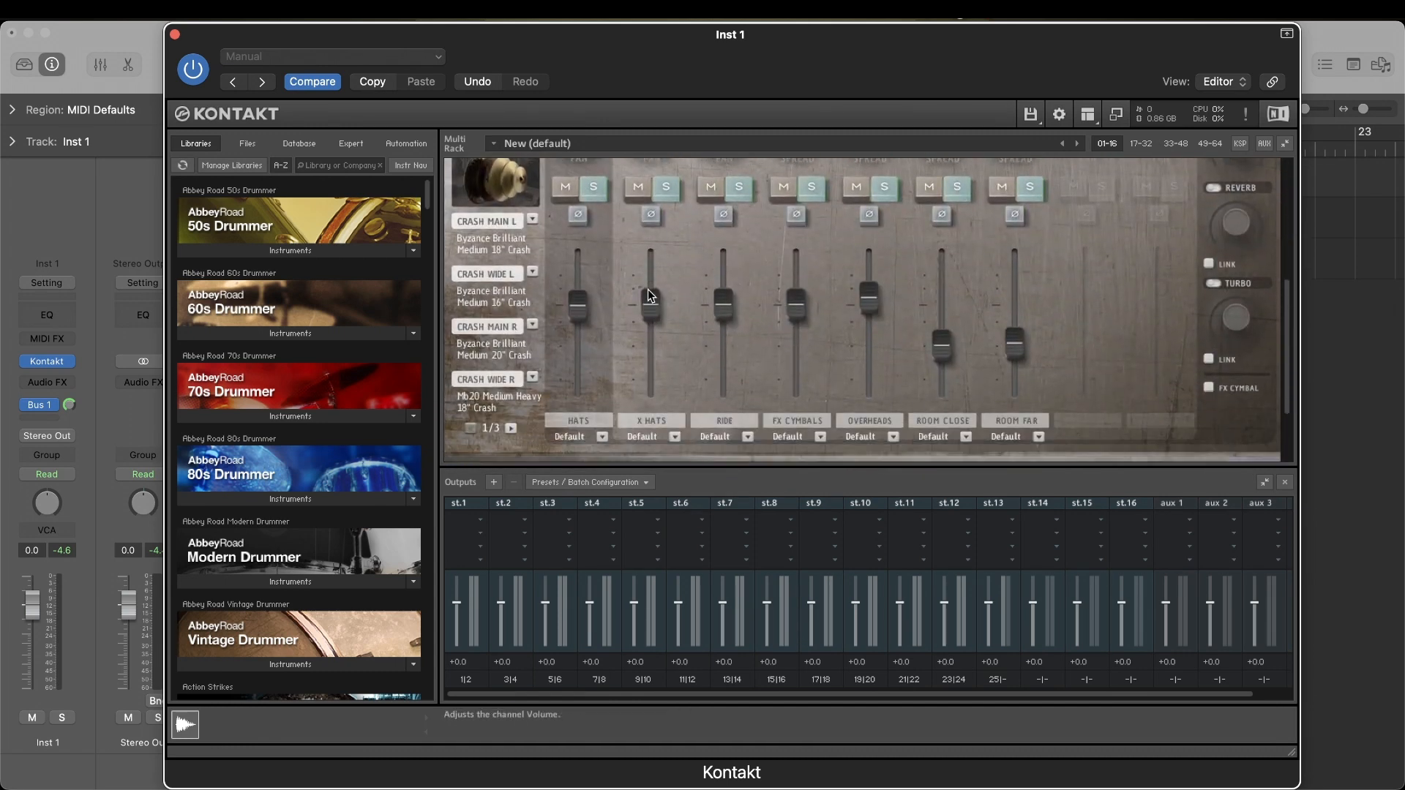
pyautogui.scroll(2, 649, 295)
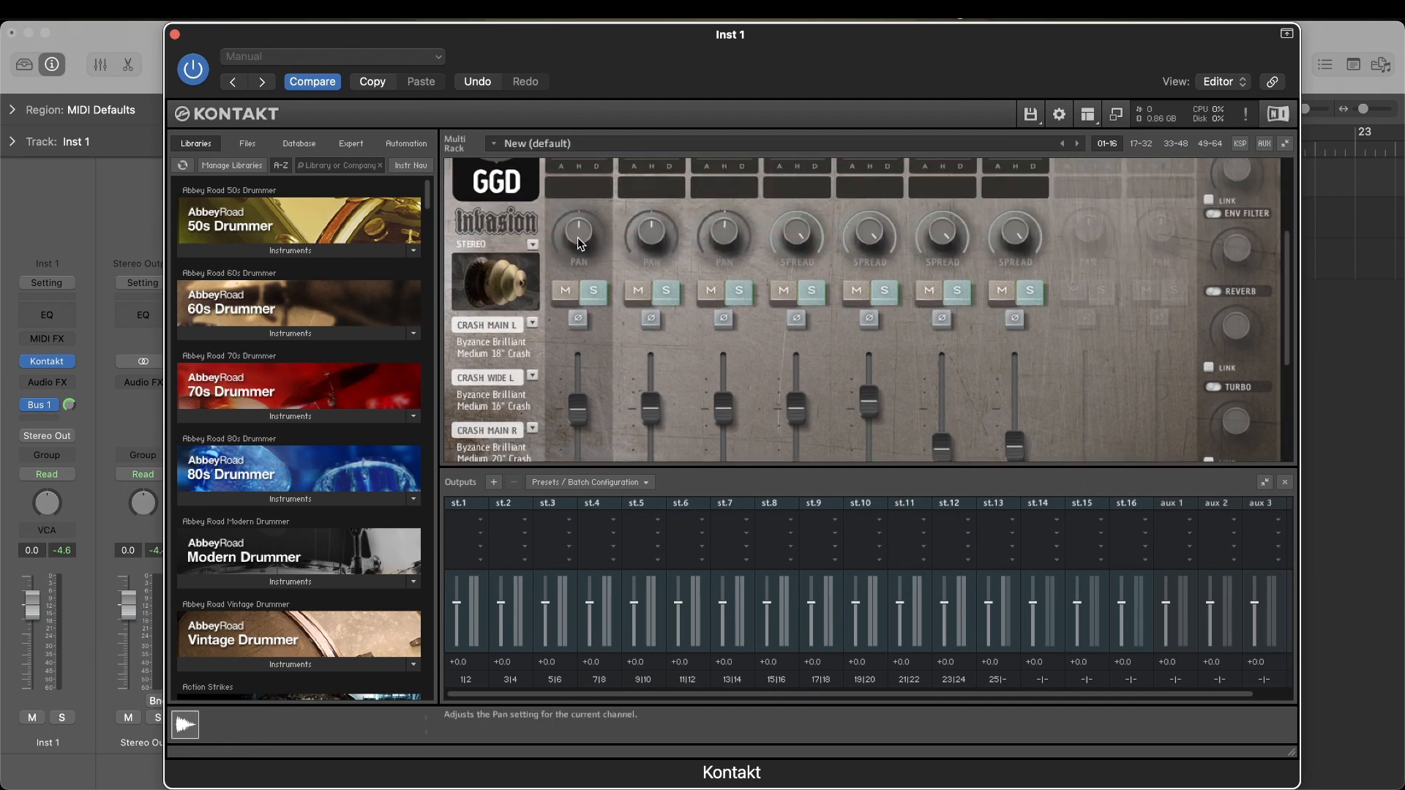
pyautogui.moveTo(579, 242); pyautogui.dragTo(582, 307)
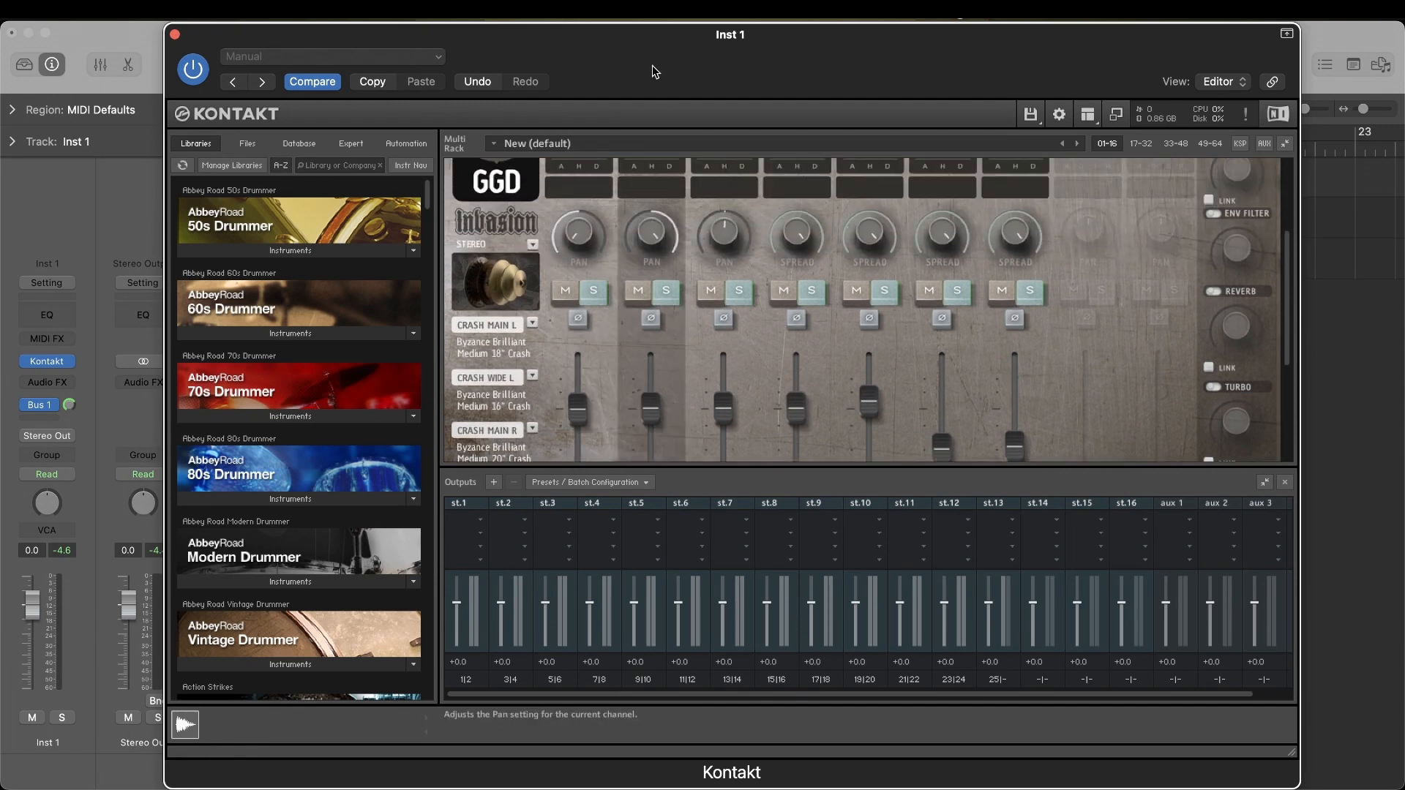
# Route the Hats and X Hats channels to output st.7 and the Ride channel to st.8.
pyautogui.scroll(-3, 655, 320)
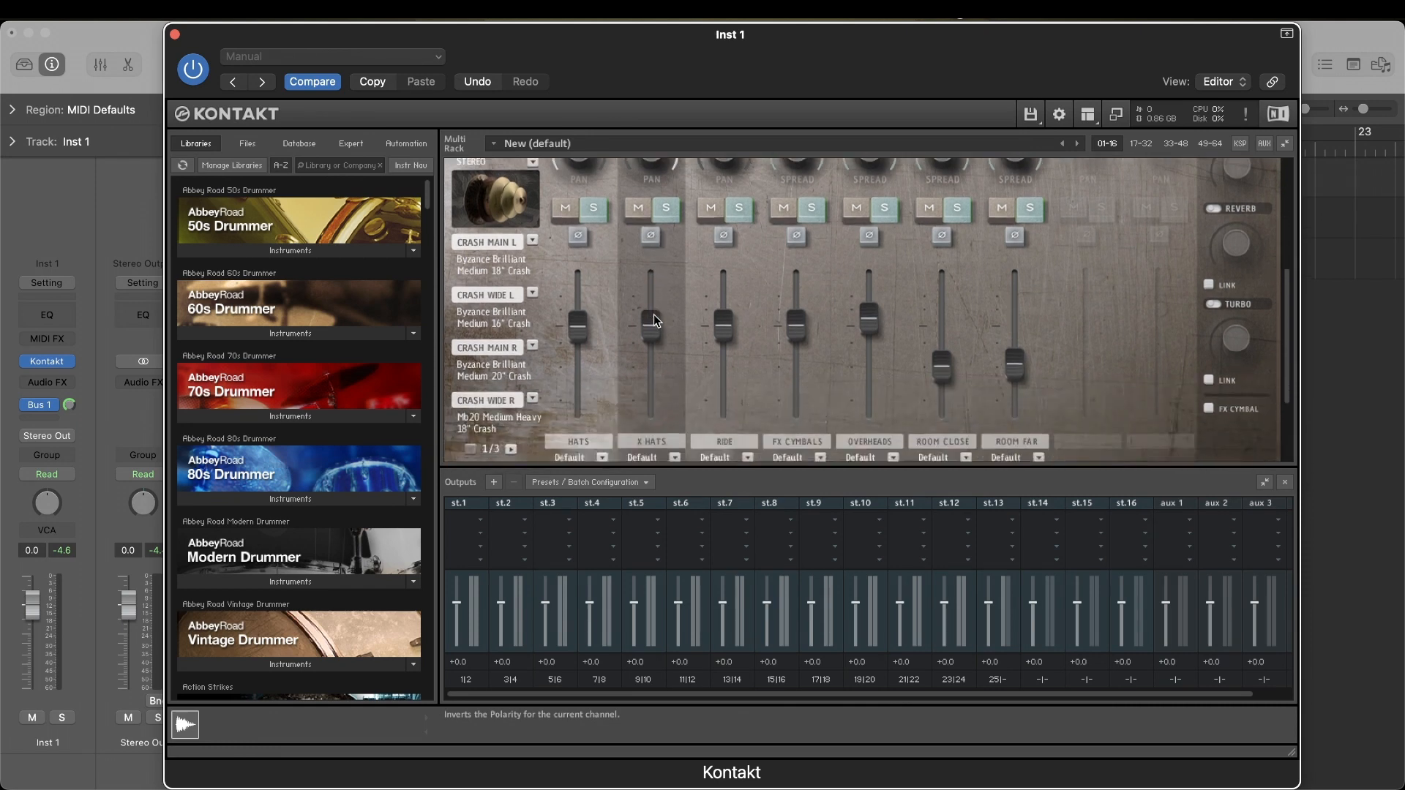
pyautogui.click(572, 401)
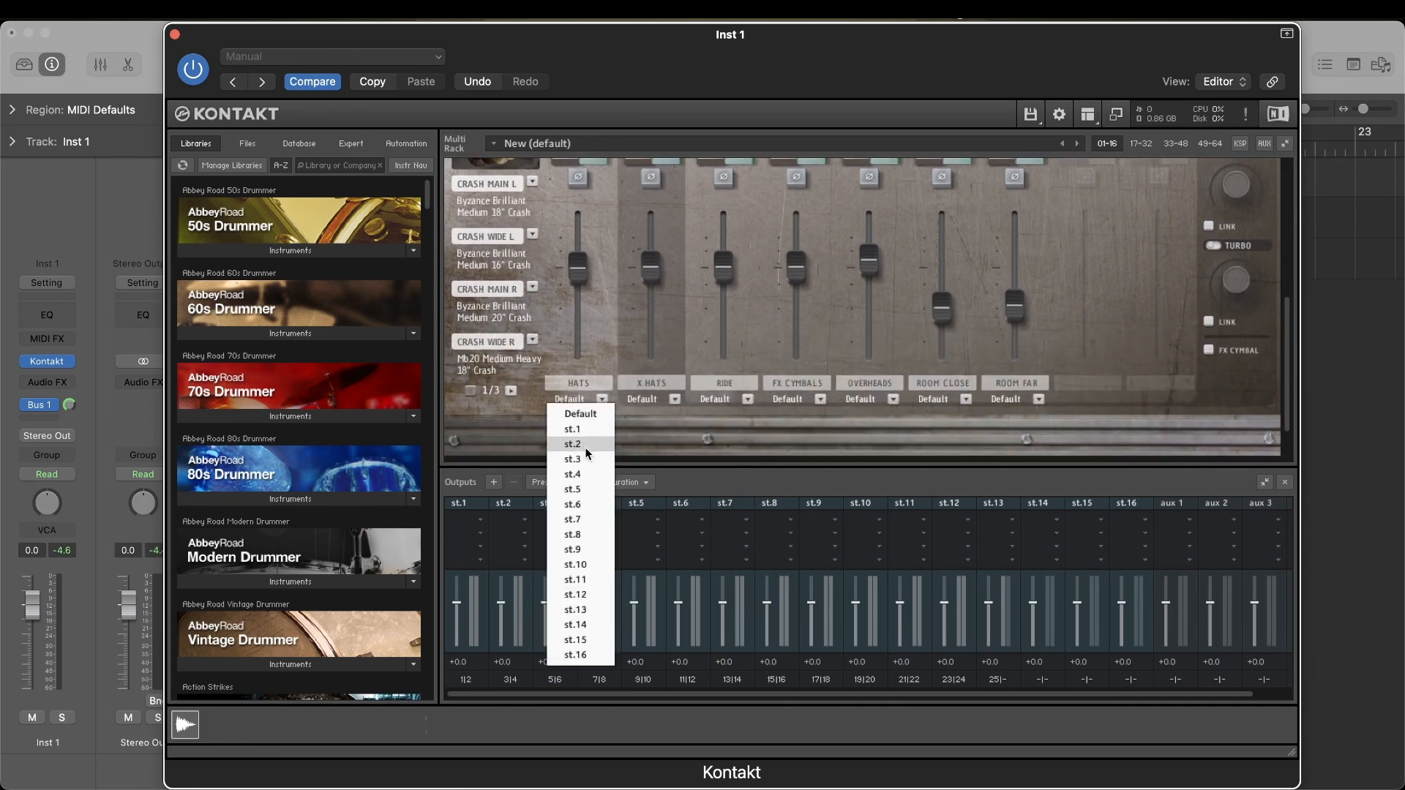
pyautogui.click(594, 519)
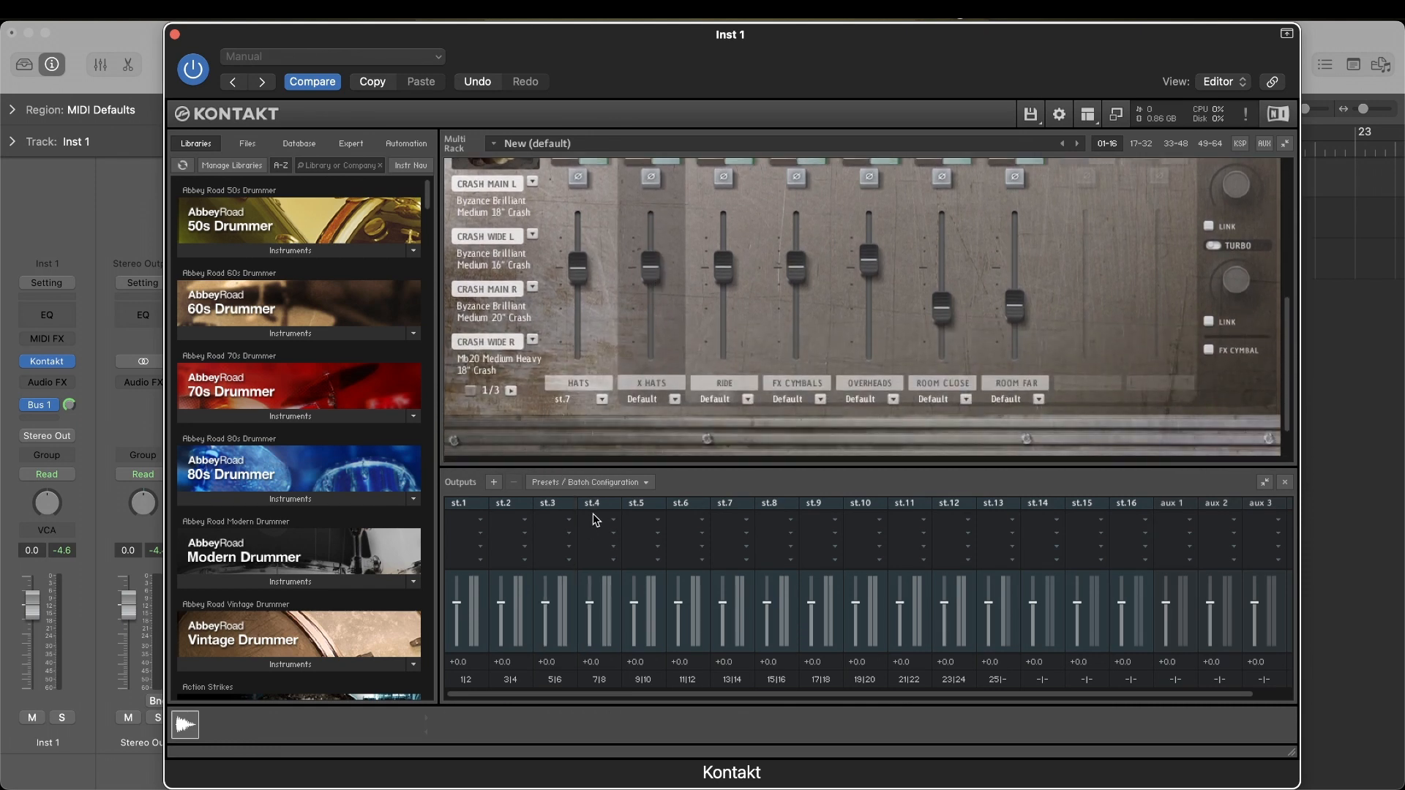
pyautogui.click(672, 398)
pyautogui.click(669, 521)
pyautogui.click(747, 399)
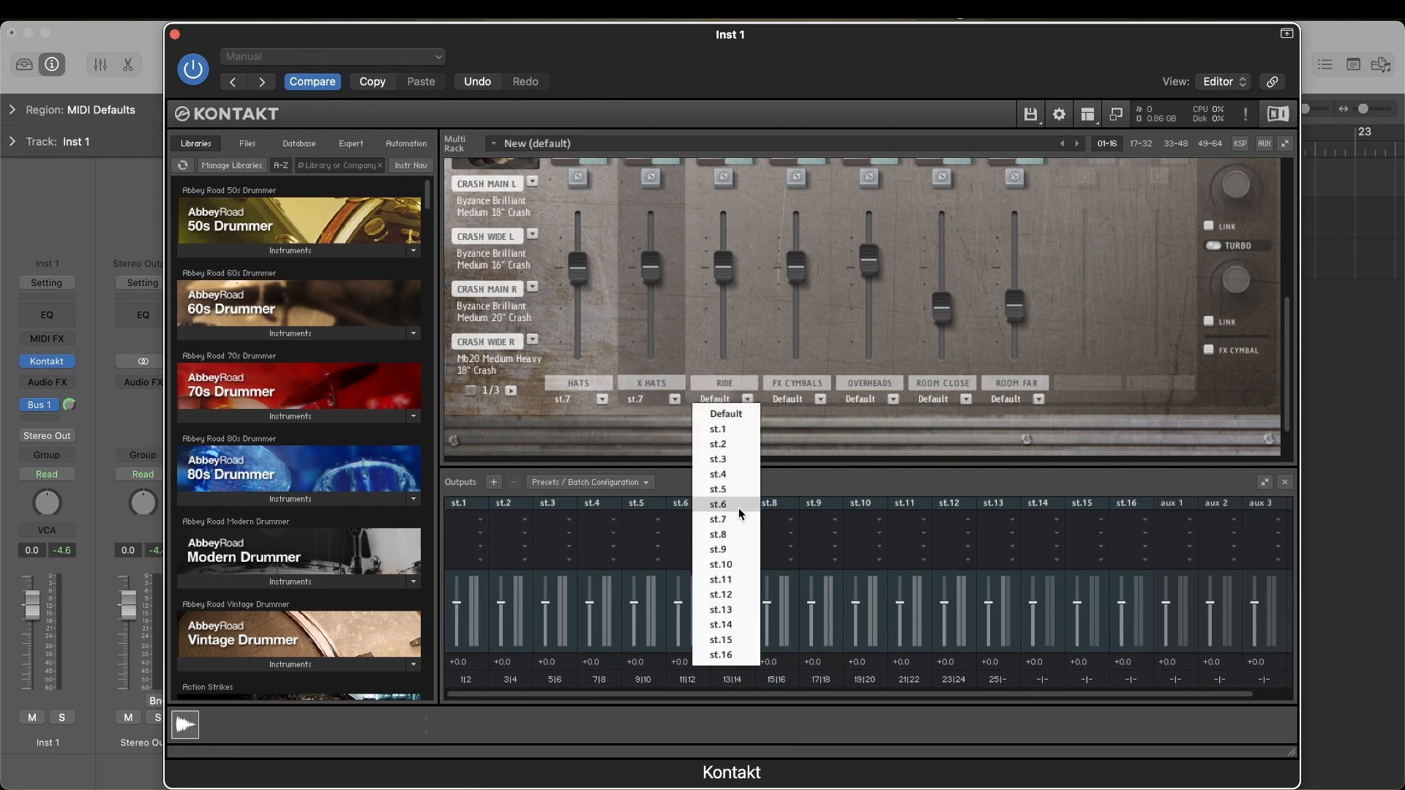
pyautogui.click(734, 534)
# Keep the Ride channel's pan as it is and route the FX Cymbals channel to output st.9.
pyautogui.scroll(5, 742, 440)
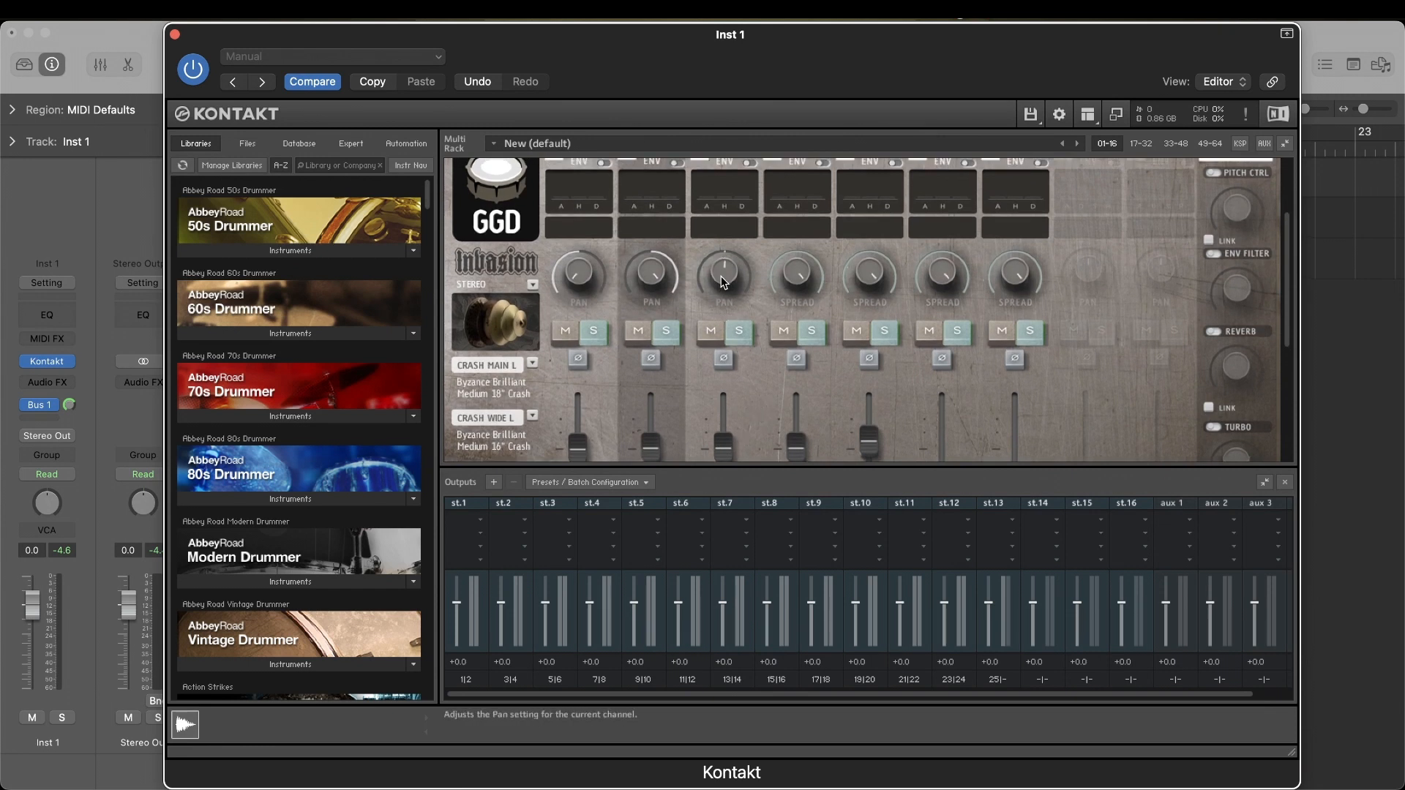
pyautogui.scroll(-1, 721, 282)
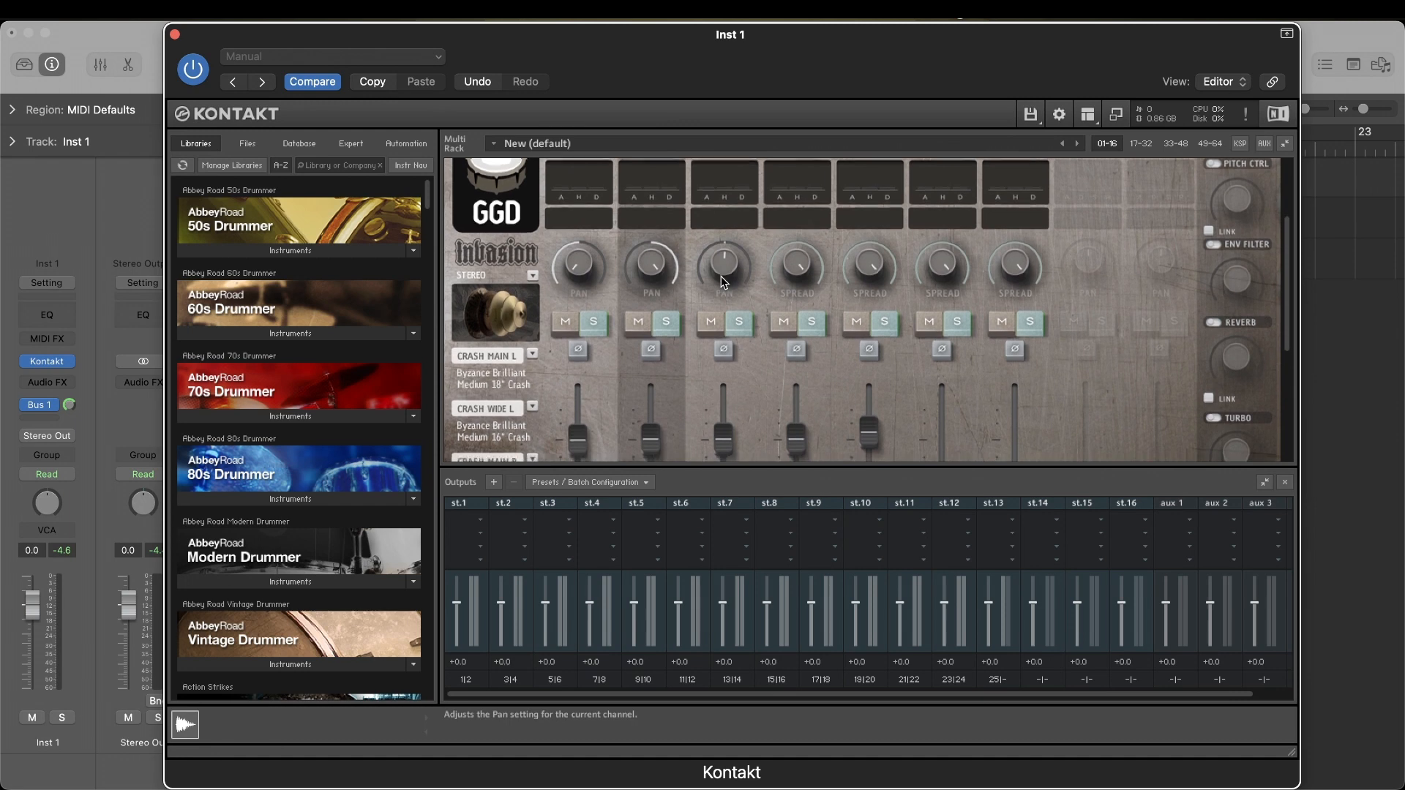
pyautogui.scroll(-10, 722, 281)
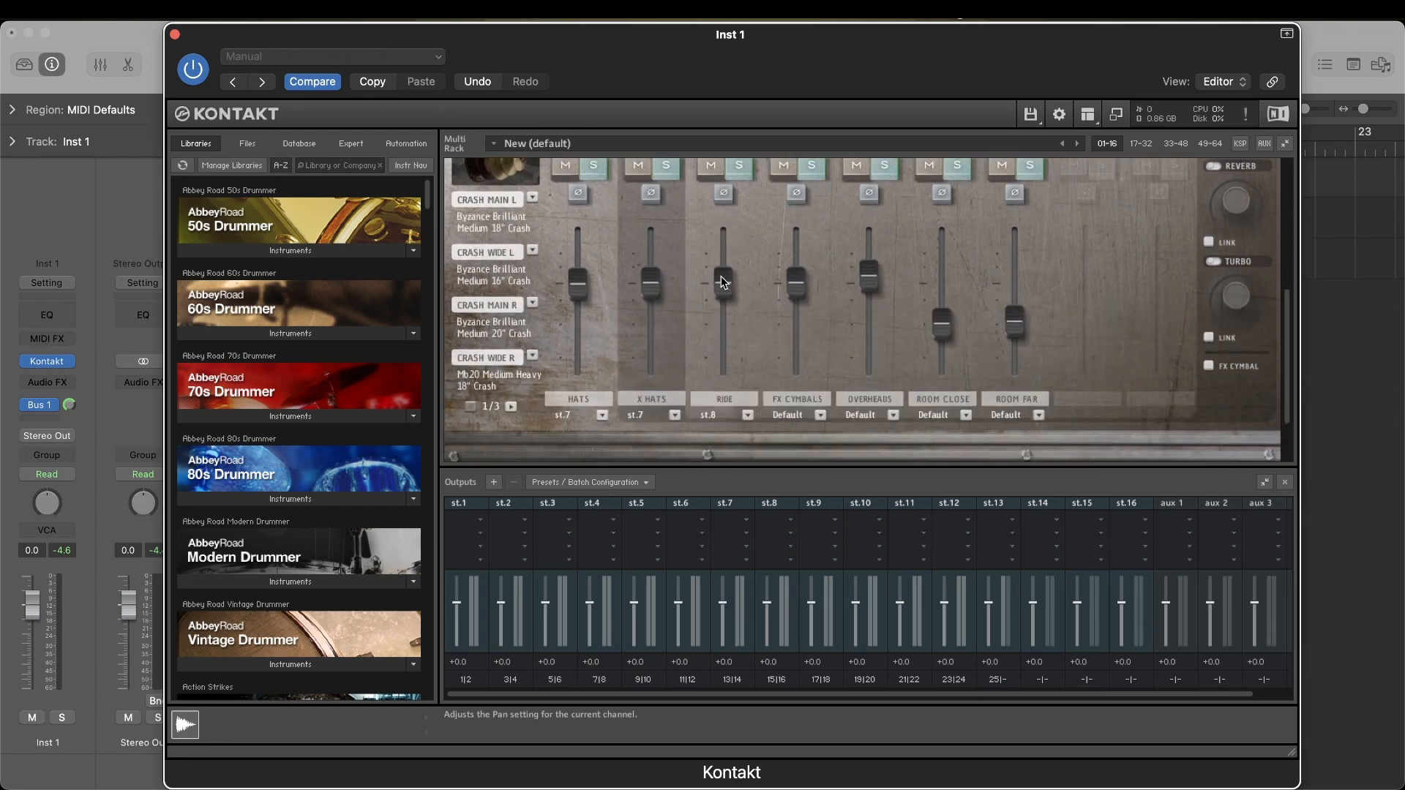
pyautogui.click(820, 415)
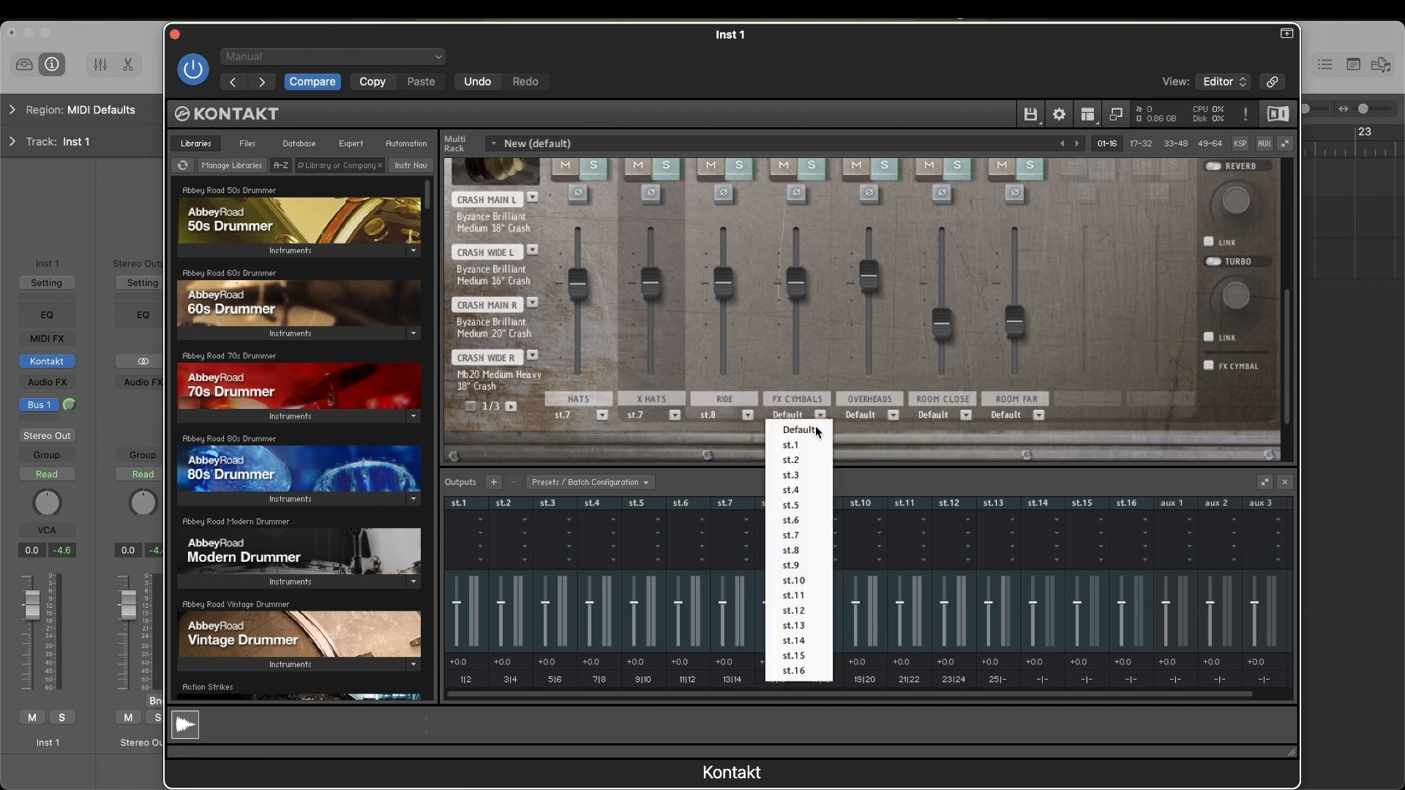
pyautogui.click(818, 565)
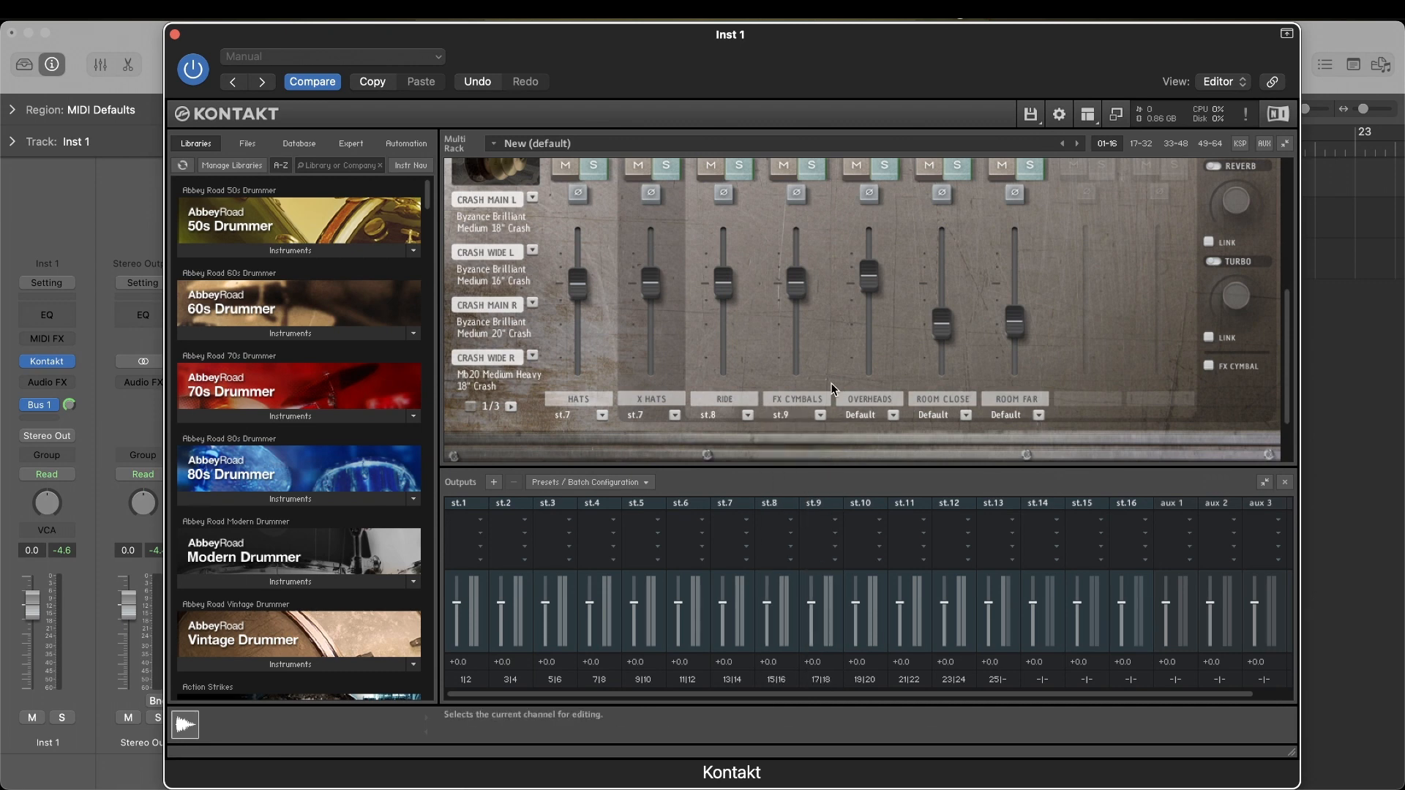
# Route the cymbal Overheads to output st.10 and Room Close to st.11, and assign an output to Room Far.
pyautogui.scroll(6, 832, 388)
pyautogui.scroll(2, 833, 389)
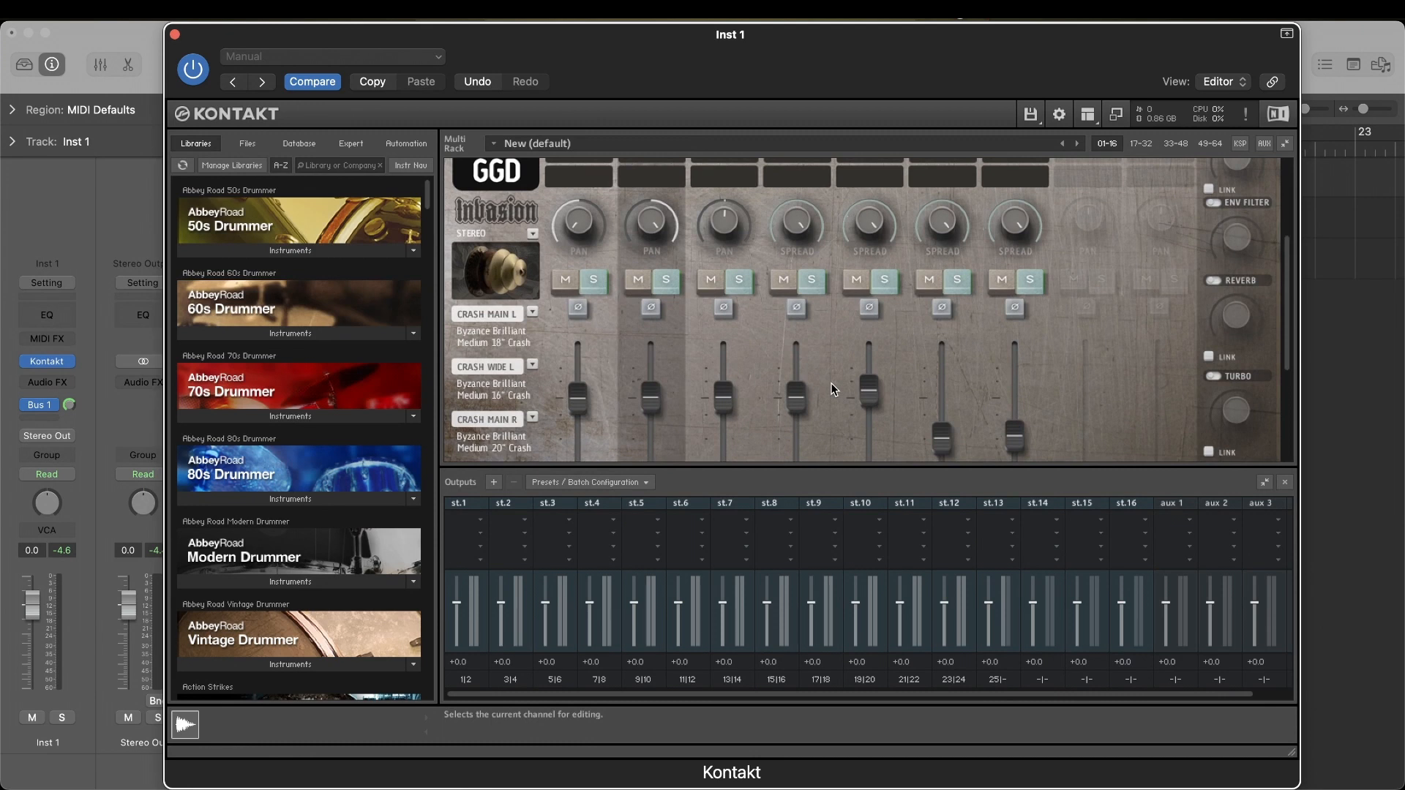
pyautogui.scroll(-10, 831, 384)
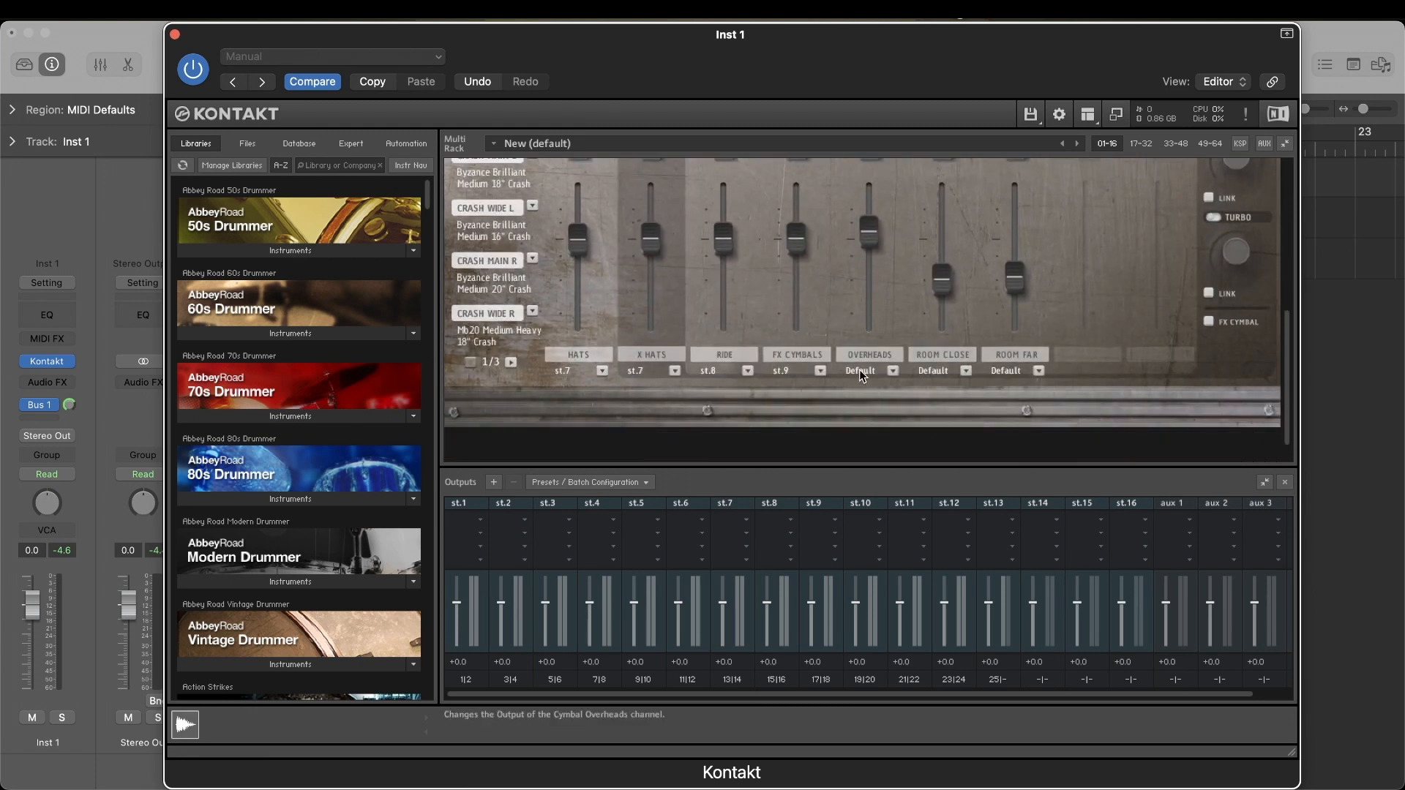
pyautogui.click(867, 372)
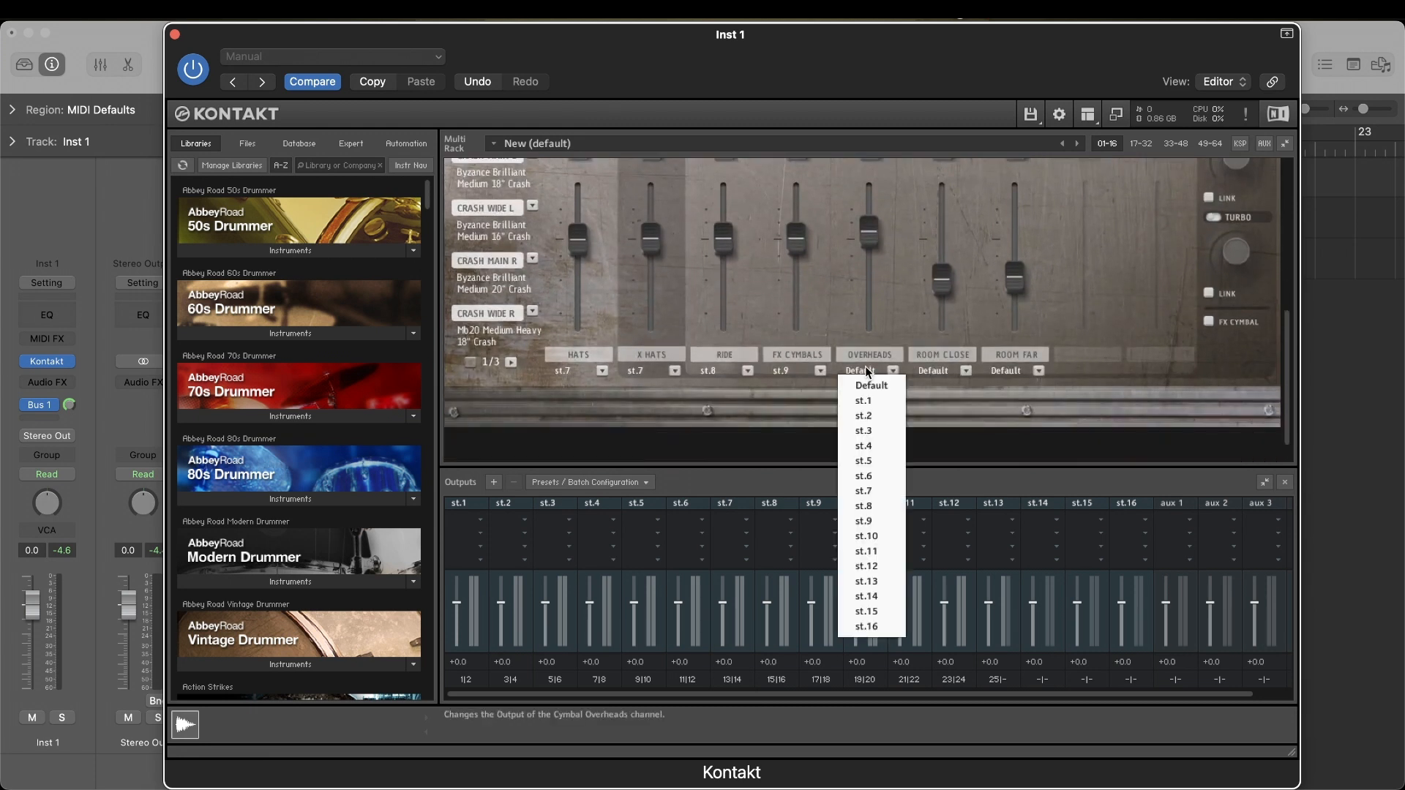
pyautogui.click(866, 535)
pyautogui.click(934, 371)
pyautogui.click(940, 551)
pyautogui.click(1007, 371)
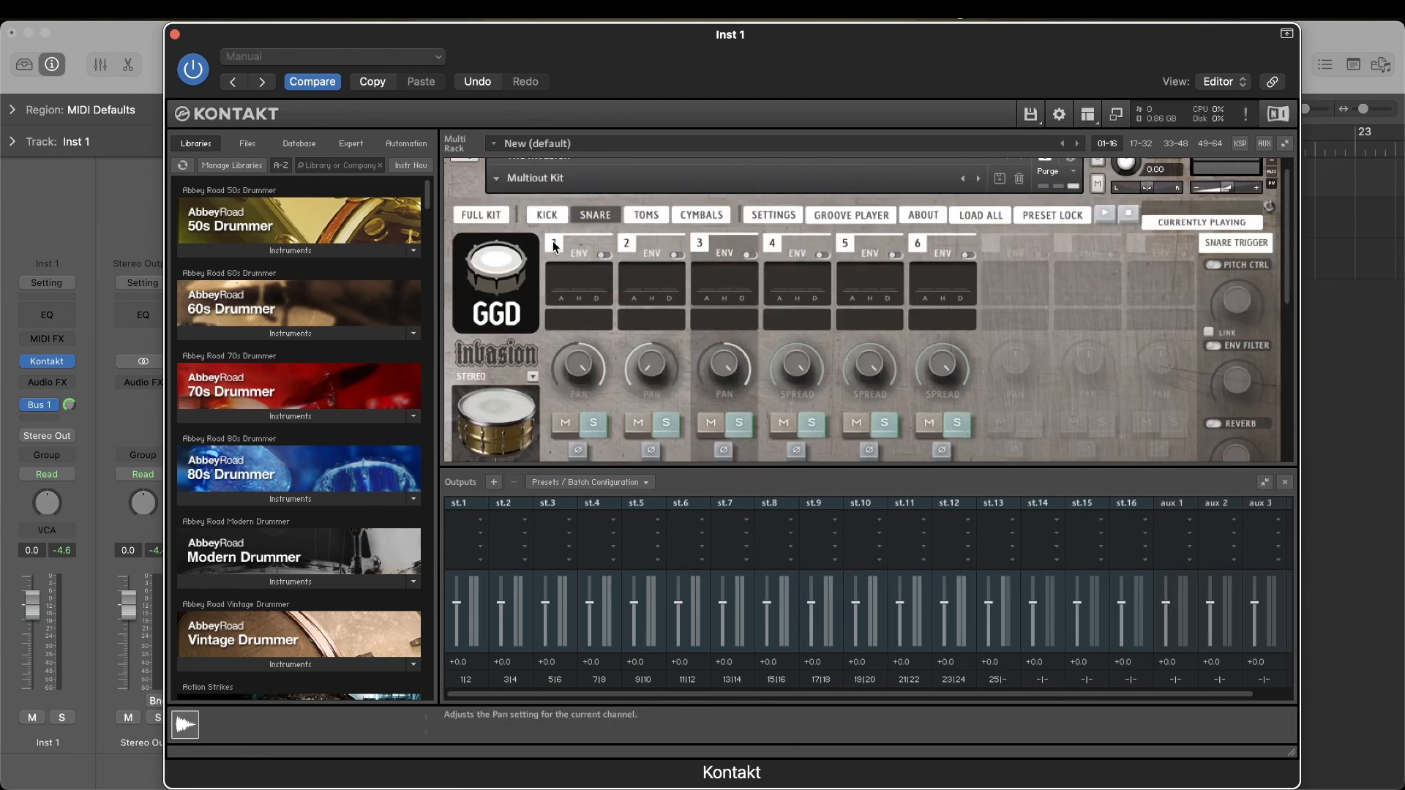
# Return to the Kick page and review the pan and spread settings of its channels.
pyautogui.click(942, 413)
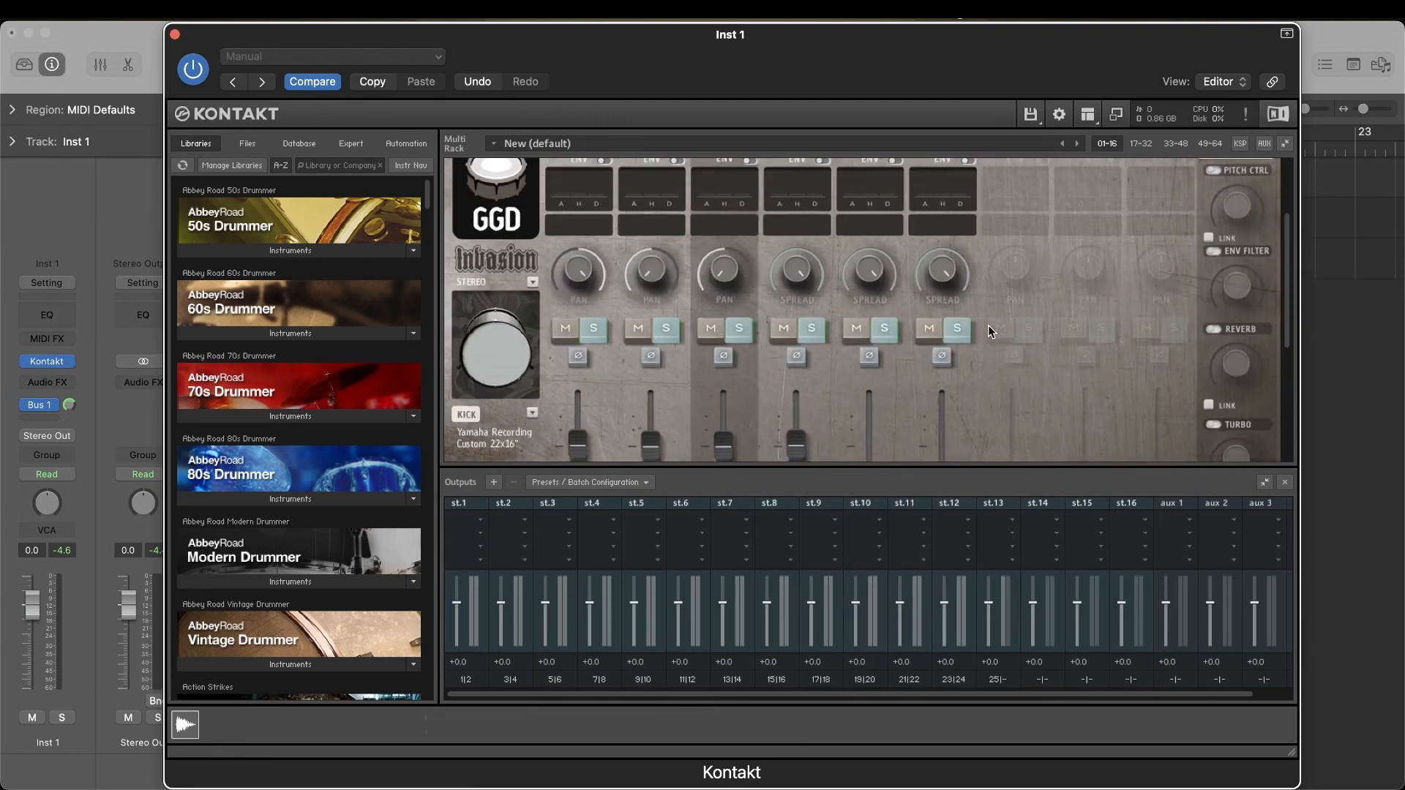
pyautogui.scroll(3, 988, 331)
pyautogui.scroll(-3, 988, 332)
pyautogui.scroll(2, 989, 331)
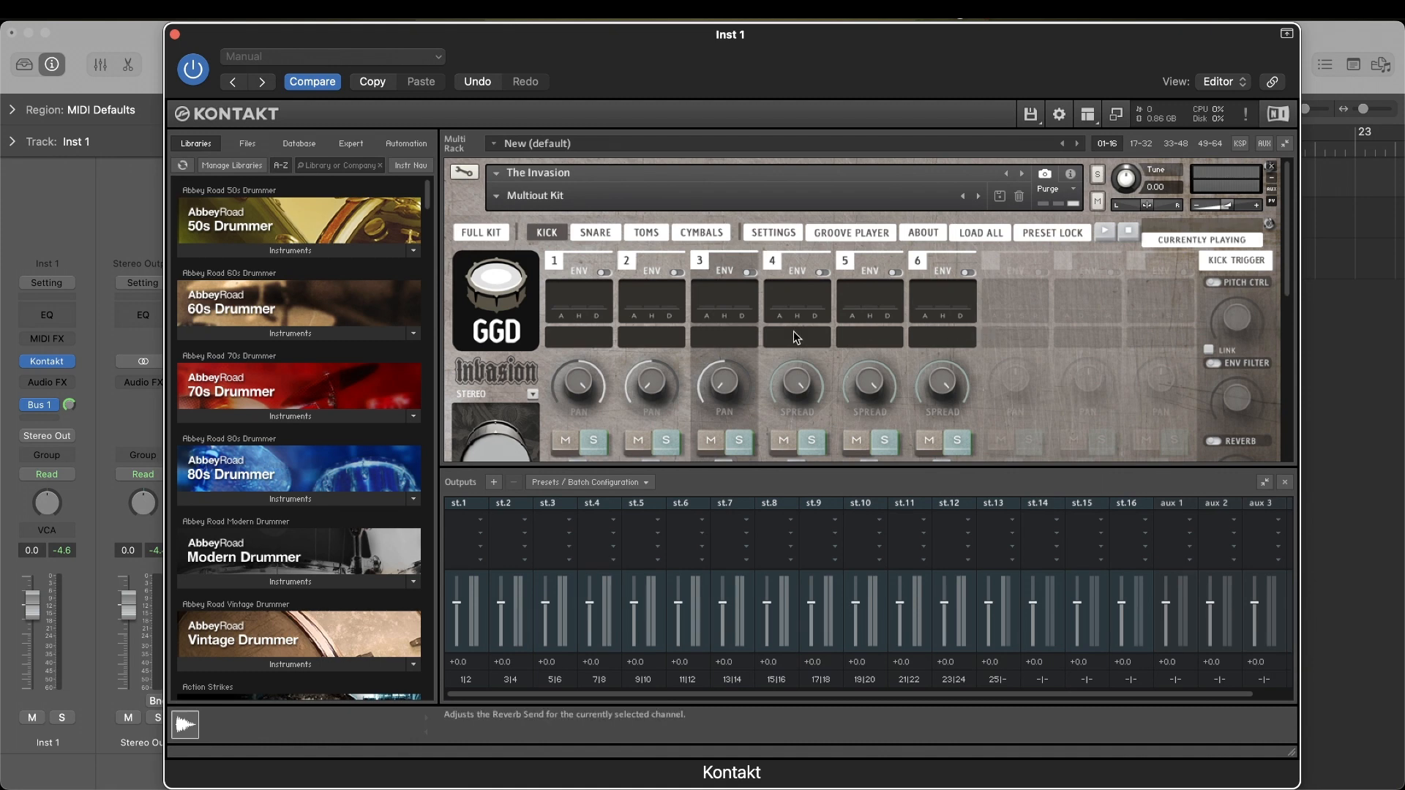
pyautogui.scroll(-2, 799, 336)
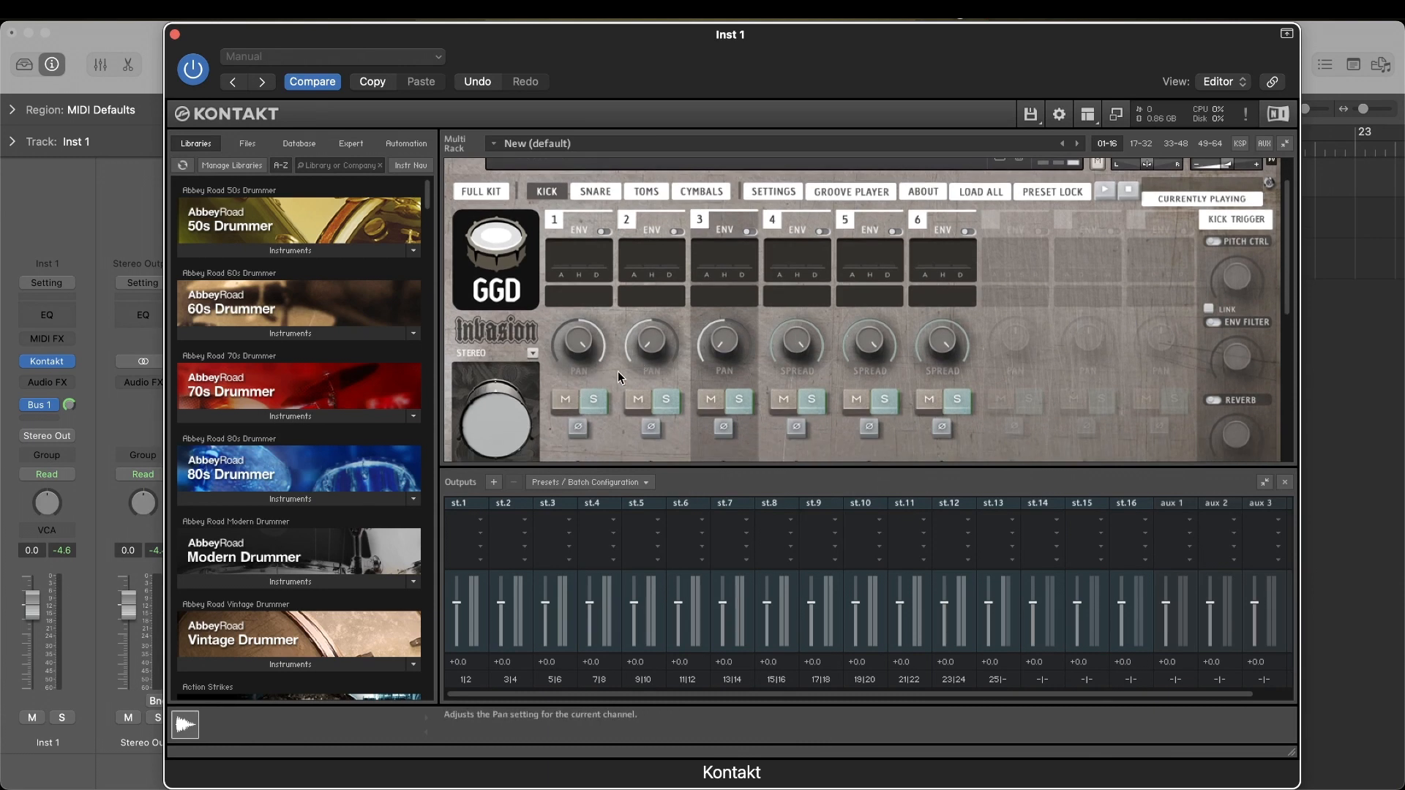
pyautogui.scroll(-1, 679, 366)
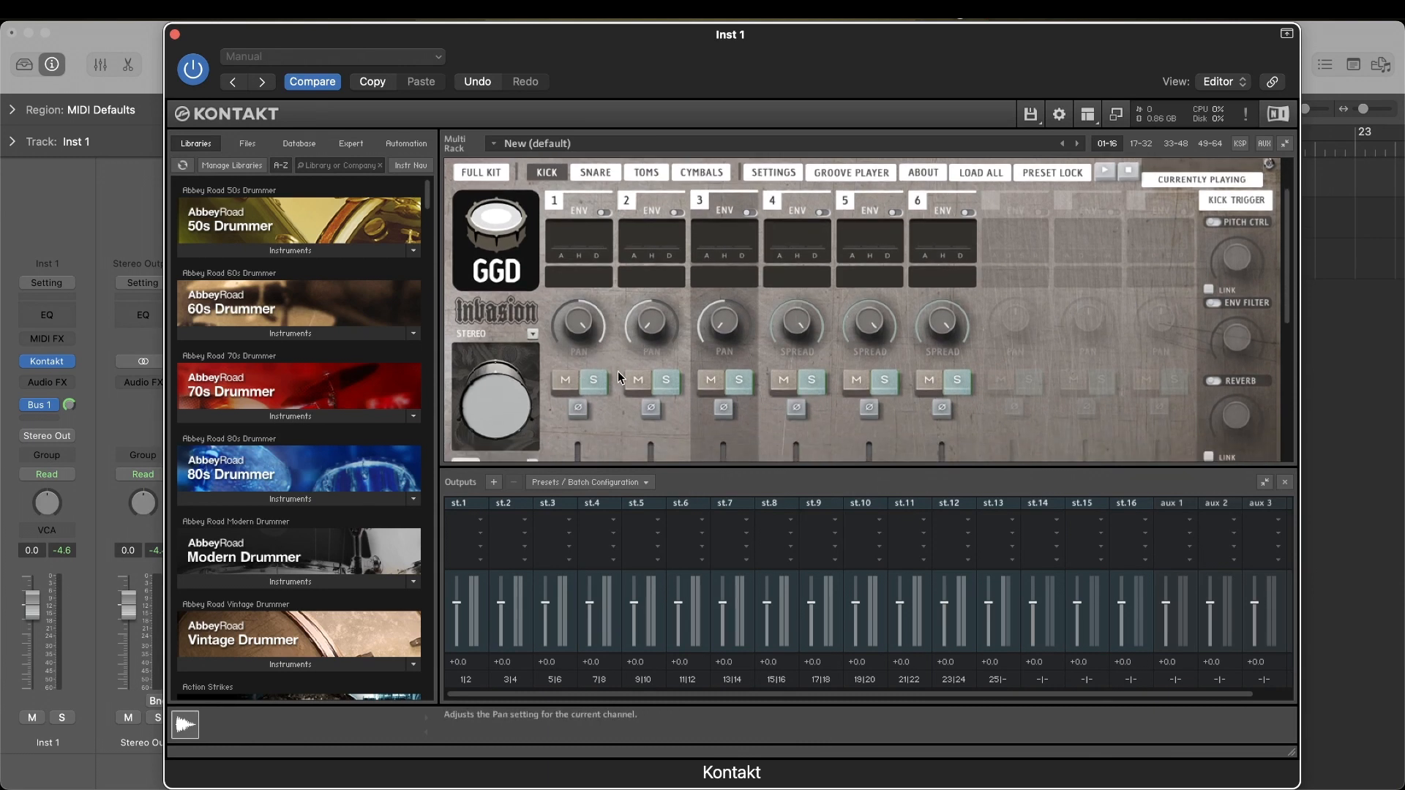
# Review the channels on the Snare, Toms and Cymbals pages, checking their pan and spread settings and the cymbals' output assignments.
pyautogui.click(593, 176)
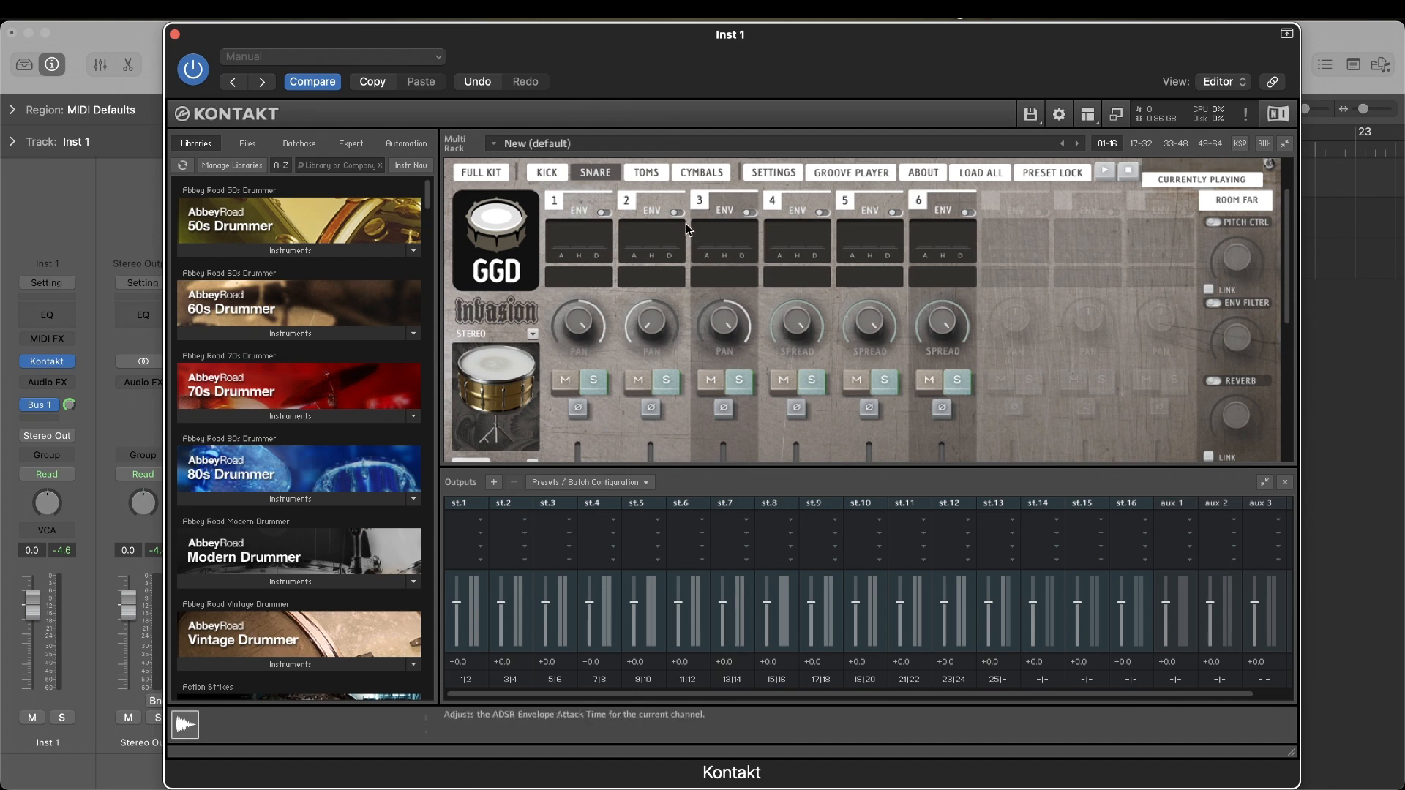
pyautogui.click(644, 174)
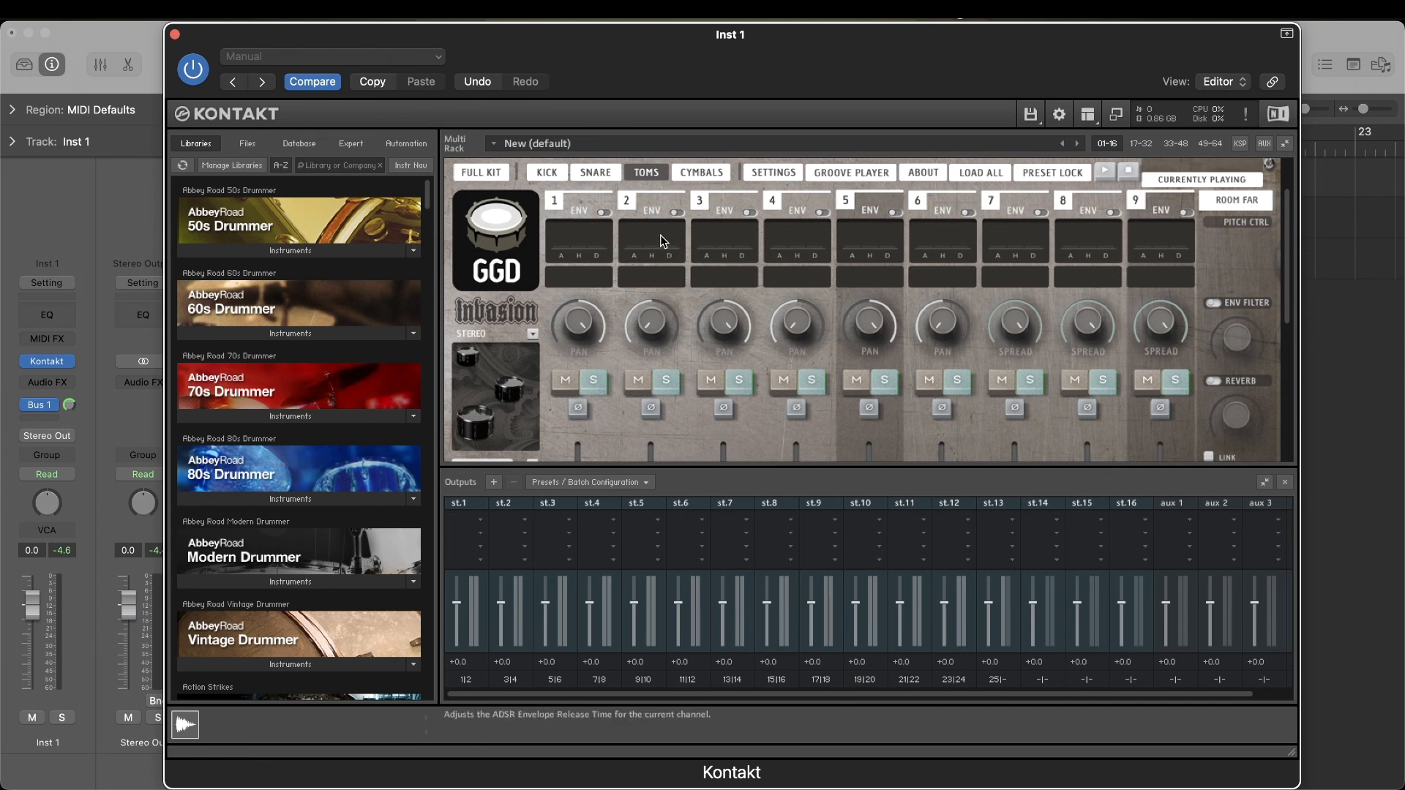
pyautogui.click(701, 172)
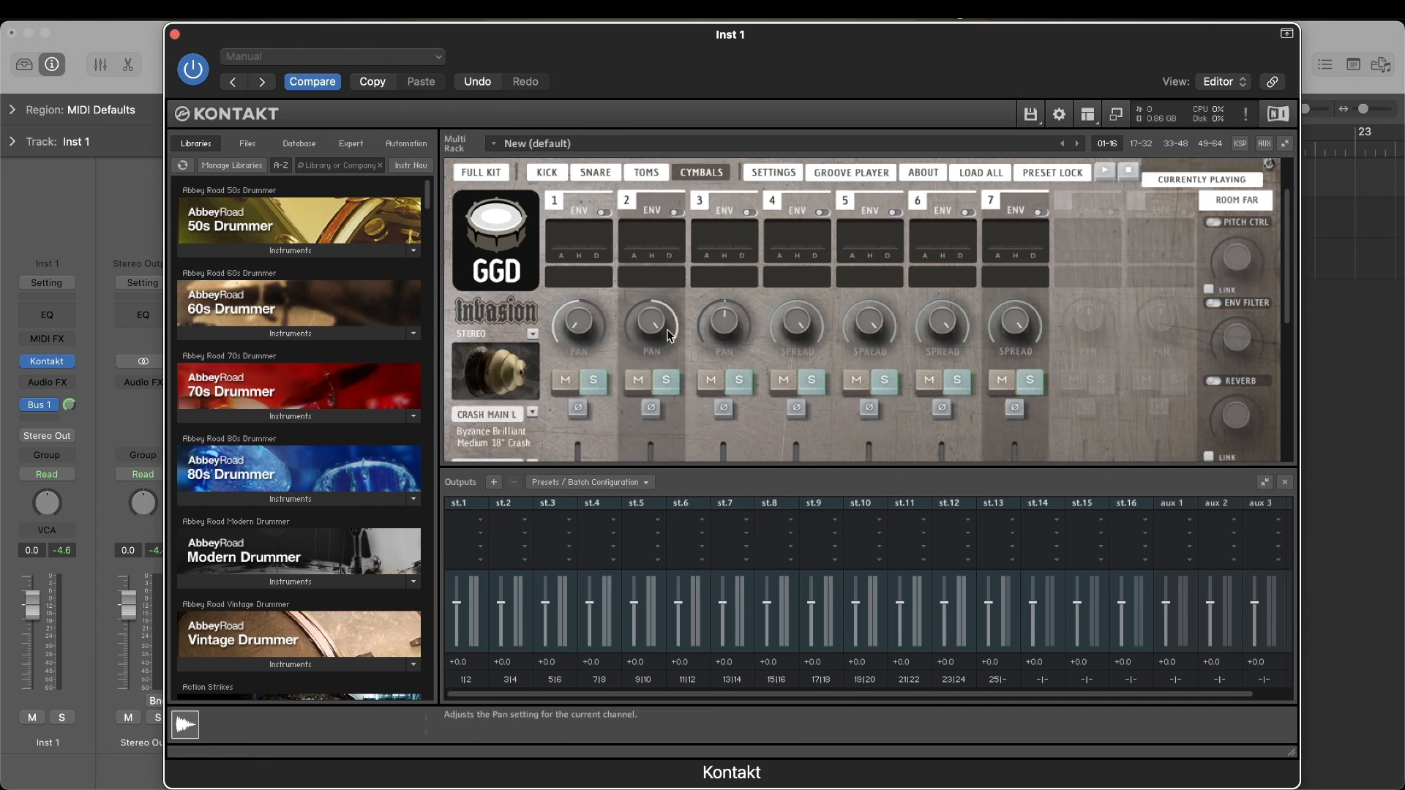
pyautogui.scroll(-8, 668, 335)
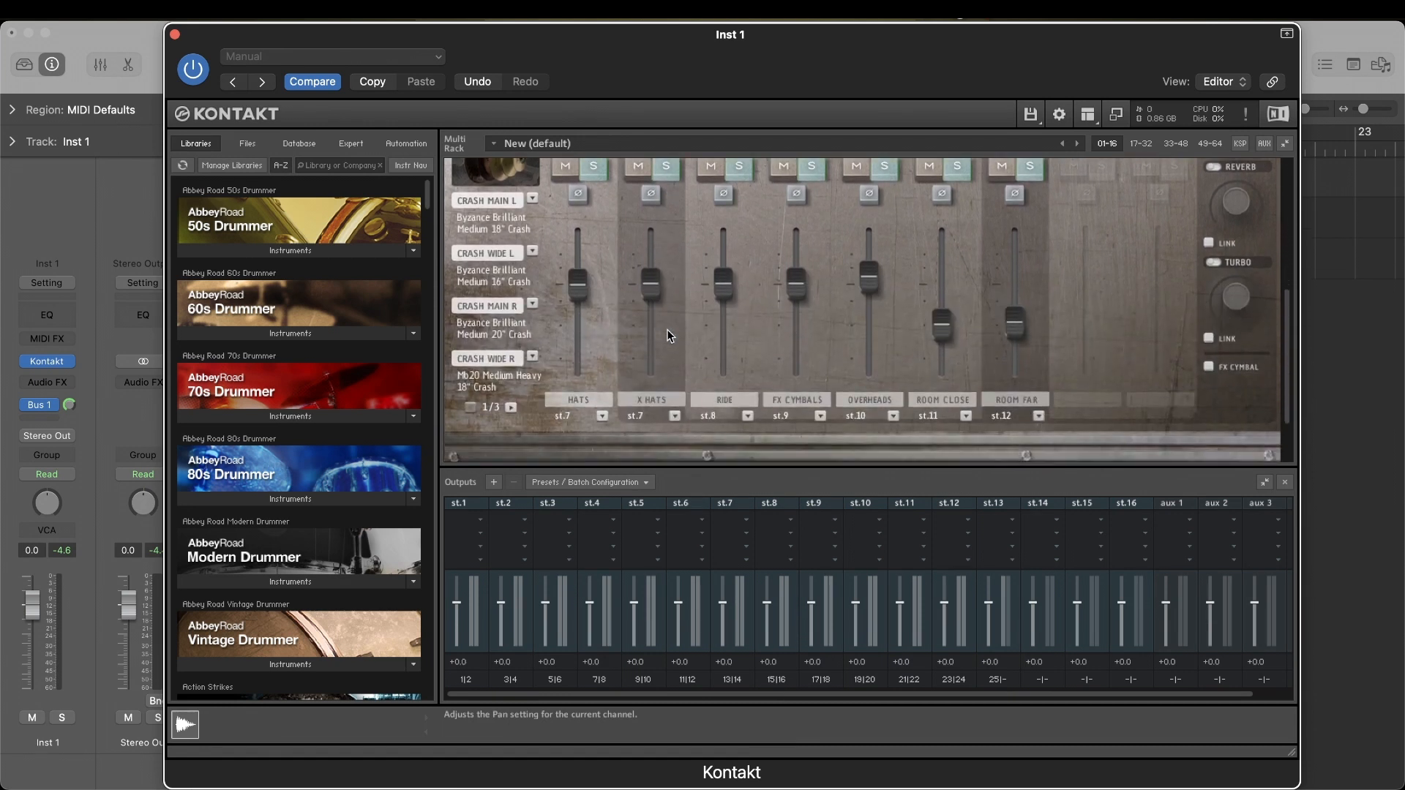
pyautogui.scroll(3, 668, 336)
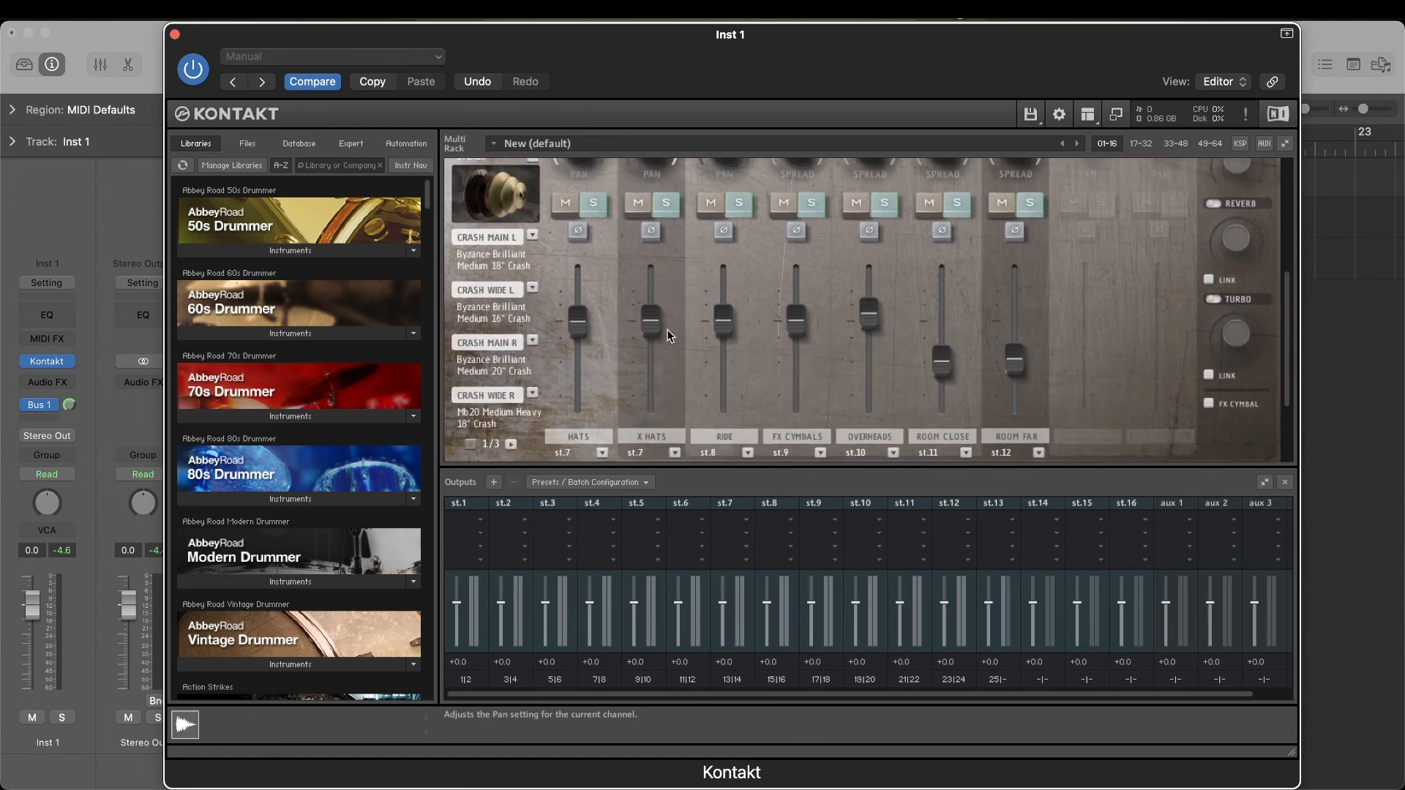
pyautogui.scroll(2, 737, 338)
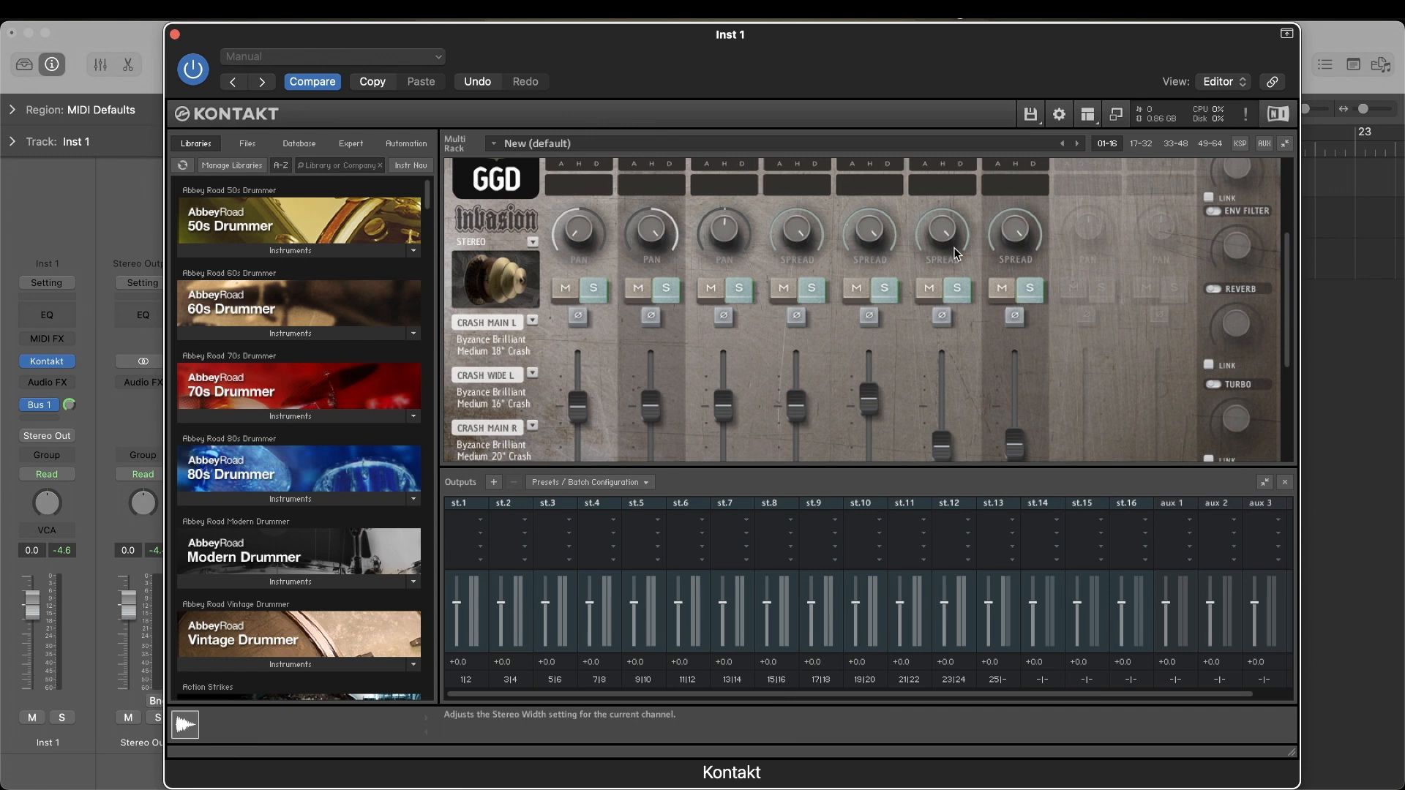
pyautogui.scroll(5, 944, 260)
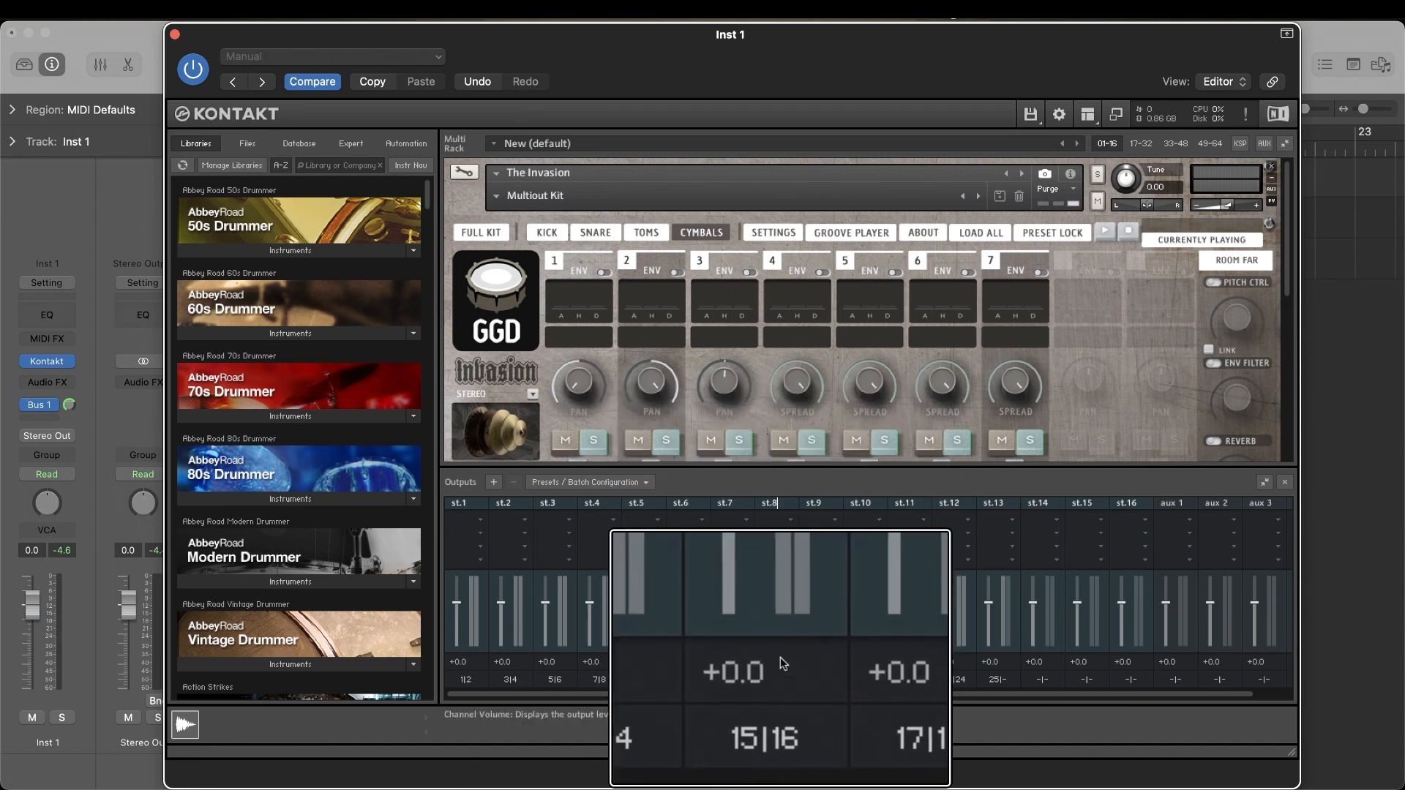
# Make output st.8 mono by reducing it to 1 audio channel on st.8 [1], and acknowledge the notice about re-opening plugin instances.
pyautogui.click(776, 679)
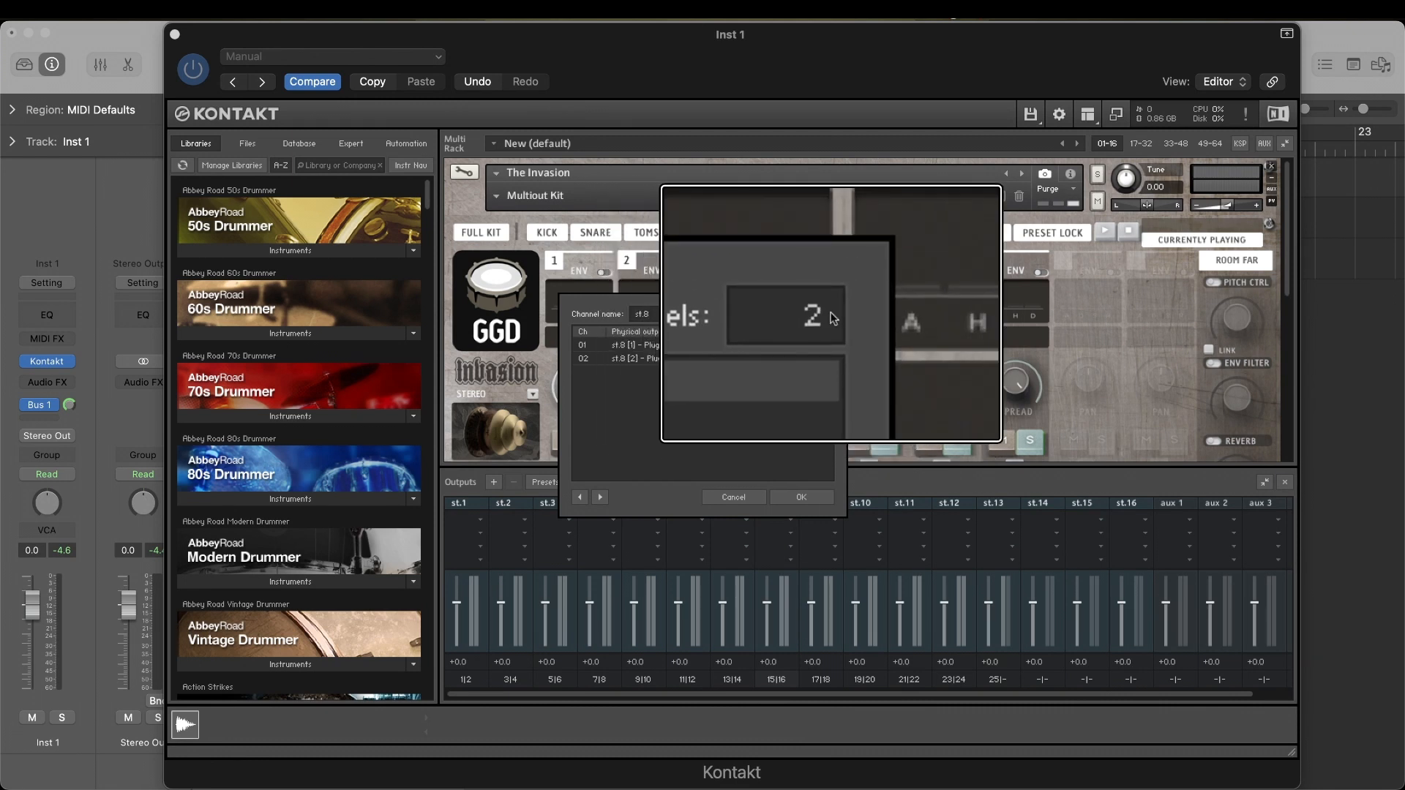
pyautogui.moveTo(831, 313); pyautogui.dragTo(830, 359)
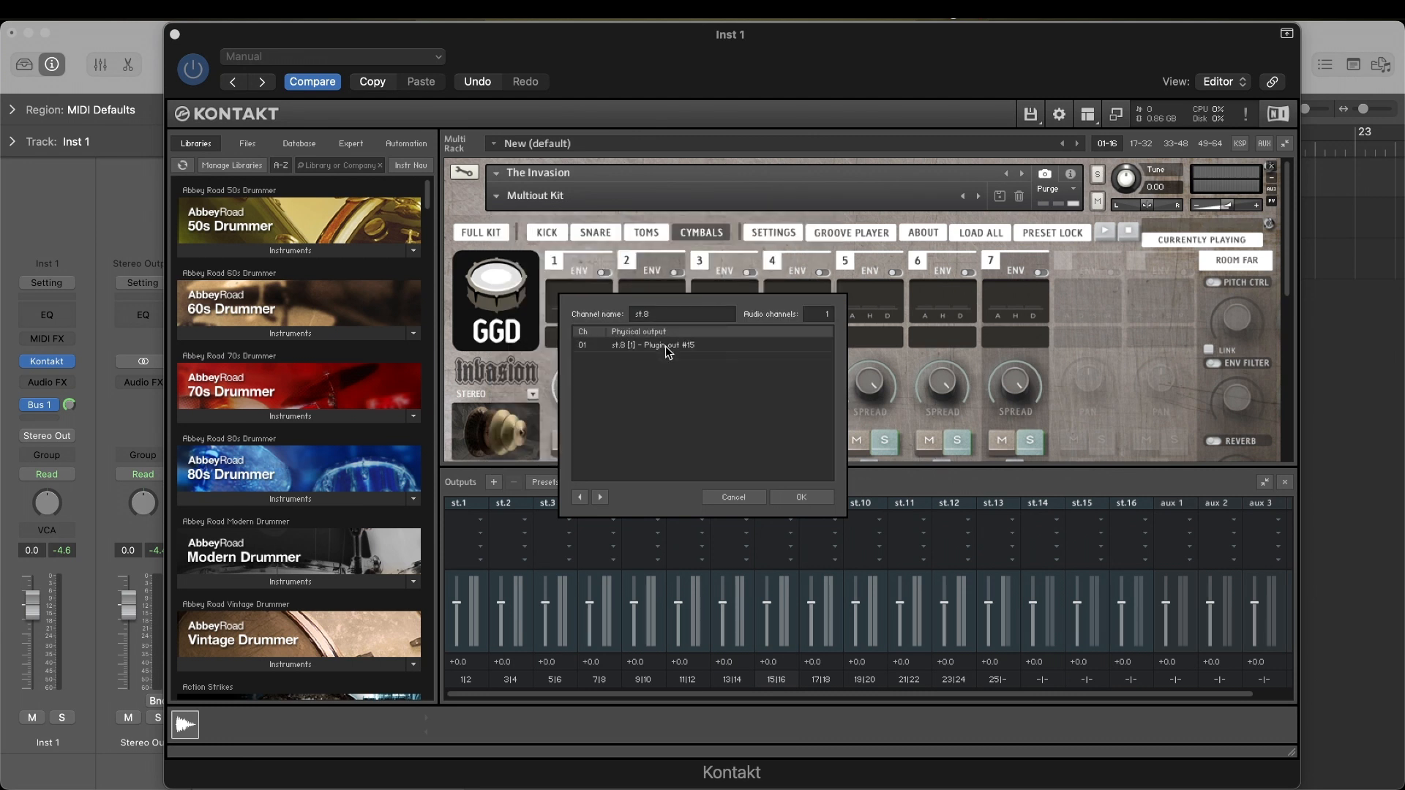
pyautogui.click(805, 498)
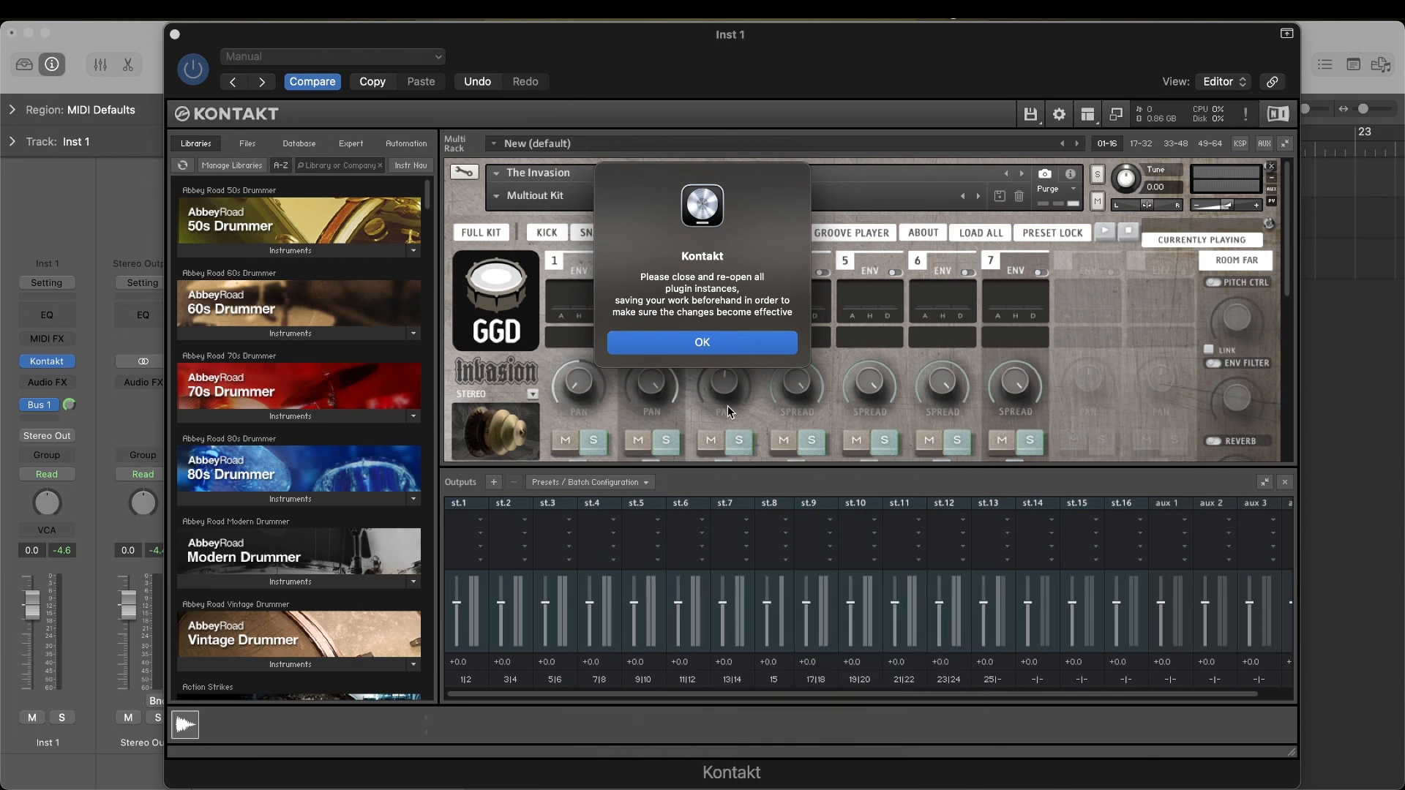
pyautogui.click(730, 348)
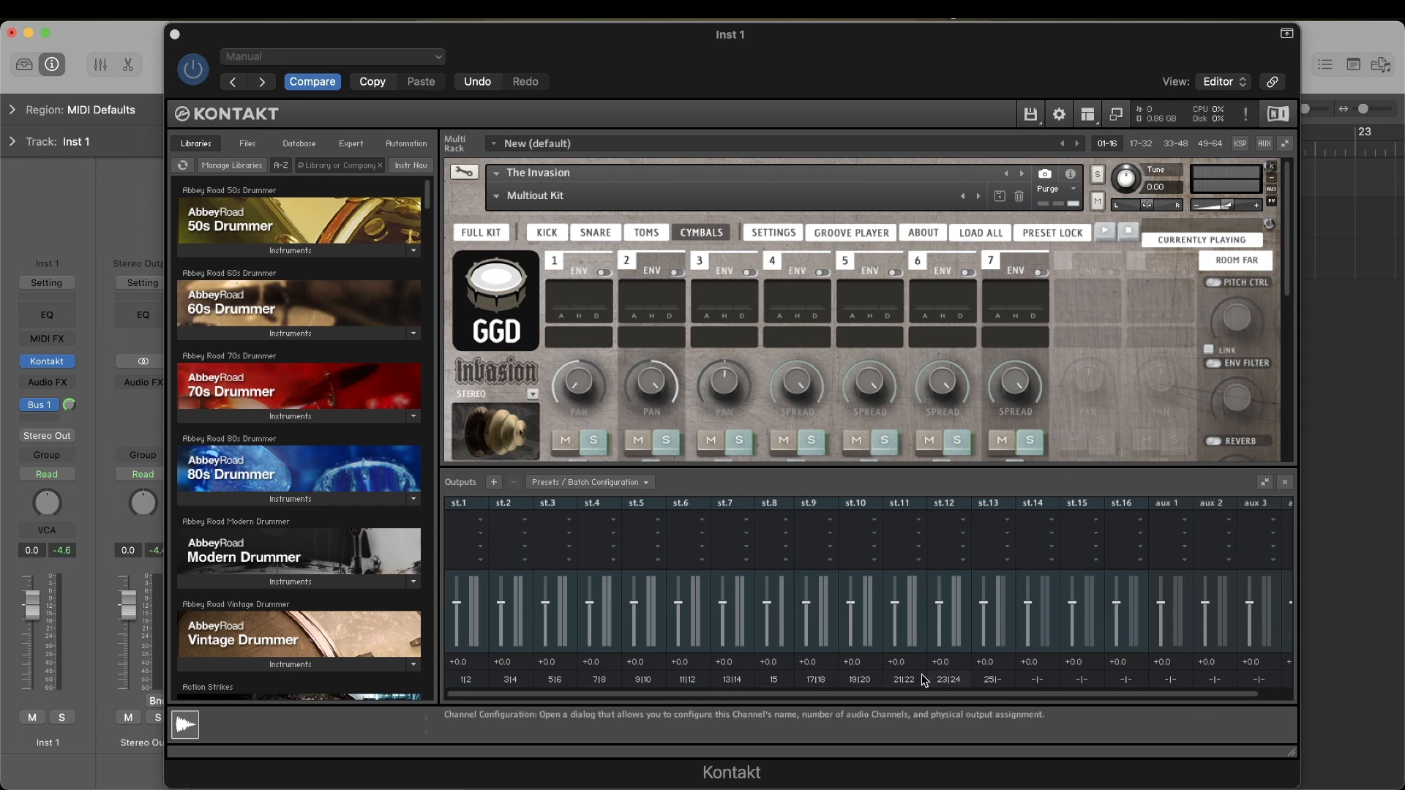
# Reassign output st.9's physical outputs to st.8 [2] for channel 01 and st.9 [1] for channel 02.
pyautogui.click(819, 680)
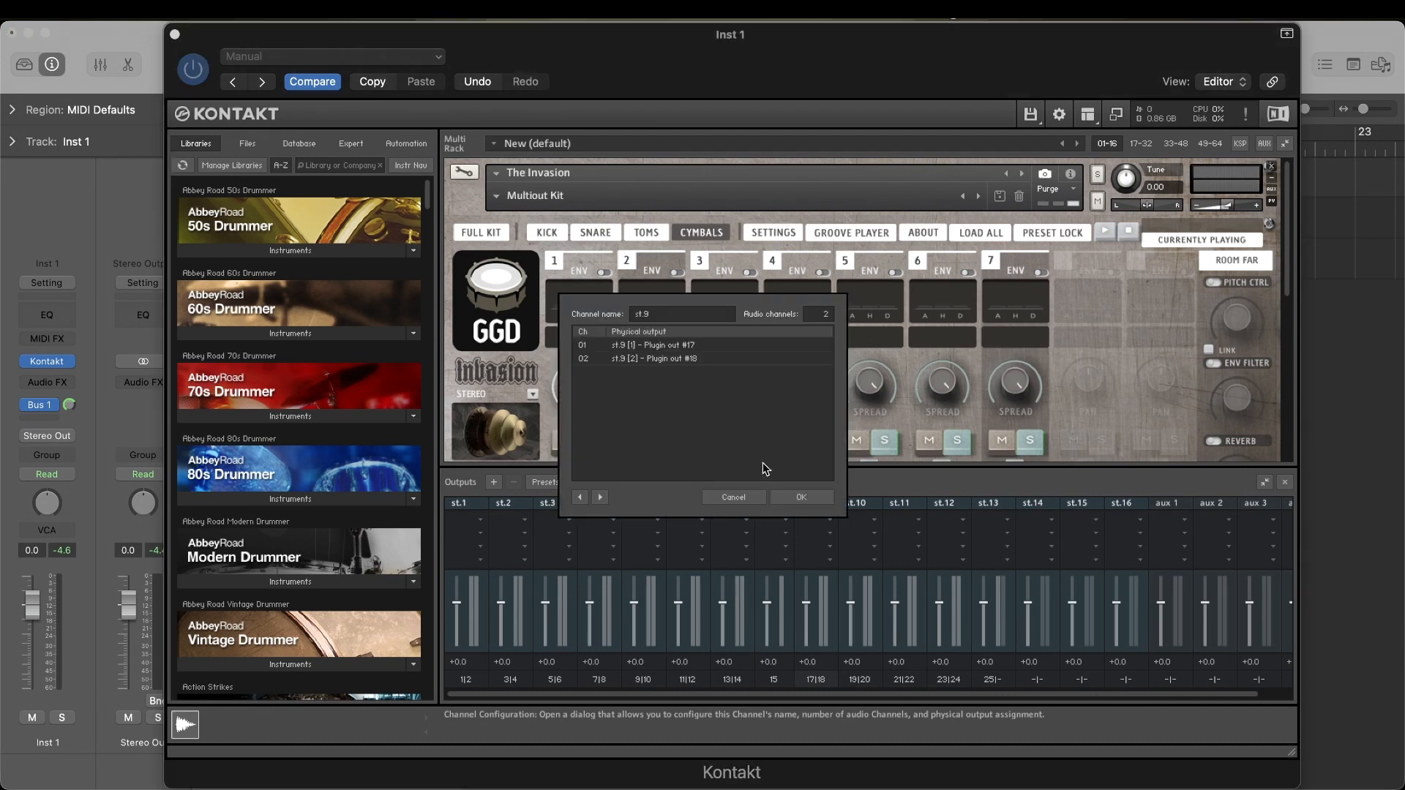
pyautogui.click(648, 345)
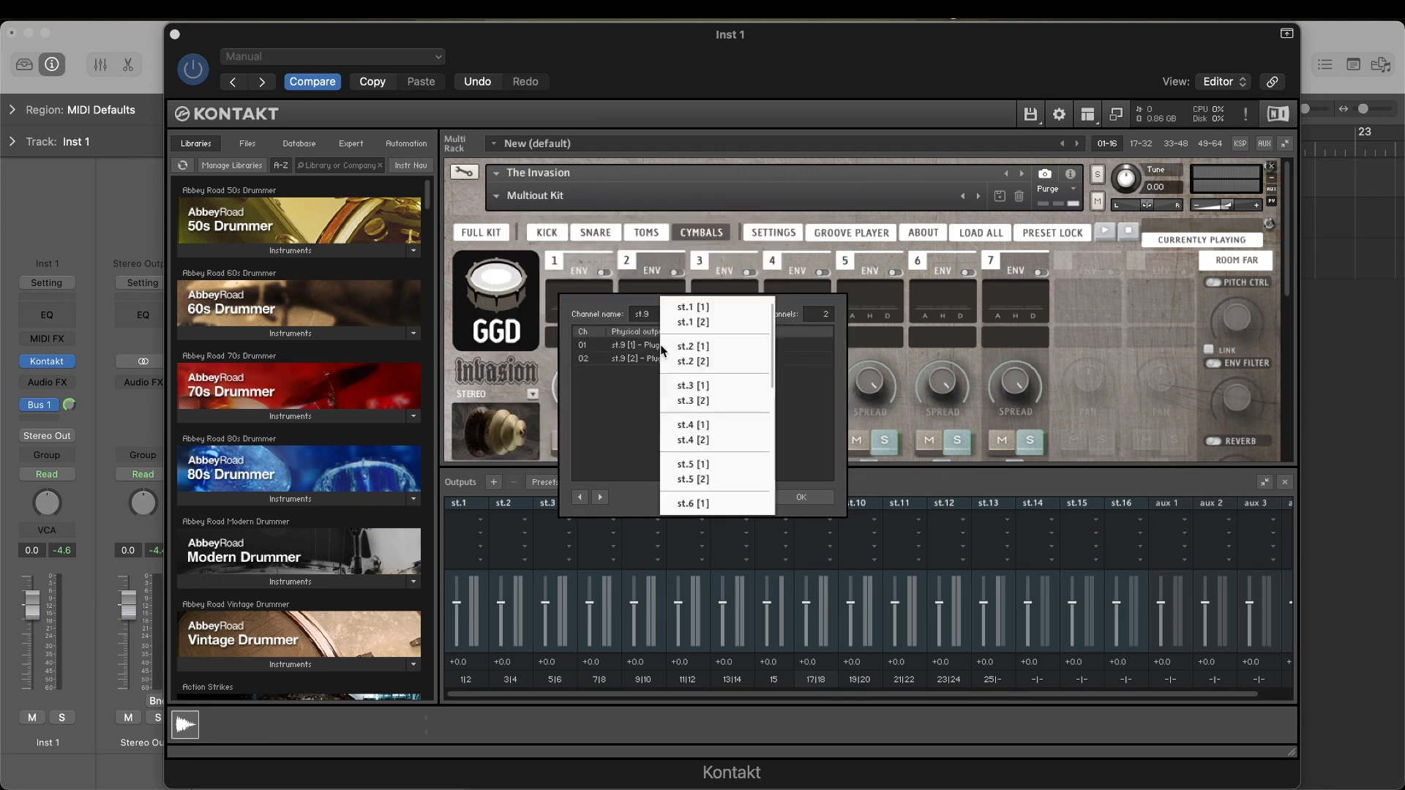
pyautogui.scroll(-3, 717, 441)
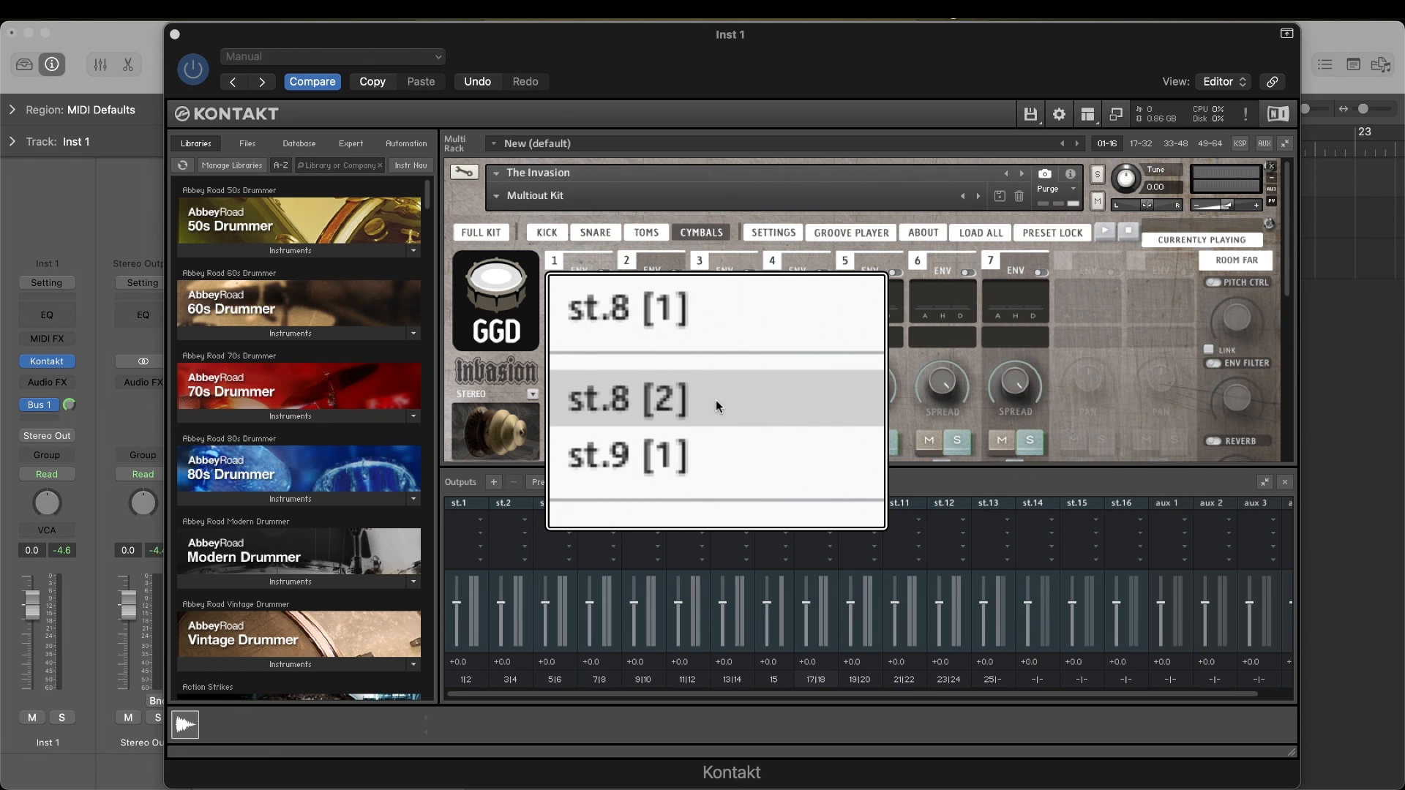
pyautogui.click(714, 404)
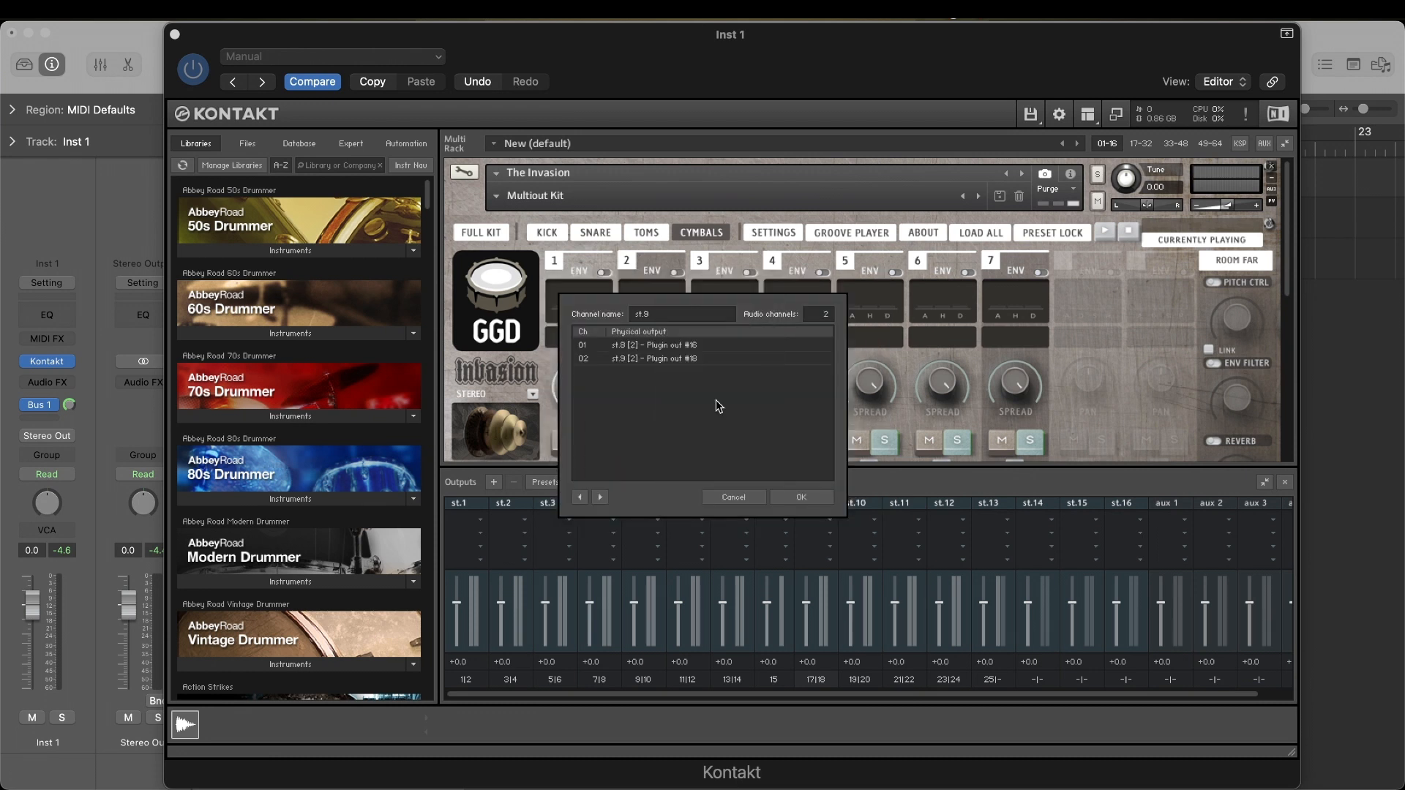
pyautogui.click(696, 363)
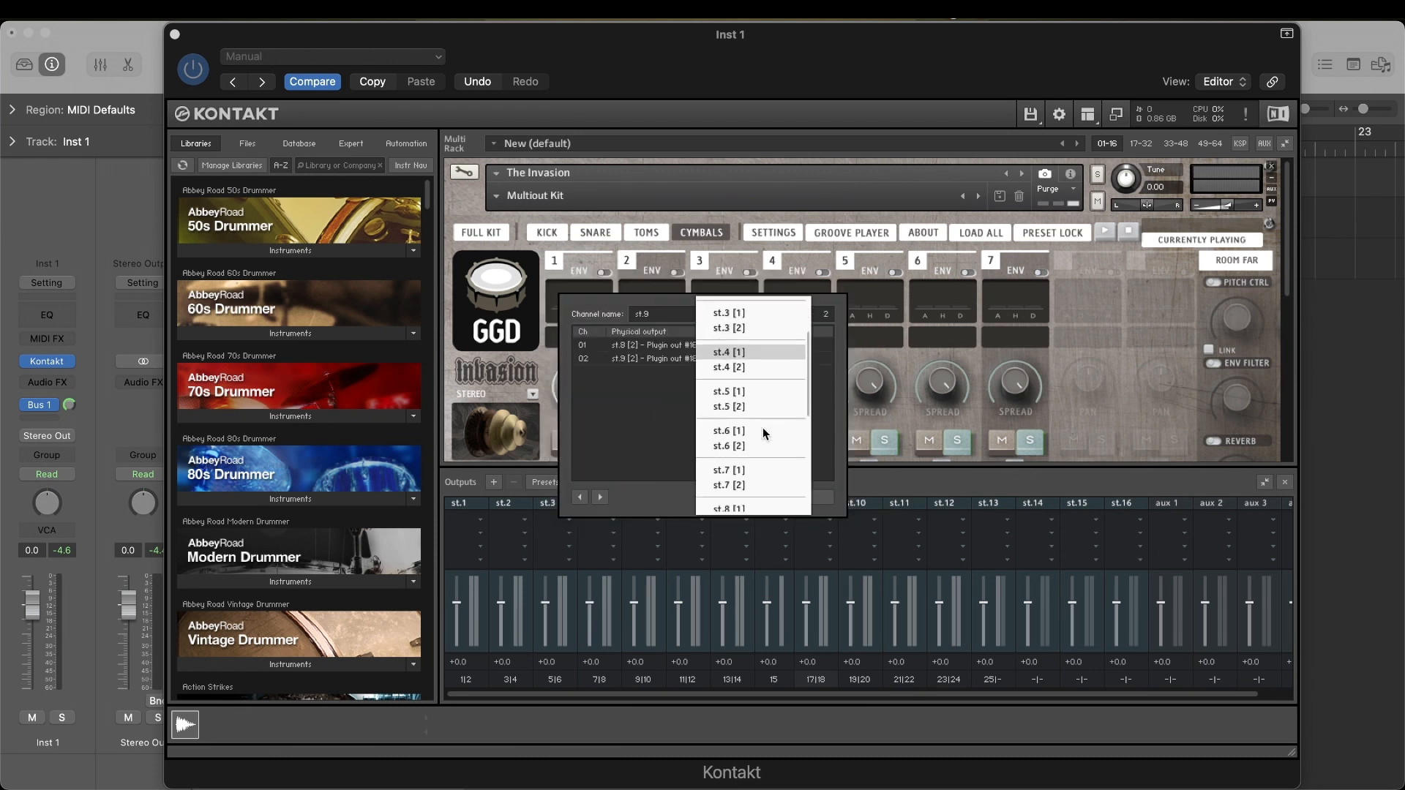
pyautogui.scroll(-4, 763, 433)
pyautogui.click(756, 471)
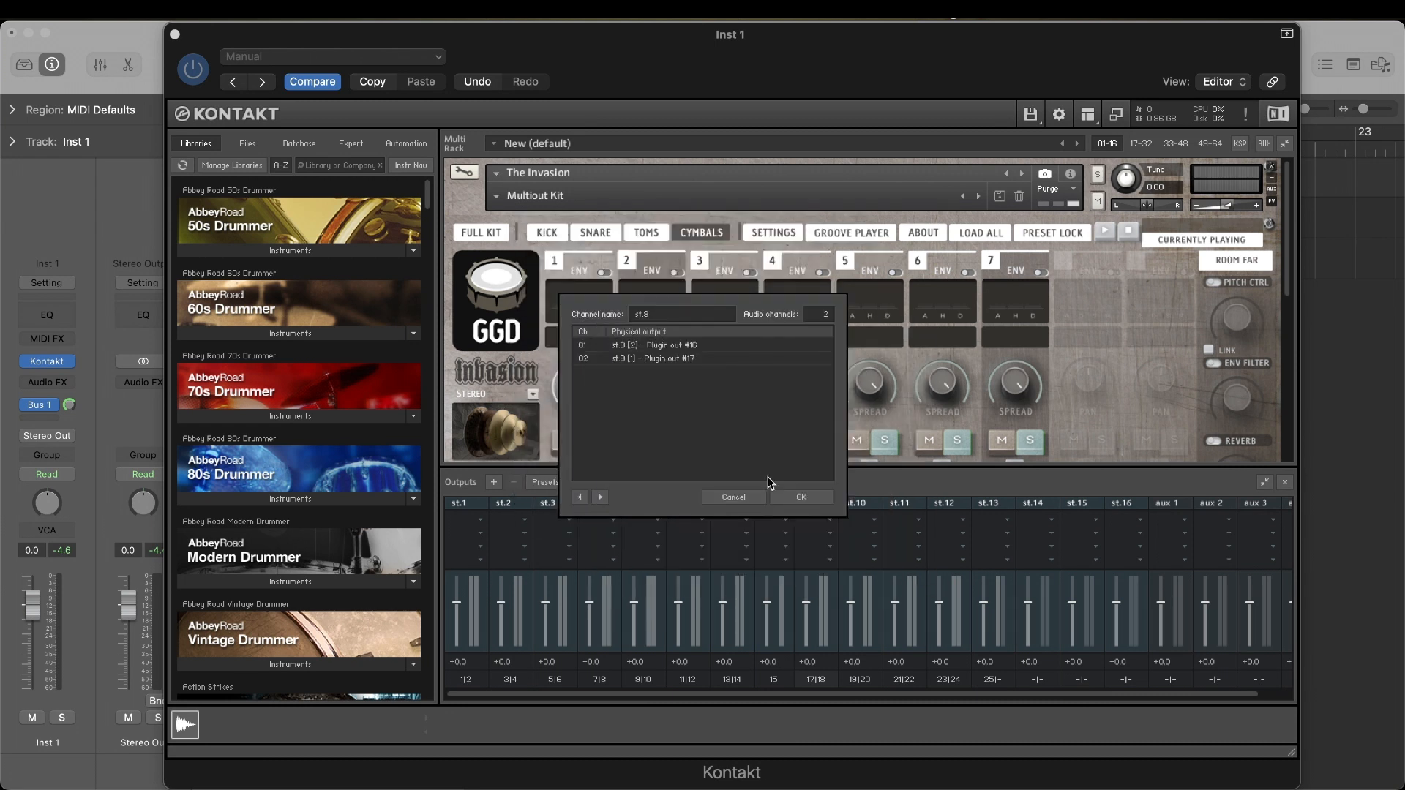
pyautogui.click(799, 498)
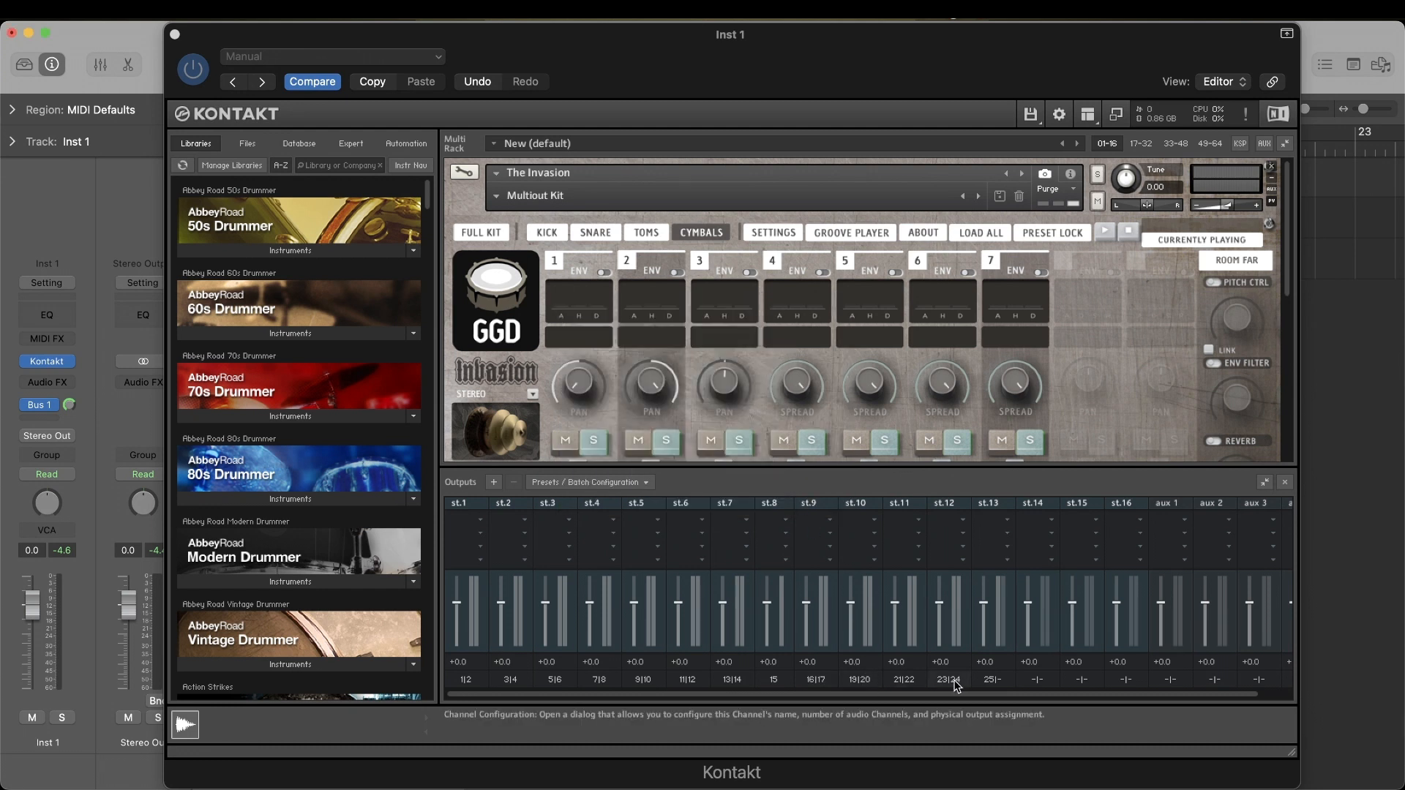
# Reassign output st.10's physical outputs to st.9 [2] for channel 01 and st.10 [1] for channel 02.
pyautogui.click(864, 678)
pyautogui.click(695, 345)
pyautogui.click(753, 407)
pyautogui.click(693, 359)
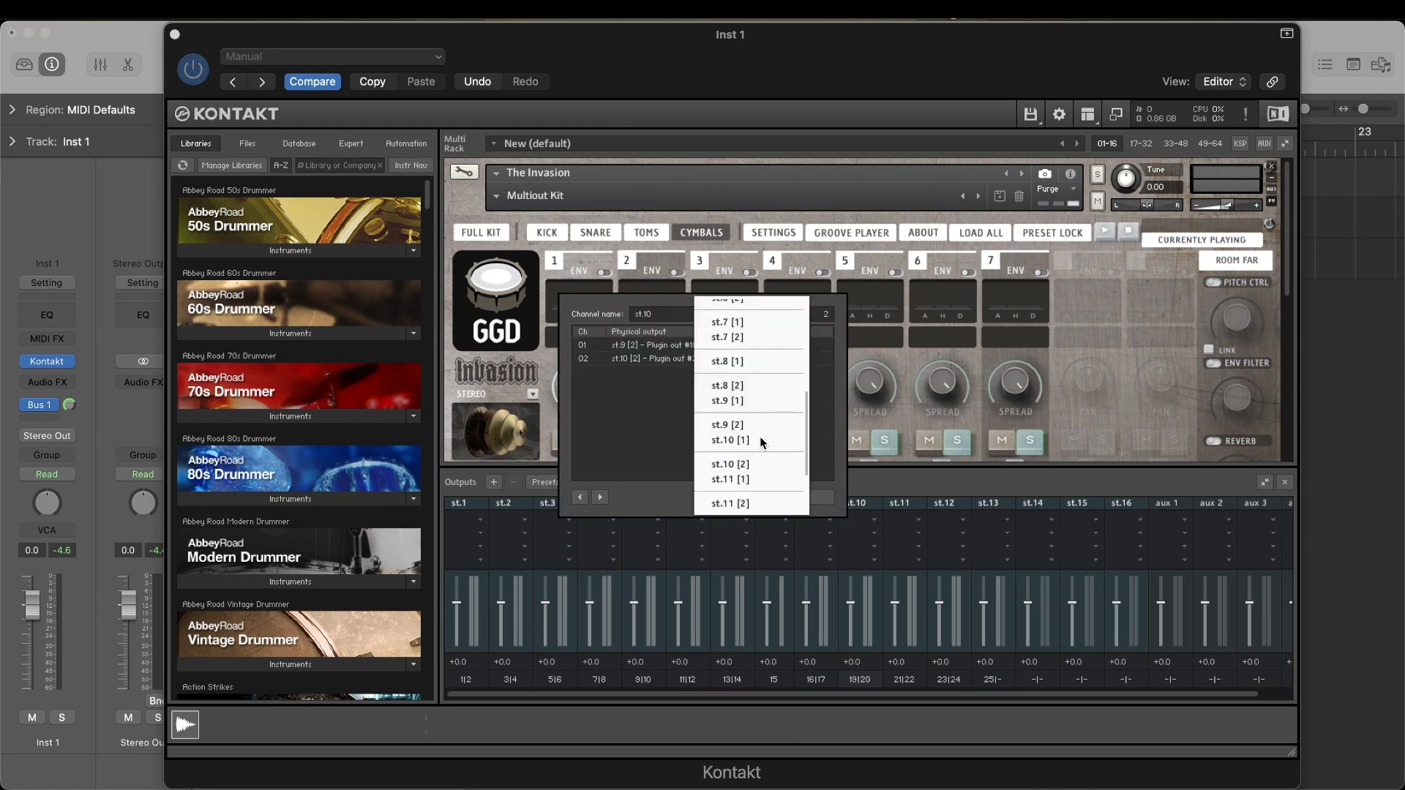
pyautogui.click(758, 438)
pyautogui.click(803, 496)
# Reassign output st.11's physical outputs to st.10 [2] for channel 01 and st.11 [1] for channel 02.
pyautogui.click(903, 680)
pyautogui.click(676, 345)
pyautogui.click(711, 387)
pyautogui.click(681, 359)
pyautogui.click(724, 401)
pyautogui.click(802, 497)
# Reassign output st.12's physical outputs to st.11 [2] for channel 01 and st.12 [1] for channel 02.
pyautogui.click(951, 681)
pyautogui.click(676, 346)
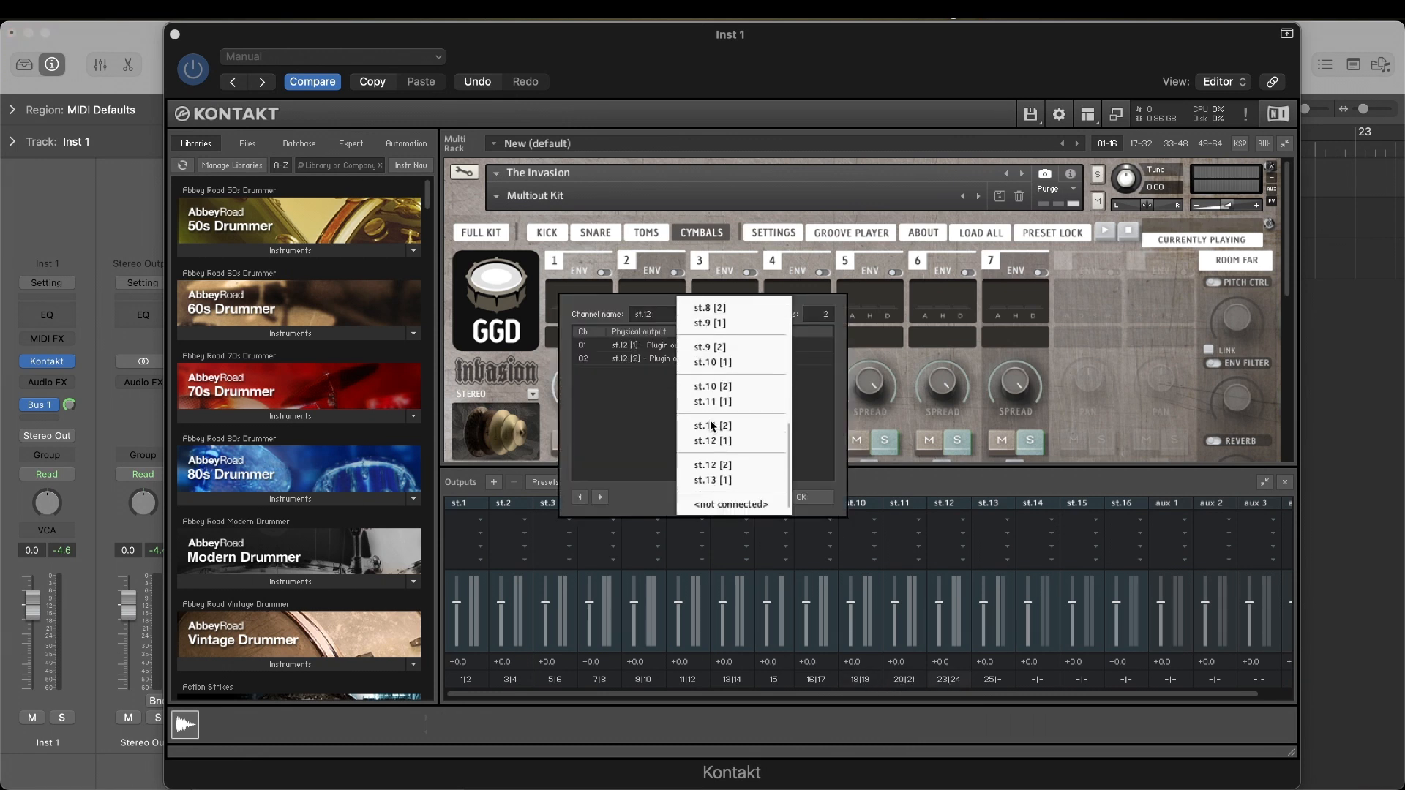
pyautogui.click(735, 442)
pyautogui.click(803, 497)
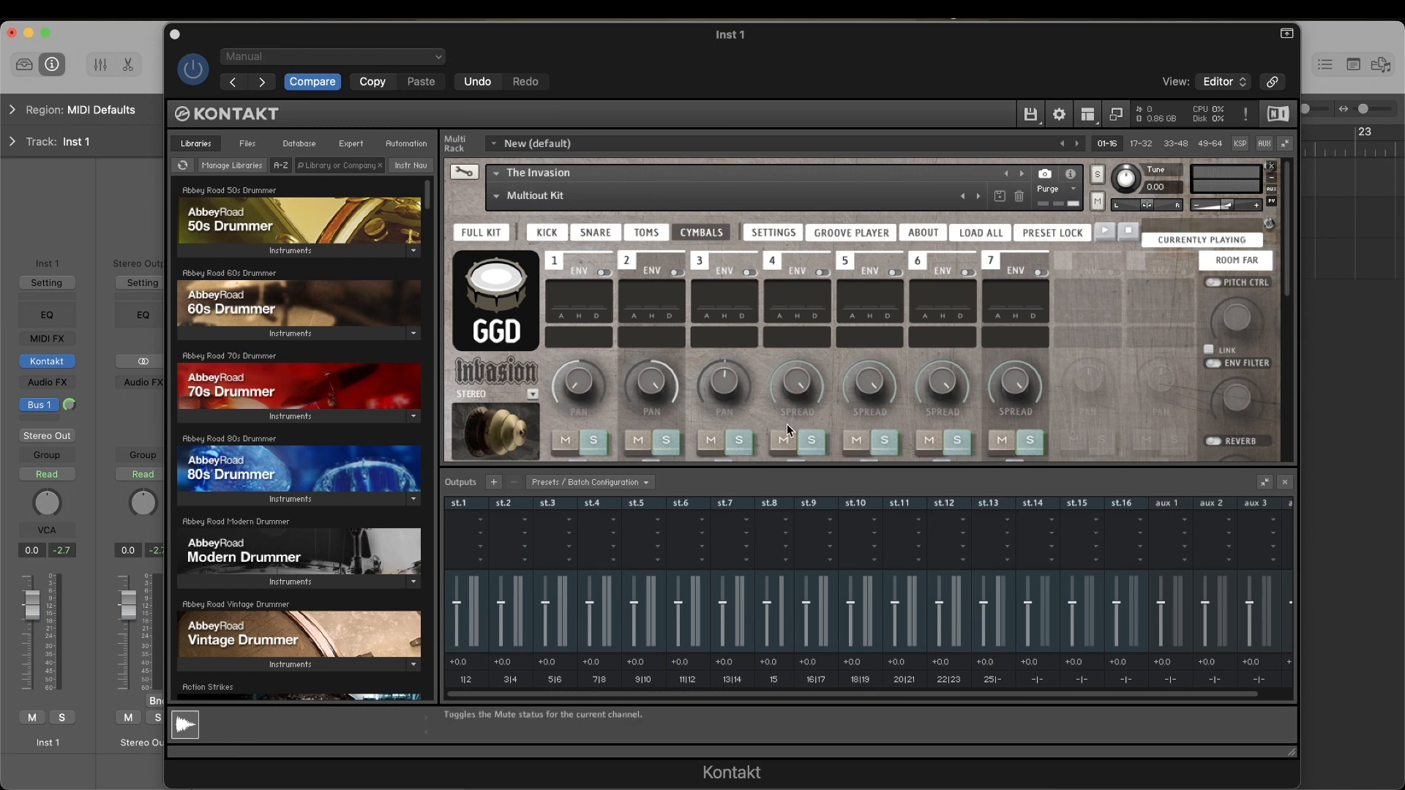
# Close the Kontakt window and add 21 aux channels for Inst 1's Kontakt outputs in the mixer, up to Aux 22.
pyautogui.click(174, 34)
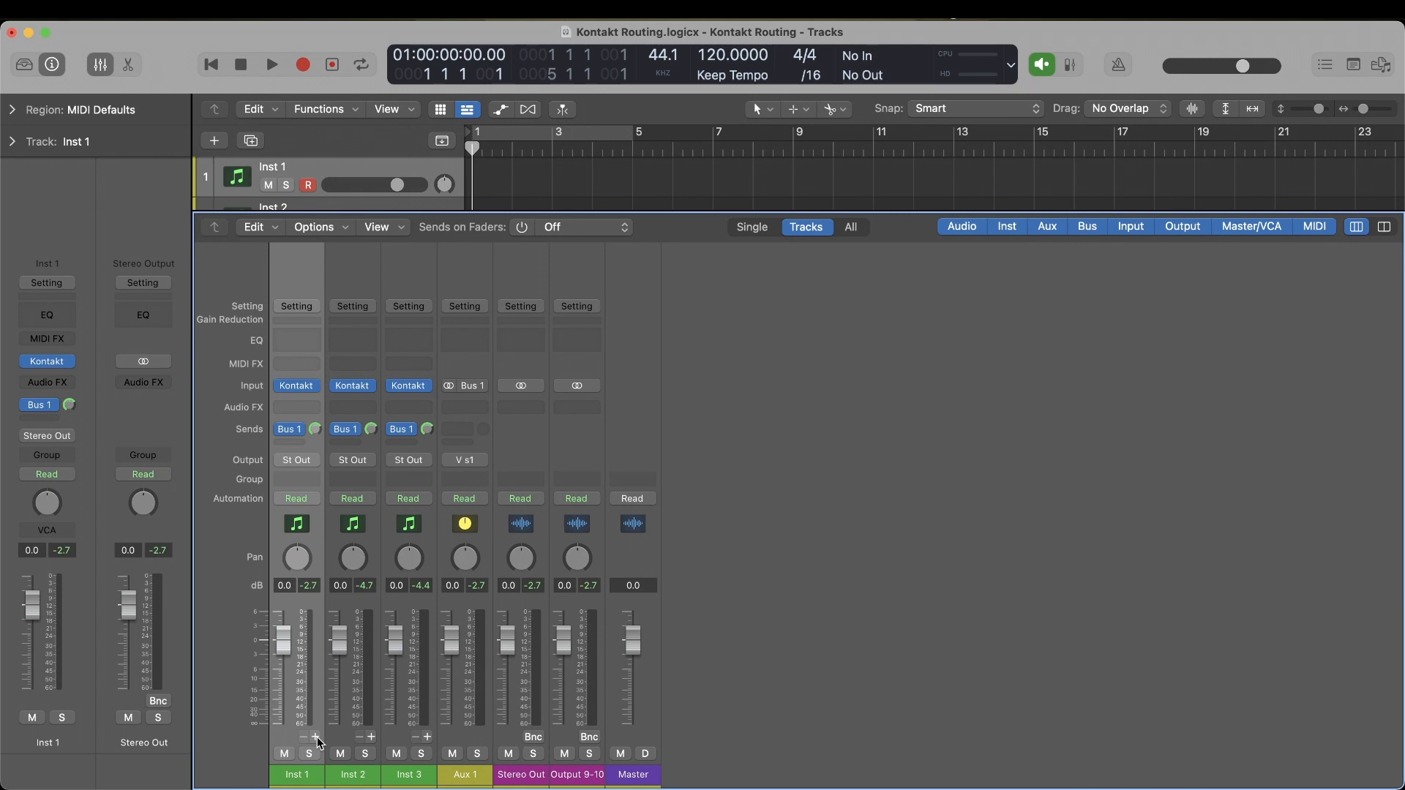
pyautogui.click(316, 737)
pyautogui.click(316, 738)
pyautogui.click(317, 737)
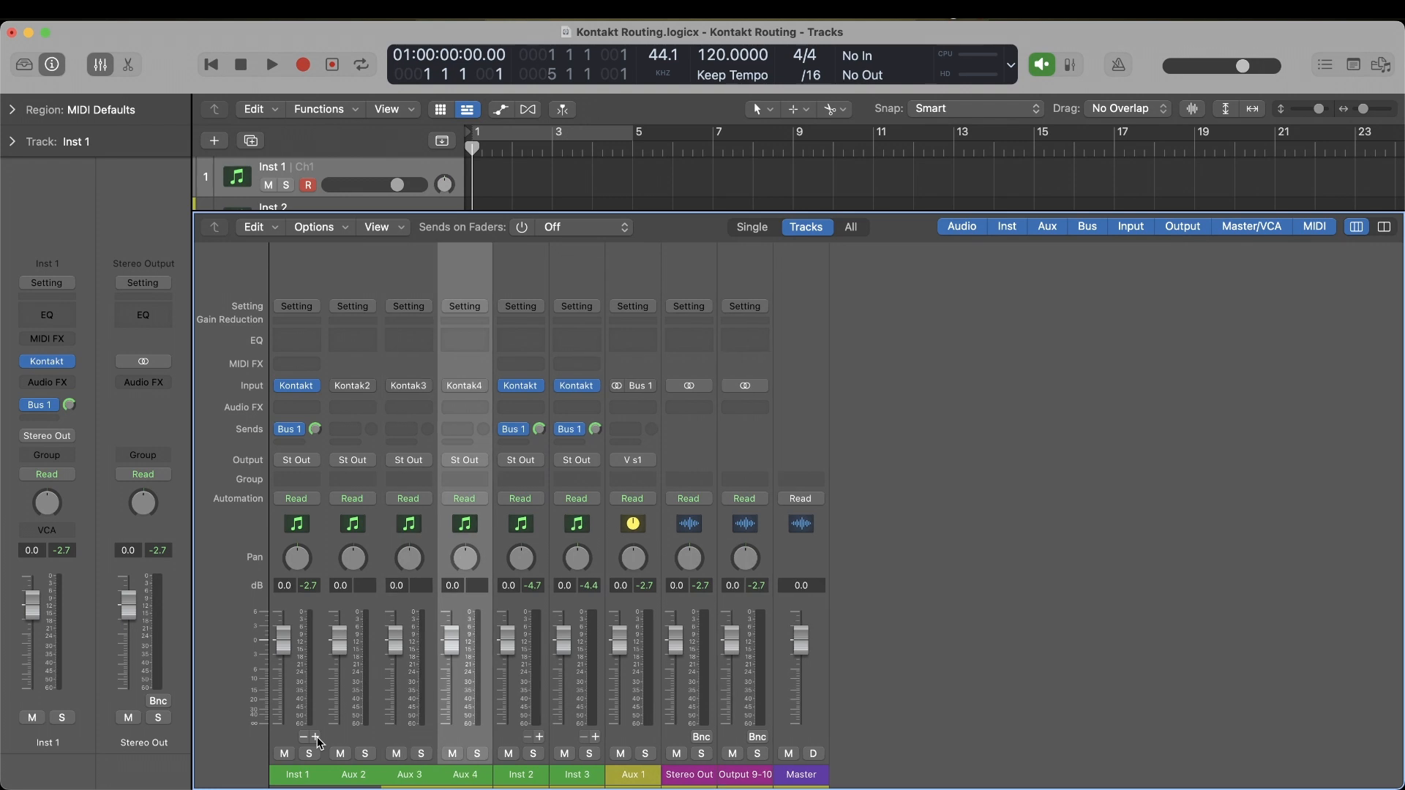
pyautogui.click(316, 738)
pyautogui.click(316, 737)
pyautogui.click(316, 737)
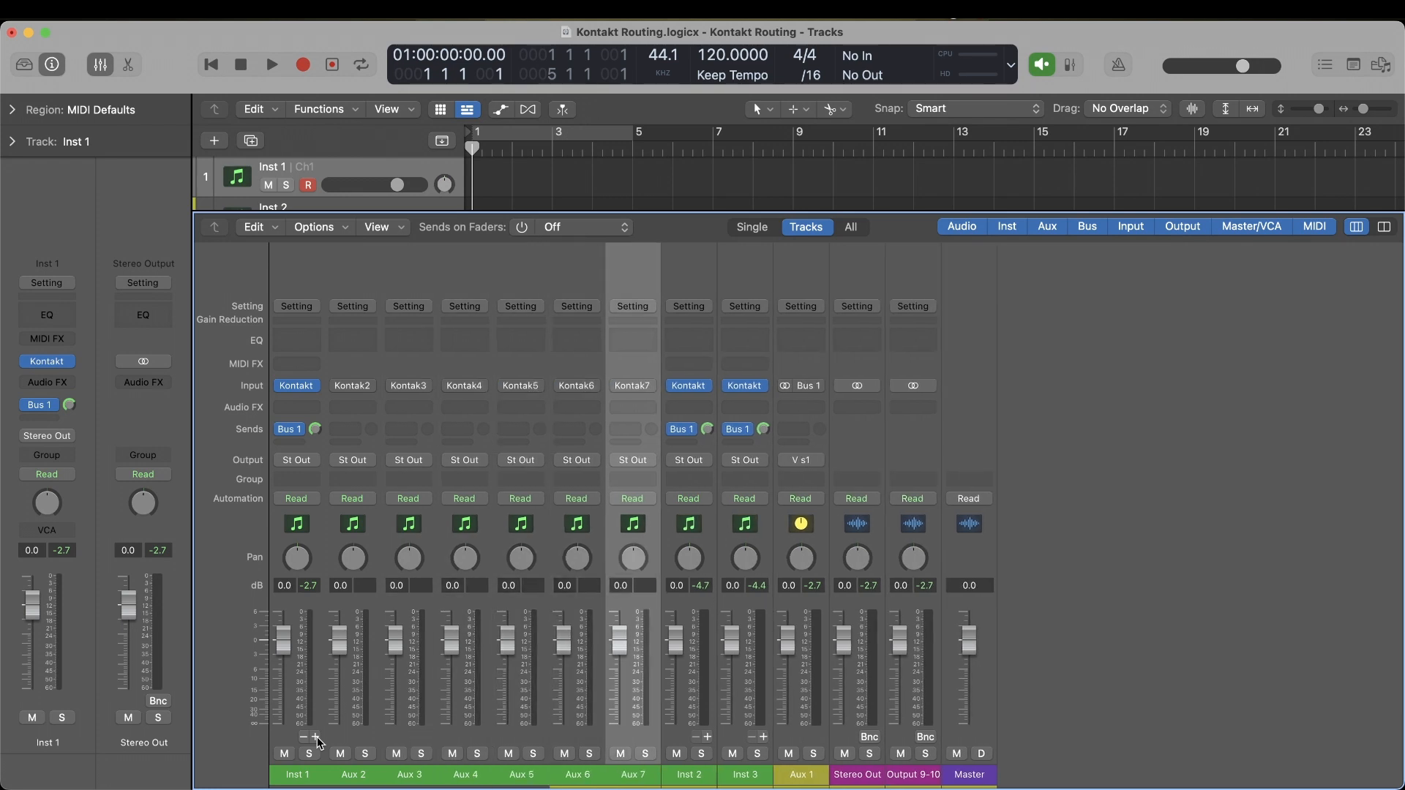
pyautogui.click(316, 737)
pyautogui.click(316, 737)
pyautogui.click(316, 738)
pyautogui.click(316, 738)
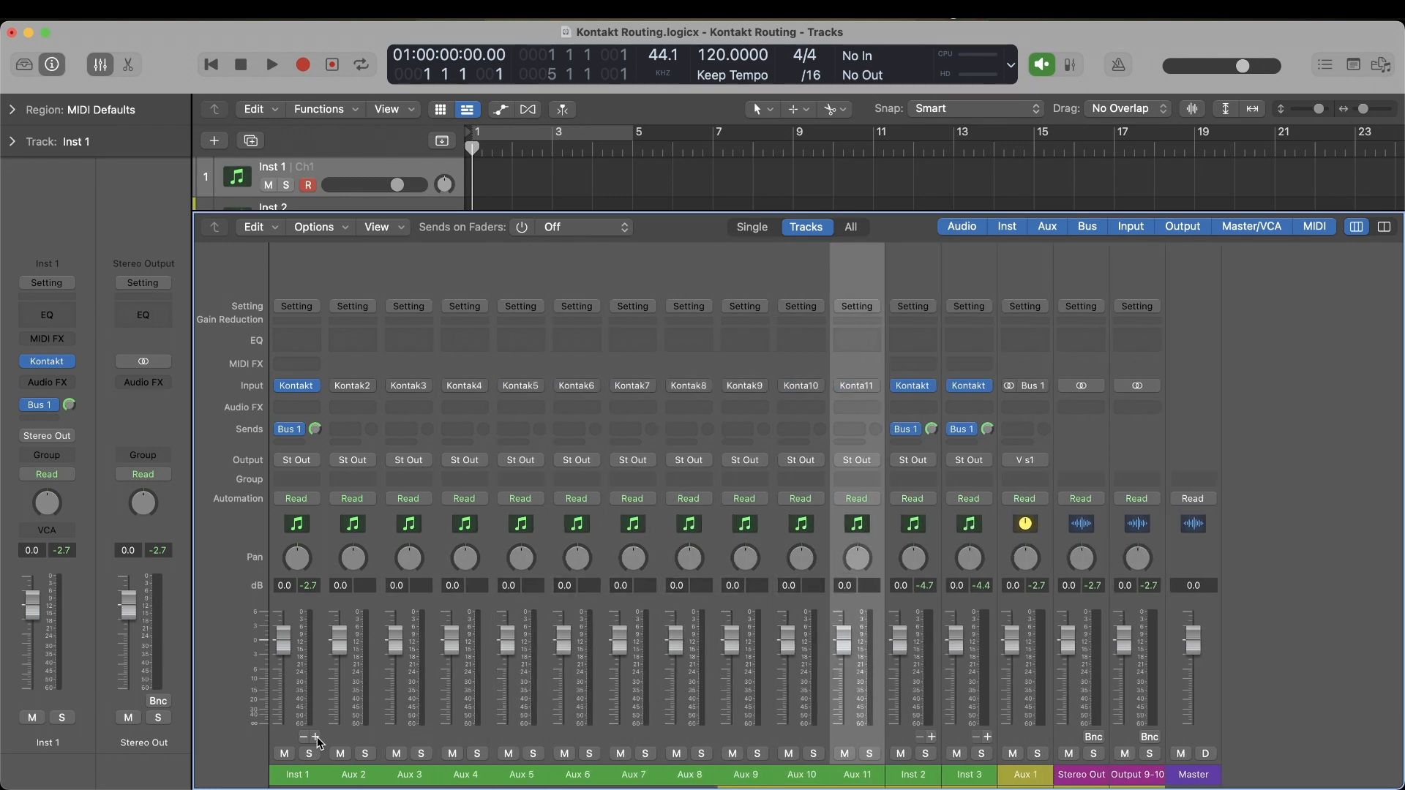
pyautogui.click(317, 738)
pyautogui.click(316, 737)
pyautogui.click(316, 737)
pyautogui.click(316, 737)
pyautogui.click(316, 737)
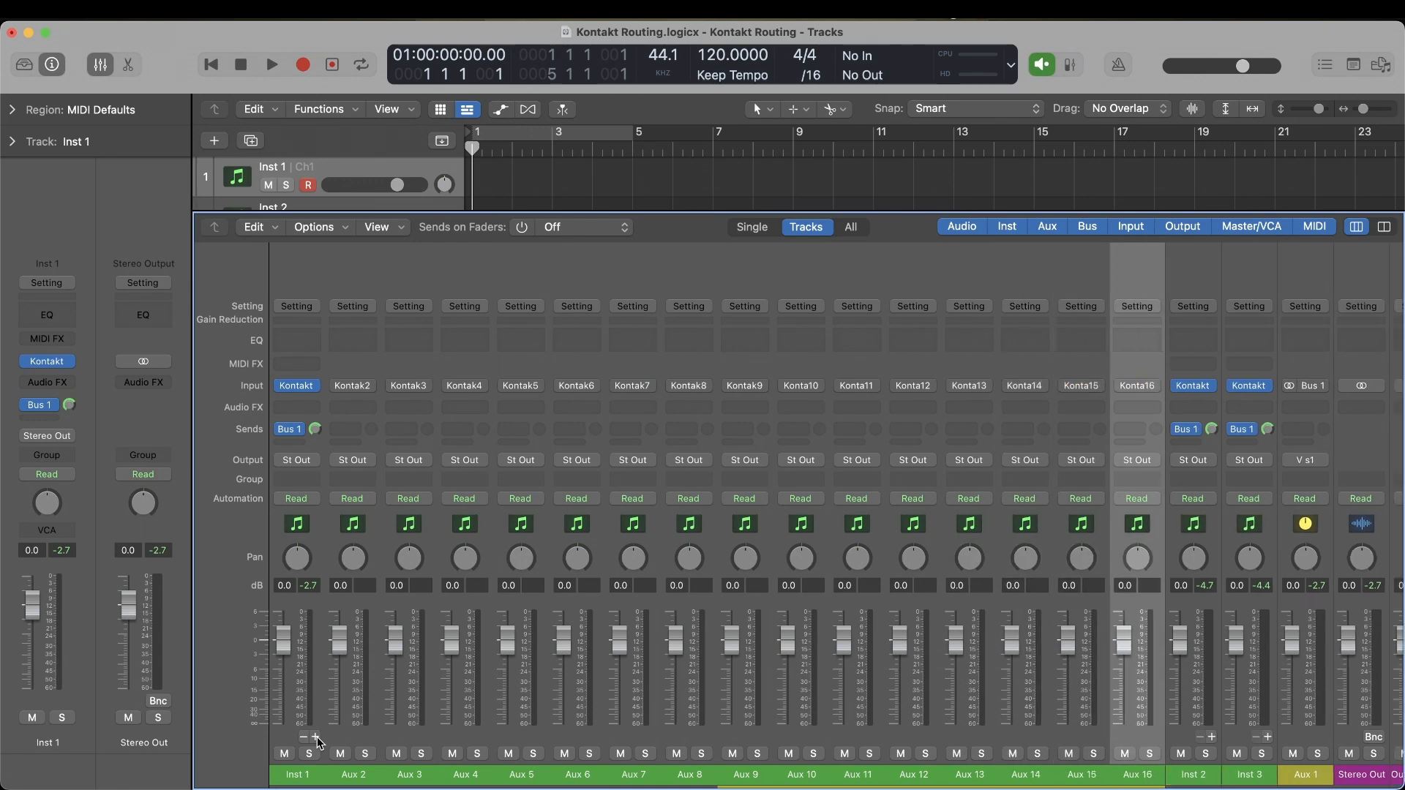
pyautogui.click(316, 738)
pyautogui.click(316, 738)
pyautogui.click(316, 737)
pyautogui.click(316, 737)
pyautogui.click(316, 737)
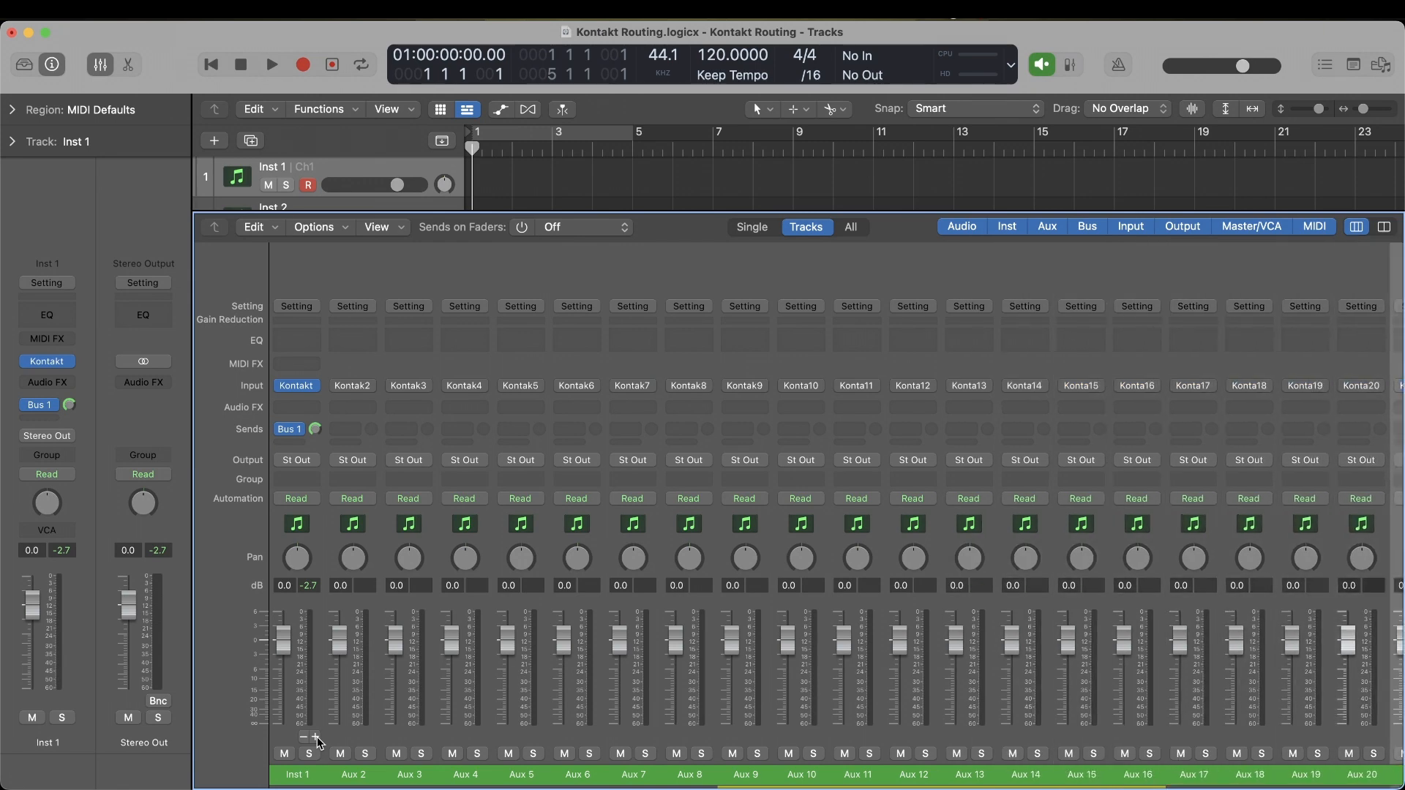
pyautogui.click(316, 737)
pyautogui.hscroll(10, 317, 737)
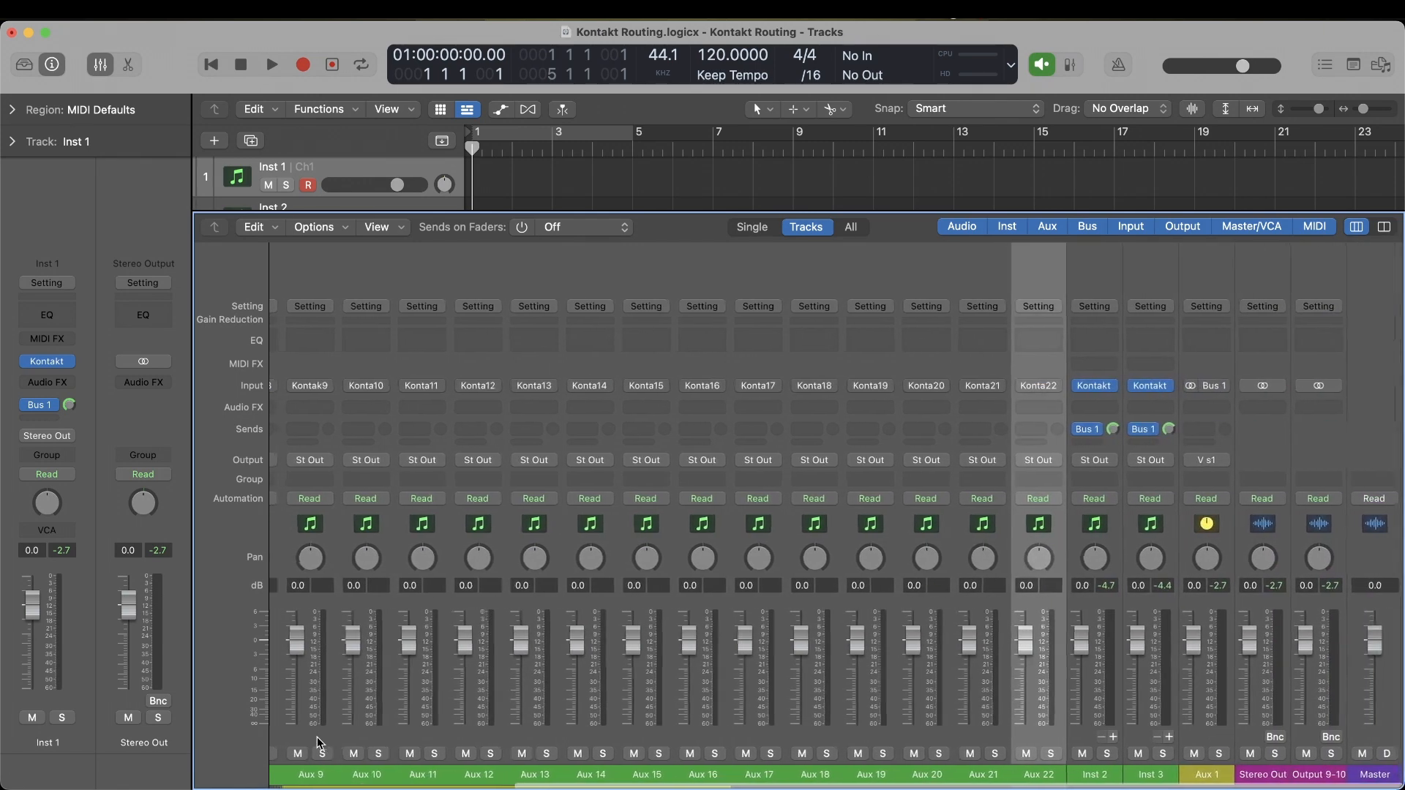
pyautogui.hscroll(-8, 317, 741)
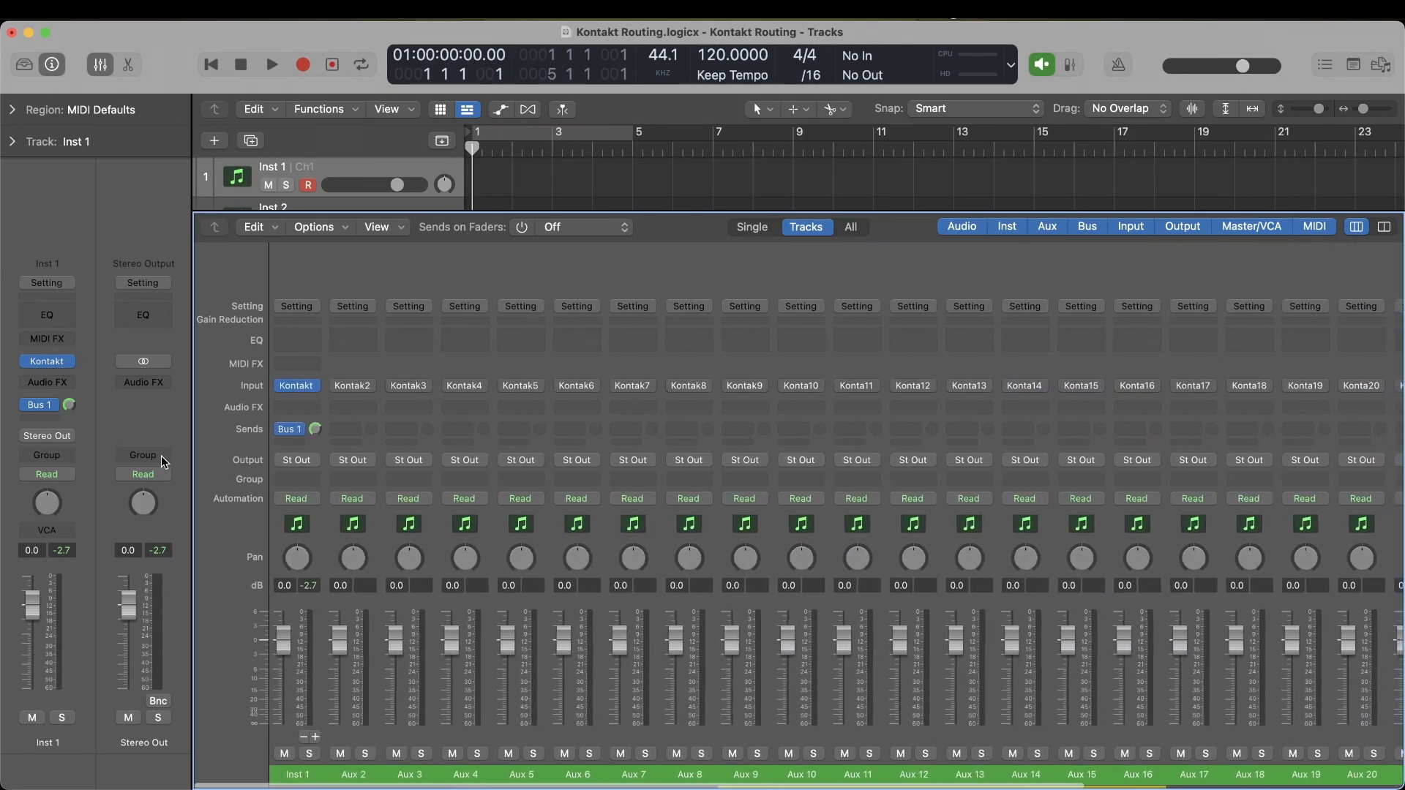
# Create arrangement tracks for all the aux channels at once and hide the mixer.
pyautogui.press('super+a')
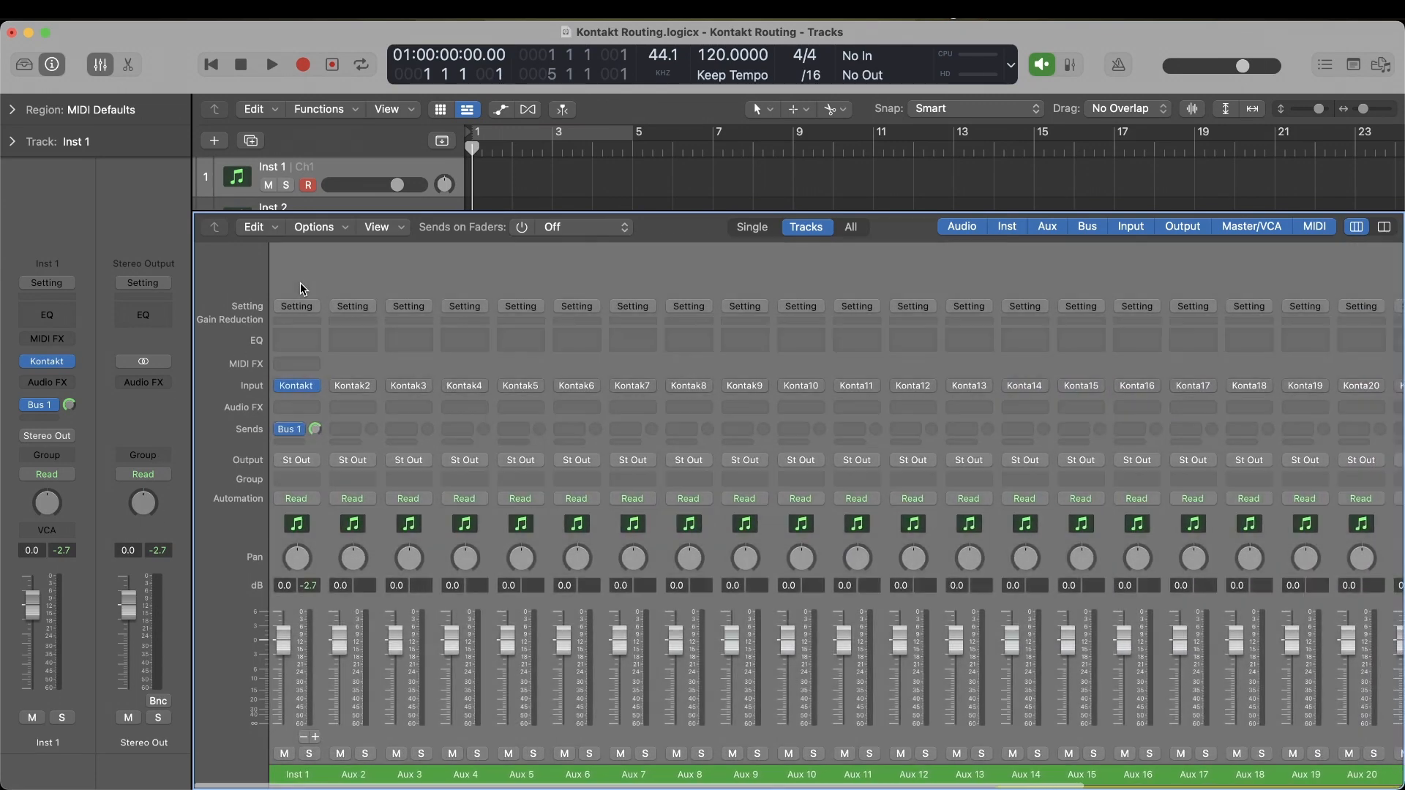
pyautogui.rightClick(395, 281)
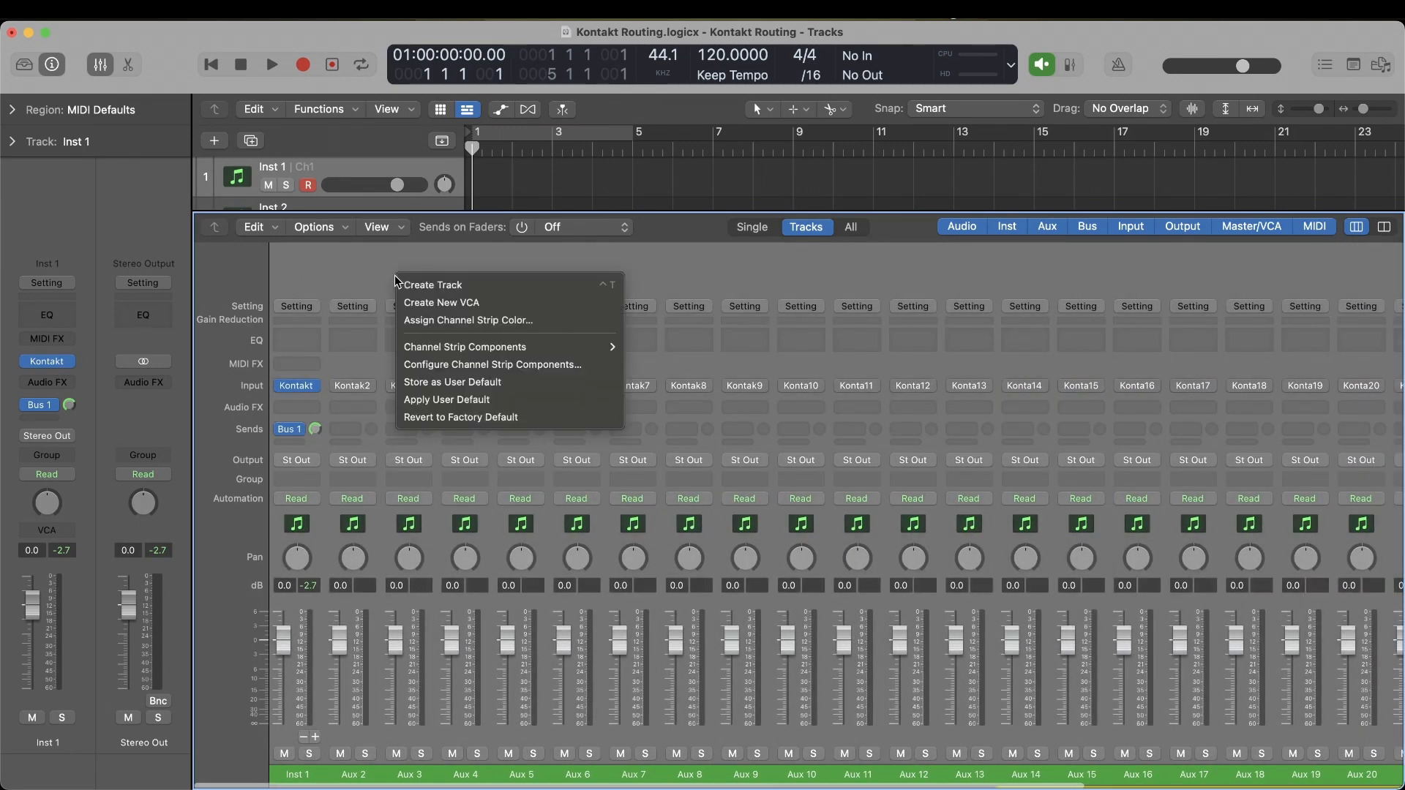
pyautogui.click(507, 284)
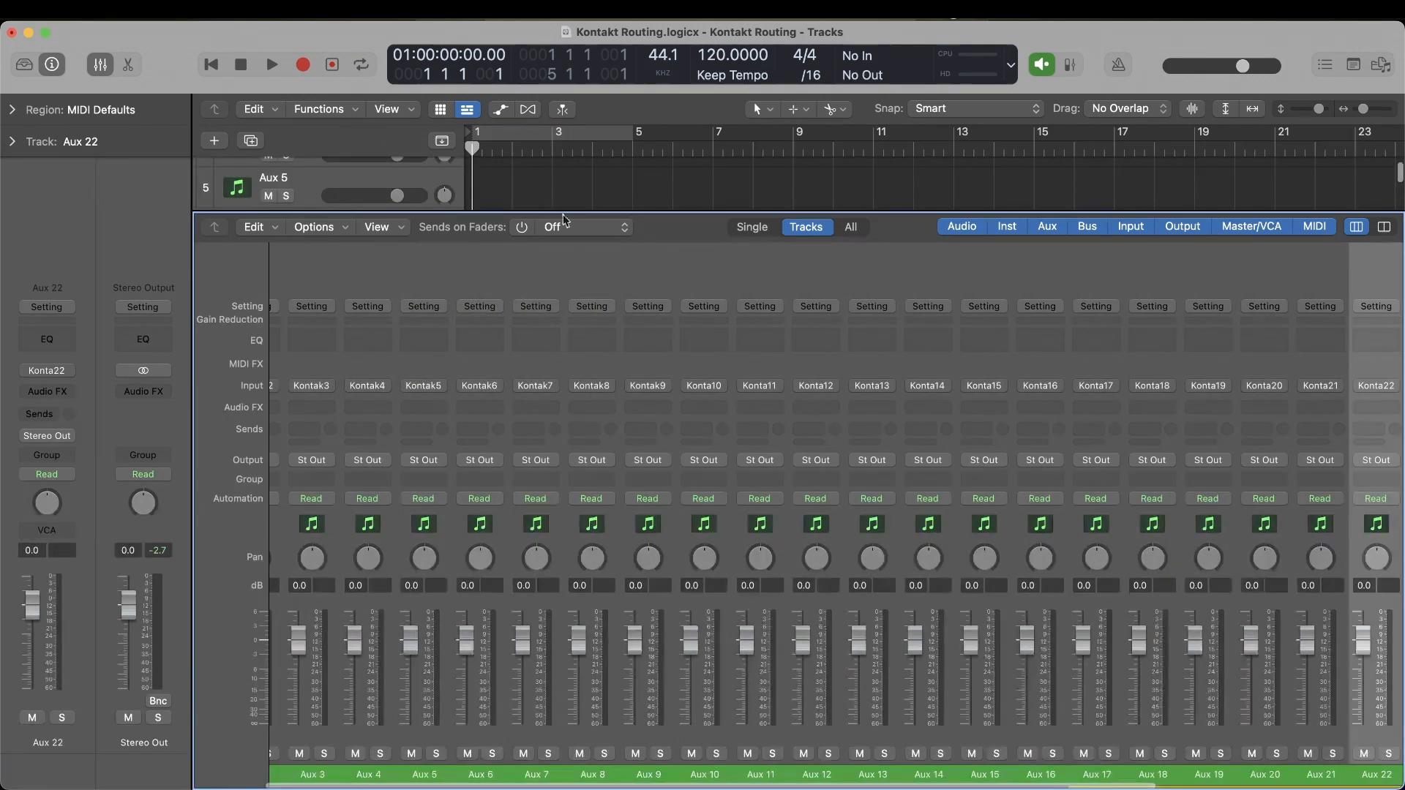
pyautogui.press('x')
pyautogui.scroll(5, 548, 351)
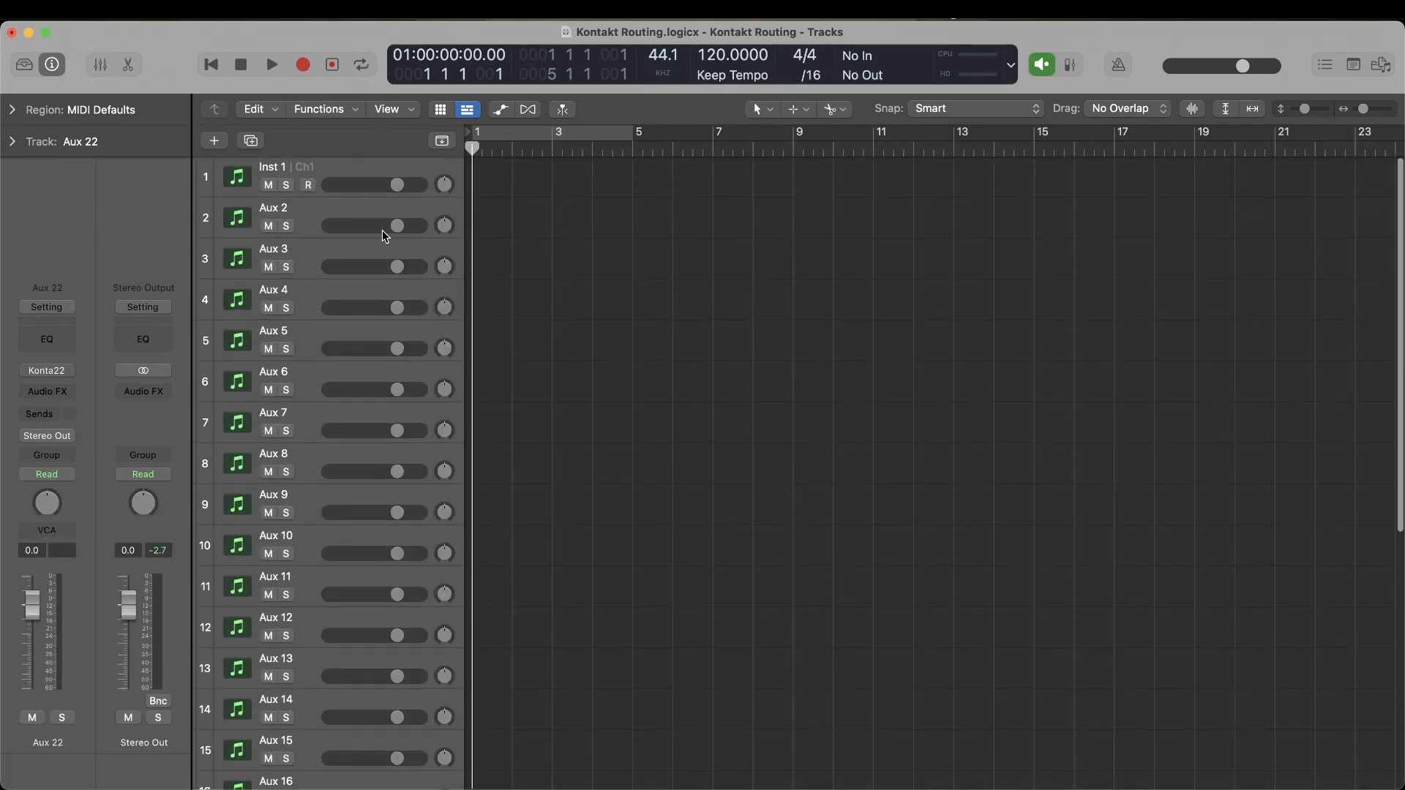
# Group the Inst 1 track and all aux tracks from Aux 2 to Aux 22 into a summing stack.
pyautogui.click(357, 182)
pyautogui.scroll(-10, 344, 336)
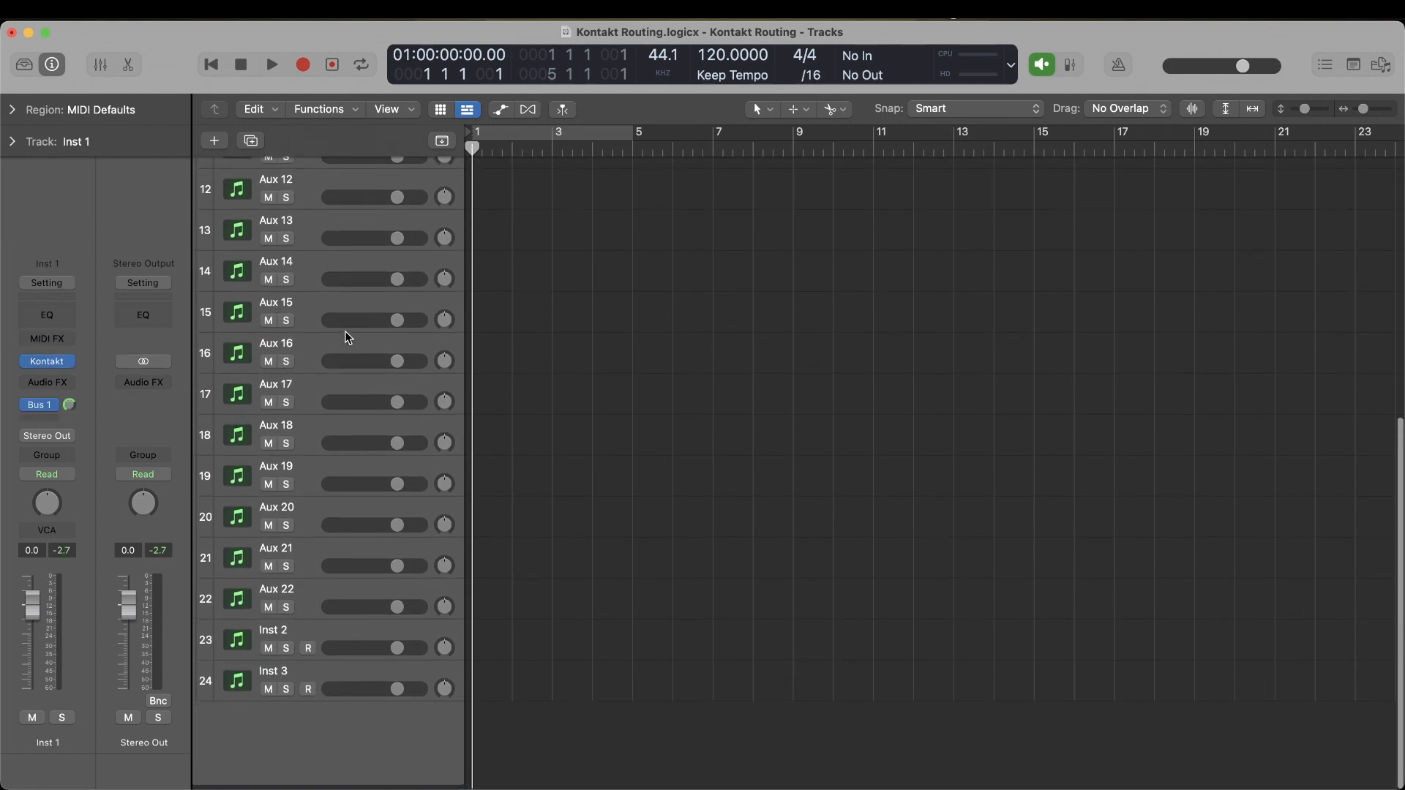
pyautogui.keyDown('shift'); pyautogui.click(313, 602); pyautogui.keyUp('shift')
pyautogui.rightClick(318, 219)
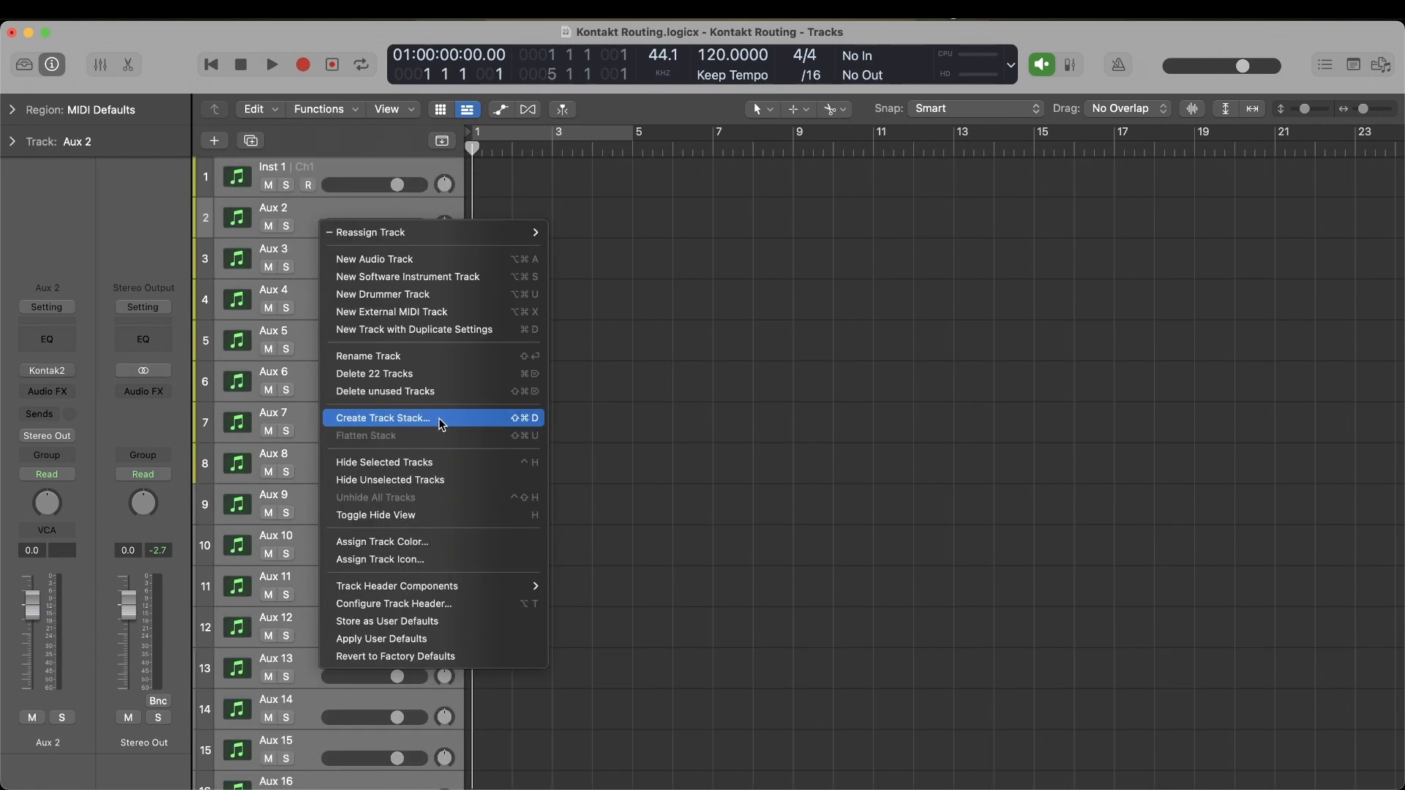
pyautogui.click(442, 423)
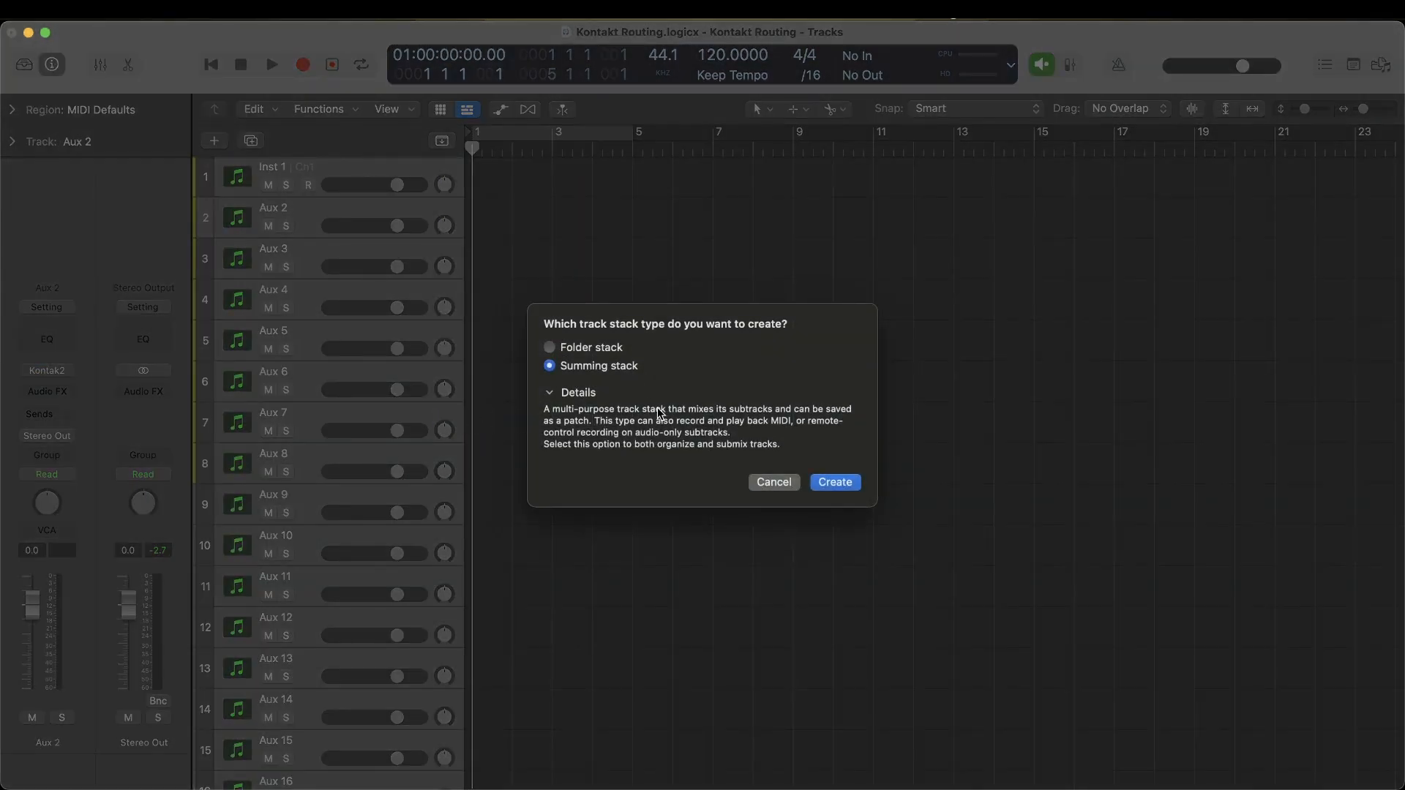
pyautogui.press('Return')
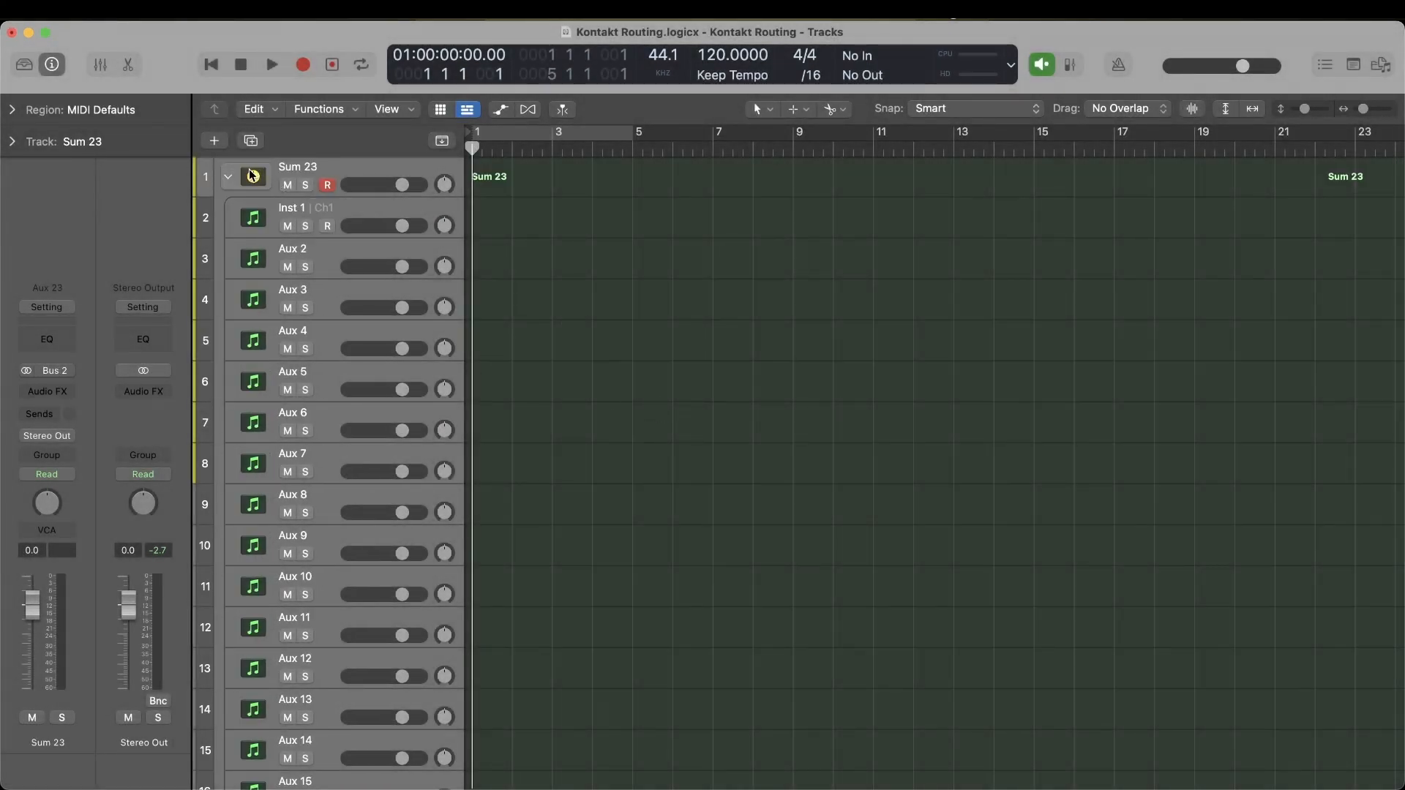
pyautogui.click(227, 177)
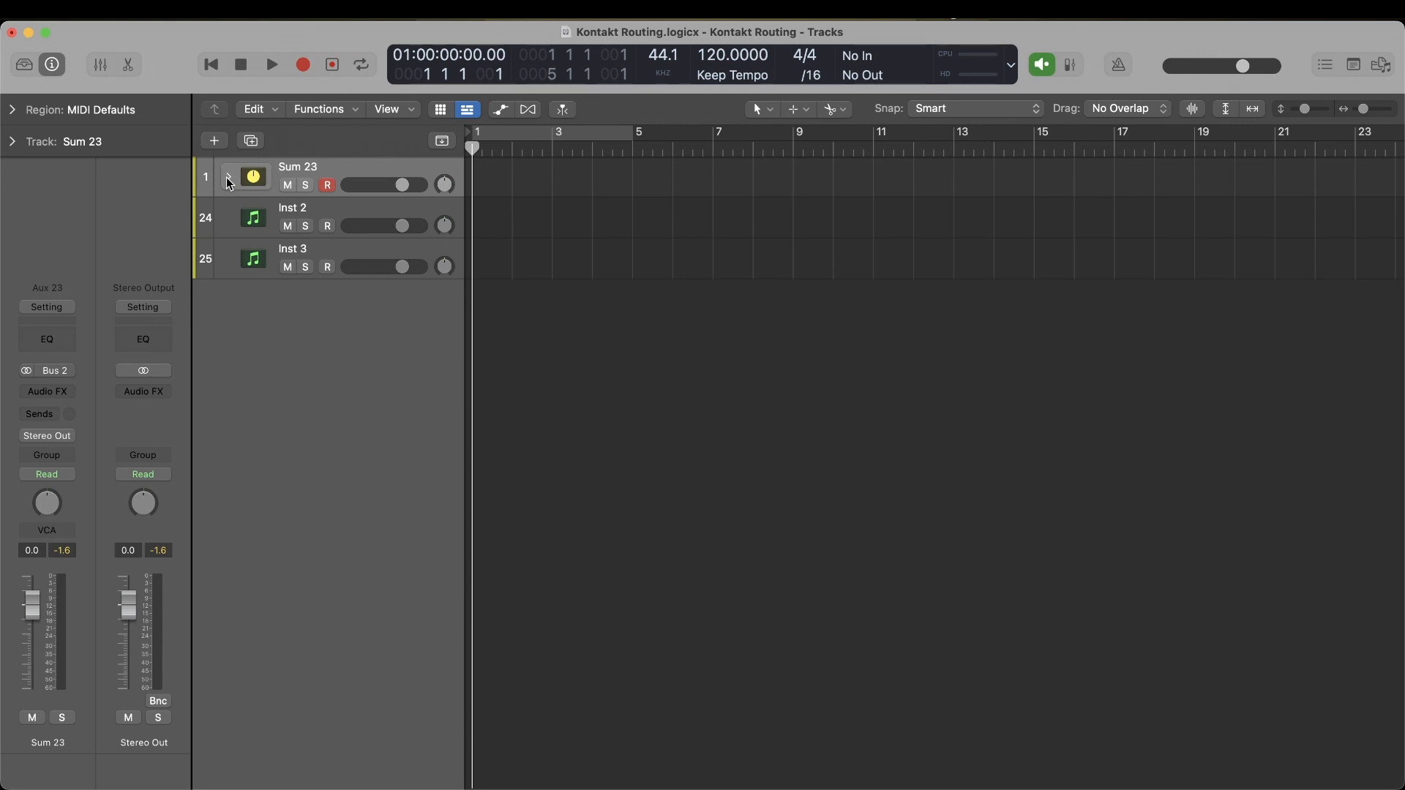
pyautogui.click(229, 182)
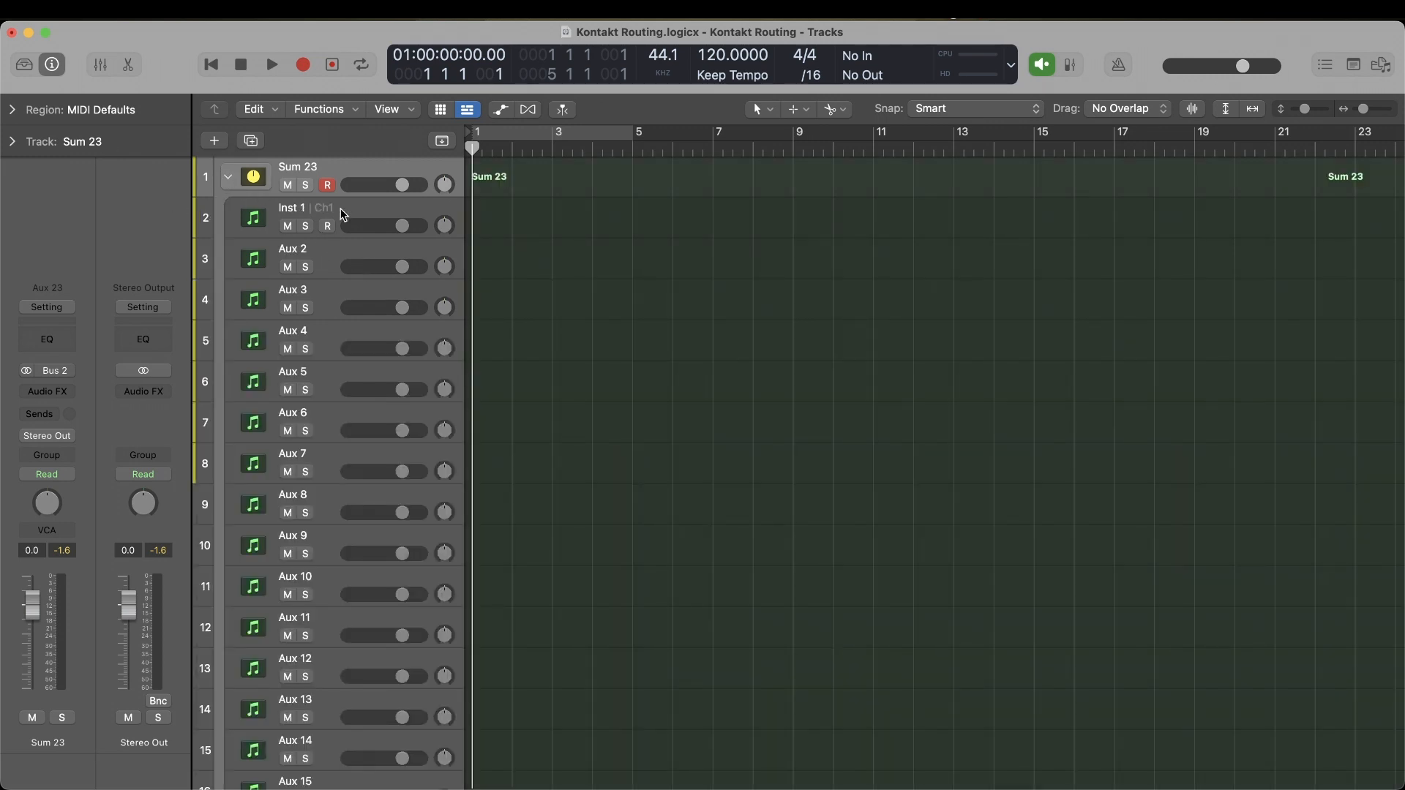
# Rename the stack's subtracks in order from Inst 1 as Kick 1 to 3, Snare 1 to 3, and Tom 1 to 4.
pyautogui.click(352, 212)
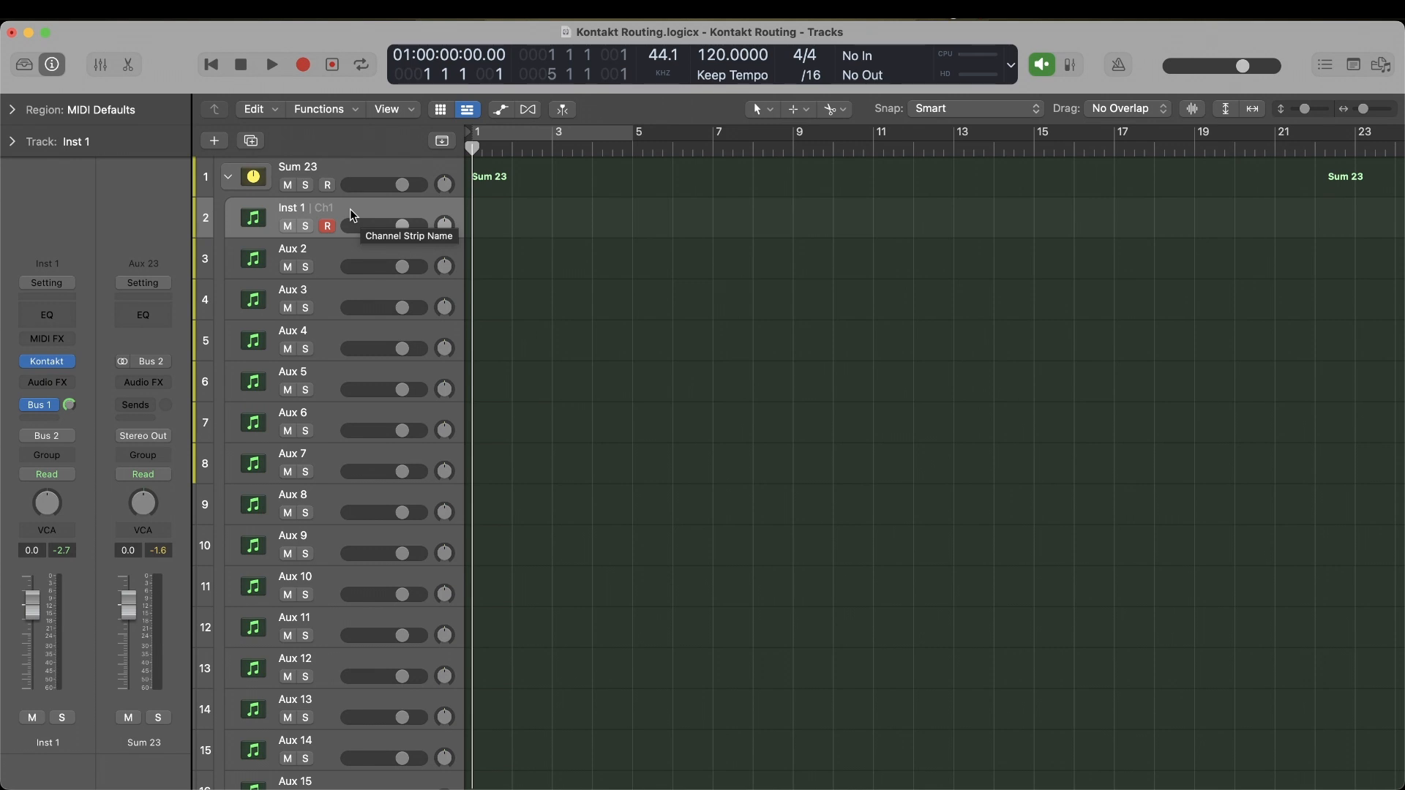
pyautogui.doubleClick(328, 208)
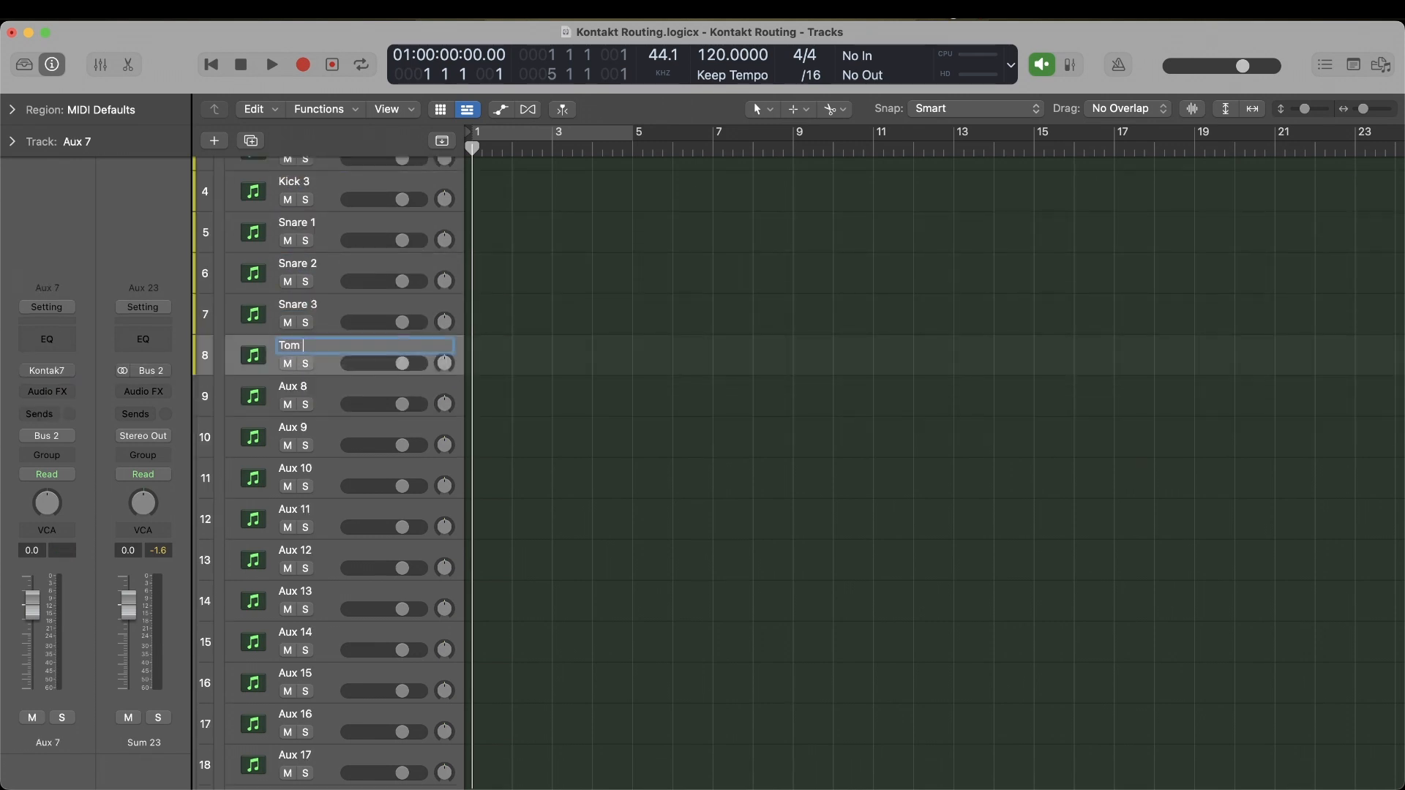
pyautogui.write('1')
pyautogui.press('Tab')
pyautogui.write('Tom 2')
pyautogui.press('Tab')
pyautogui.write('Tom 3')
pyautogui.press('Tab')
pyautogui.write('Tom 4')
pyautogui.press('Tab')
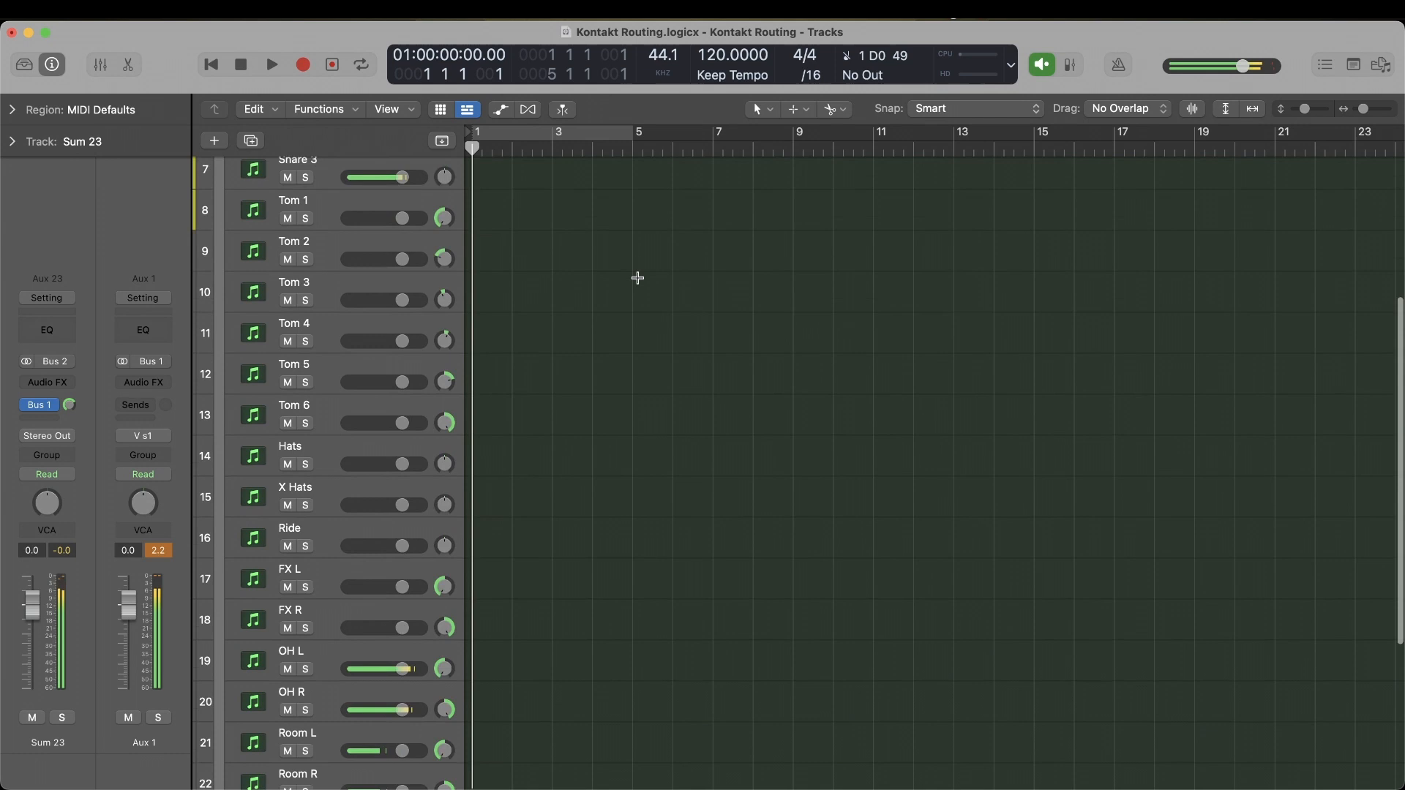
# Examine the level meters of all the stack's renamed drum and cymbal subtracks while drum notes play.
pyautogui.scroll(7, 637, 278)
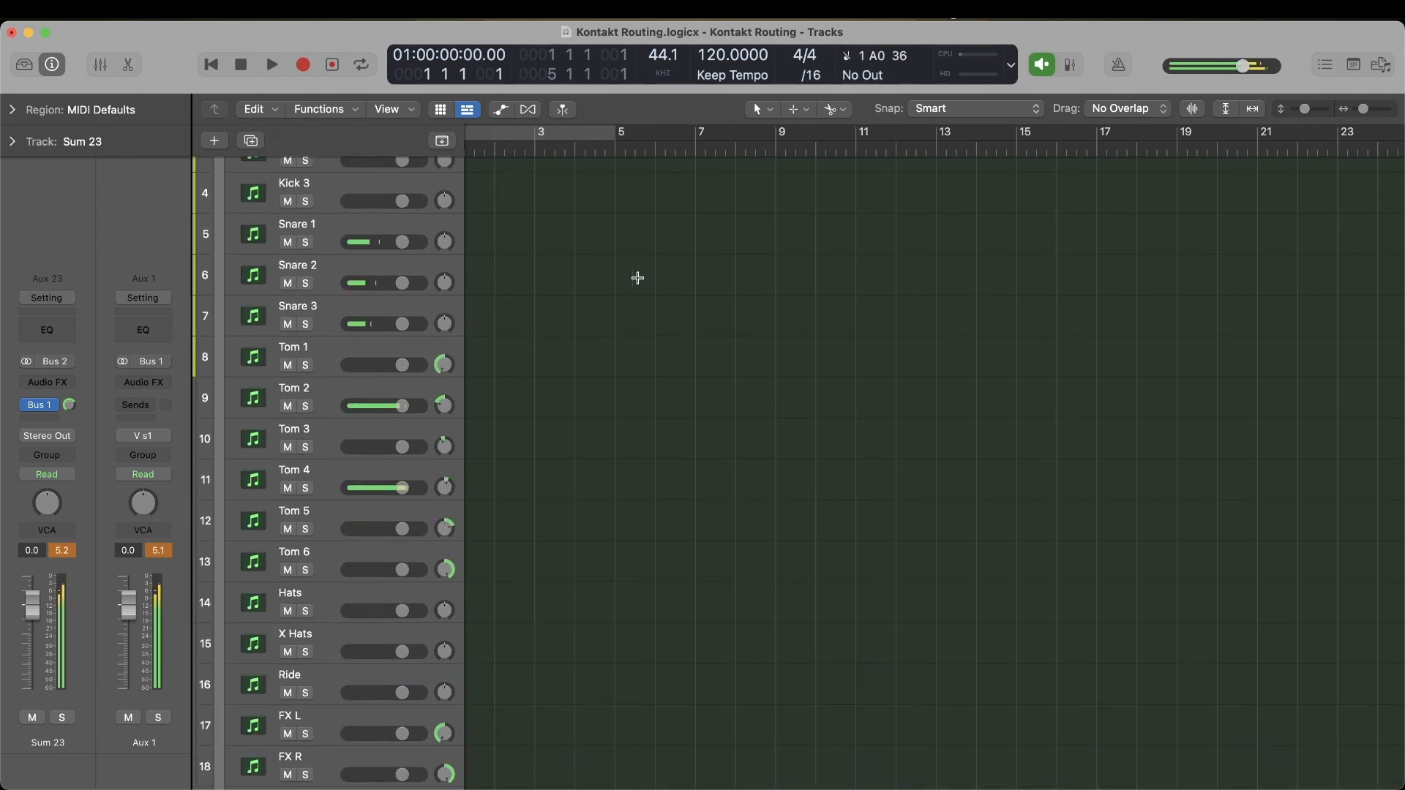
pyautogui.scroll(-8, 522, 454)
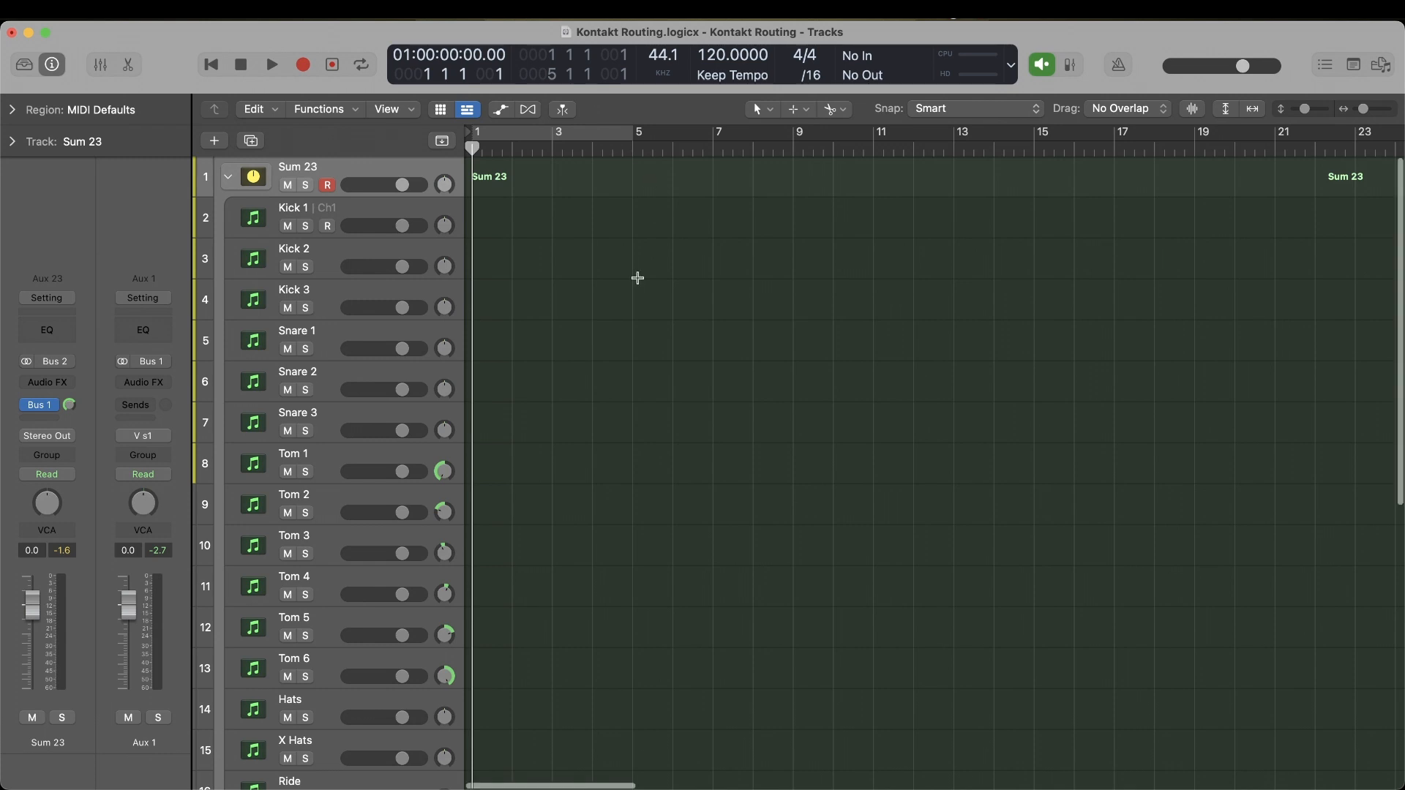
pyautogui.scroll(-7, 637, 278)
pyautogui.scroll(-5, 637, 278)
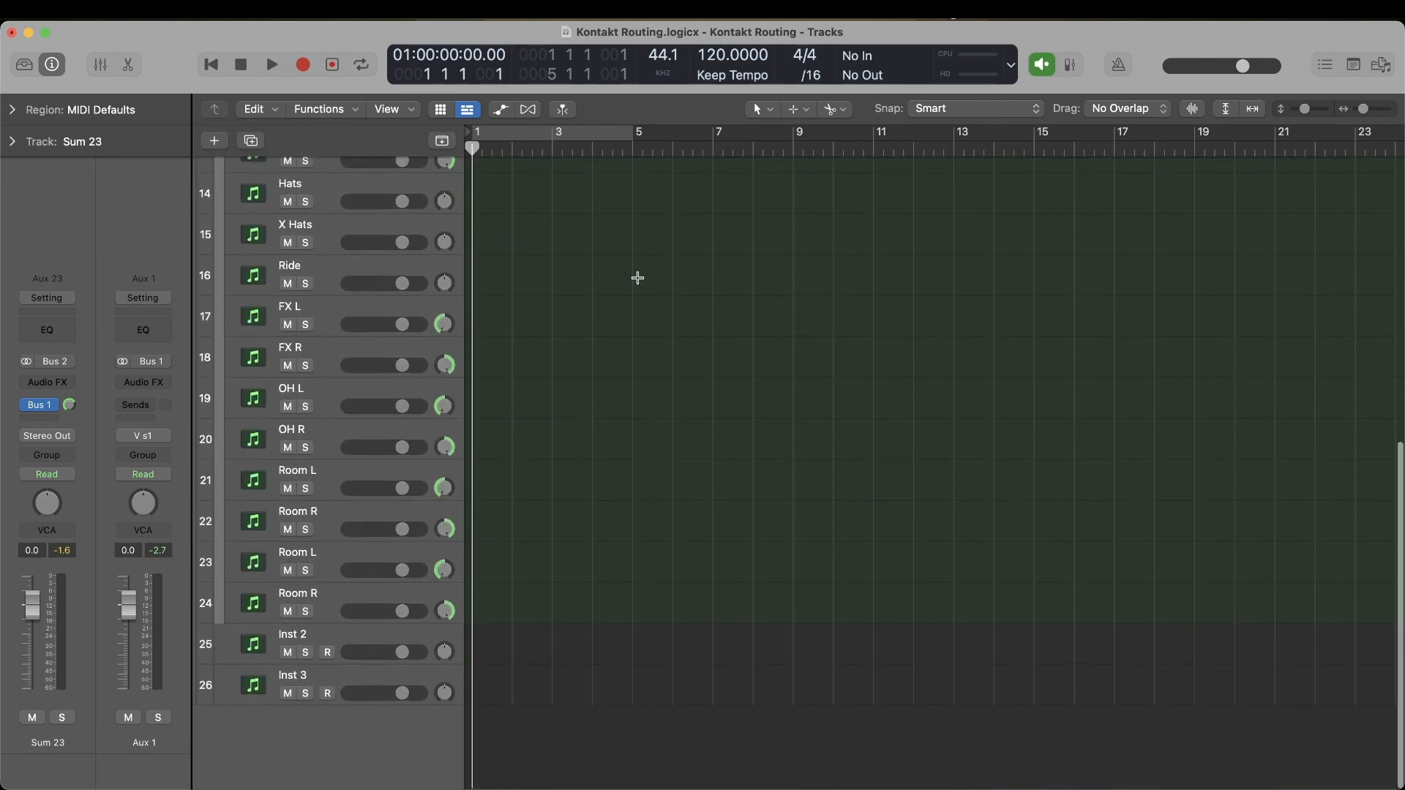
pyautogui.scroll(12, 637, 278)
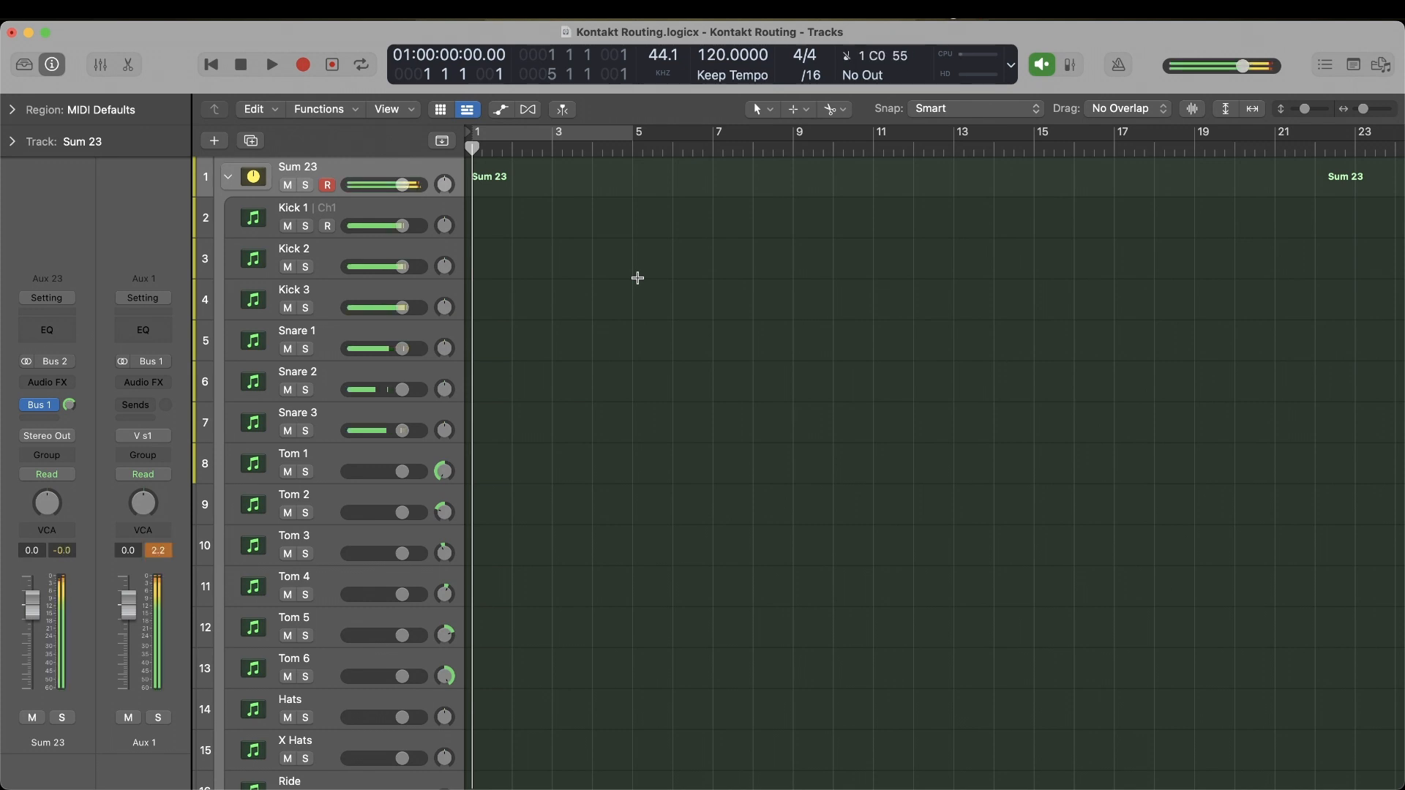
pyautogui.scroll(-12, 637, 278)
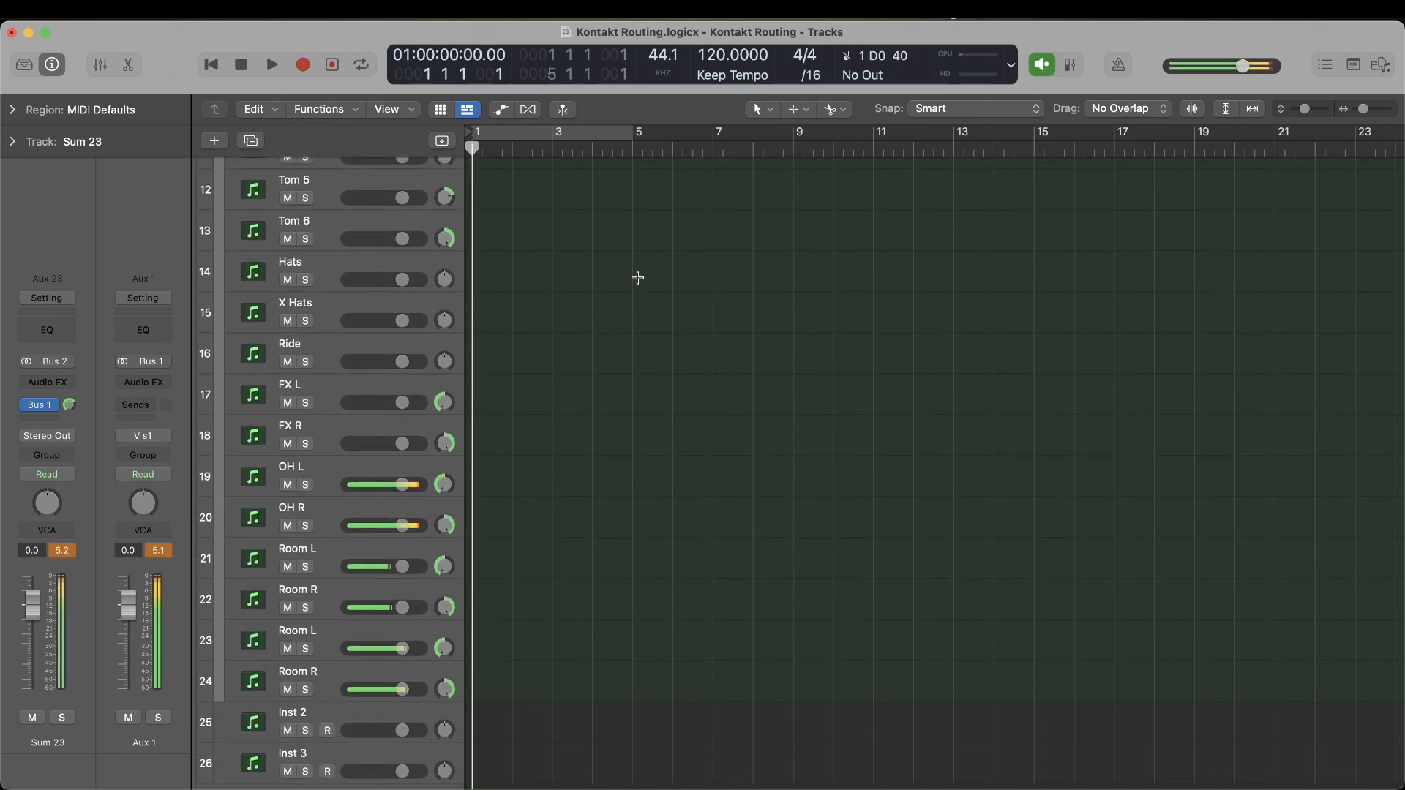
pyautogui.scroll(-3, 637, 278)
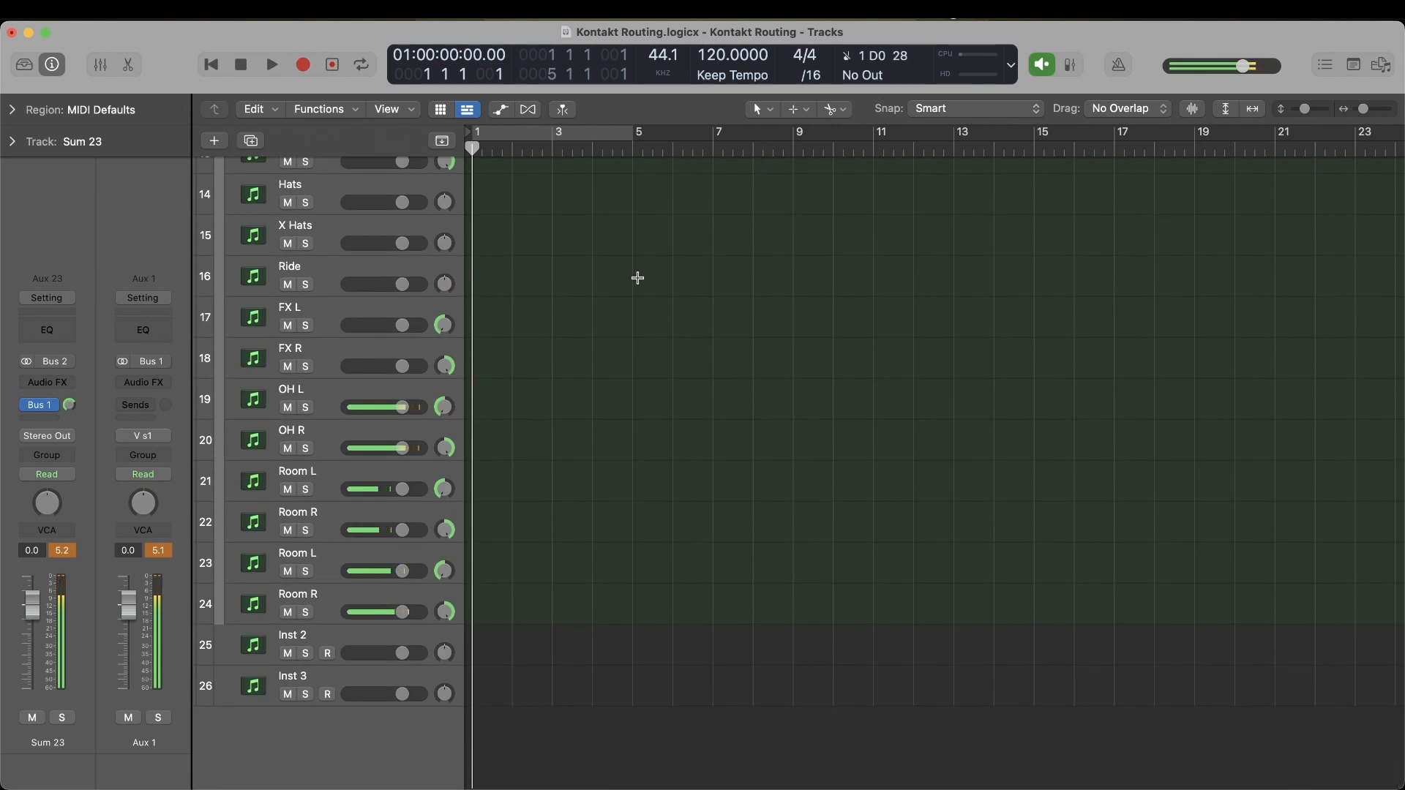
pyautogui.scroll(2, 638, 278)
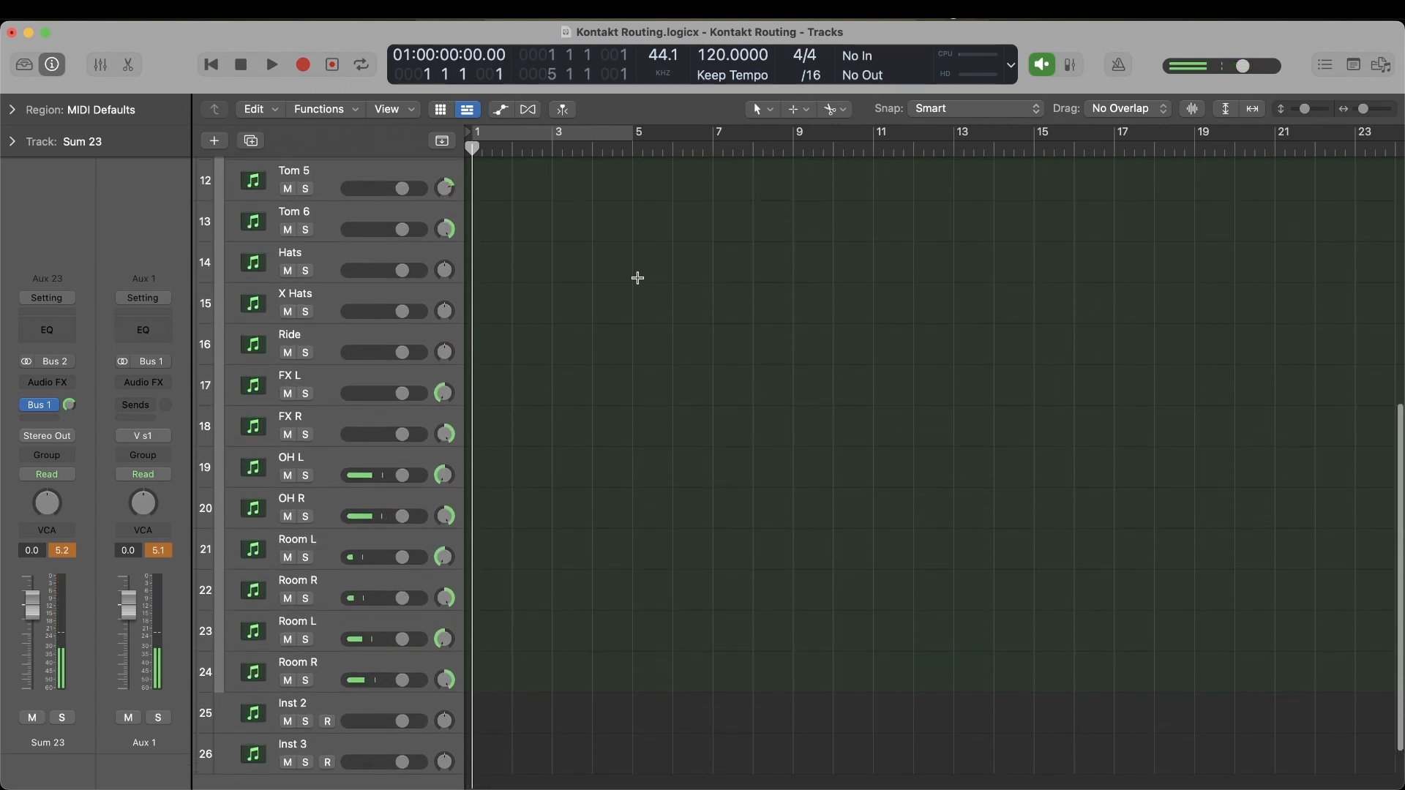
pyautogui.scroll(3, 637, 278)
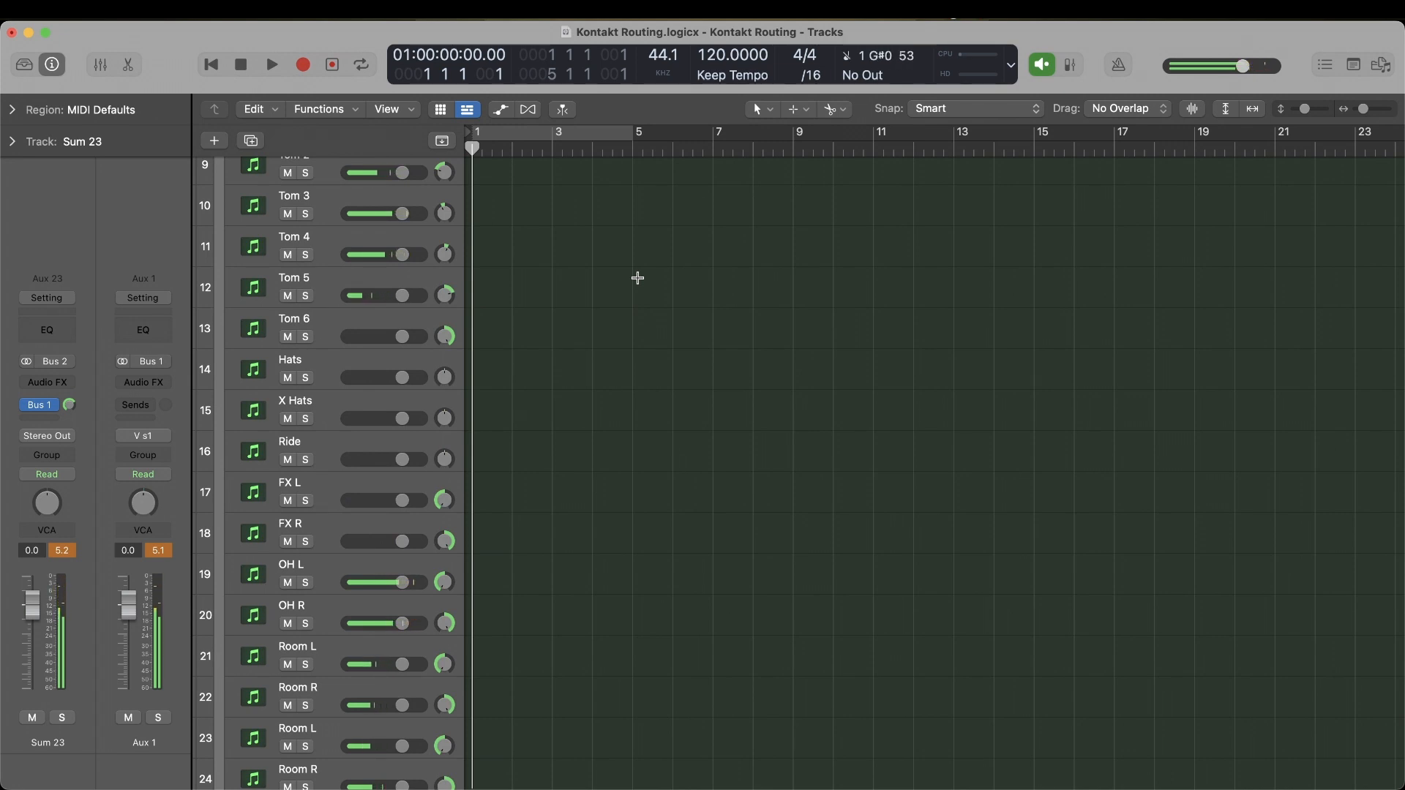
pyautogui.scroll(4, 637, 278)
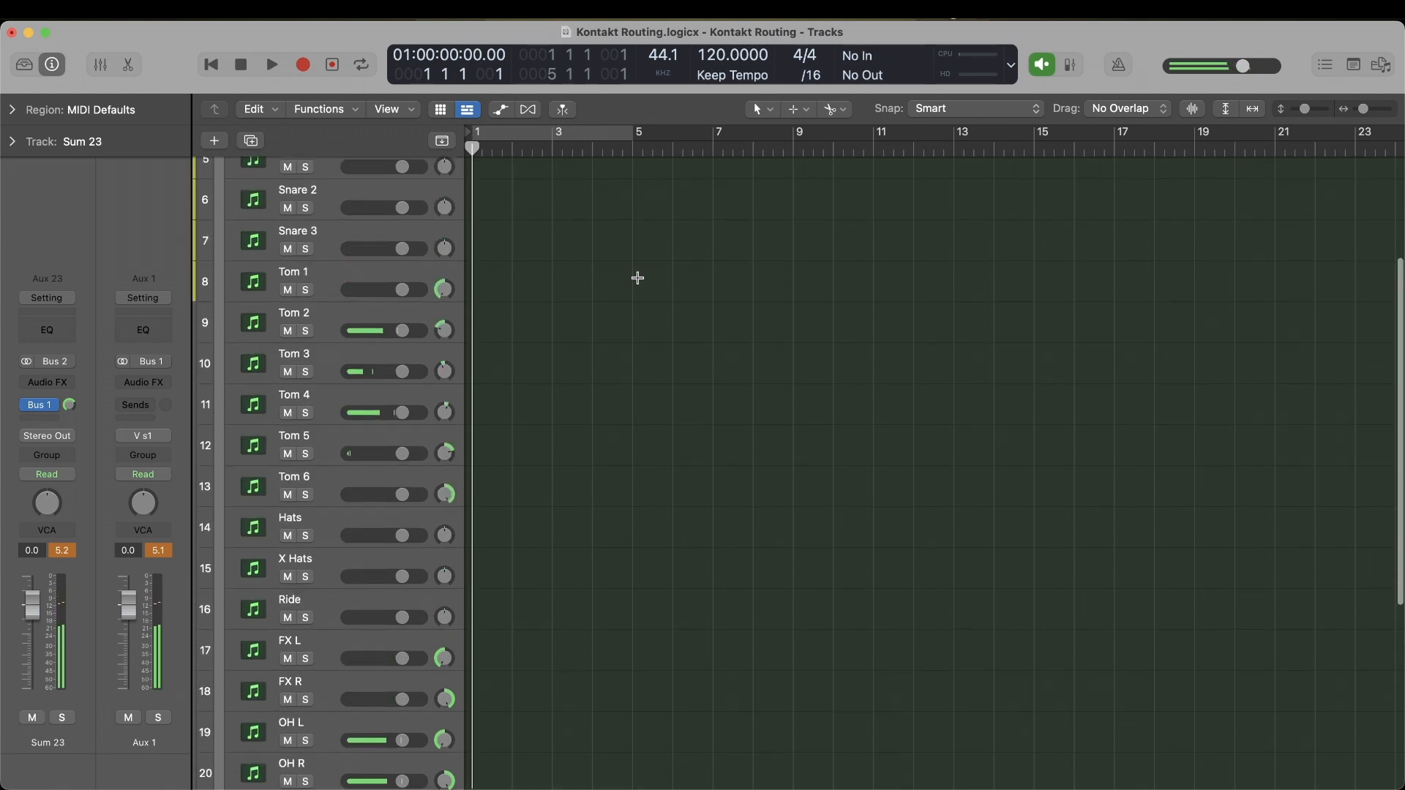
pyautogui.scroll(2, 637, 278)
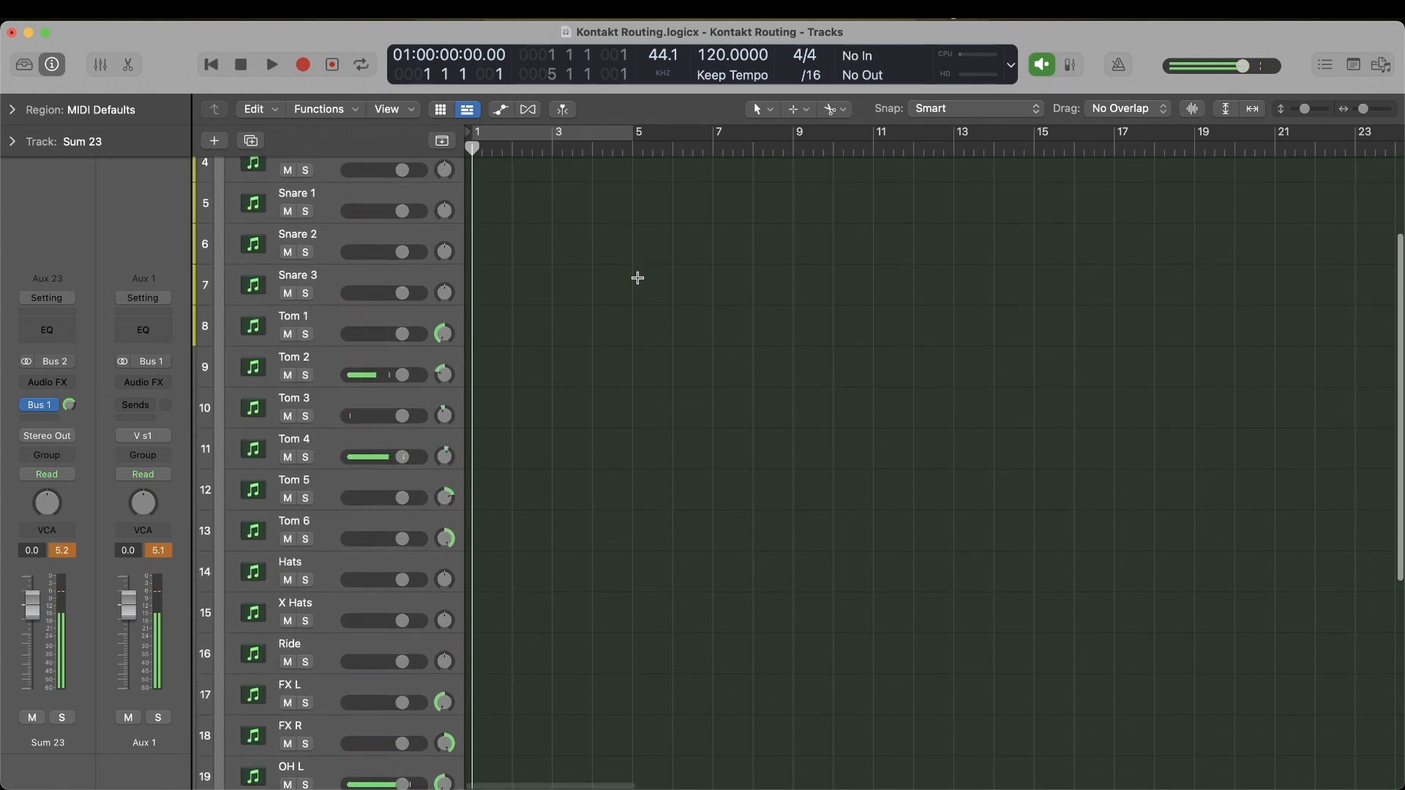
pyautogui.hscroll(1, 638, 278)
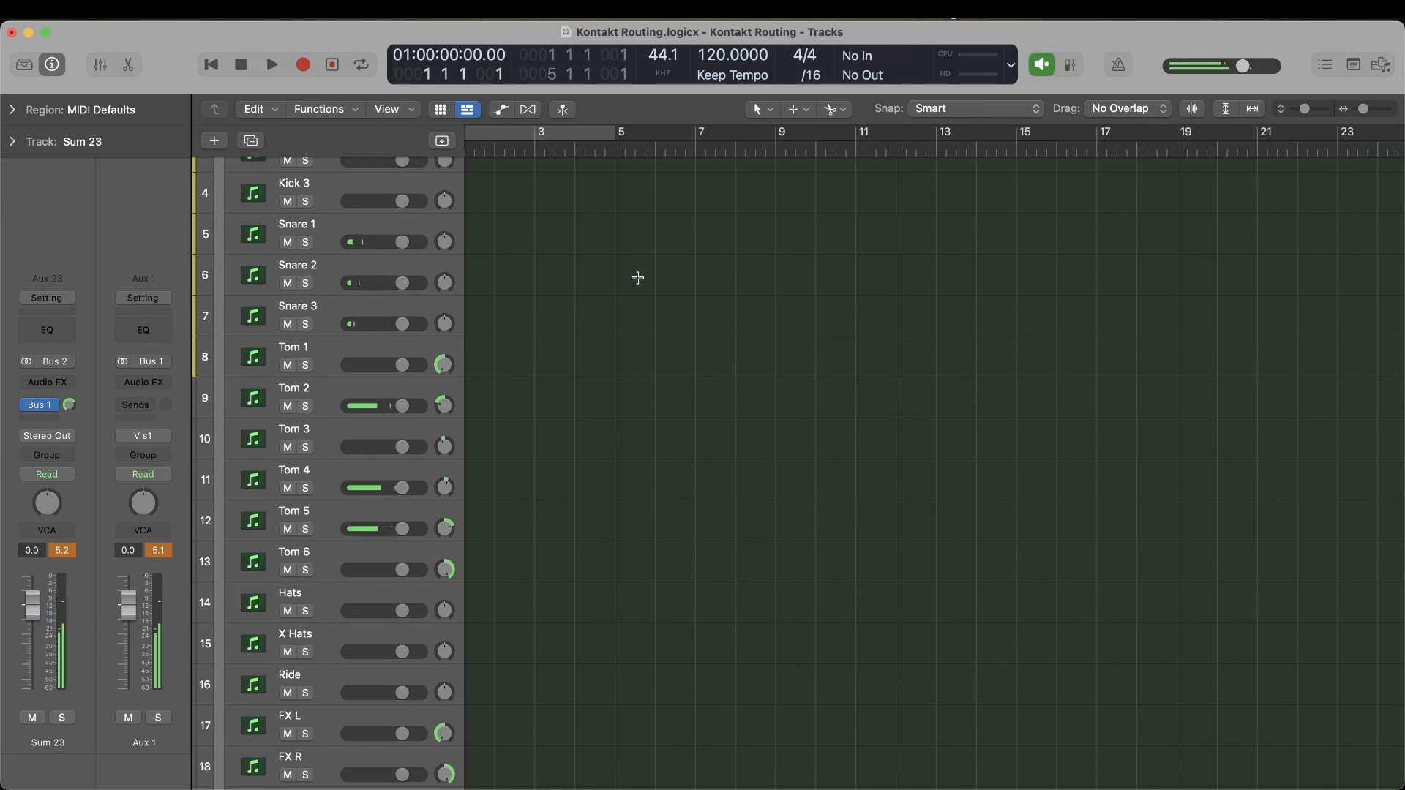
pyautogui.scroll(3, 638, 278)
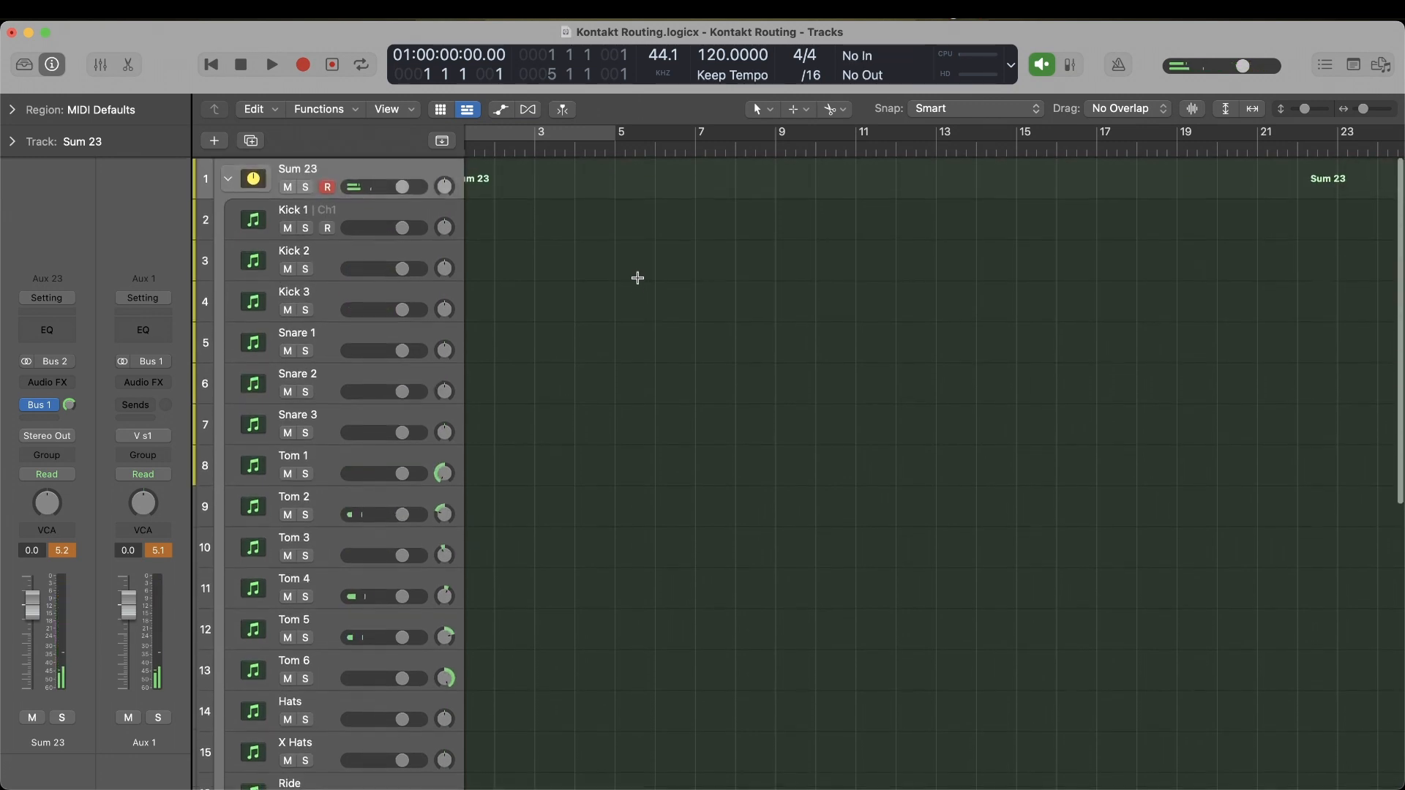
pyautogui.scroll(-3, 637, 278)
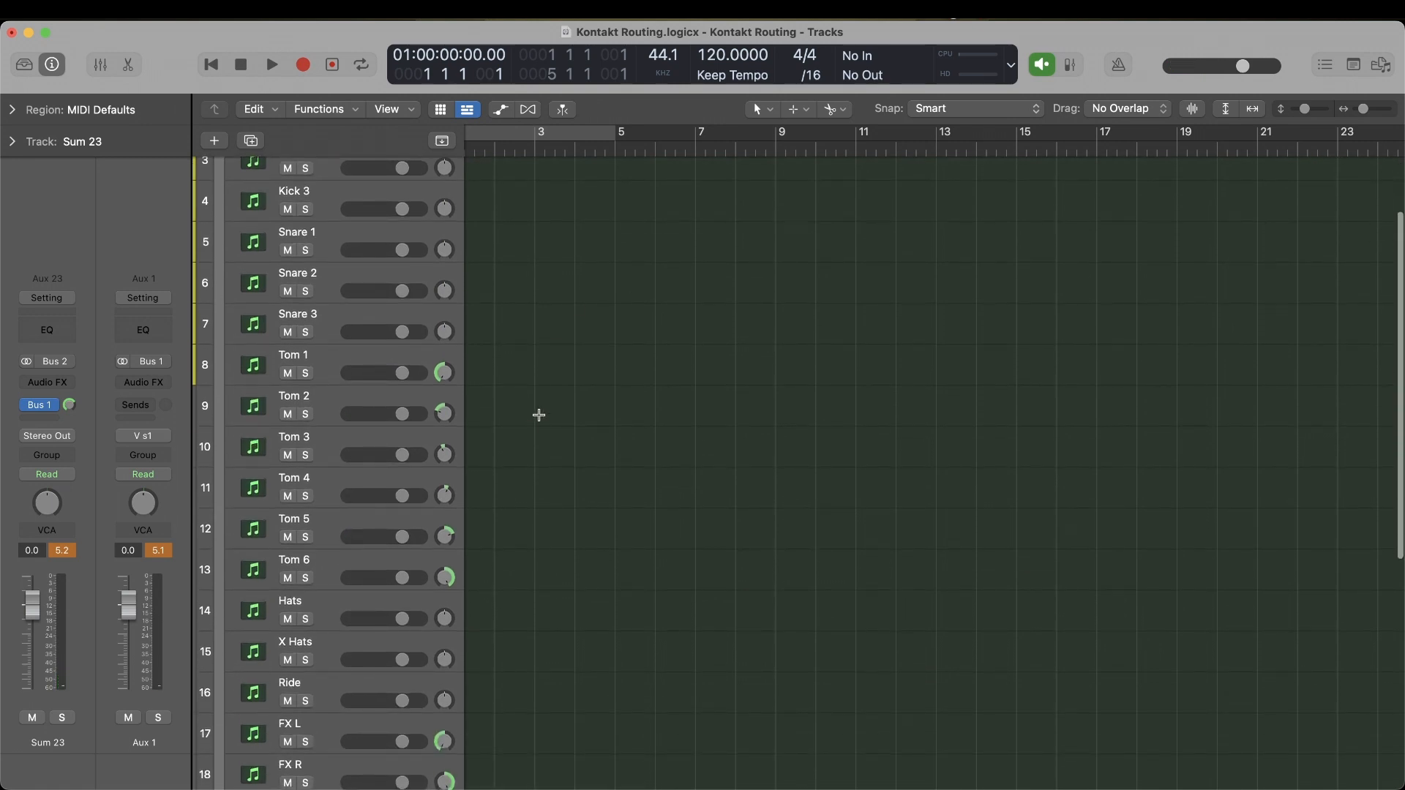
pyautogui.scroll(-3, 522, 455)
pyautogui.scroll(-5, 522, 454)
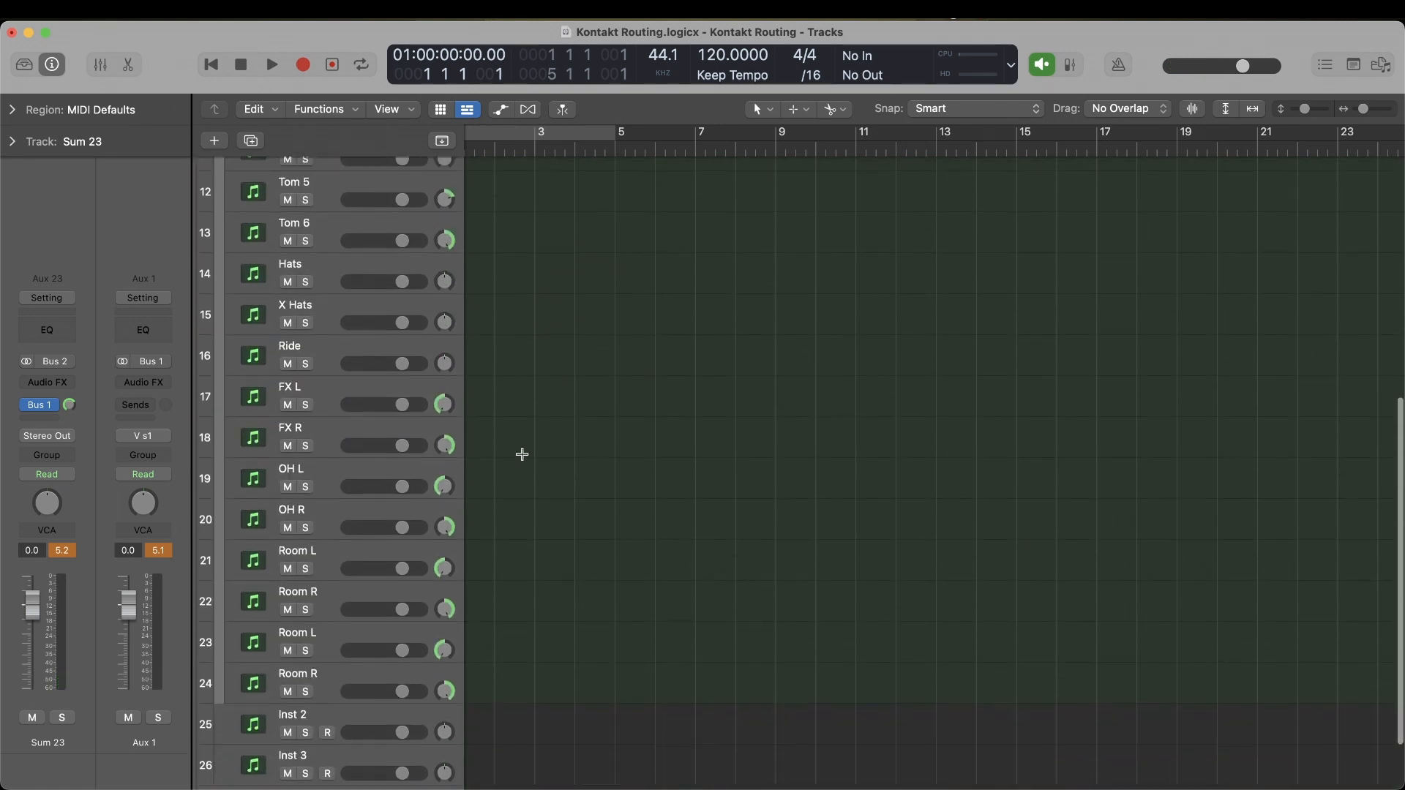
pyautogui.scroll(8, 521, 454)
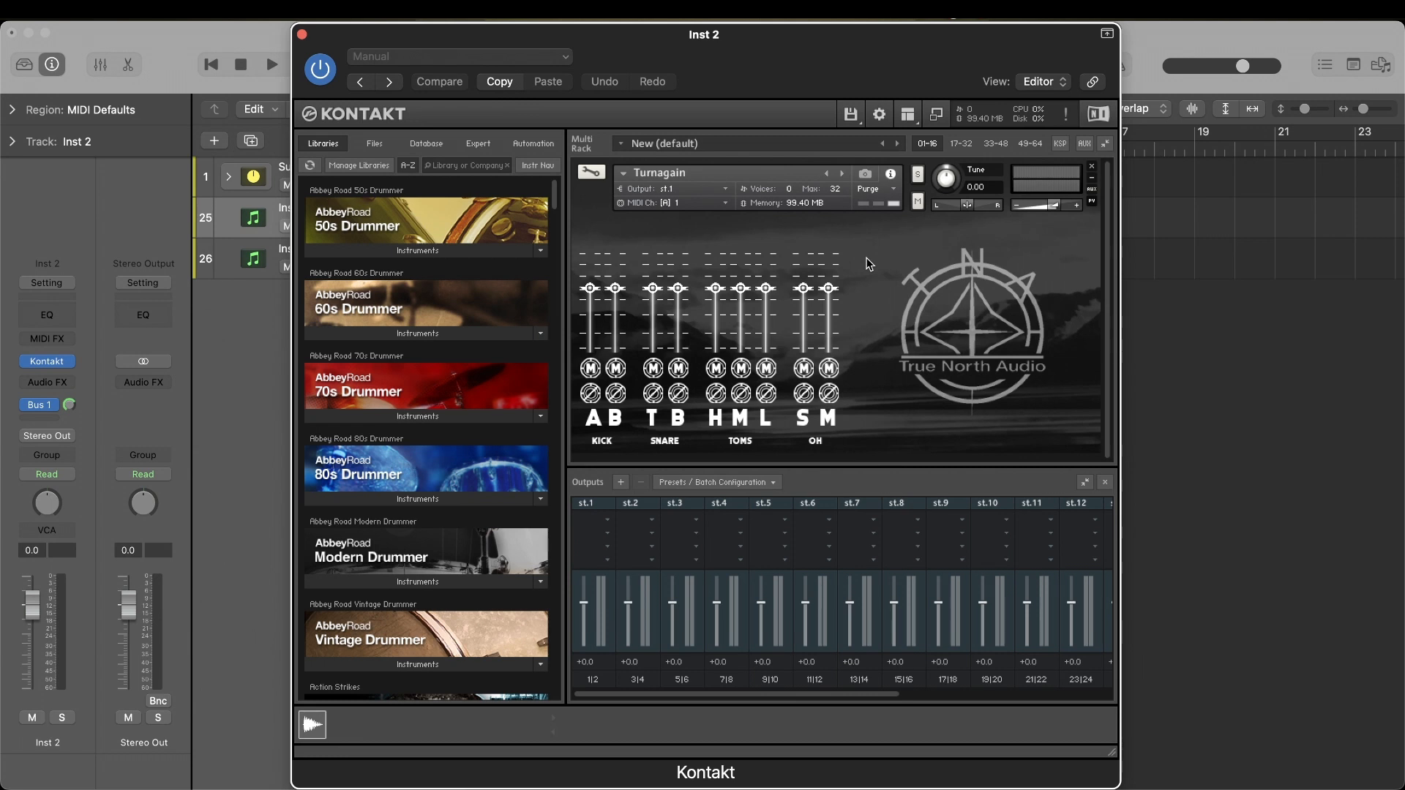
# Review the Kontakt multi-output formats offered for the Inst 2 channel without changing the format.
pyautogui.click(70, 362)
pyautogui.moveTo(242, 358)
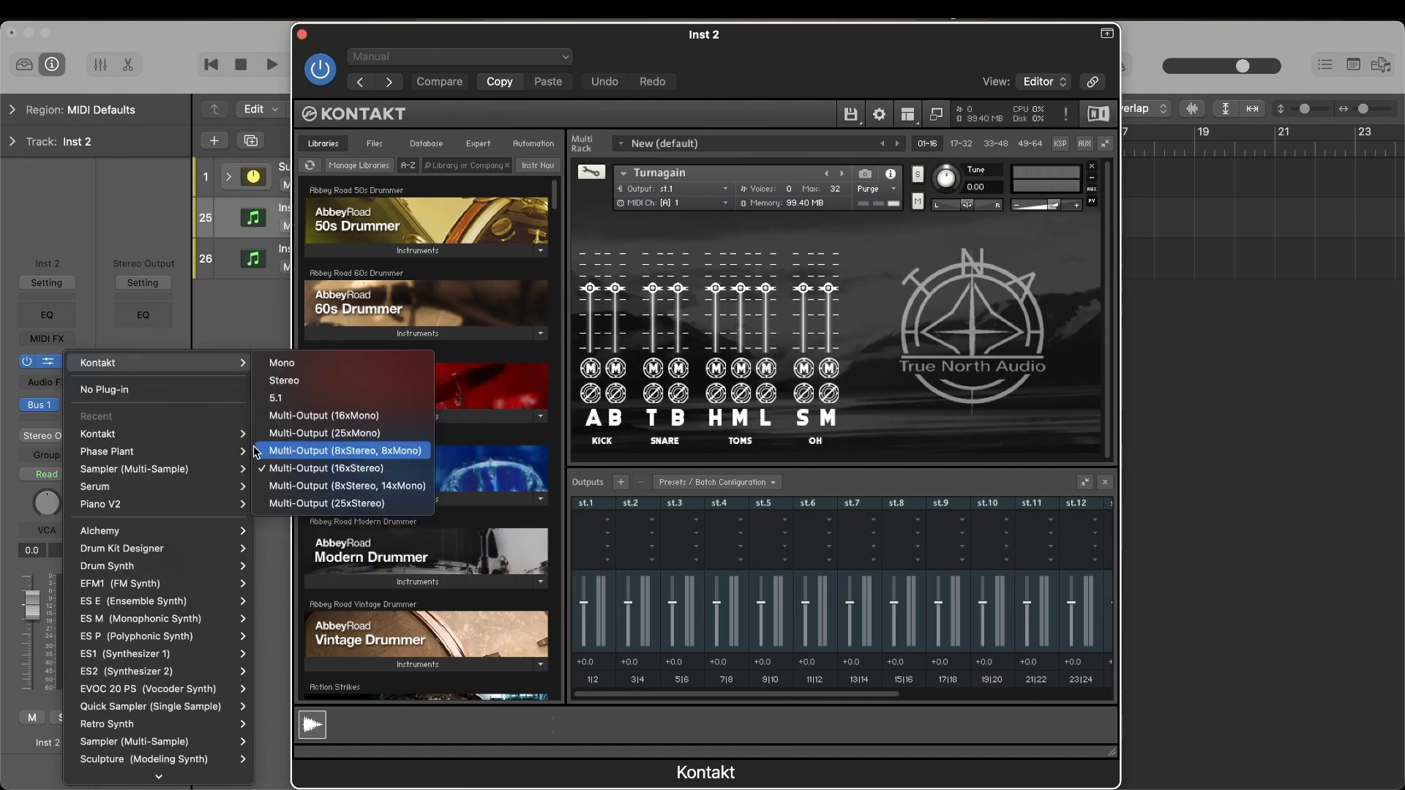
pyautogui.click(212, 301)
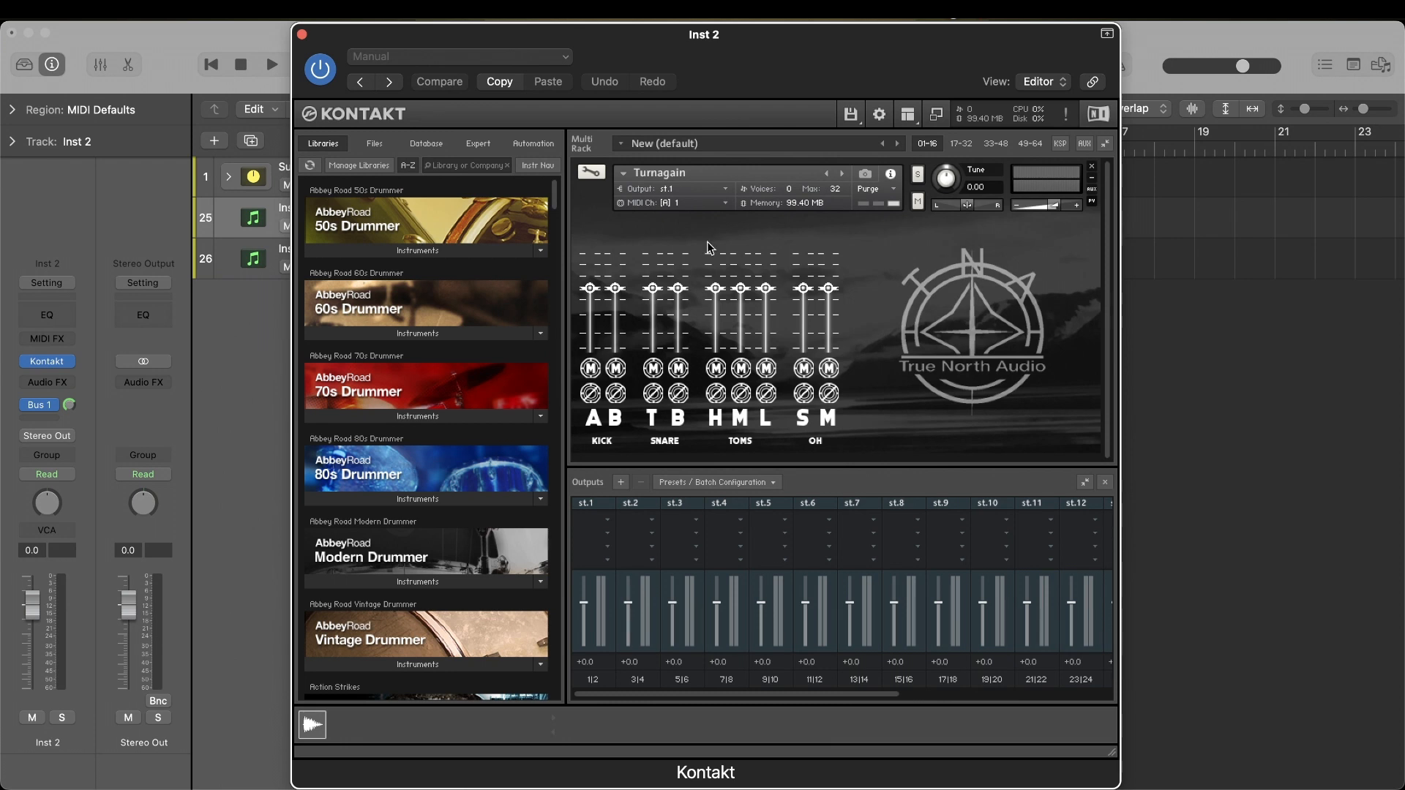
# Open the Turnagain instrument for editing and hide its Group Editor and Mapping Editor.
pyautogui.click(589, 175)
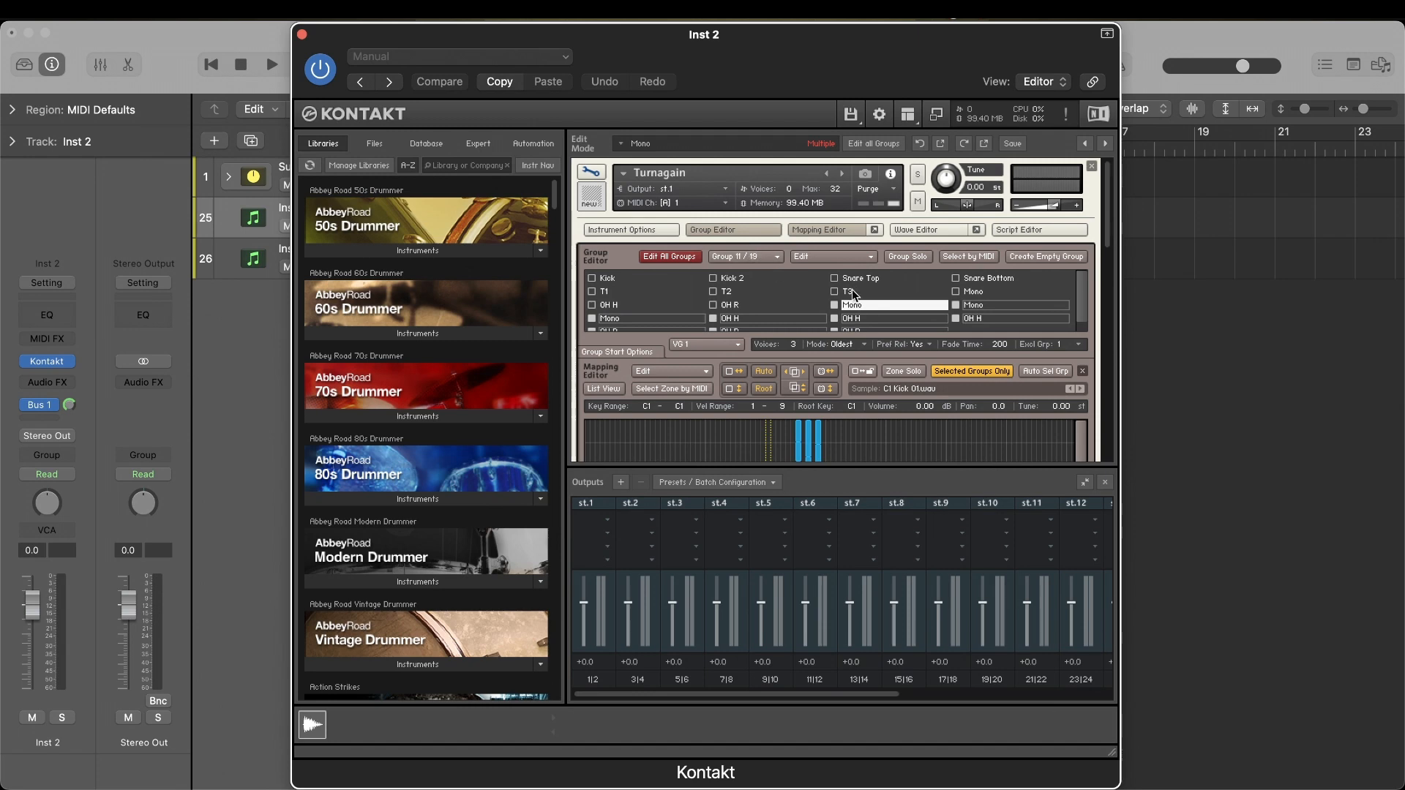
pyautogui.scroll(-5, 805, 352)
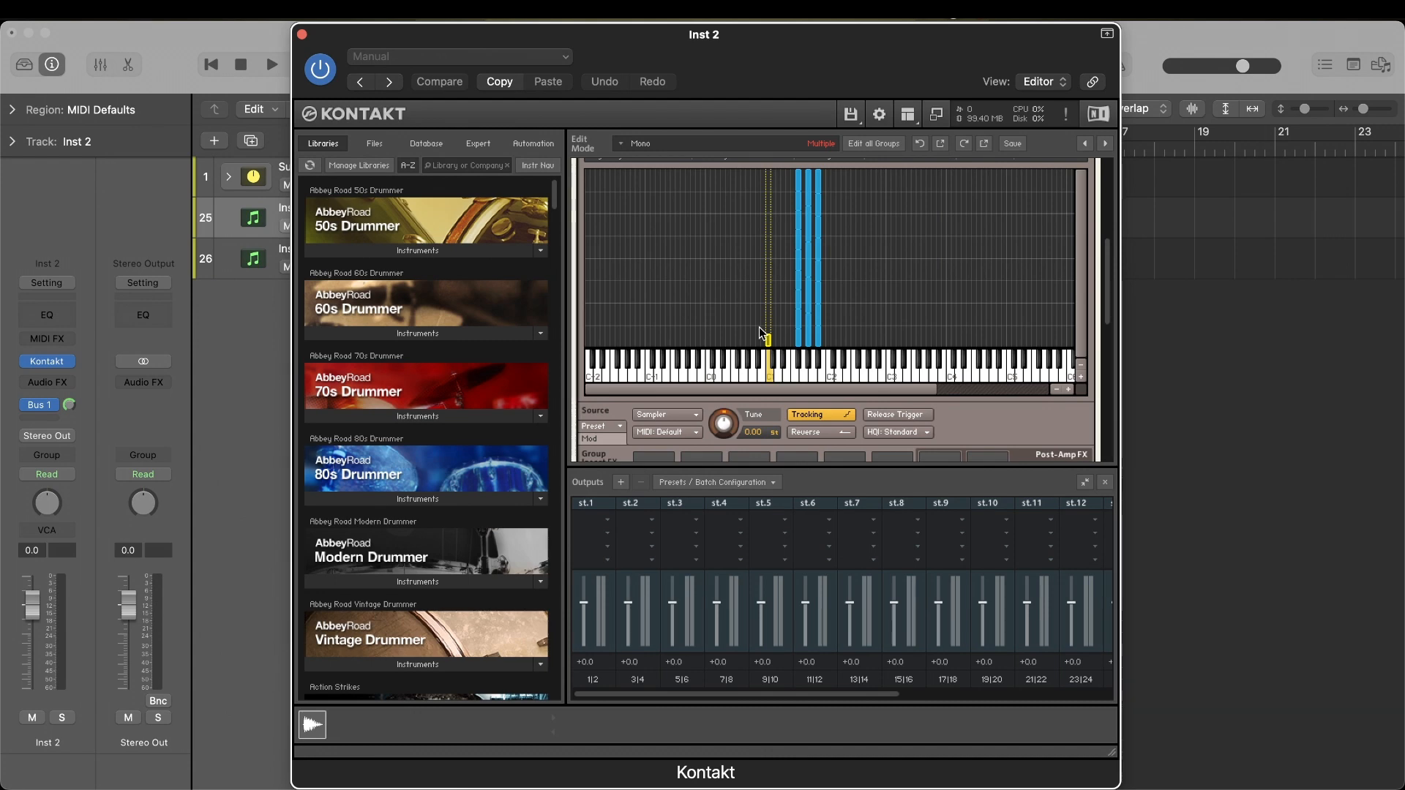
pyautogui.scroll(5, 761, 333)
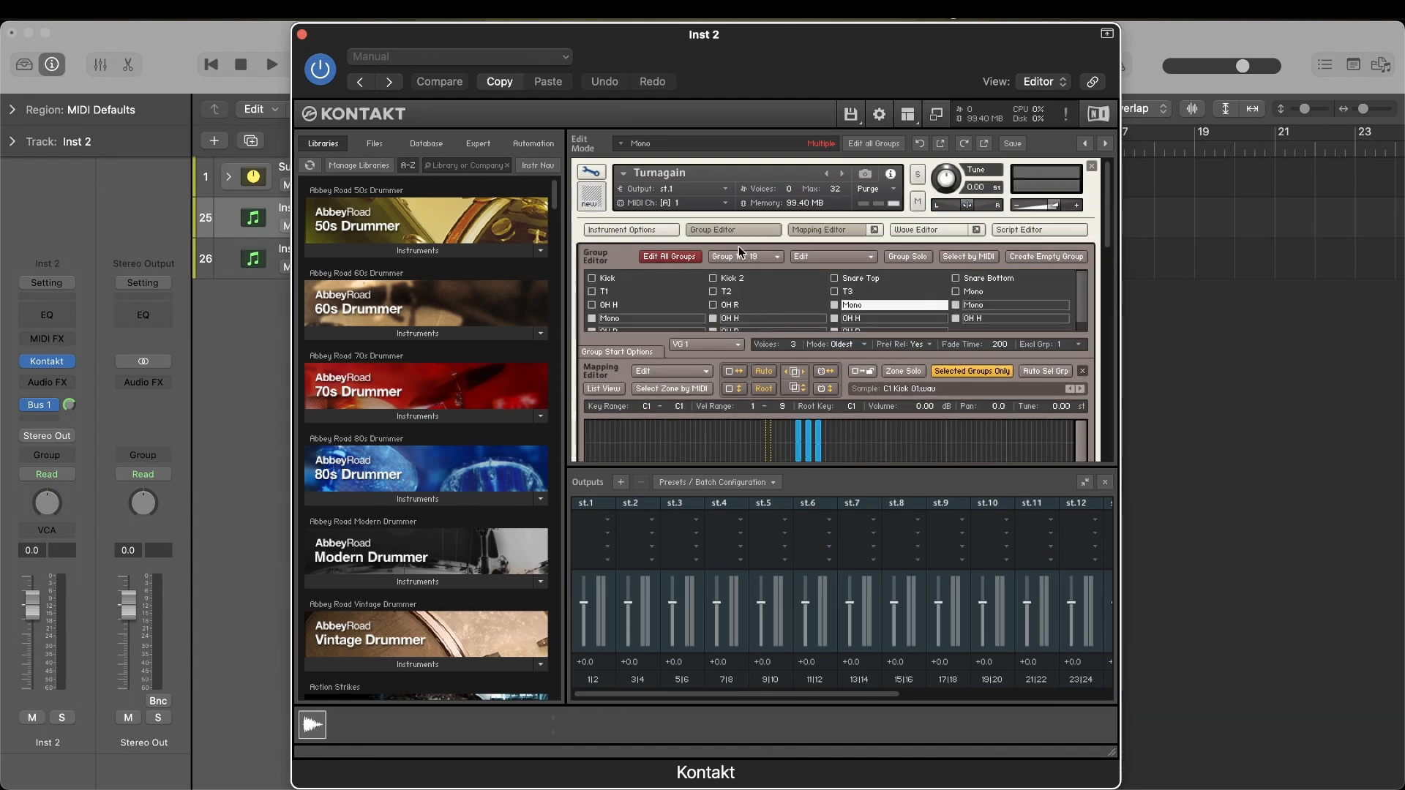
pyautogui.click(735, 229)
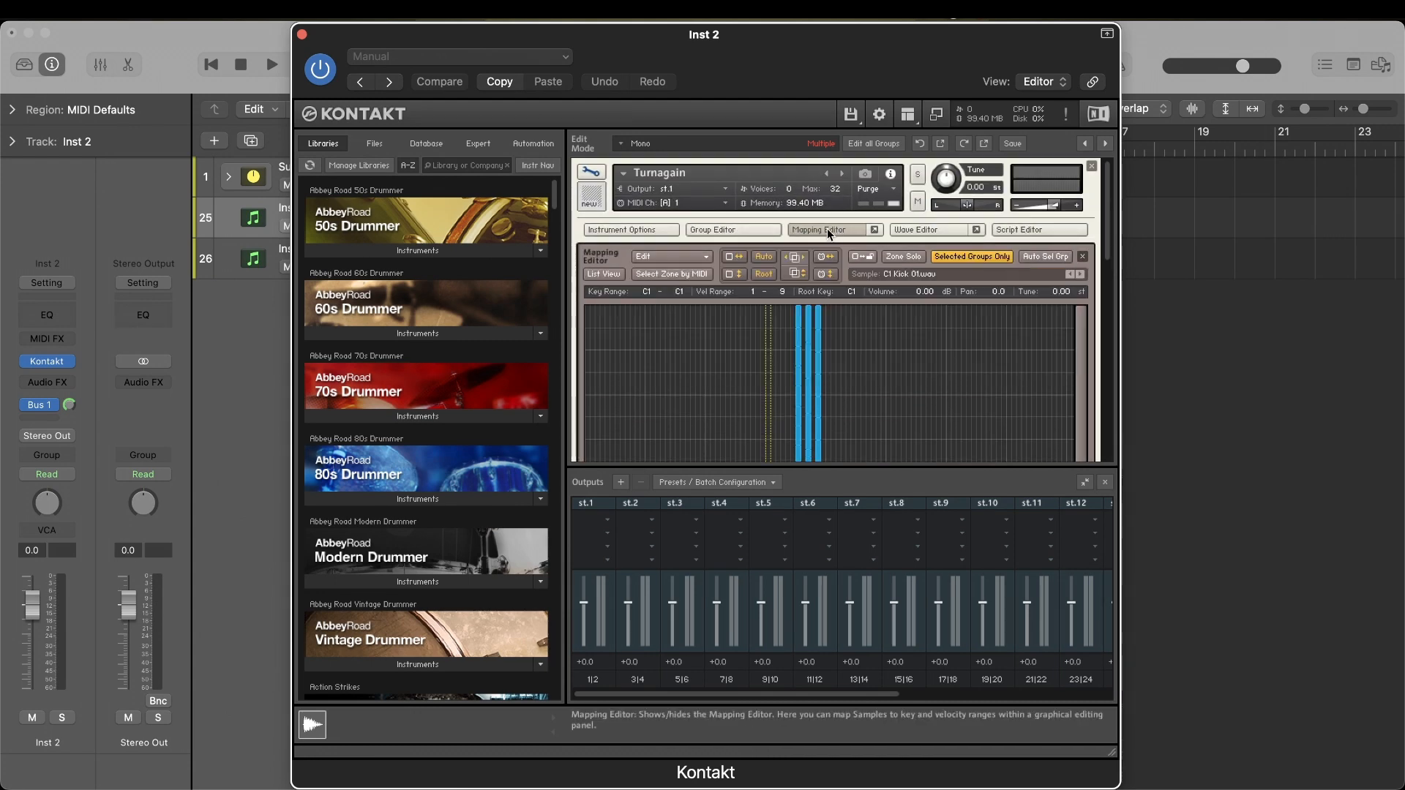
pyautogui.click(818, 230)
pyautogui.scroll(-5, 619, 253)
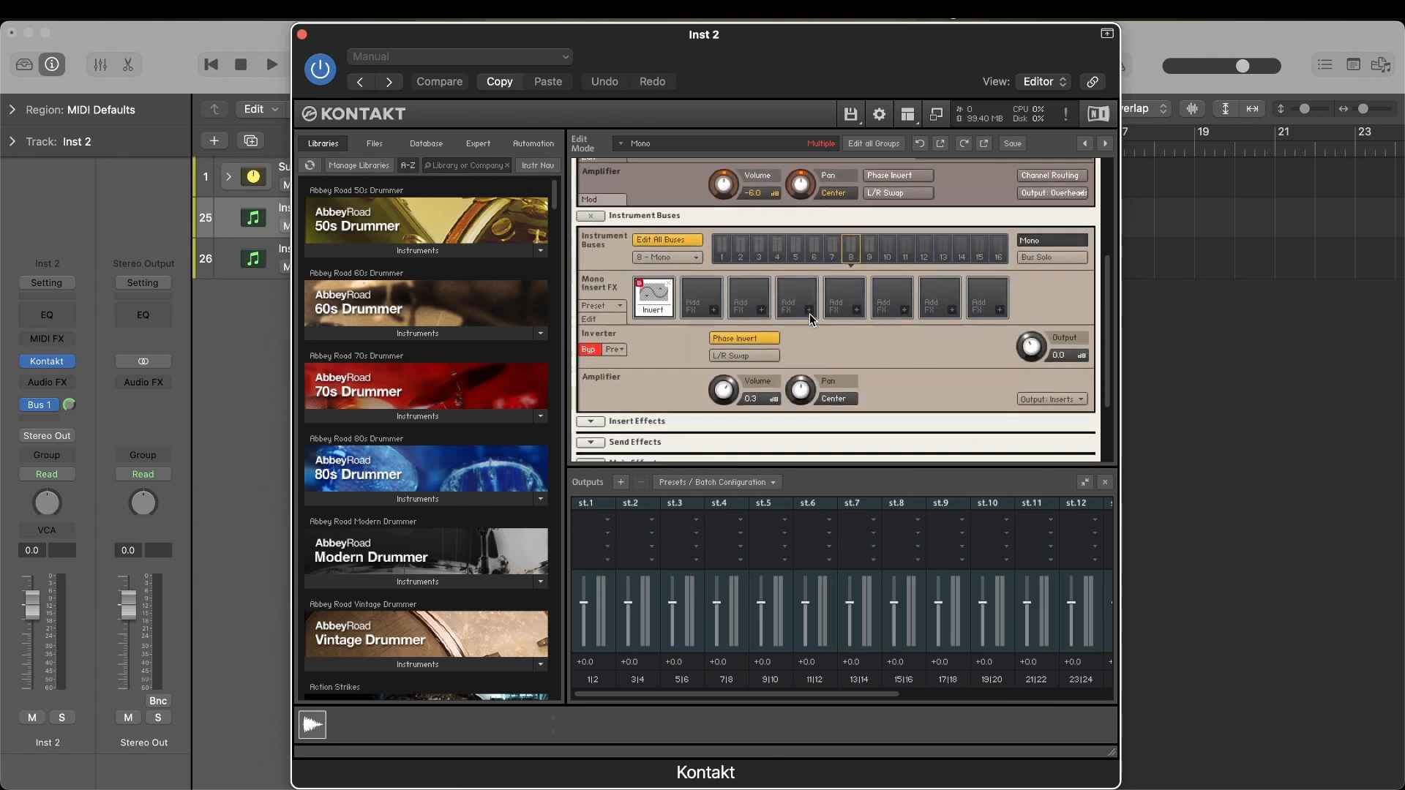
# Expand Turnagain's Instrument Buses section and route the Kick 1 bus to output st.1.
pyautogui.click(589, 217)
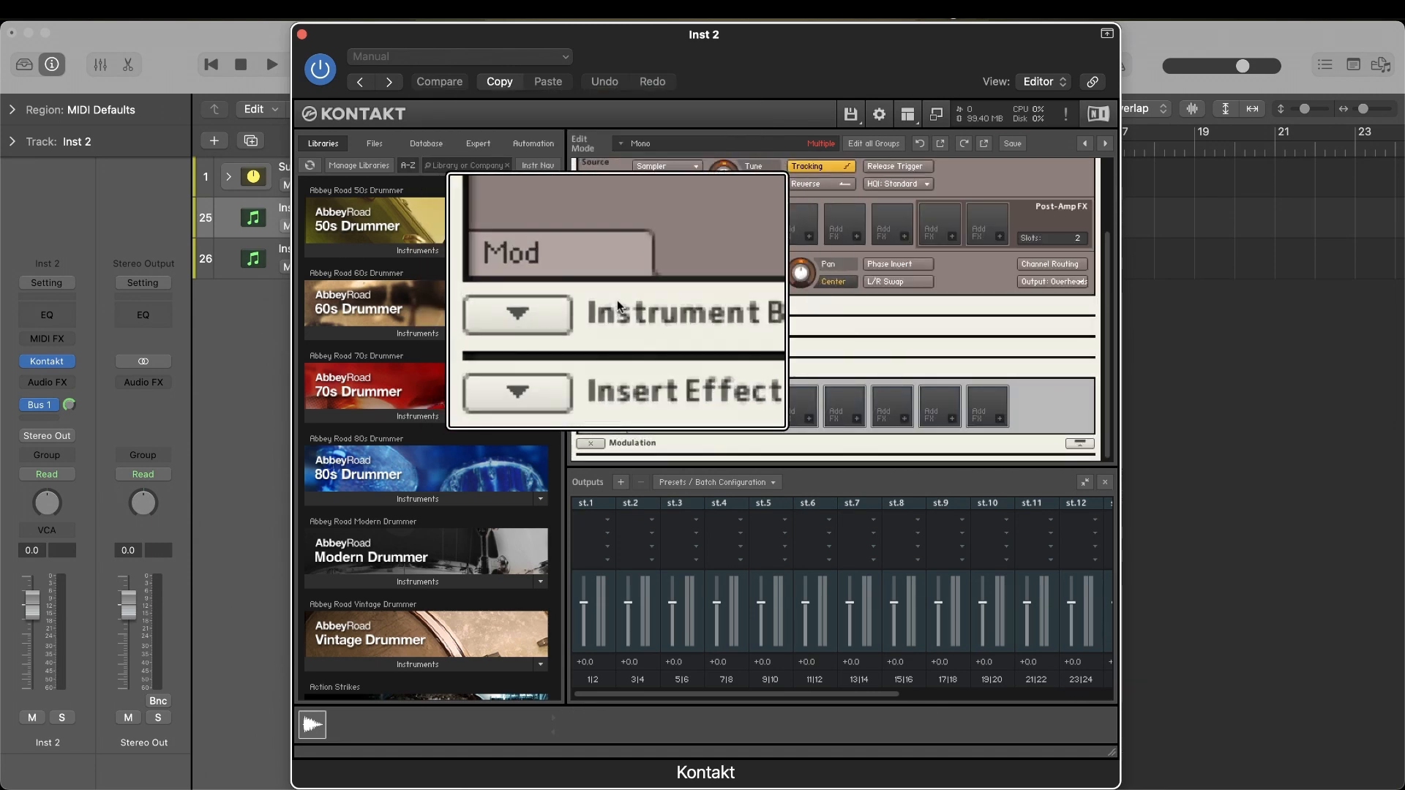
pyautogui.click(587, 305)
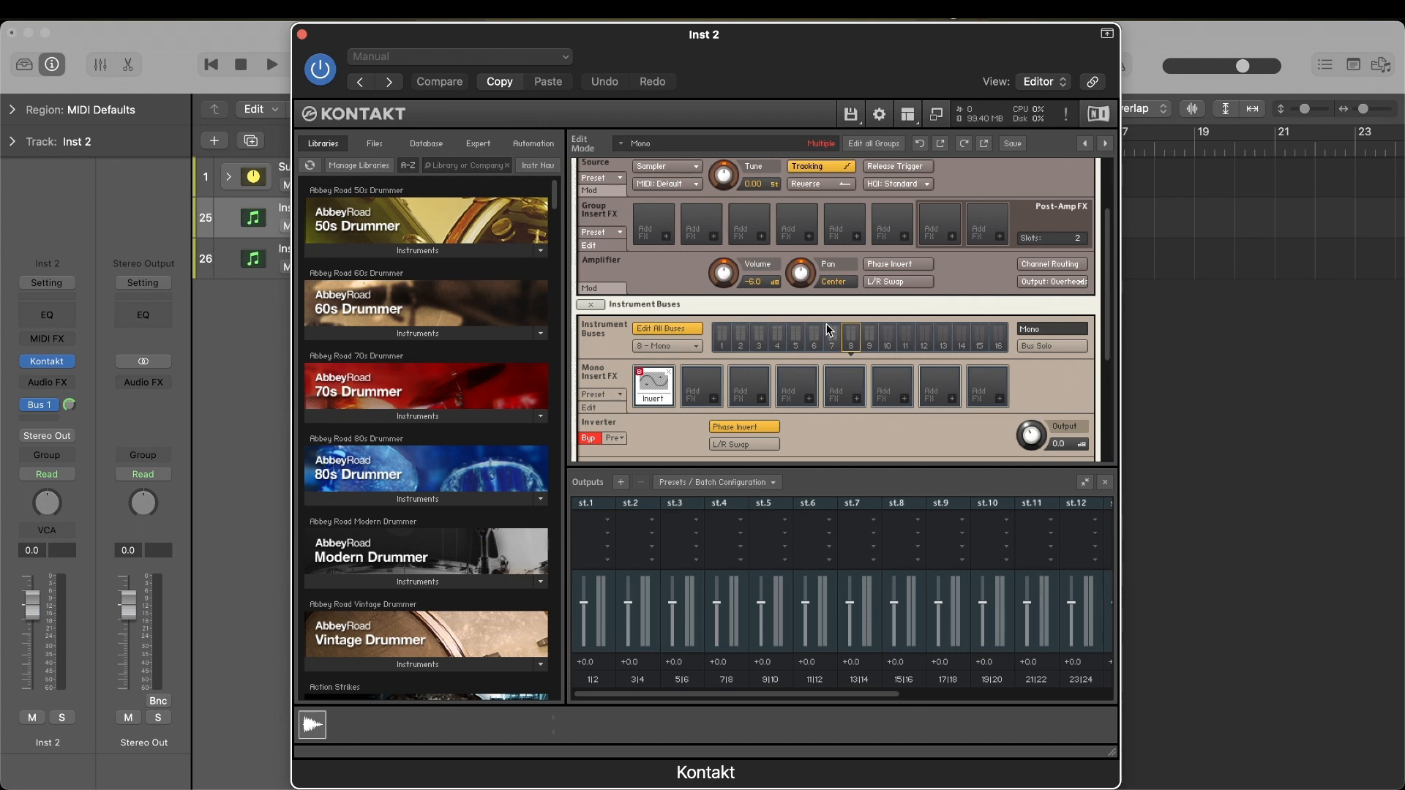
pyautogui.scroll(-2, 829, 330)
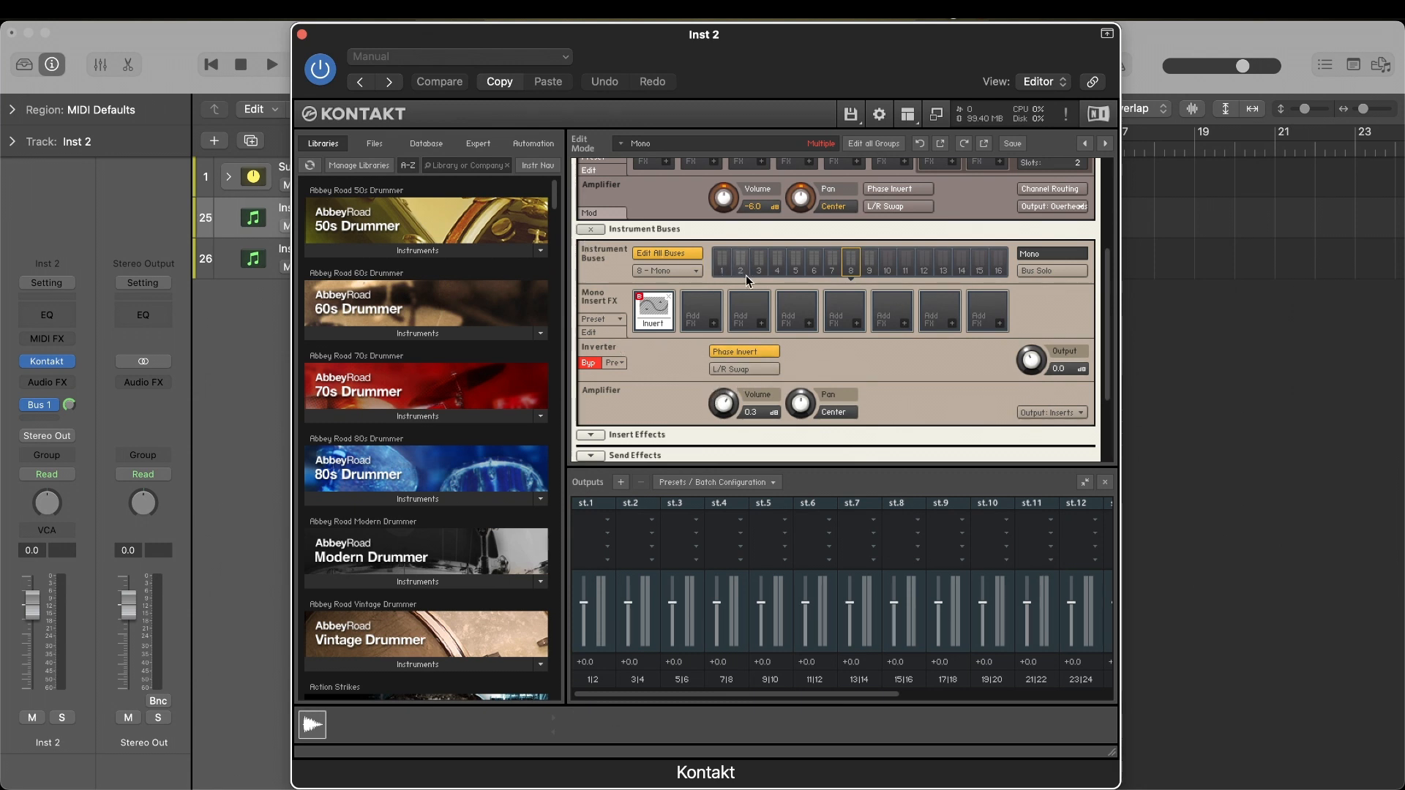
pyautogui.click(721, 264)
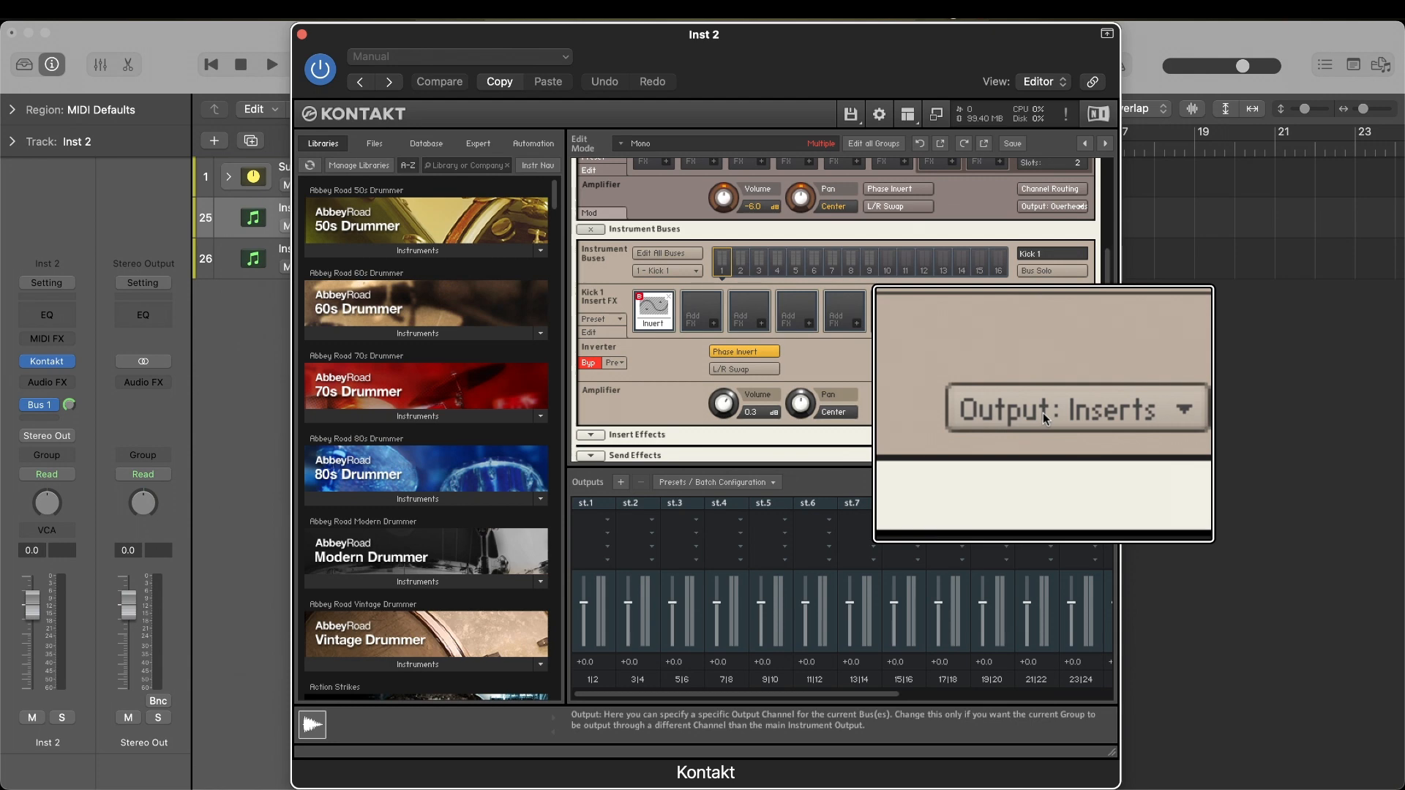
pyautogui.click(1047, 412)
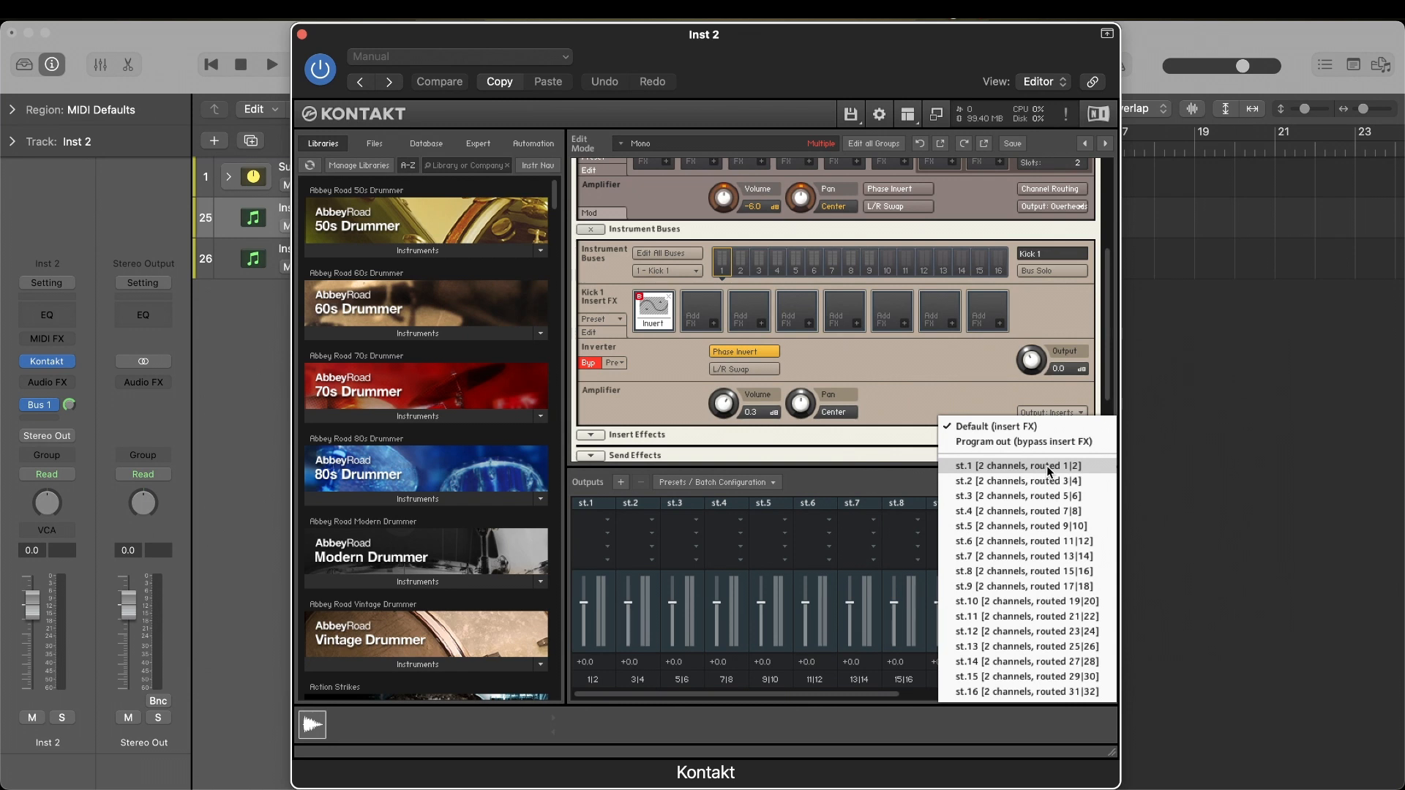
pyautogui.click(1047, 466)
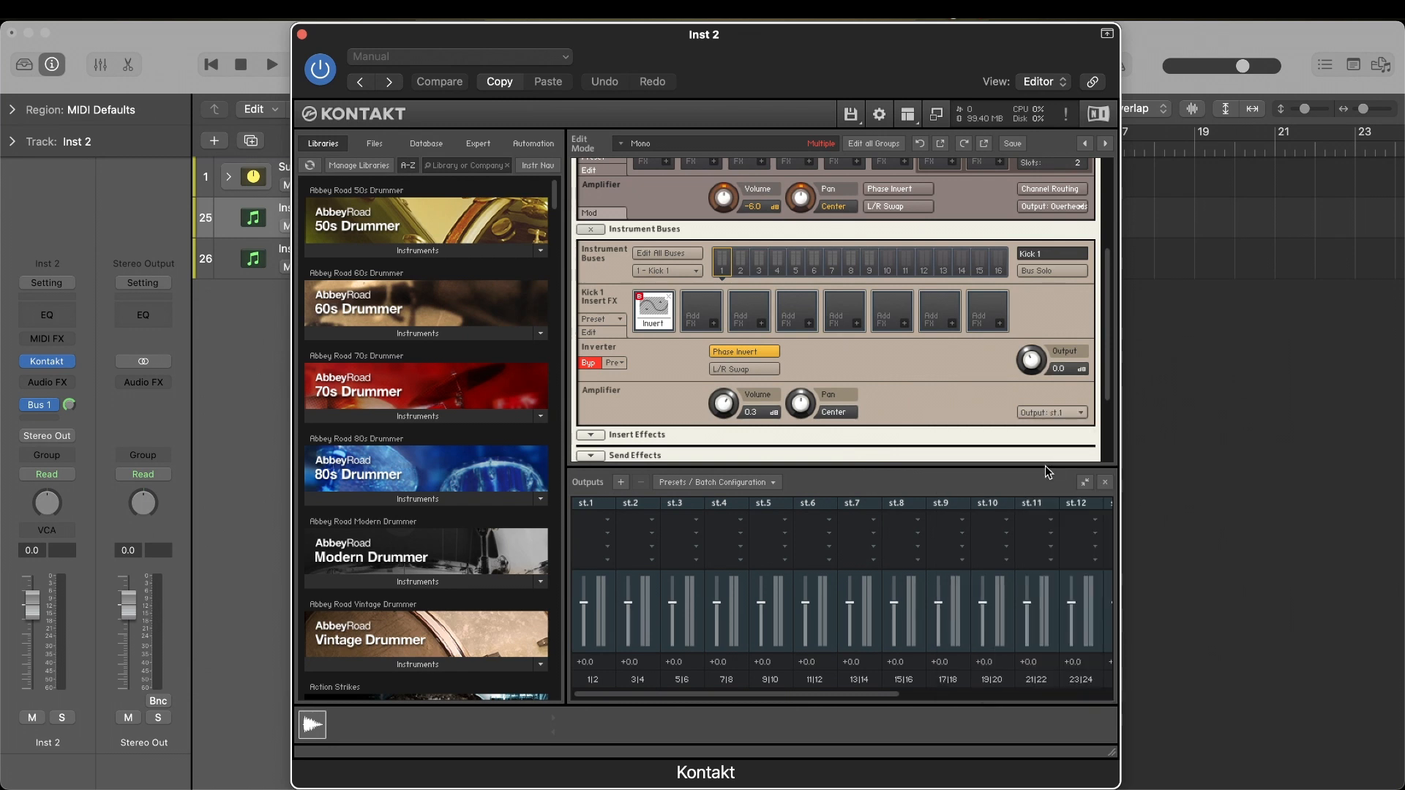
# Route the remaining Turnagain instrument buses to their matching outputs in order, from Kick 2 to st.2 through Tom 3 to st.7 and beyond.
pyautogui.click(740, 260)
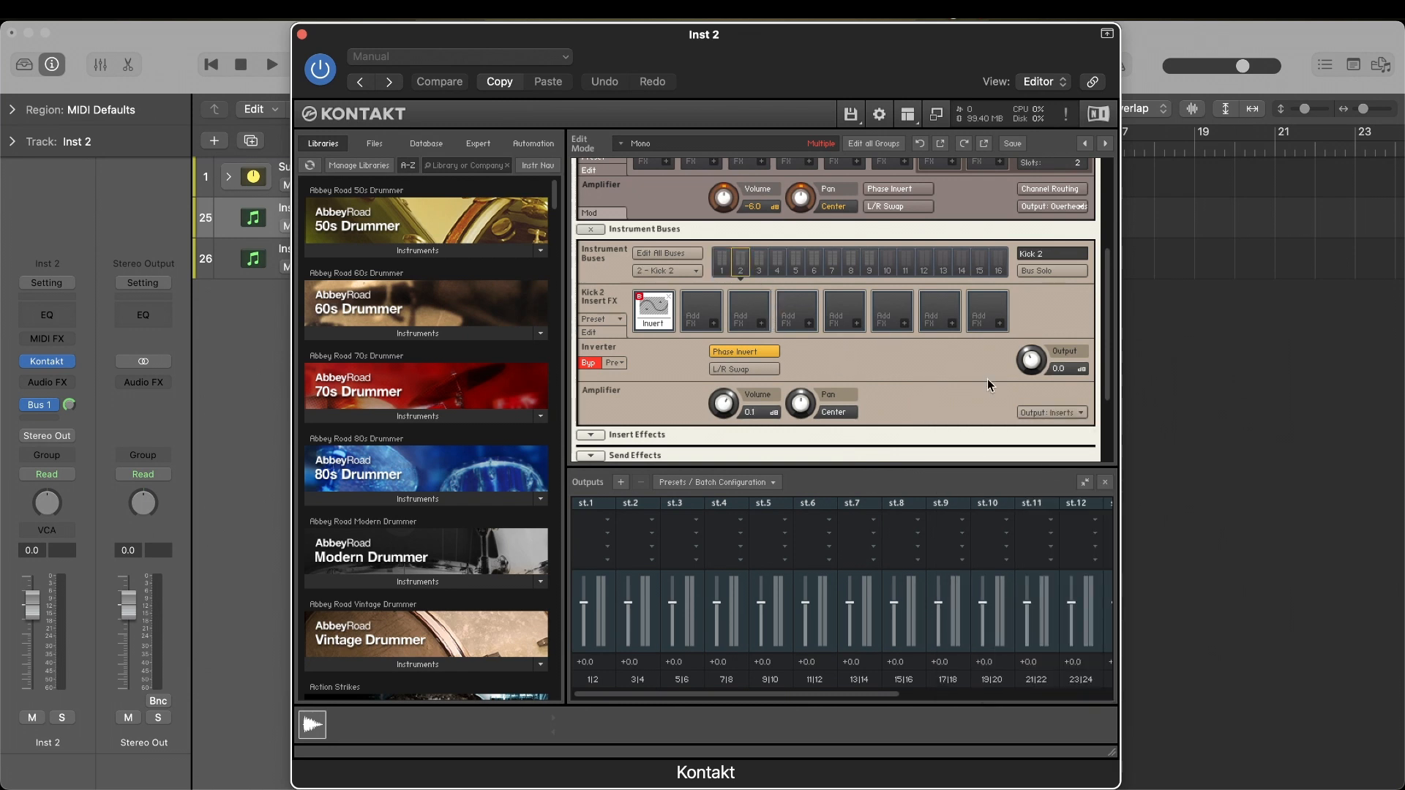
pyautogui.click(1049, 415)
pyautogui.click(1029, 481)
pyautogui.click(832, 259)
pyautogui.click(1051, 412)
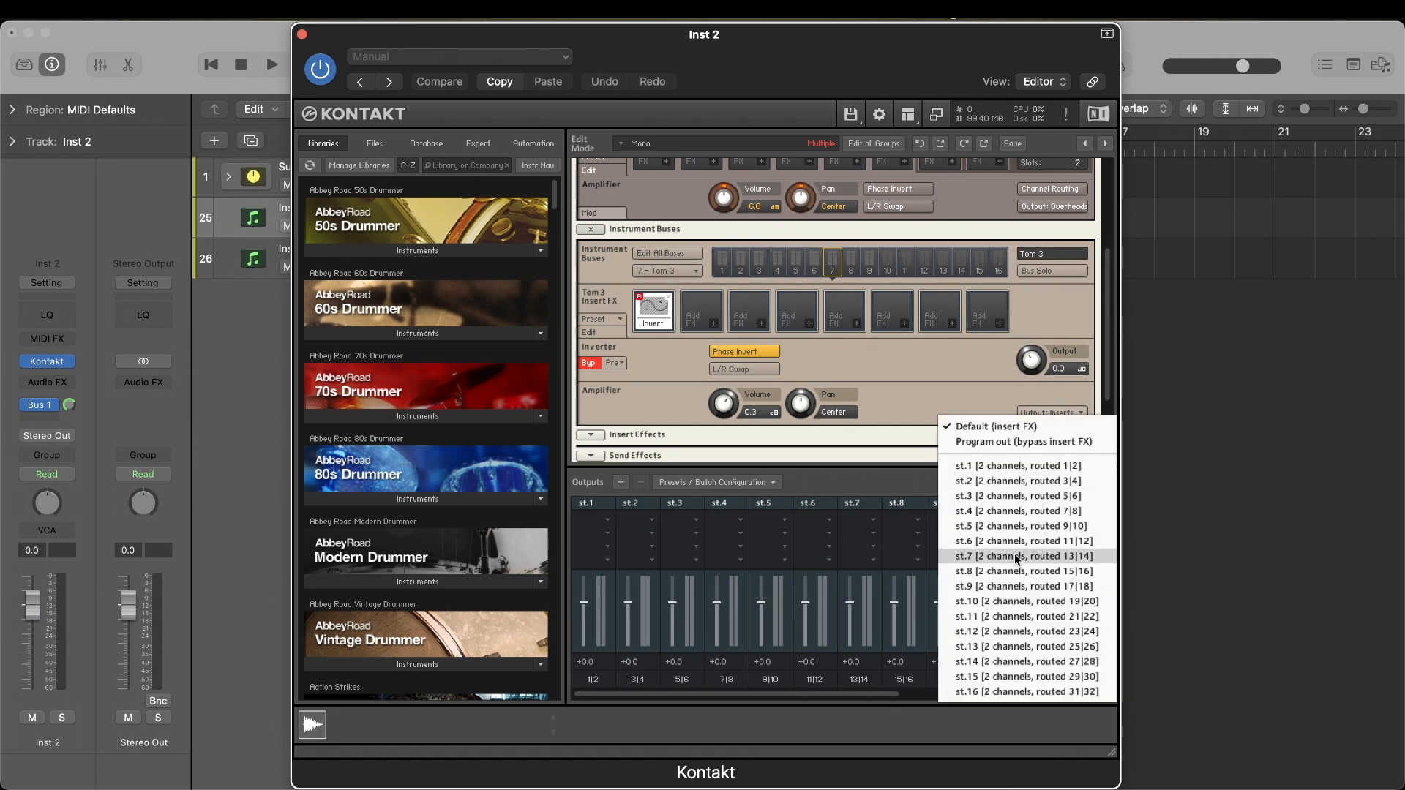
pyautogui.click(1017, 560)
pyautogui.click(869, 260)
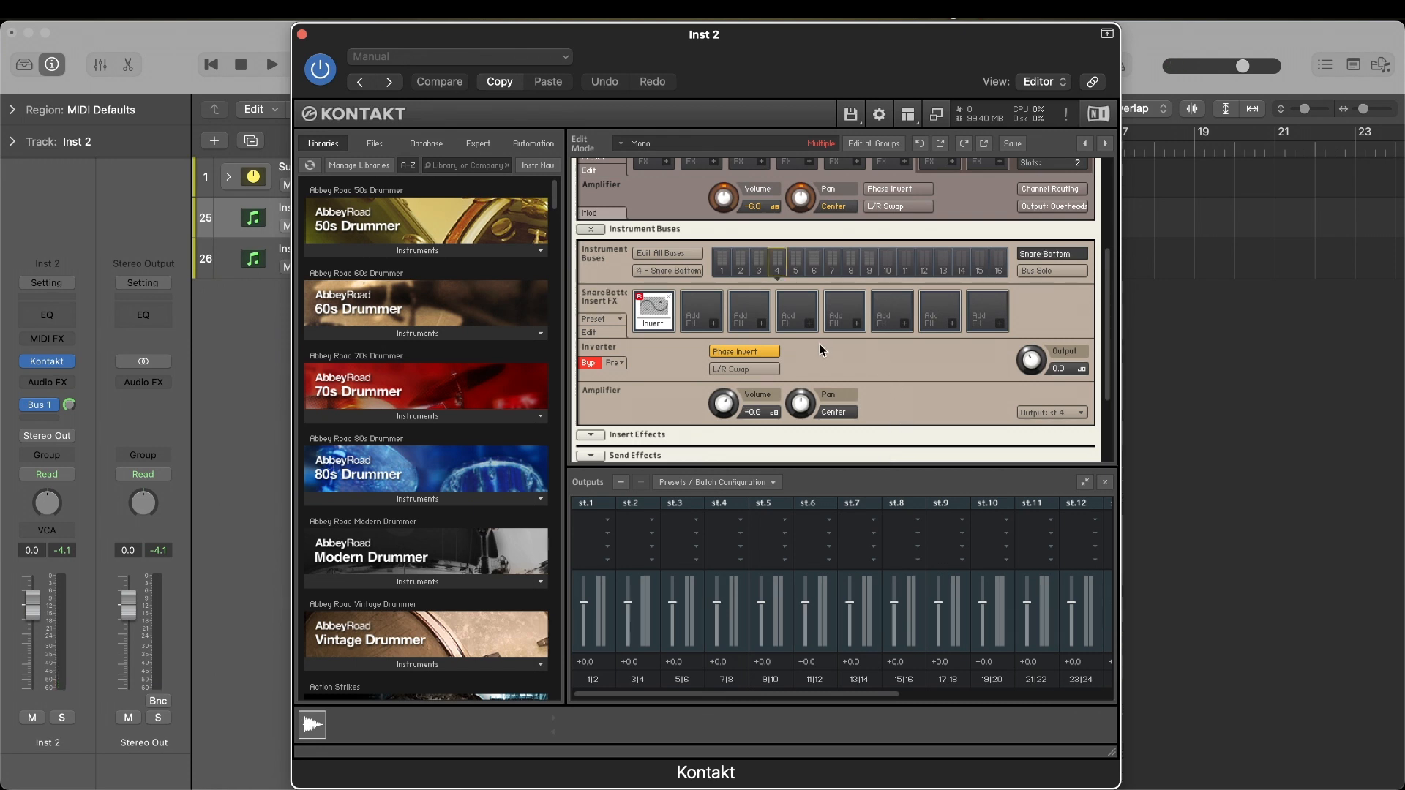
# Examine the T3 group's amplifier pan and output settings in Turnagain, and close the instrument window.
pyautogui.scroll(5, 819, 344)
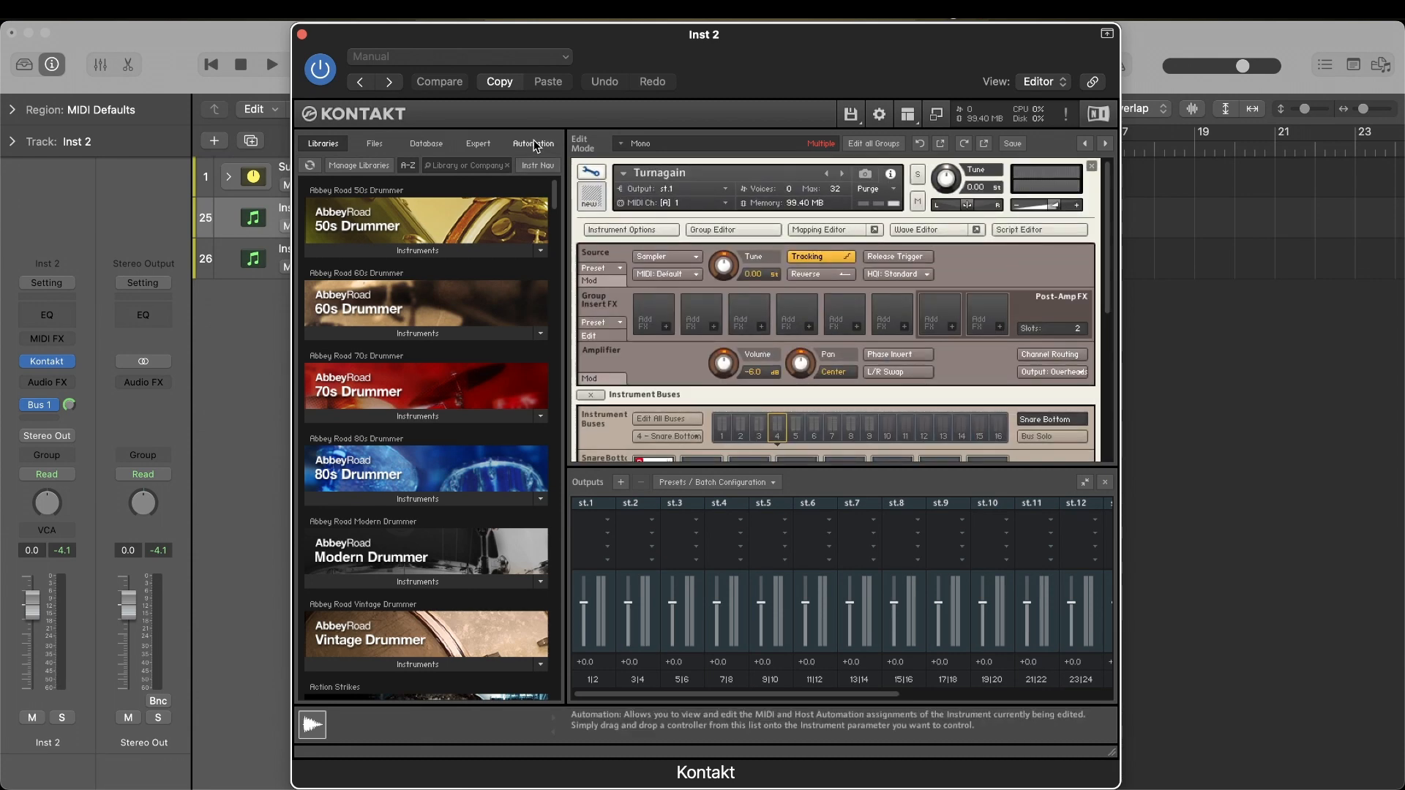
pyautogui.click(478, 144)
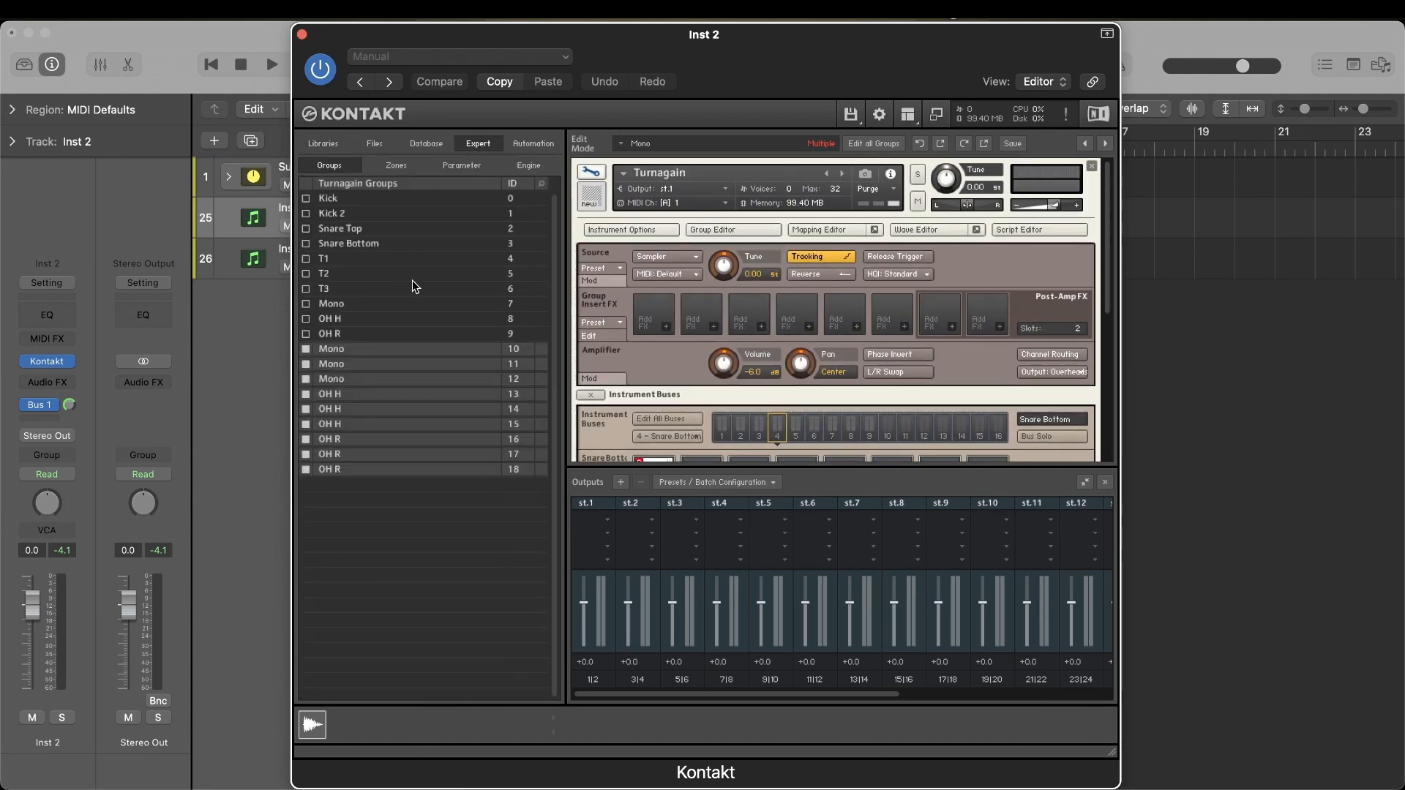
pyautogui.click(376, 288)
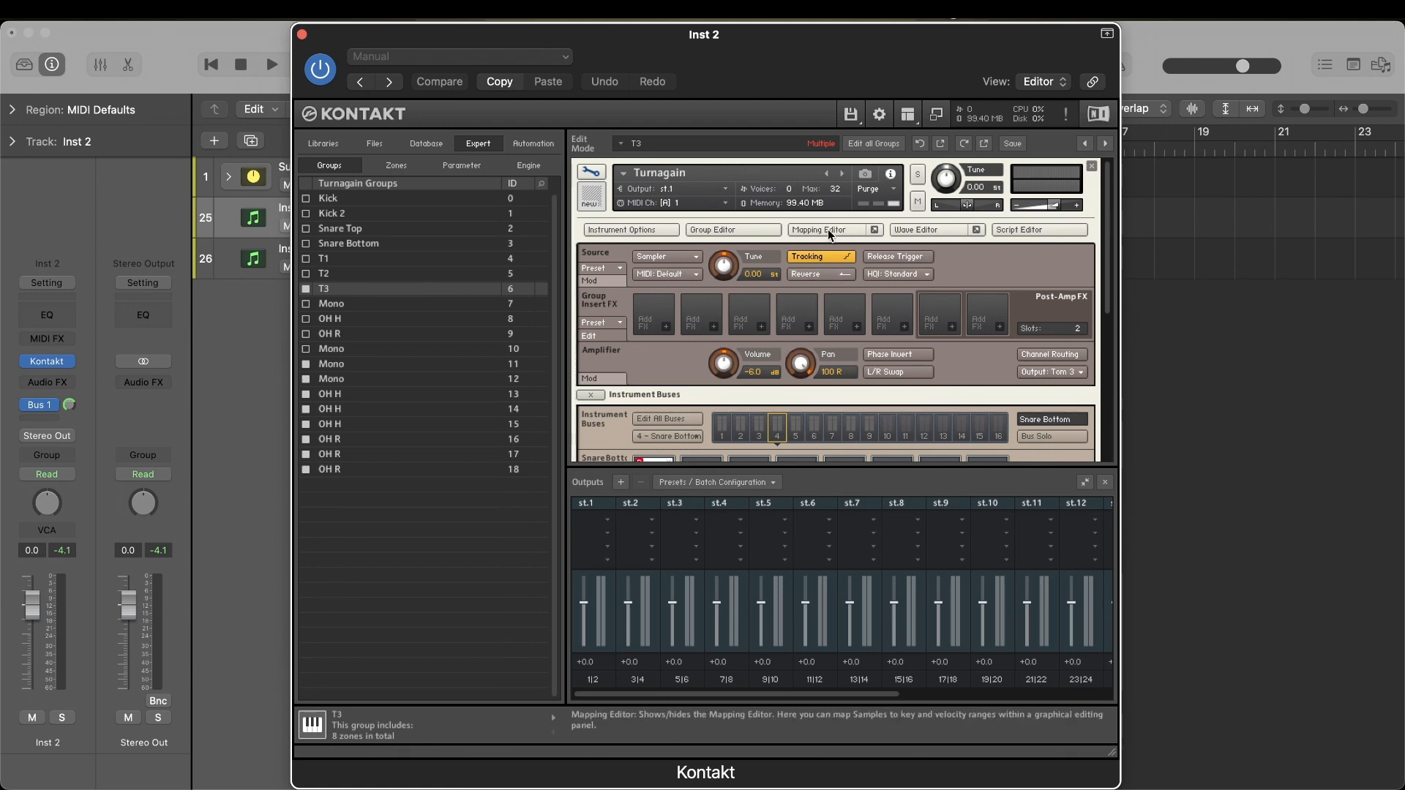
pyautogui.click(731, 230)
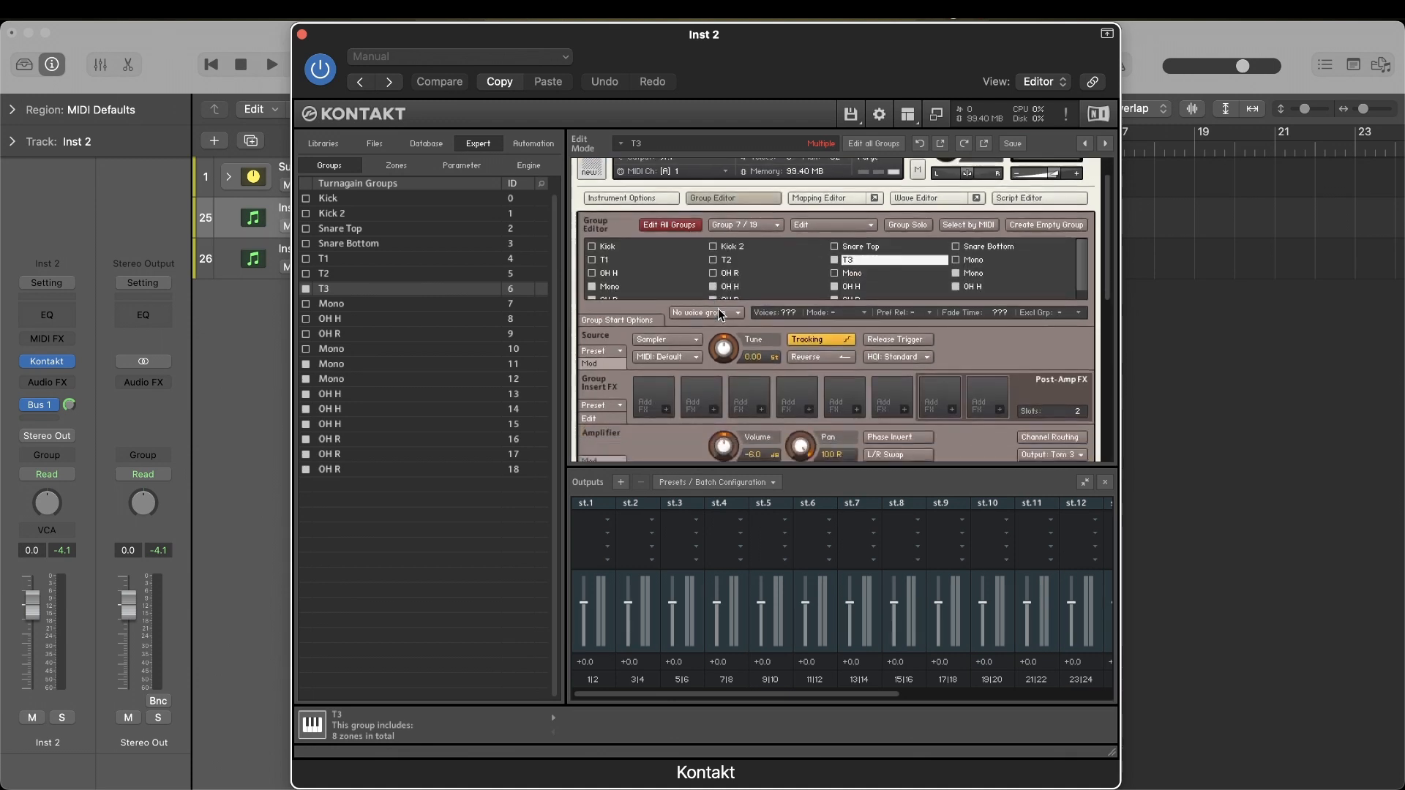
pyautogui.scroll(-5, 739, 336)
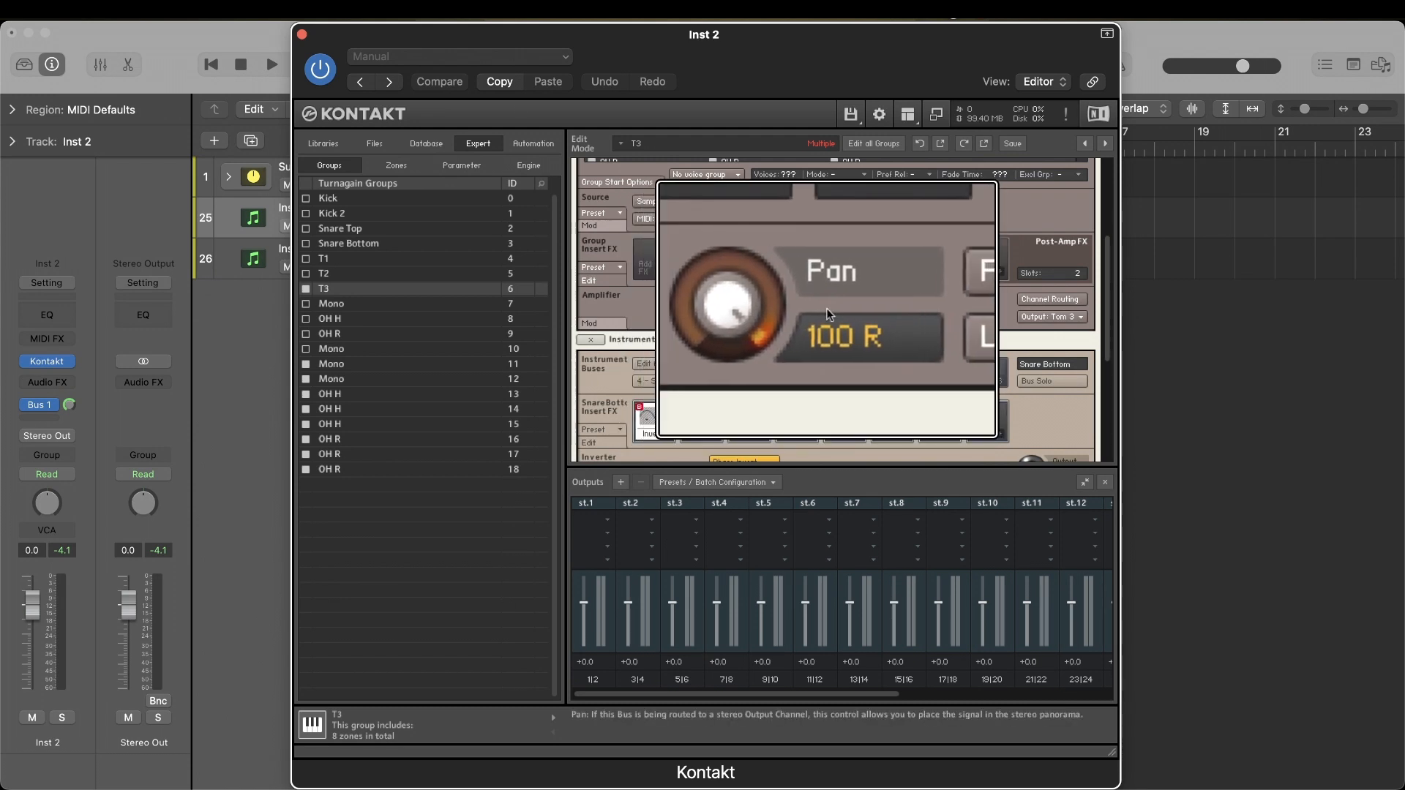
pyautogui.scroll(4, 824, 315)
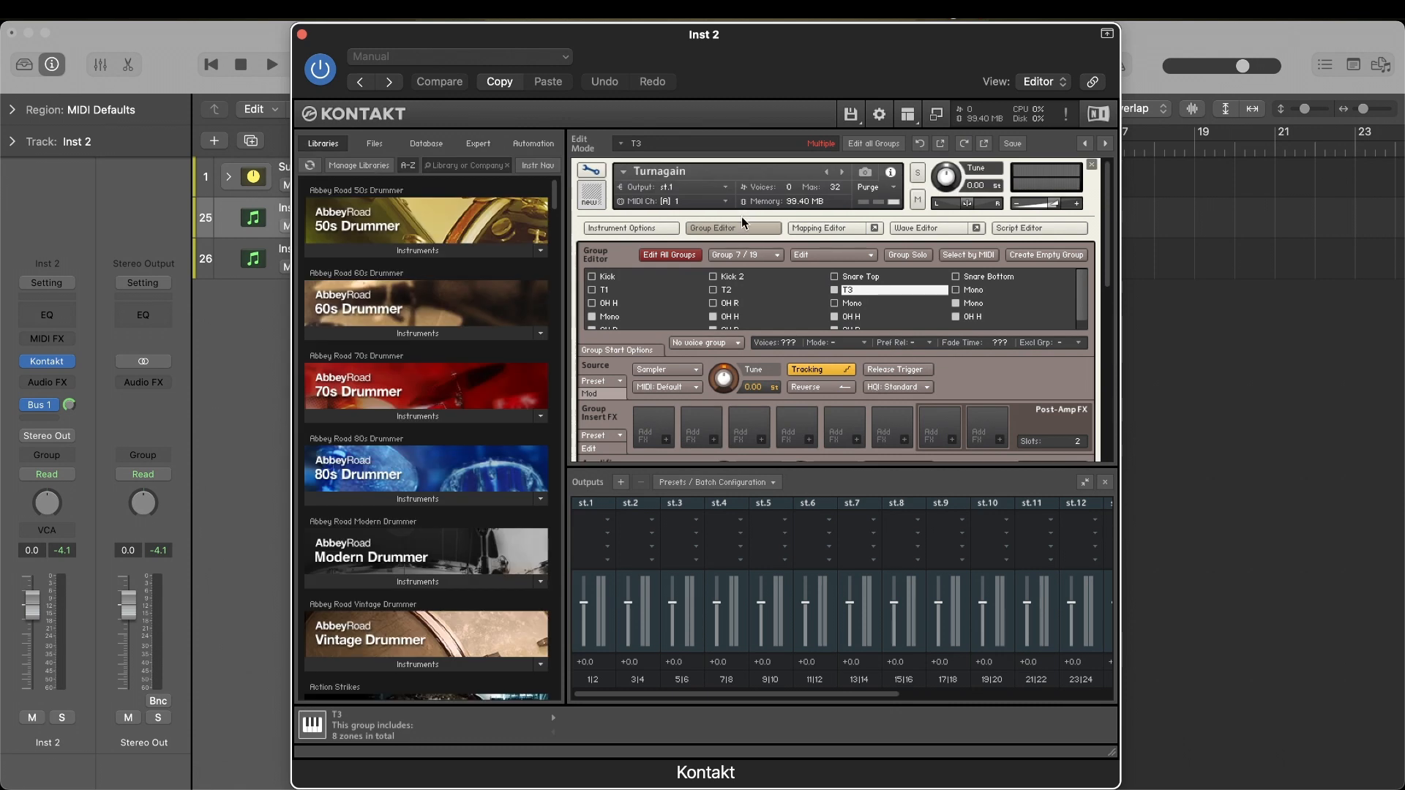
pyautogui.click(734, 229)
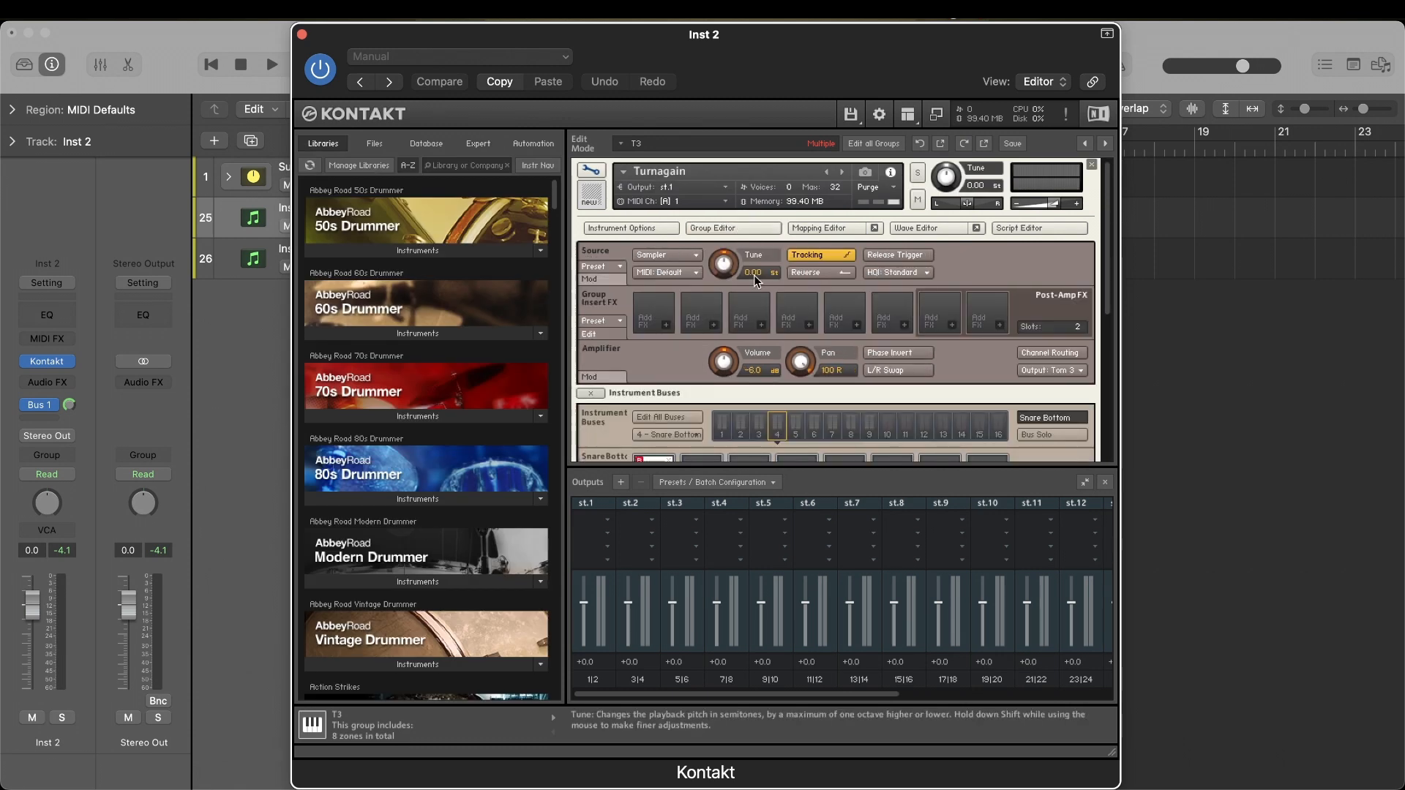
pyautogui.scroll(-5, 753, 278)
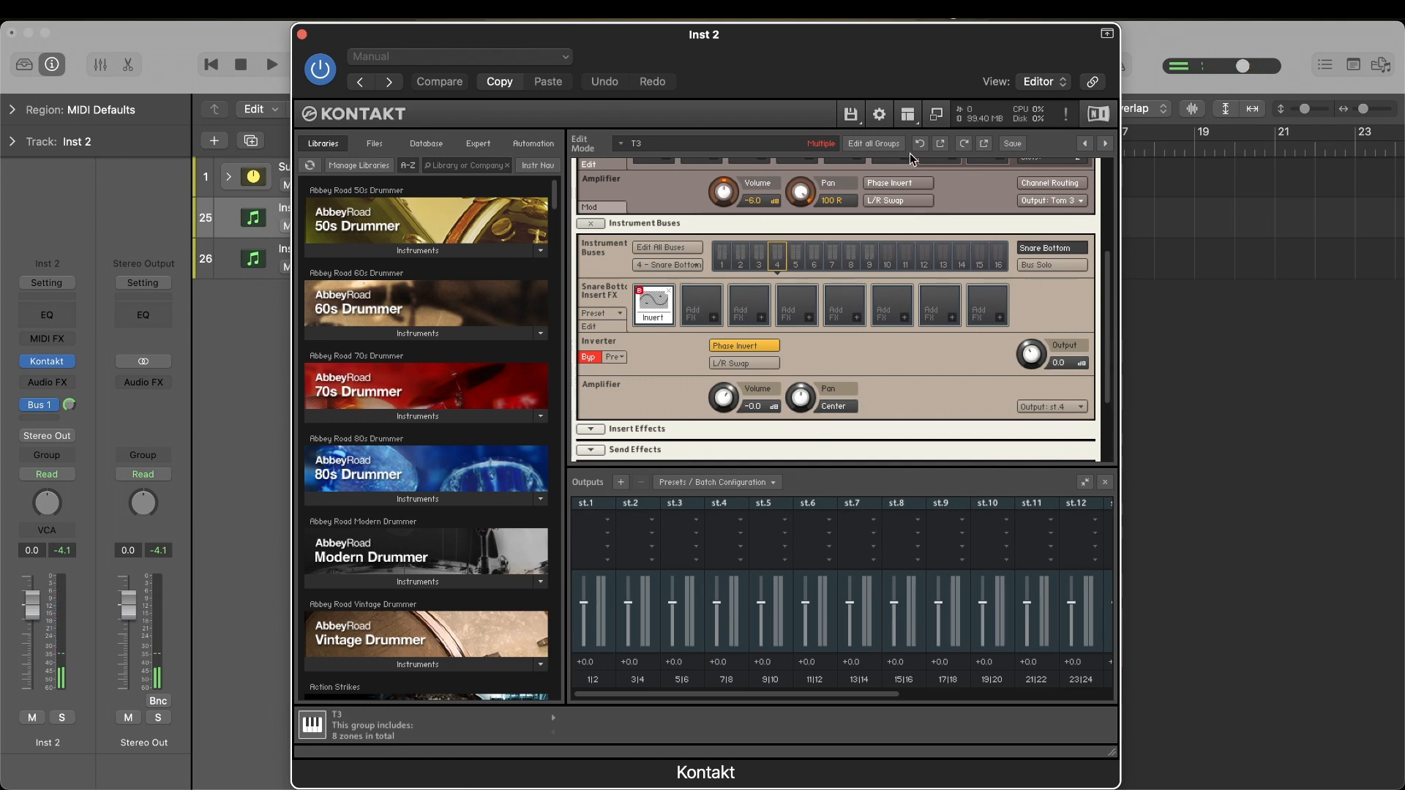
pyautogui.click(302, 34)
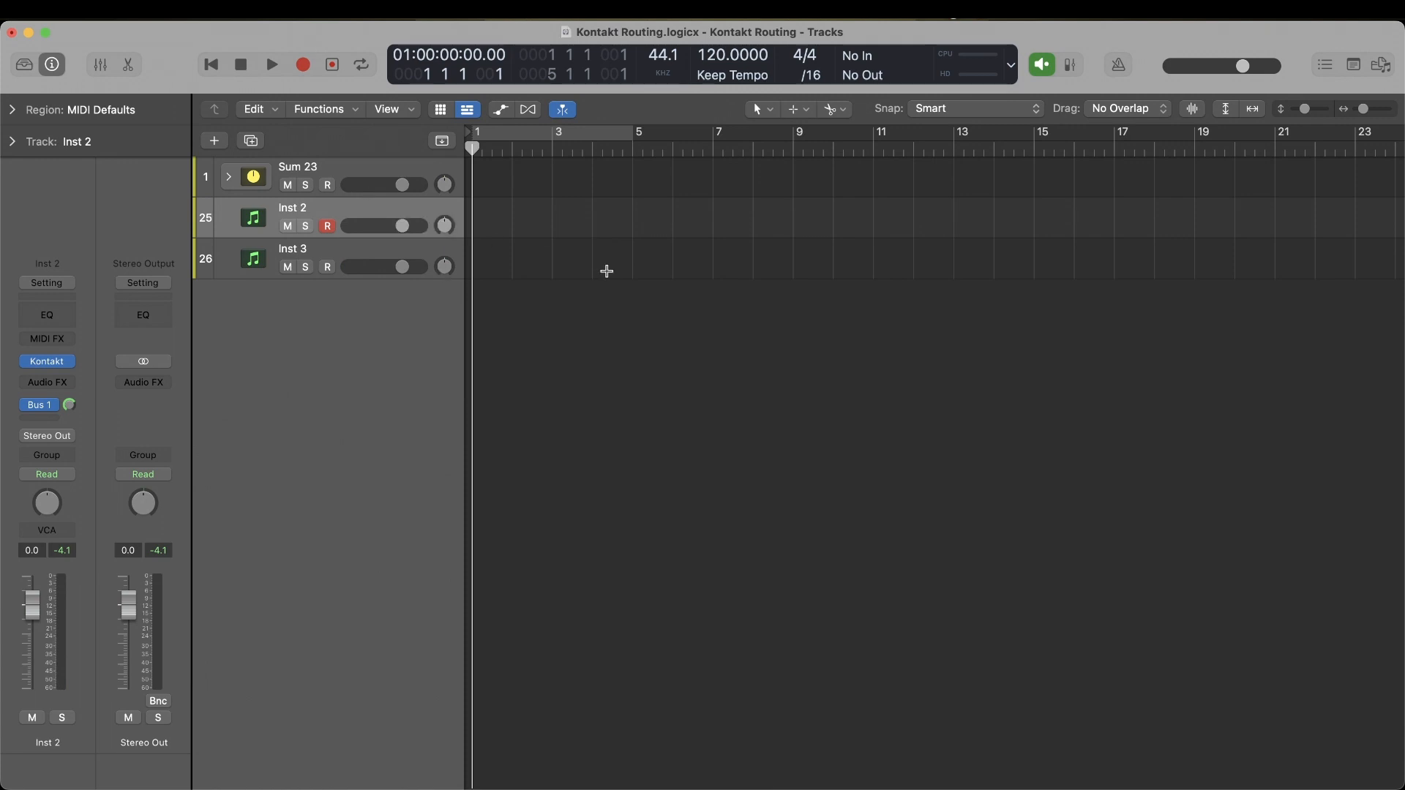
# Show the mixer and add eight aux output channels to the Inst 2 Kontakt channel.
pyautogui.press('x')
pyautogui.hscroll(-2, 636, 388)
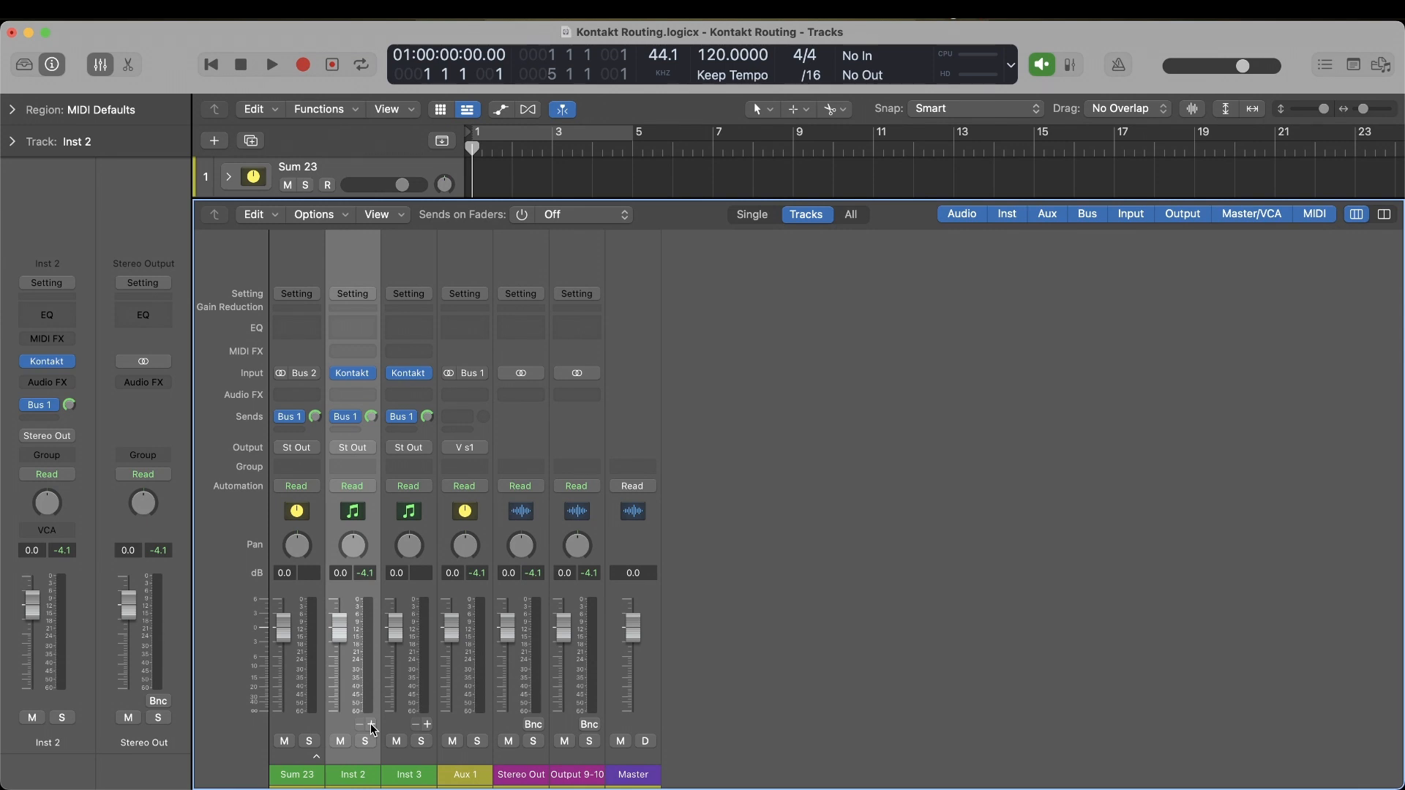
pyautogui.click(372, 724)
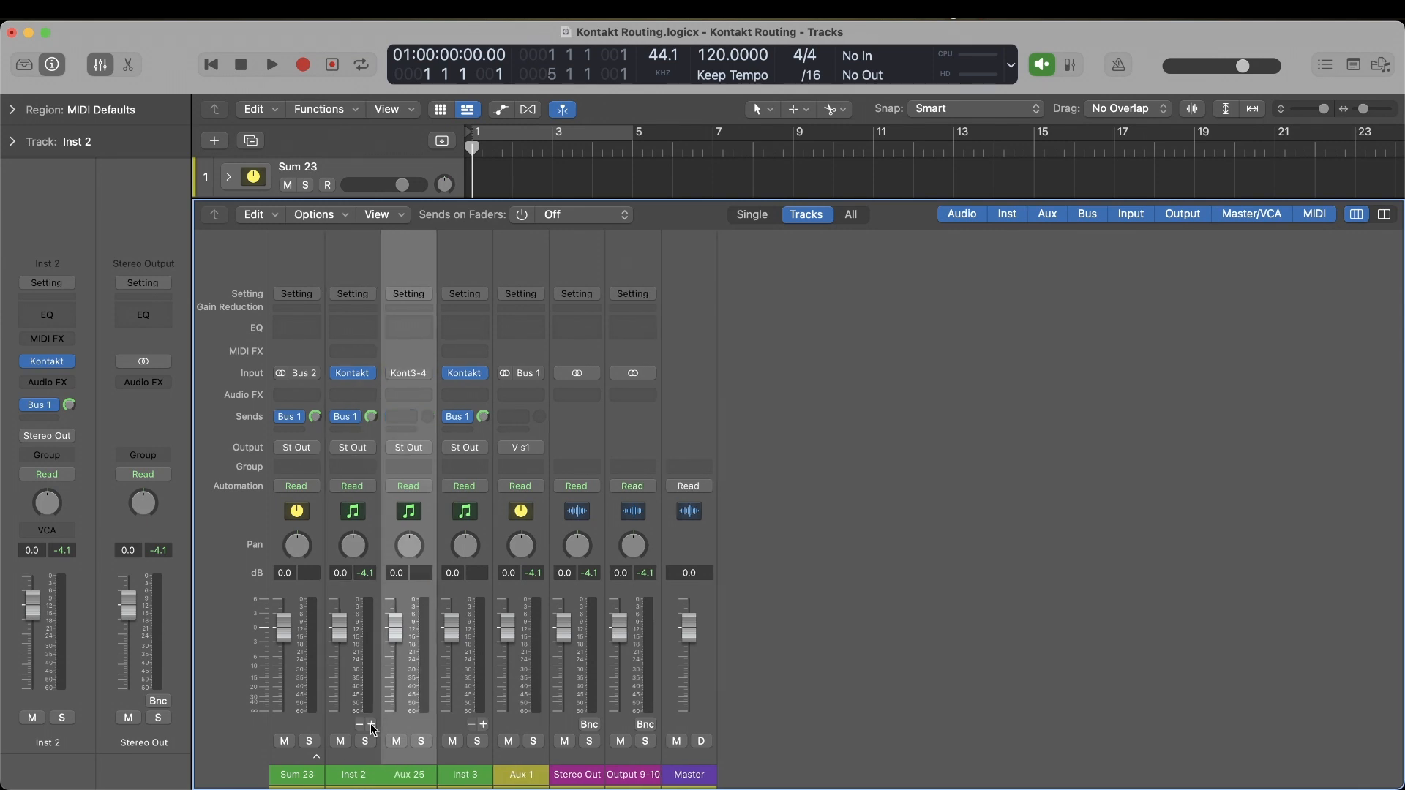
pyautogui.click(371, 724)
pyautogui.click(371, 724)
pyautogui.click(371, 724)
pyautogui.click(372, 724)
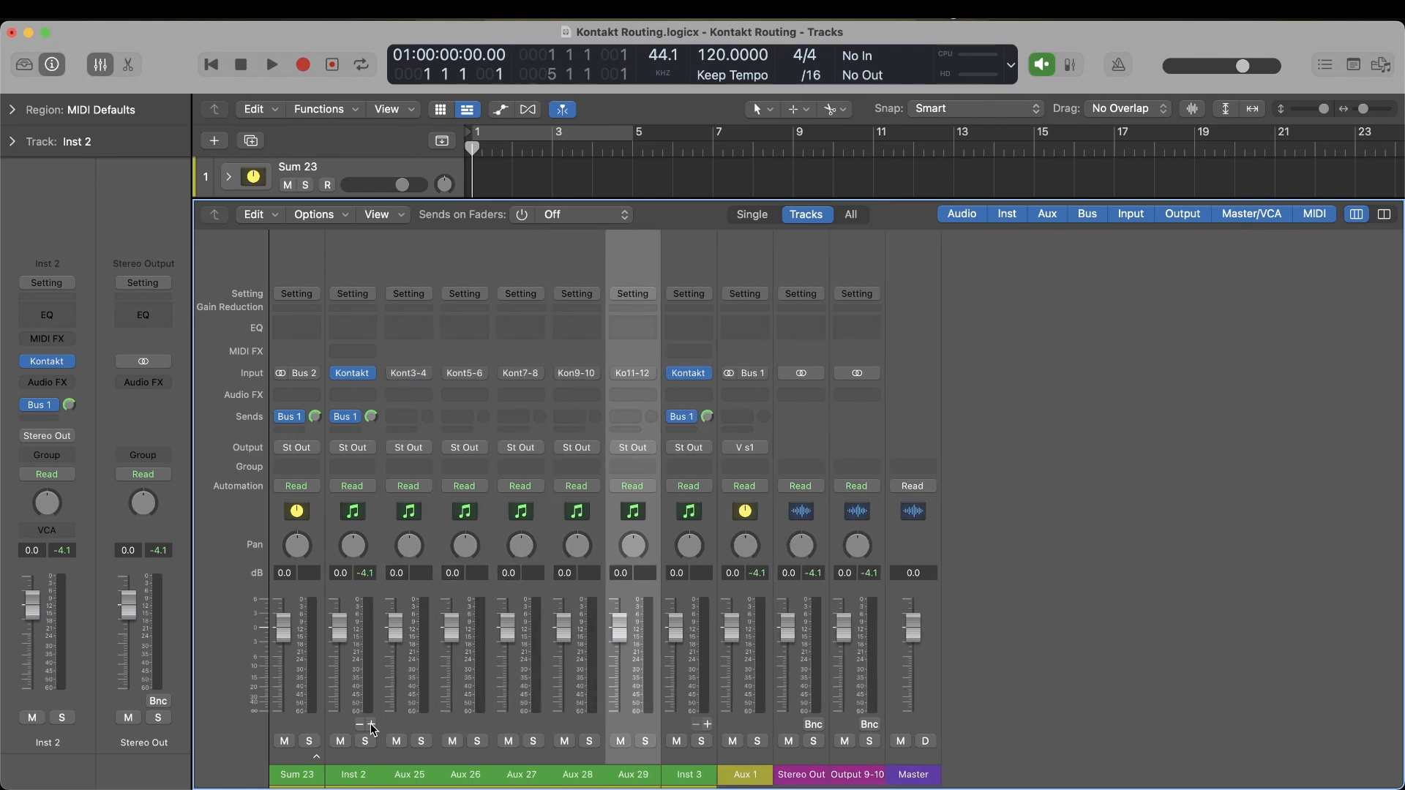
pyautogui.click(372, 724)
pyautogui.click(372, 724)
pyautogui.click(372, 725)
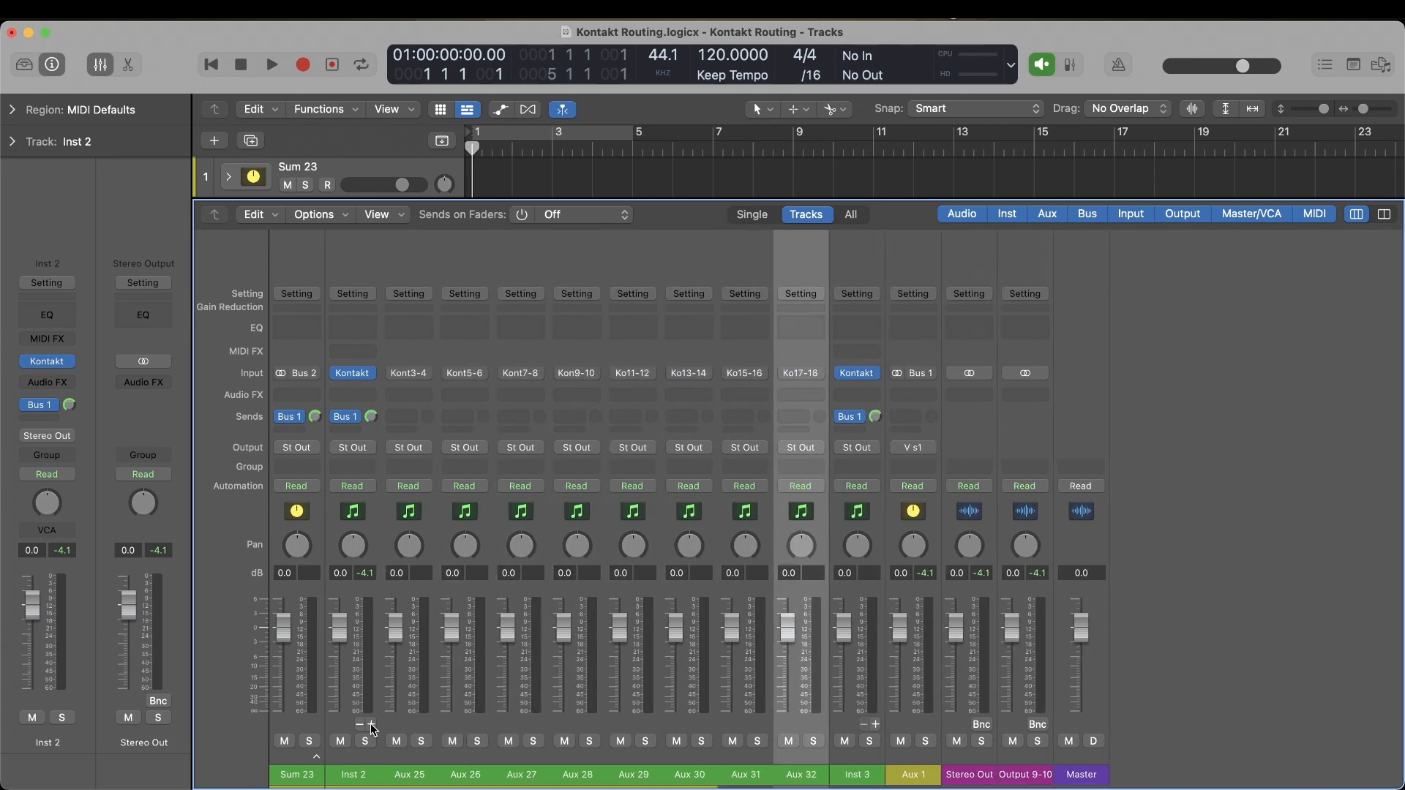
# Create arrange tracks for the eight new aux channels, Aux 25 to Aux 32, and hide the mixer.
pyautogui.moveTo(409, 263); pyautogui.dragTo(793, 278)
pyautogui.rightClick(797, 265)
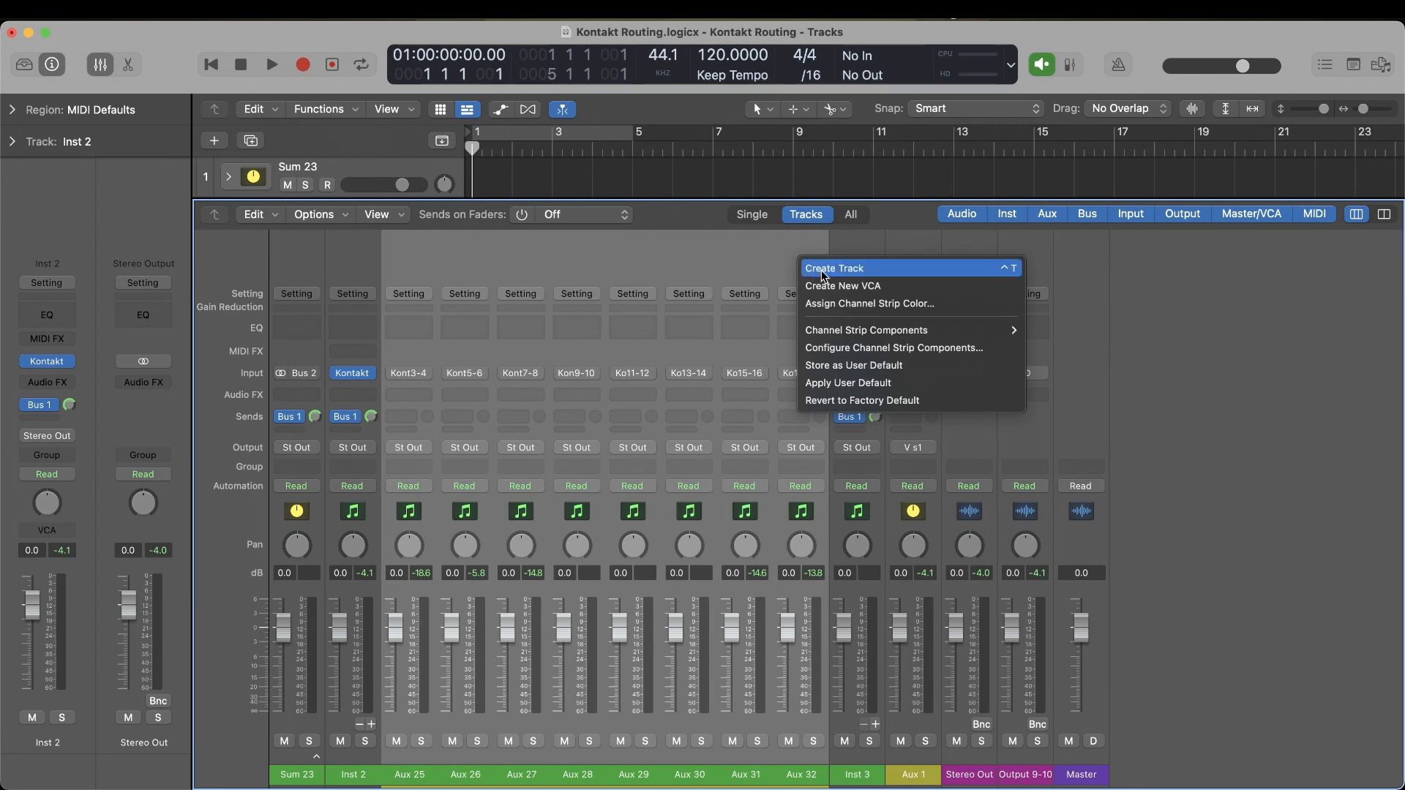
pyautogui.click(823, 275)
pyautogui.press('x')
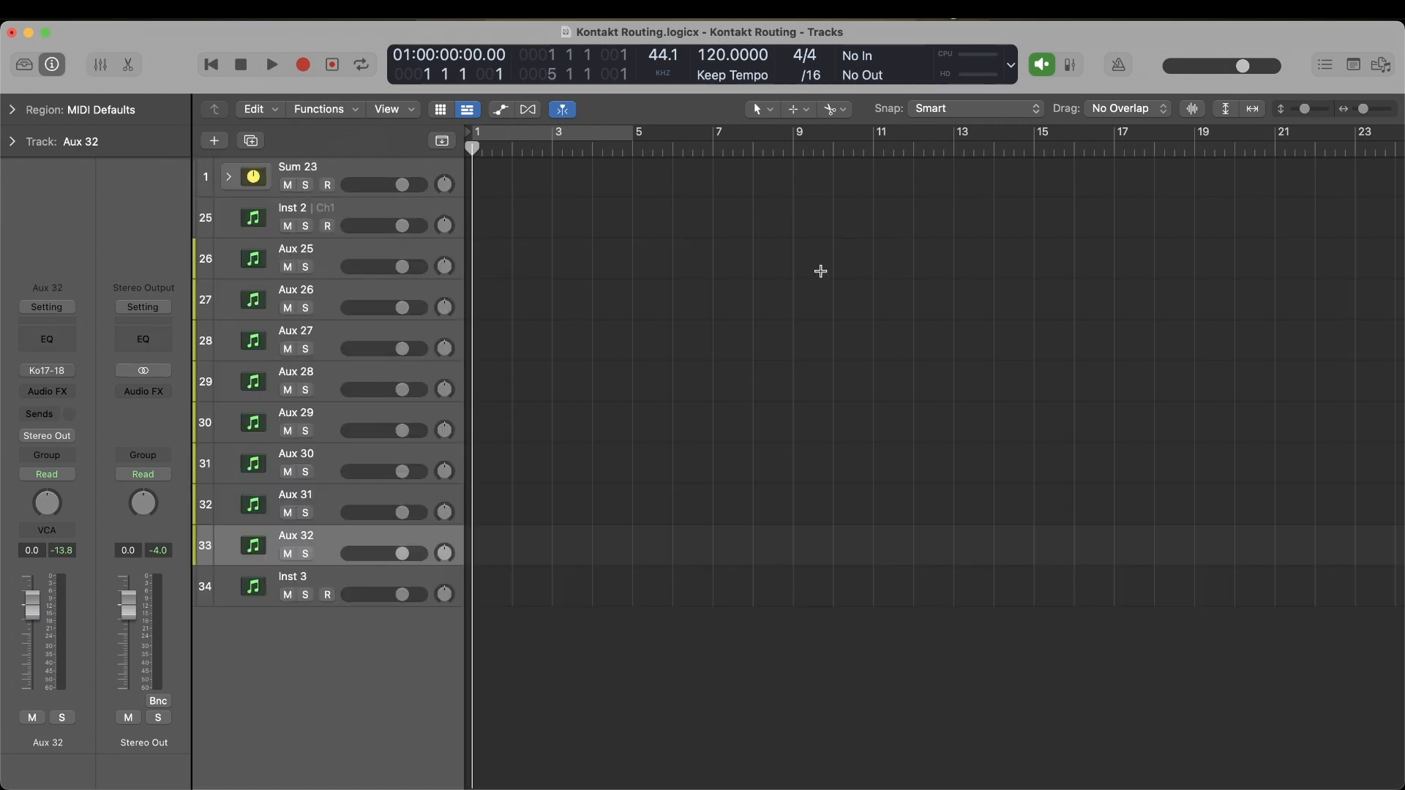
# Group the tracks from Inst 2 through Aux 32 into a summing stack.
pyautogui.keyDown('shift'); pyautogui.click(351, 212); pyautogui.keyUp('shift')
pyautogui.rightClick(350, 208)
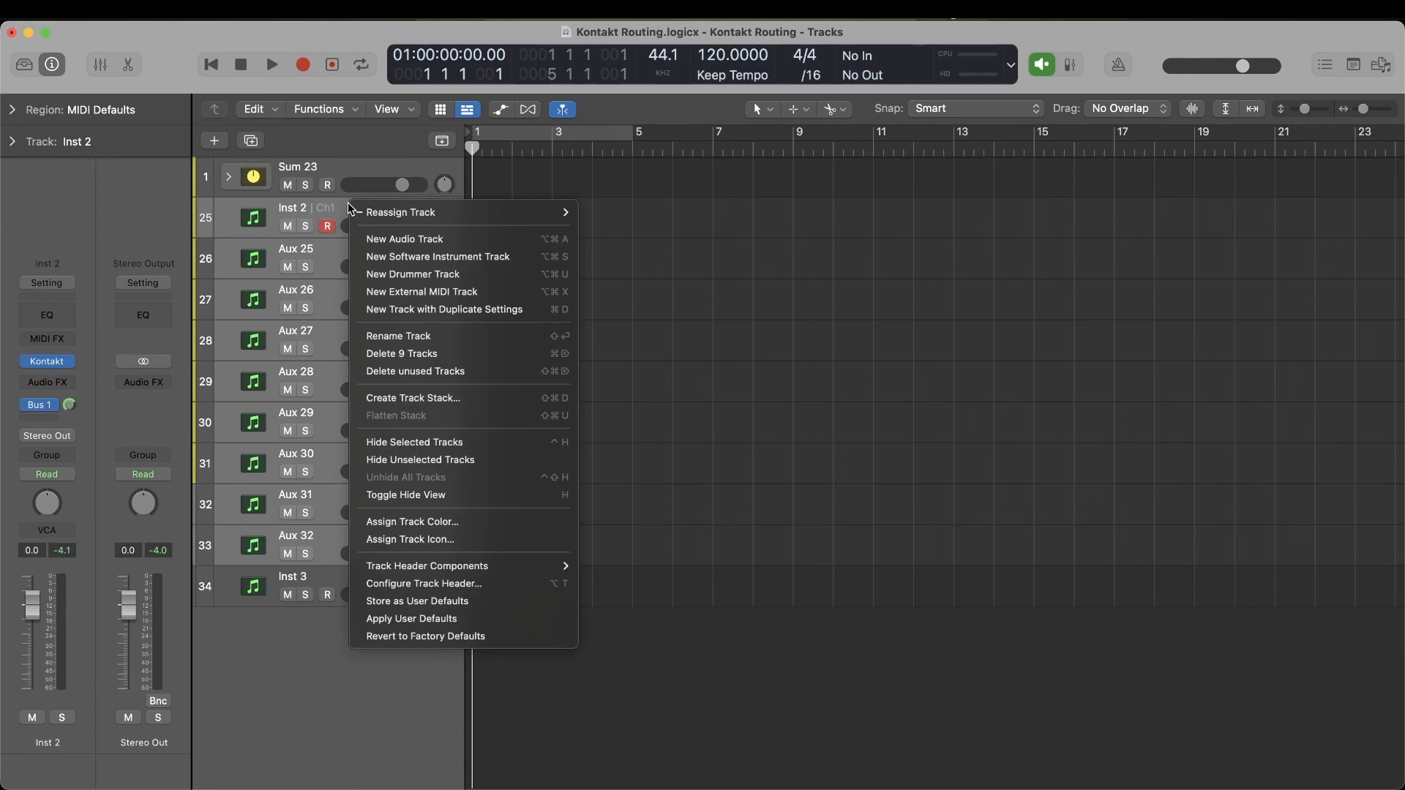
pyautogui.click(477, 397)
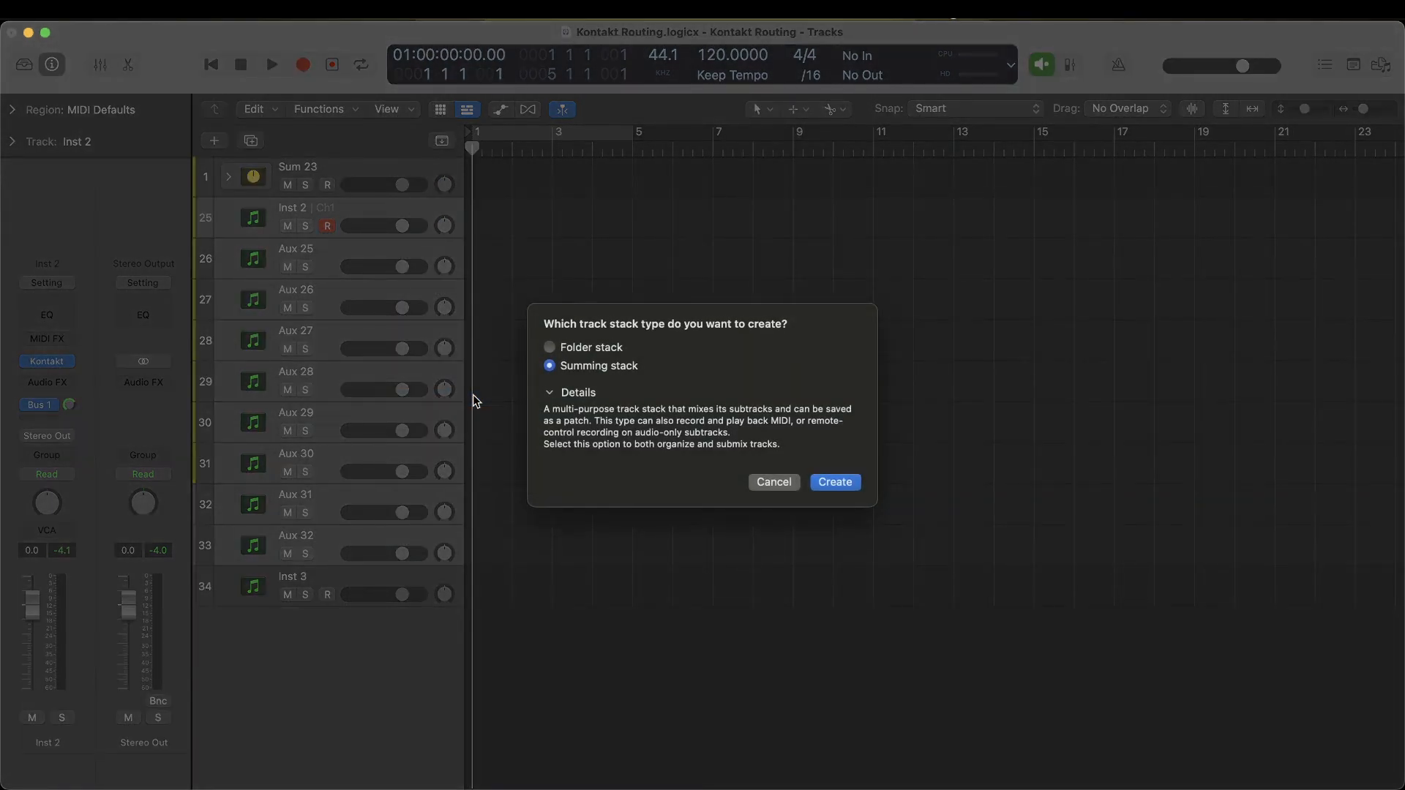
pyautogui.press('Return')
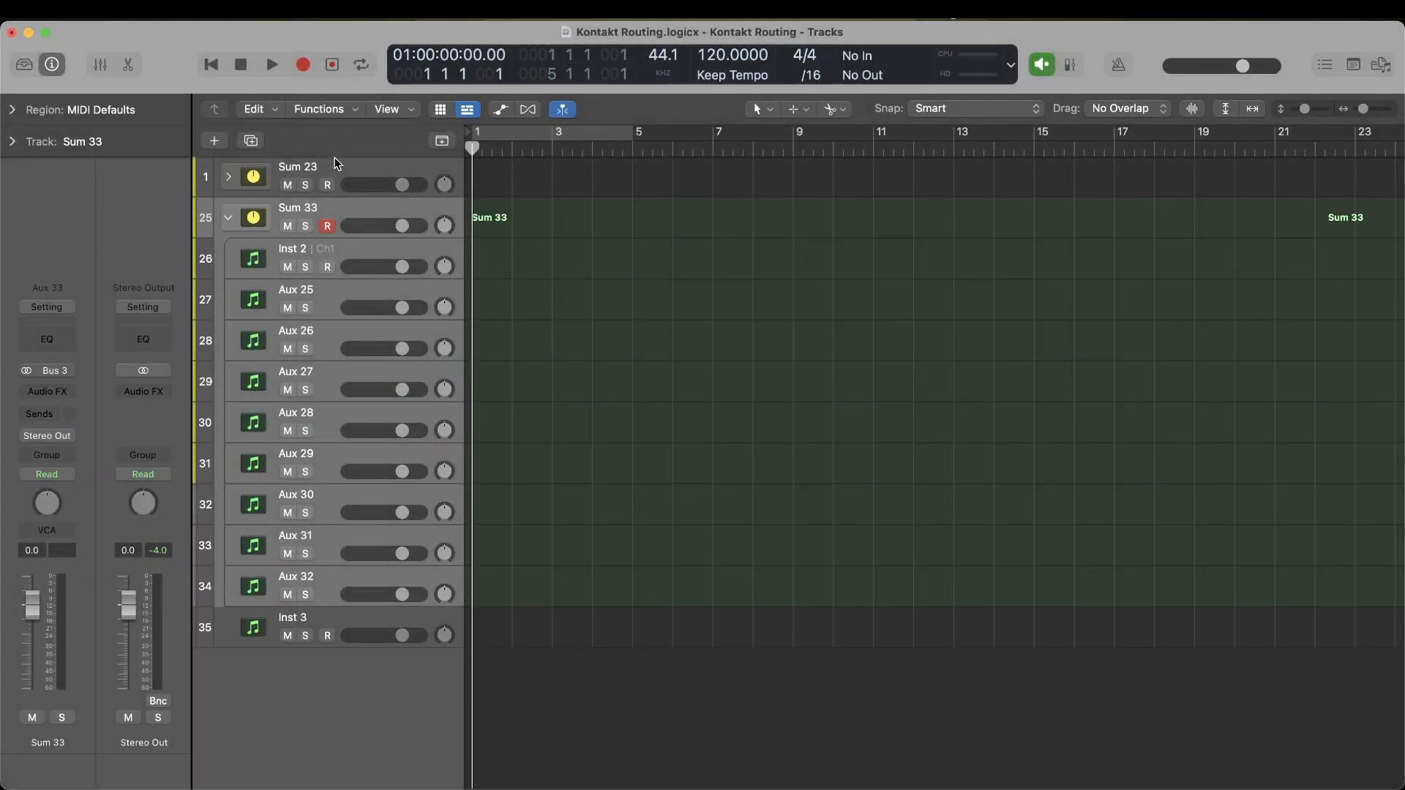
# Rename the new stack's first seven subtracks in order as Kick 1, Kick 2, Snare 1, Snare 2, Tom 1, Tom 2 and Tom 3.
pyautogui.click(353, 256)
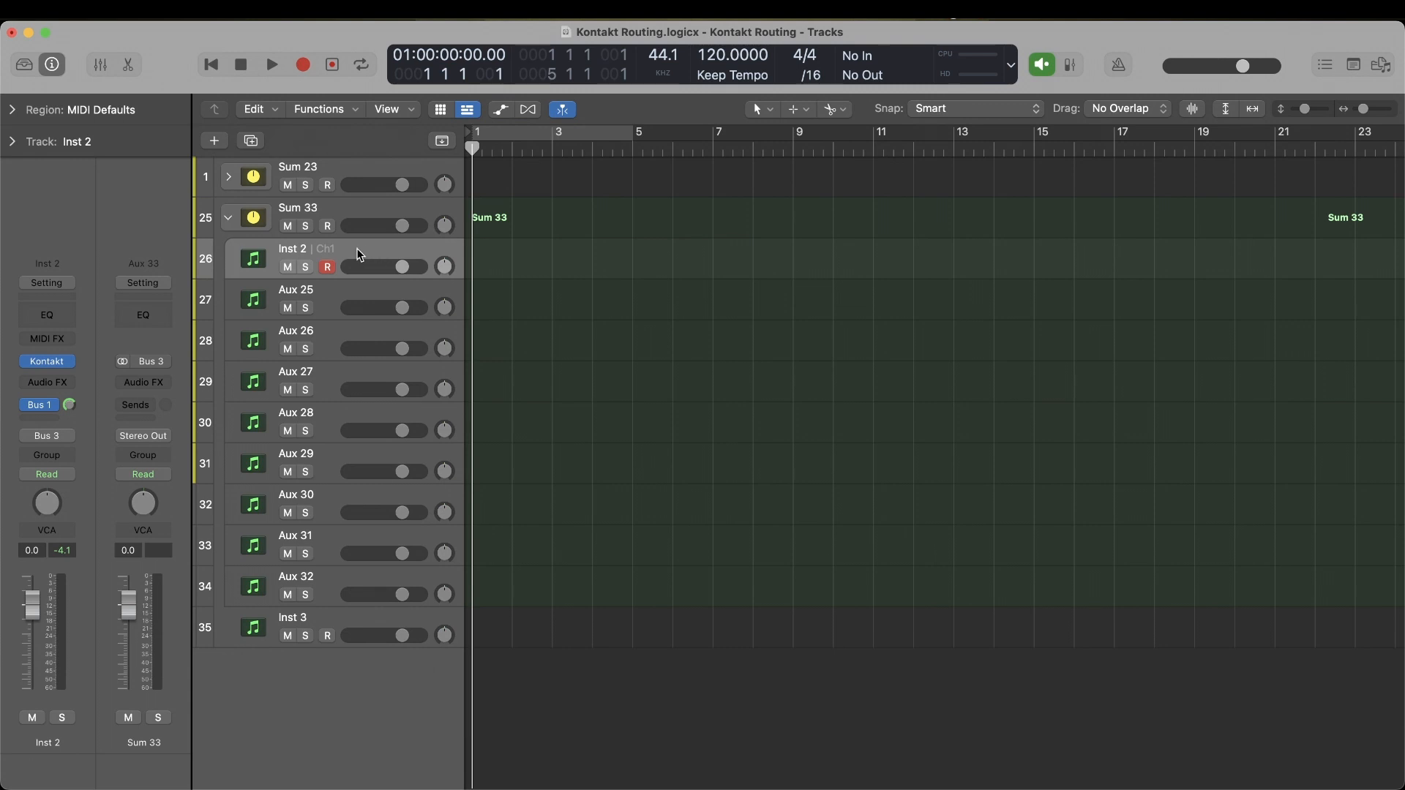
pyautogui.doubleClick(316, 251)
pyautogui.write('KICK 1')
pyautogui.doubleClick(282, 252)
pyautogui.write('Kick 1')
pyautogui.doubleClick(296, 290)
pyautogui.write('Kick 2')
pyautogui.doubleClick(311, 332)
pyautogui.write('Snare 1')
# Pan the Tom 1 subtrack to the left and the Tom 3 subtrack to the right, and reselect Kick 1.
pyautogui.moveTo(444, 430); pyautogui.dragTo(444, 455)
pyautogui.moveTo(444, 513); pyautogui.dragTo(444, 487)
pyautogui.click(354, 252)
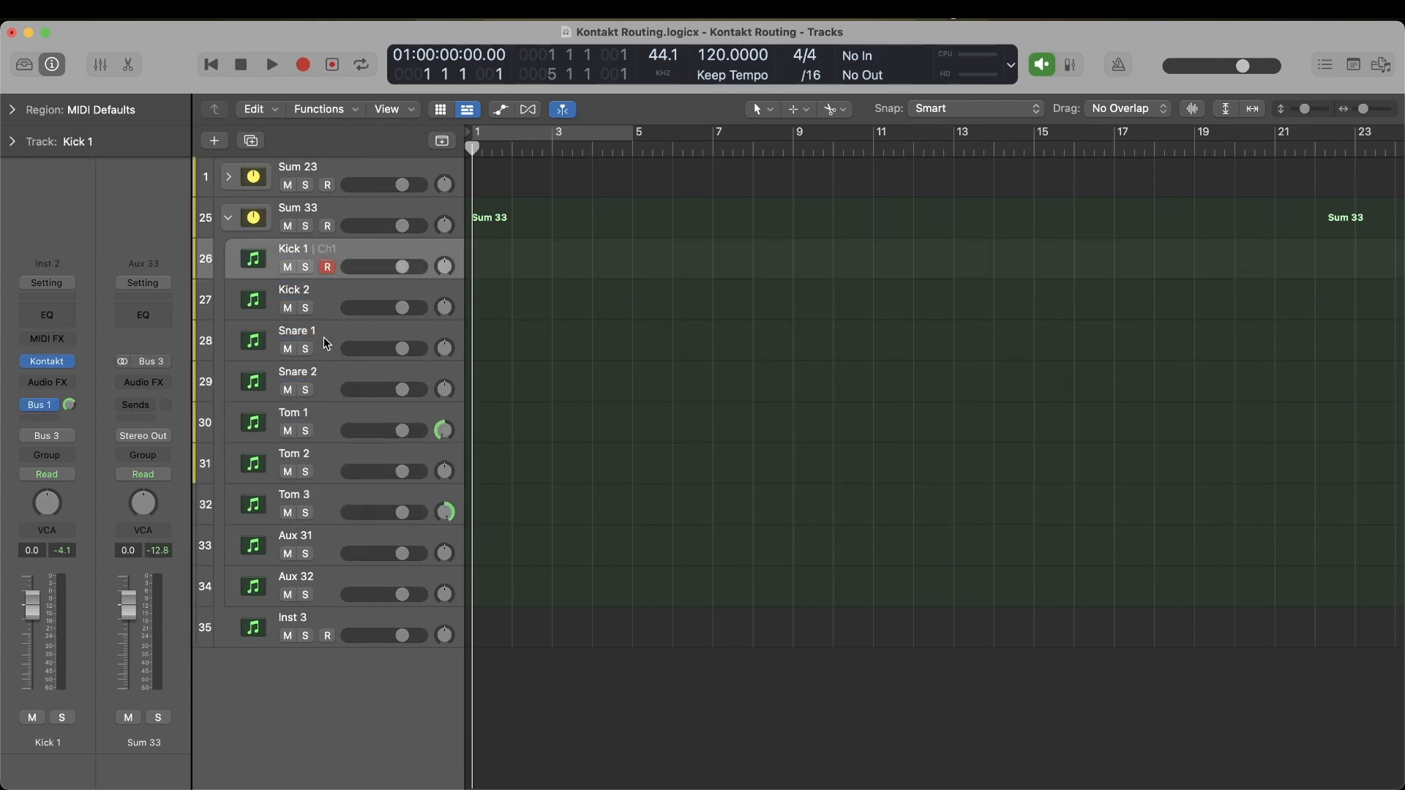
# Rename the subtracks Aux 31 and Aux 32 as Overhead and Room, and reselect the Kick 1 subtrack.
pyautogui.doubleClick(296, 535)
pyautogui.write('Overhead')
pyautogui.doubleClick(297, 577)
pyautogui.write('Room')
pyautogui.click(354, 254)
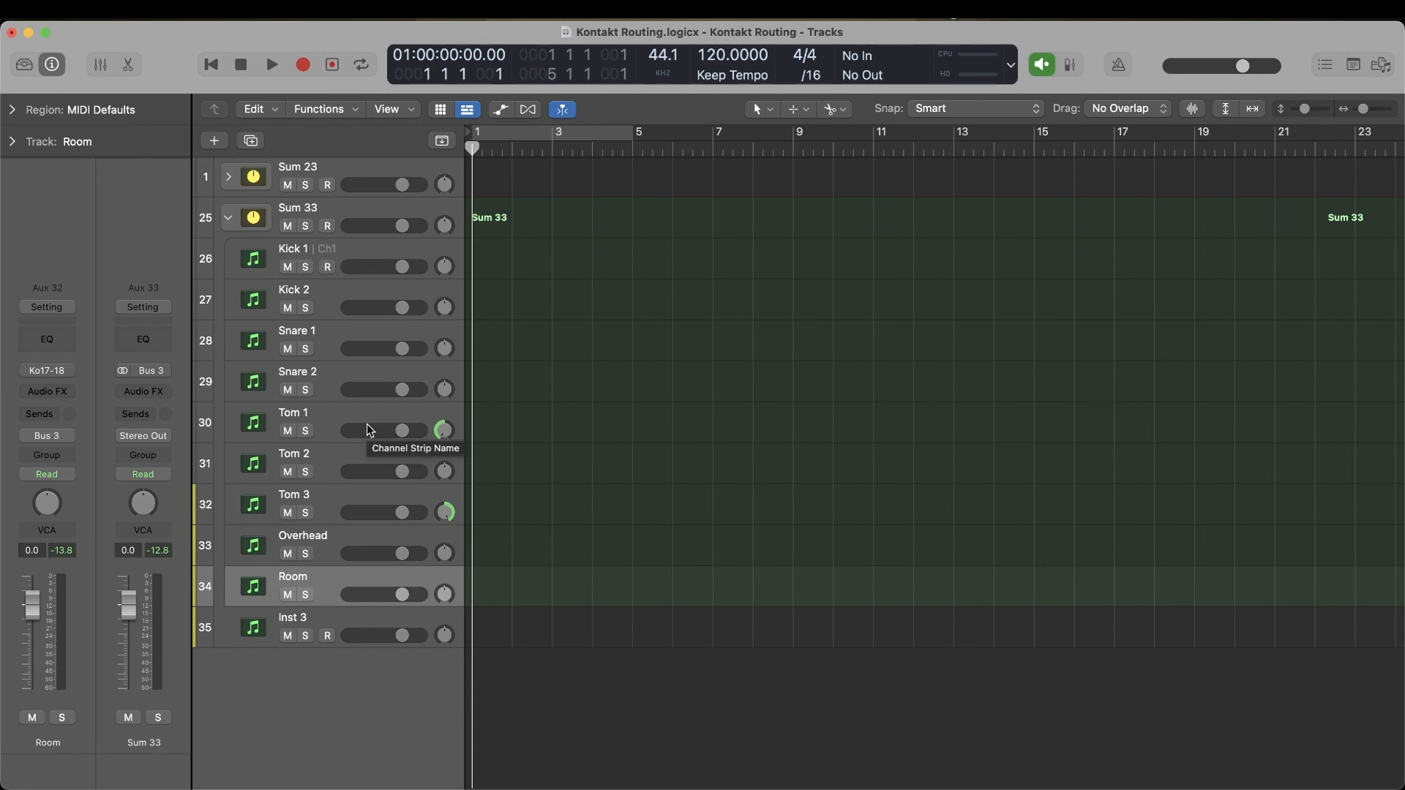
pyautogui.click(352, 254)
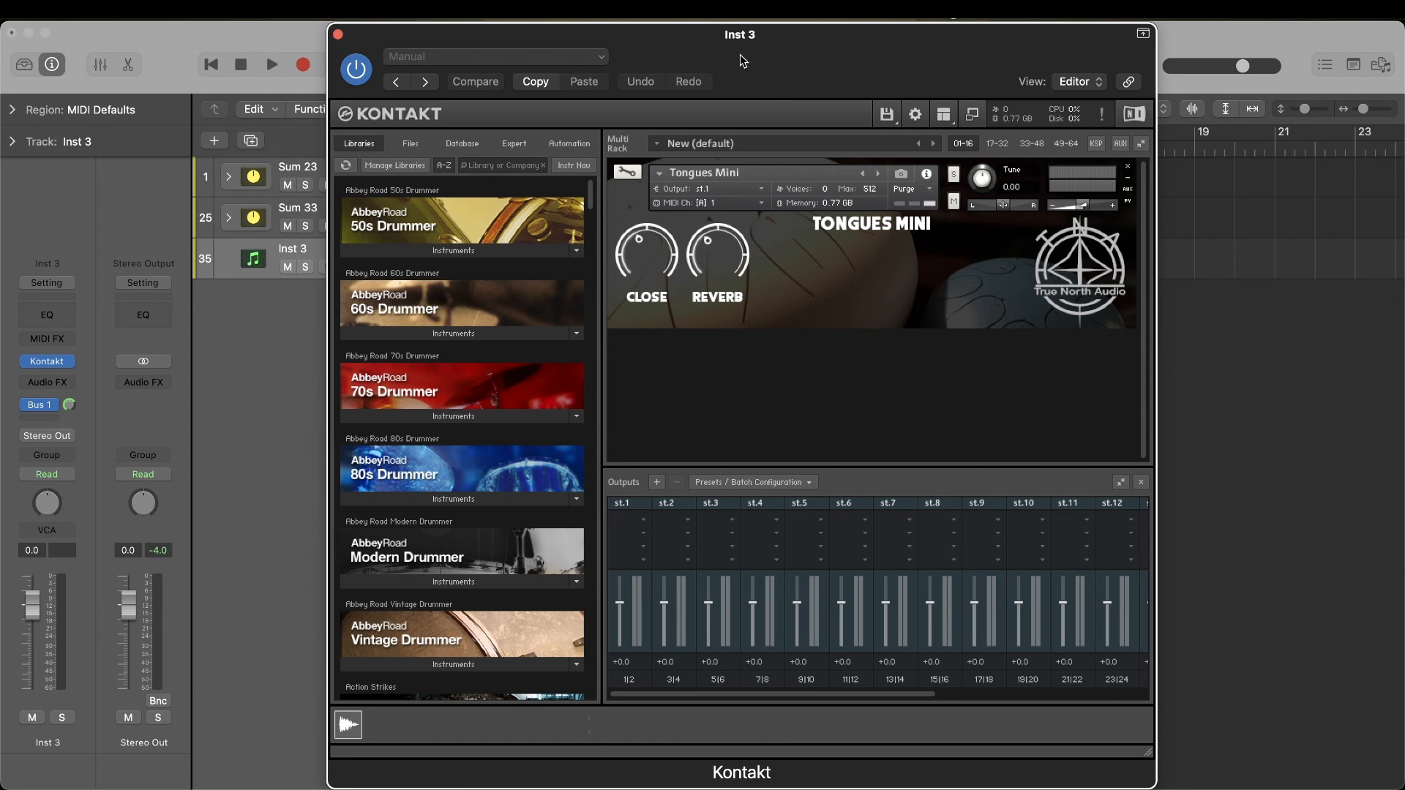
# Review the output channels offered for the Tongues Mini instrument on Inst 3 without changing its output.
pyautogui.click(703, 174)
pyautogui.click(739, 192)
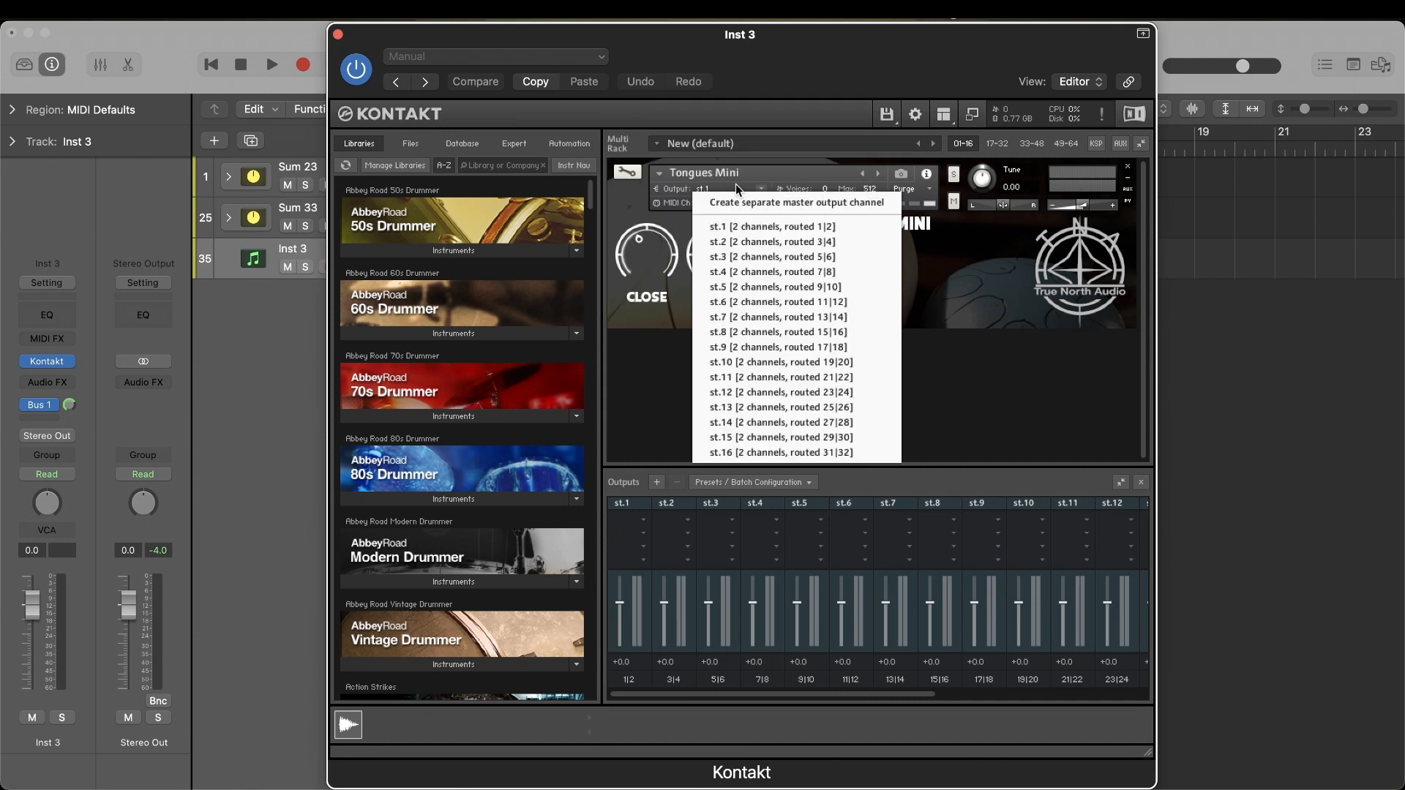
pyautogui.click(644, 386)
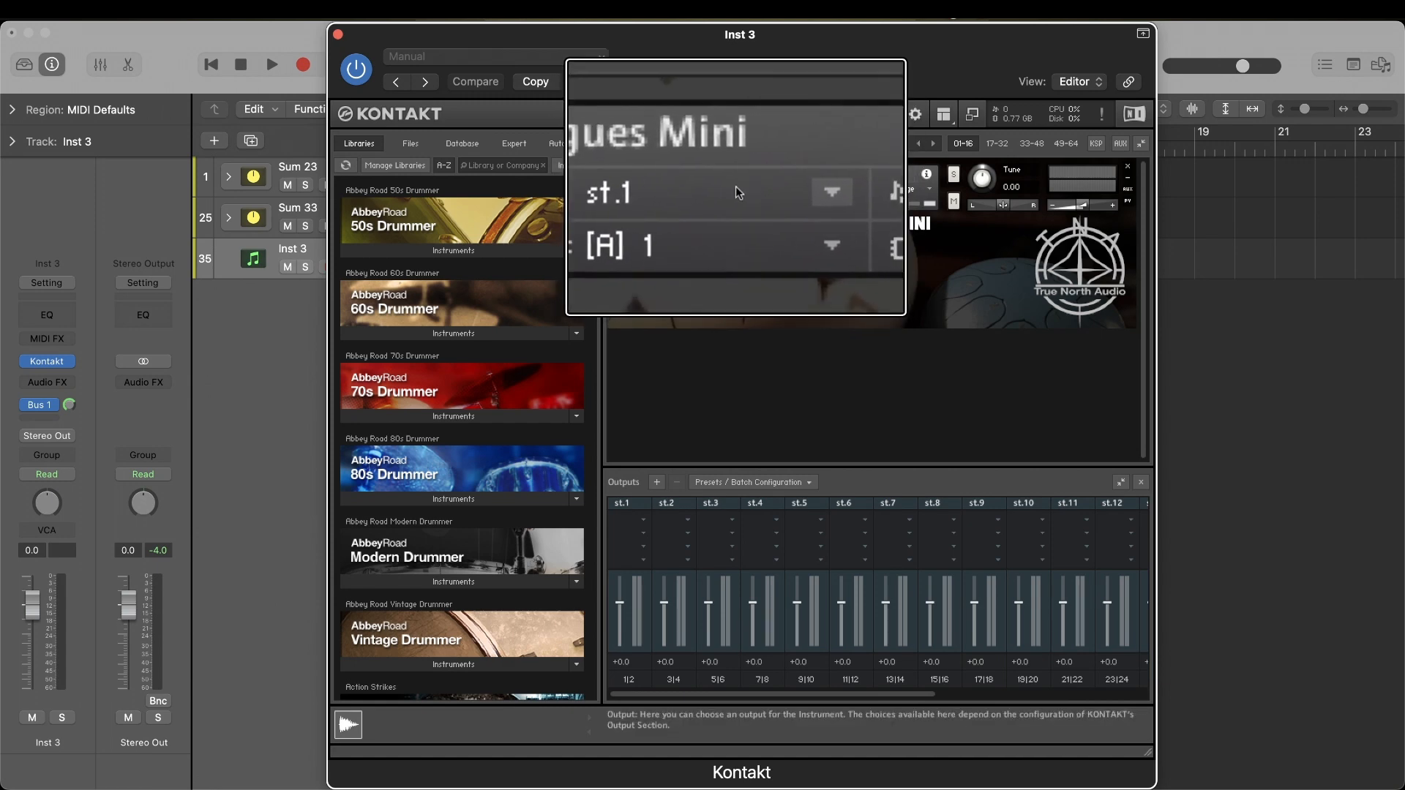
# Open the Tongues Mini instrument for editing and hide its Script Editor.
pyautogui.click(628, 172)
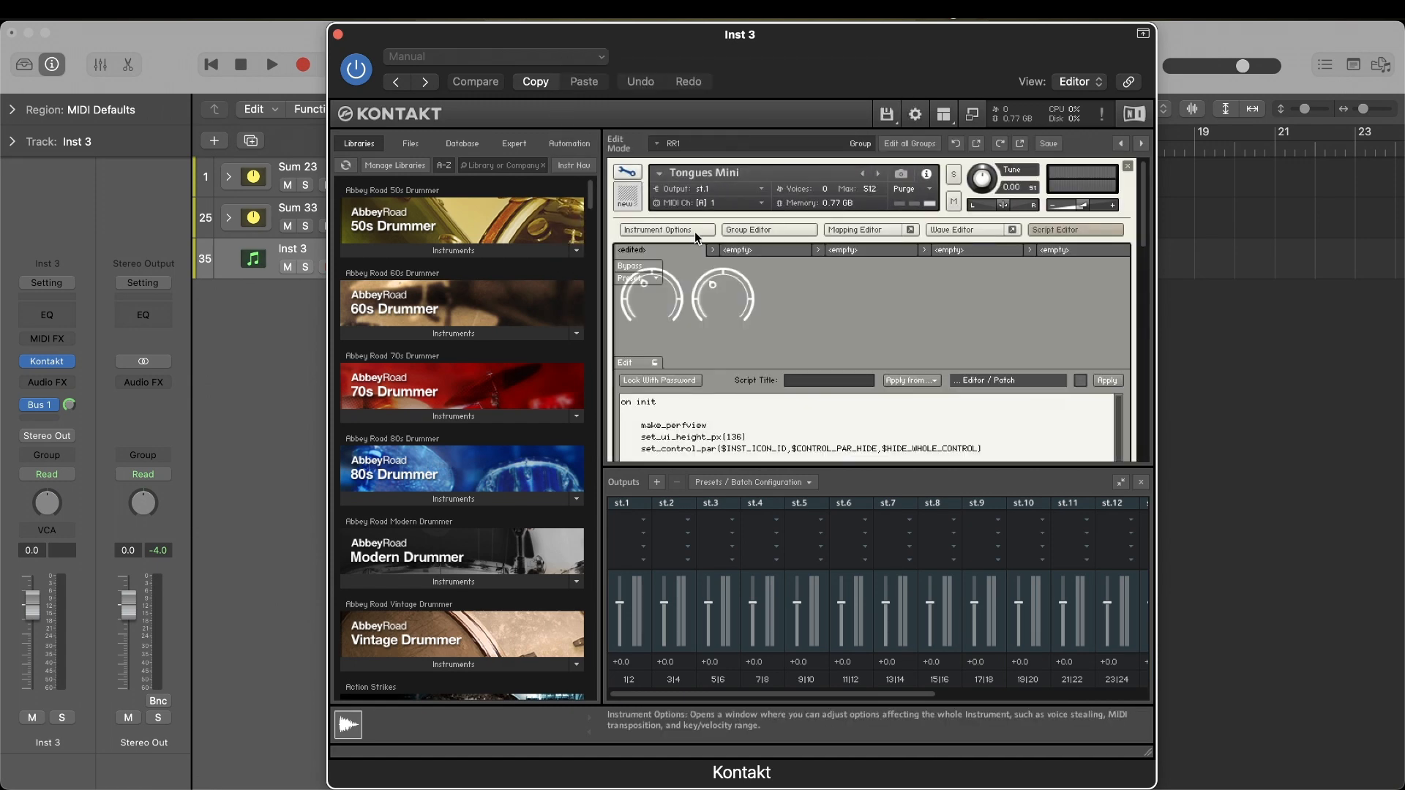
pyautogui.click(1069, 232)
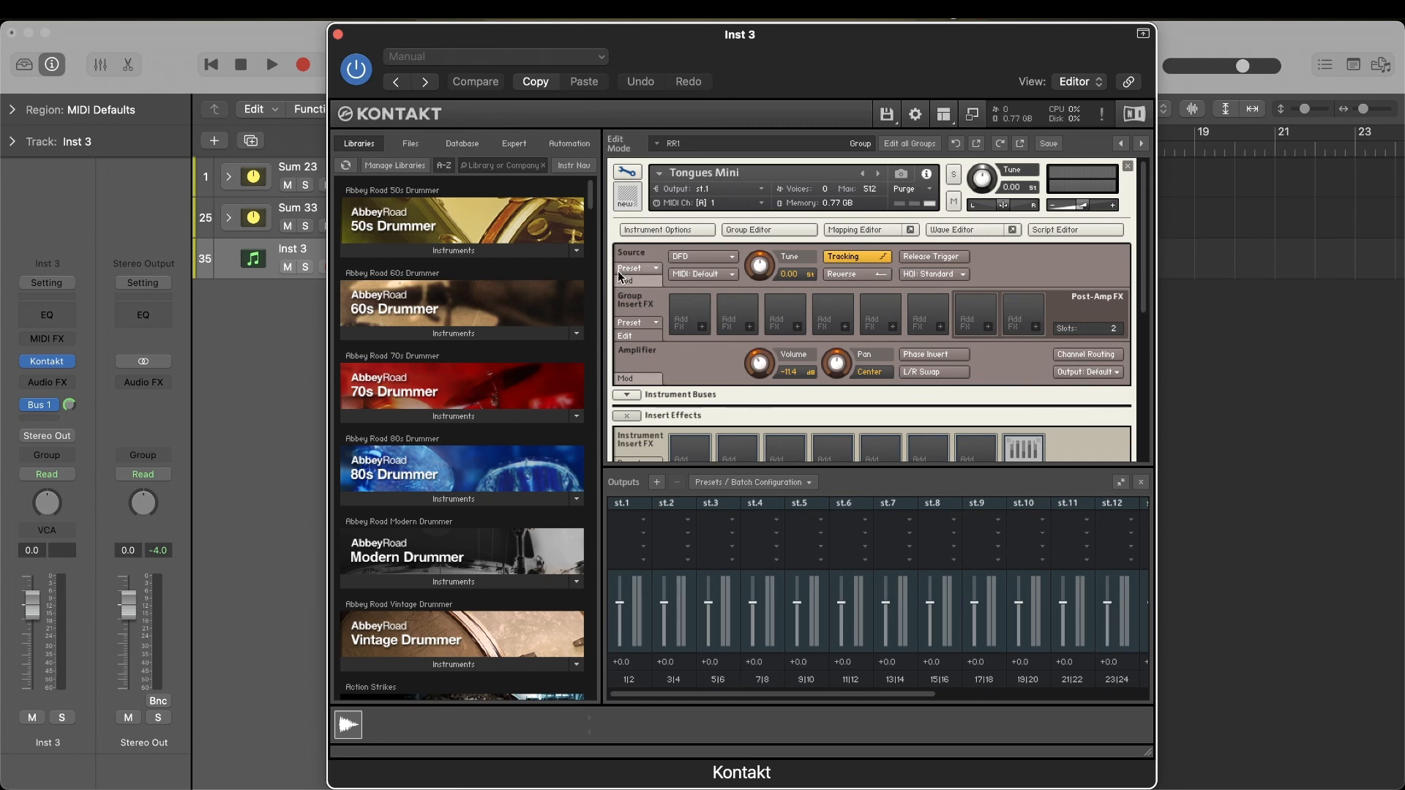
# Show the Tongues Mini groups list and the Group Editor, and audition group RR1 with Group Solo, switching the solo off again.
pyautogui.click(513, 145)
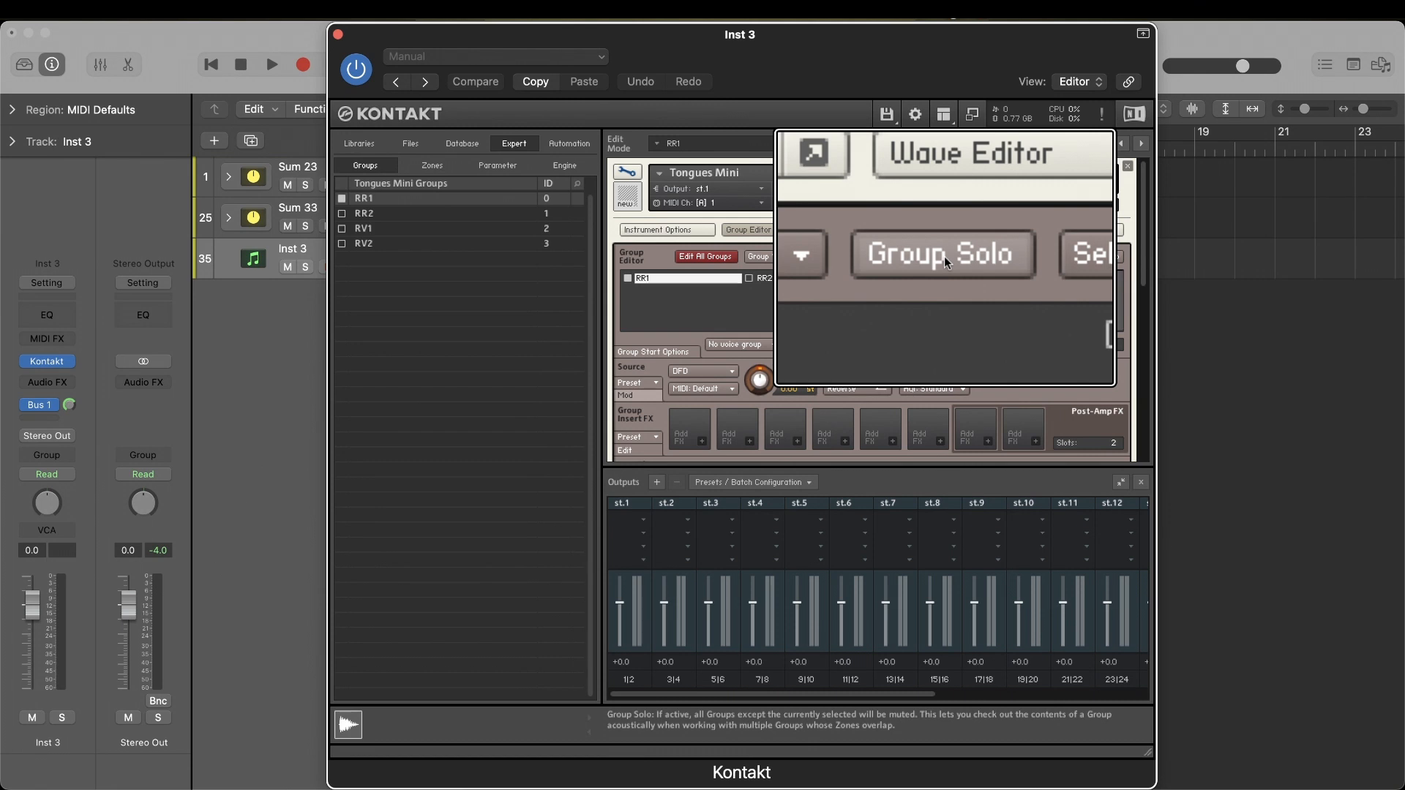
pyautogui.click(943, 256)
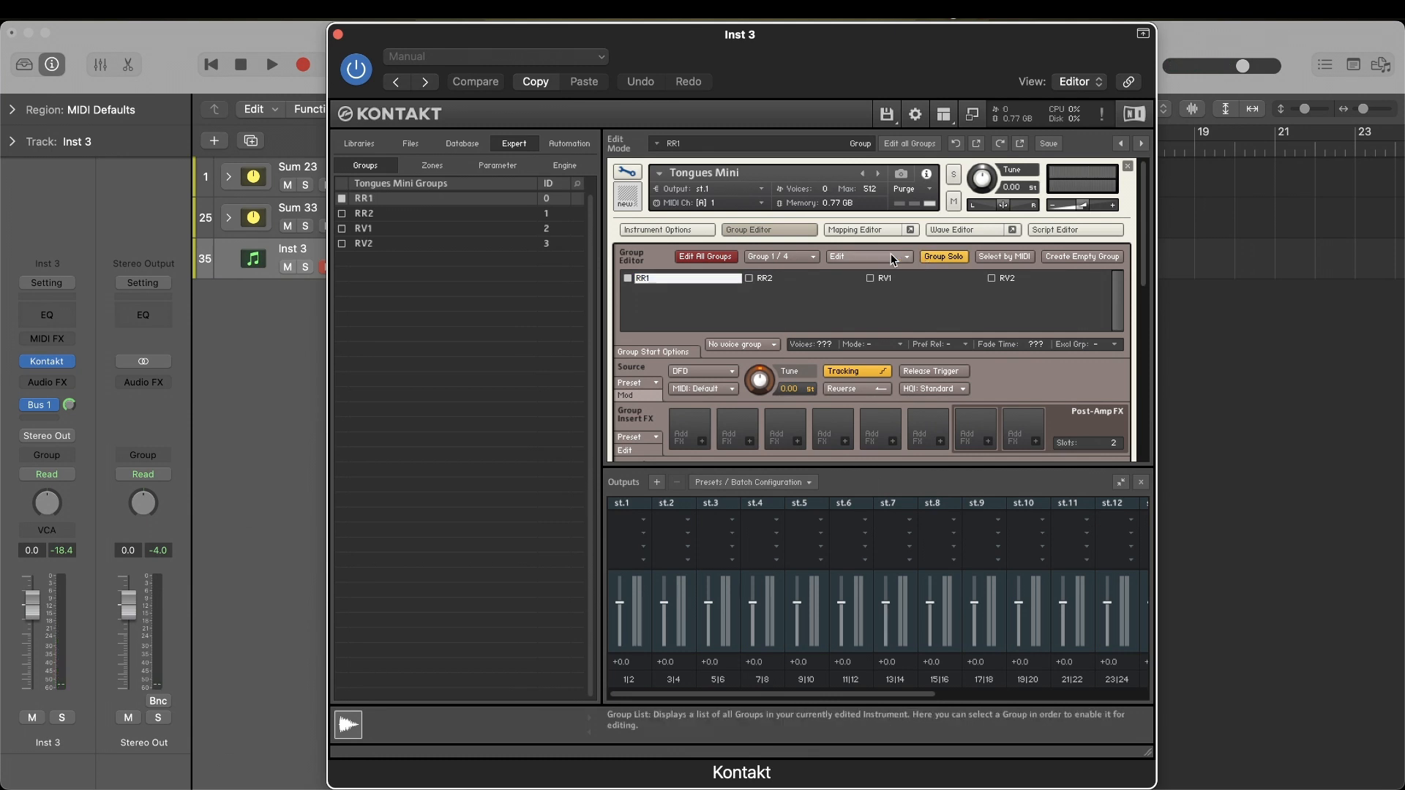
pyautogui.click(940, 257)
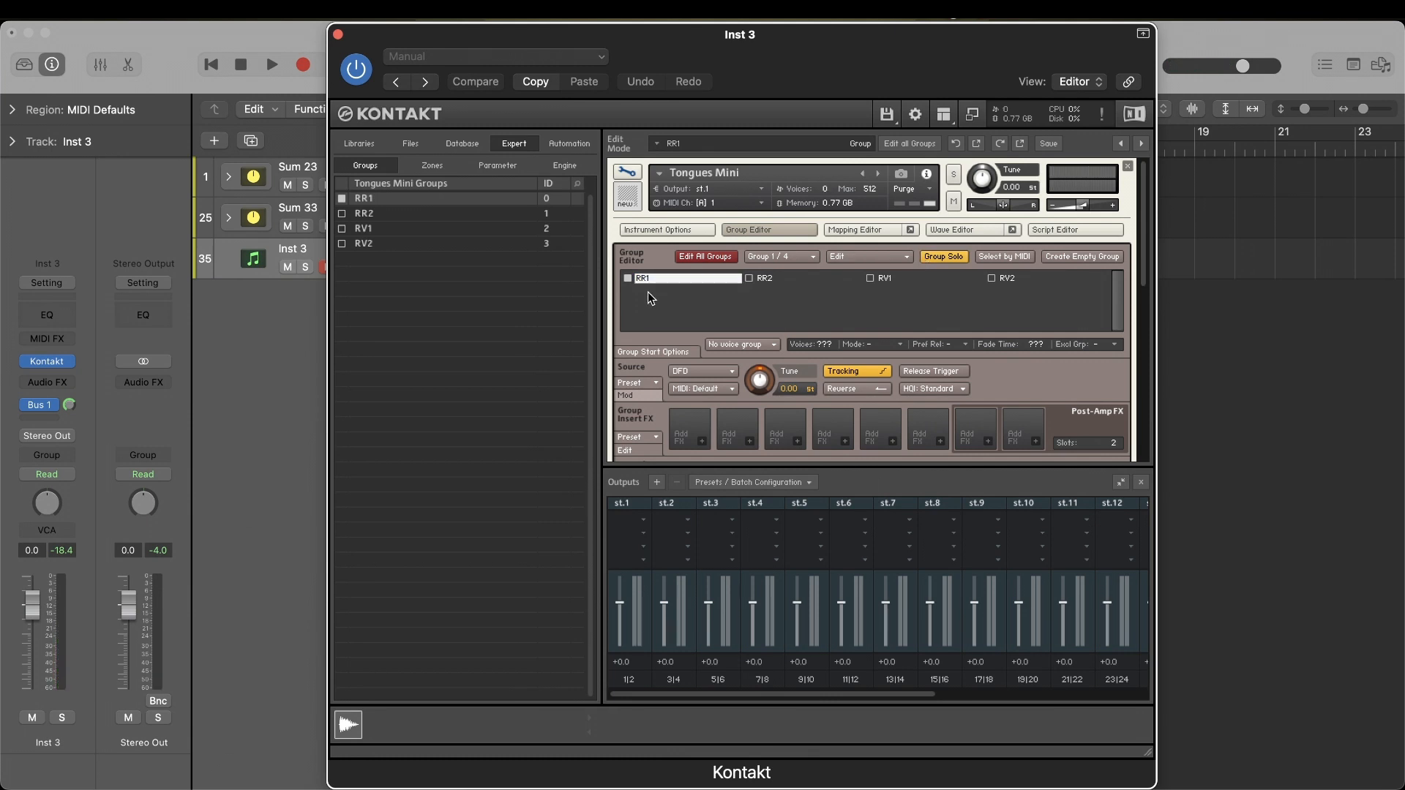
# Enable group RR2 for editing together with RR1, and review the Amplifier's available output routings without changing the assignment.
pyautogui.click(490, 215)
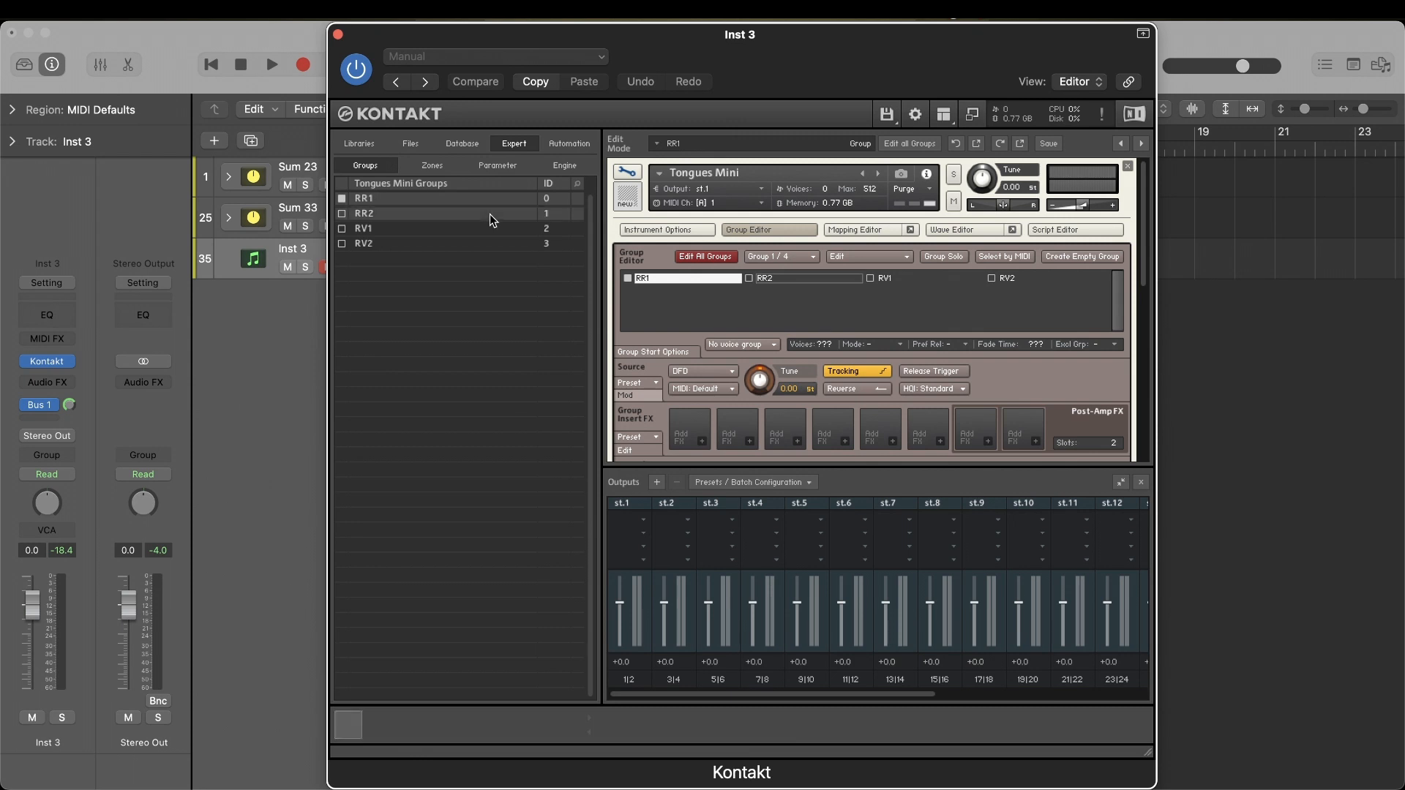
pyautogui.click(340, 213)
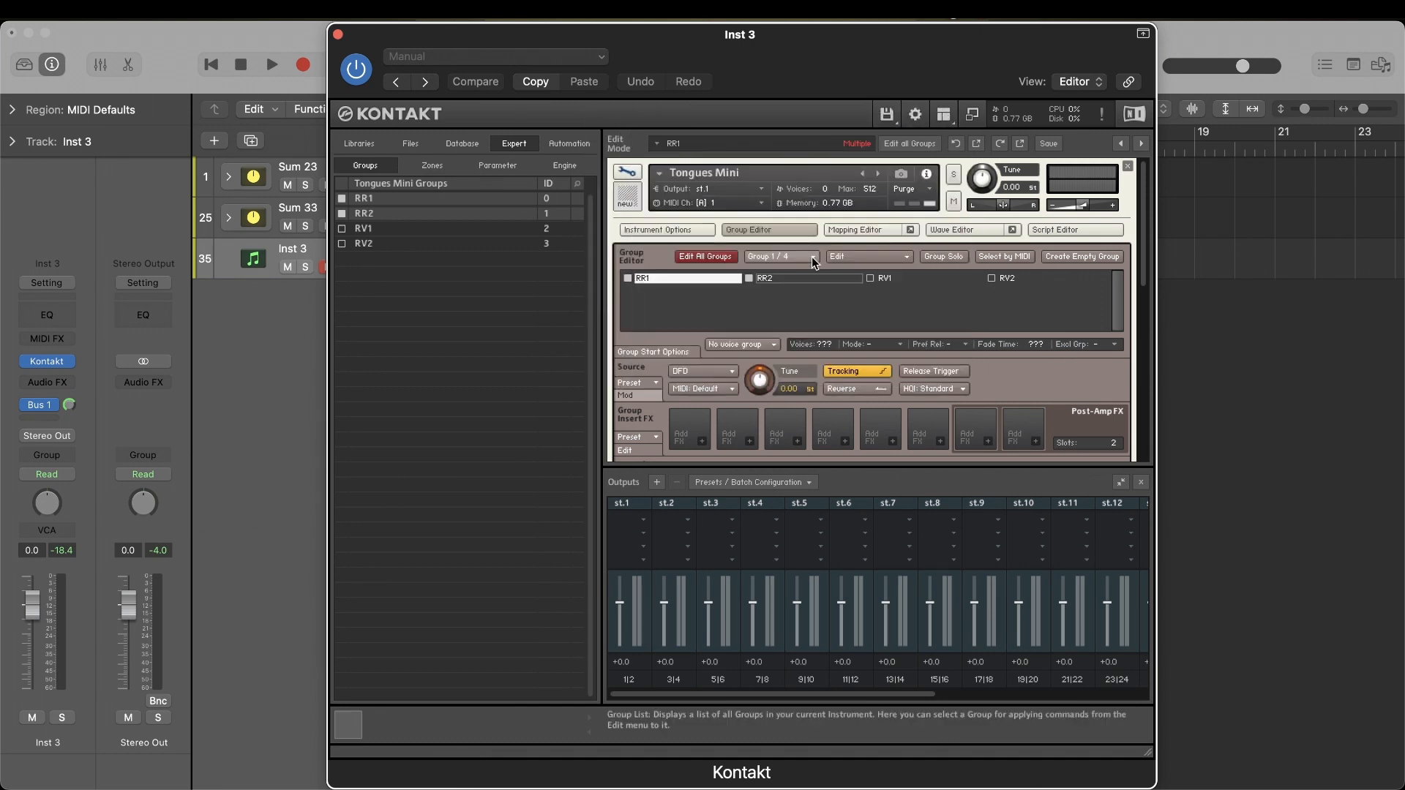
pyautogui.scroll(-2, 815, 264)
pyautogui.scroll(-5, 815, 264)
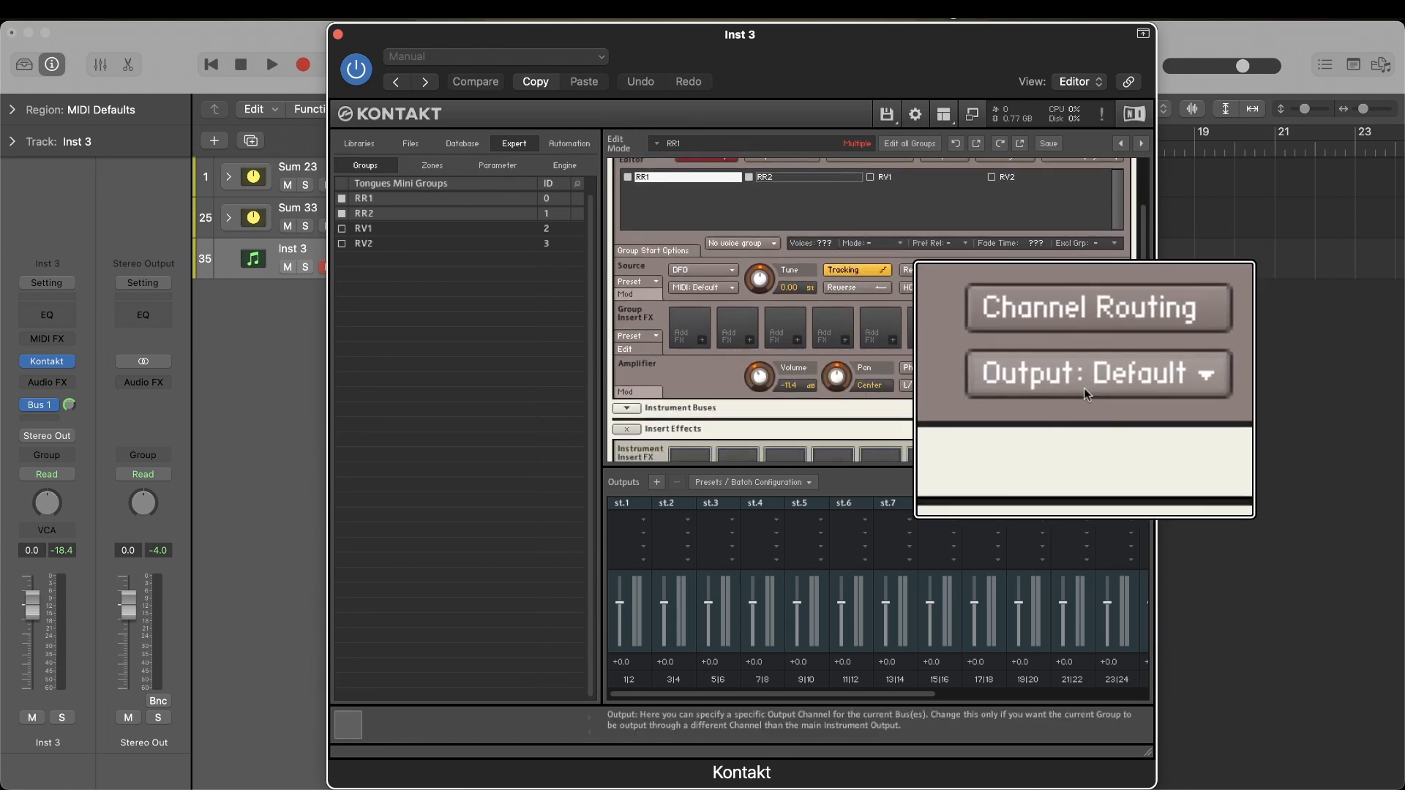
pyautogui.click(1083, 387)
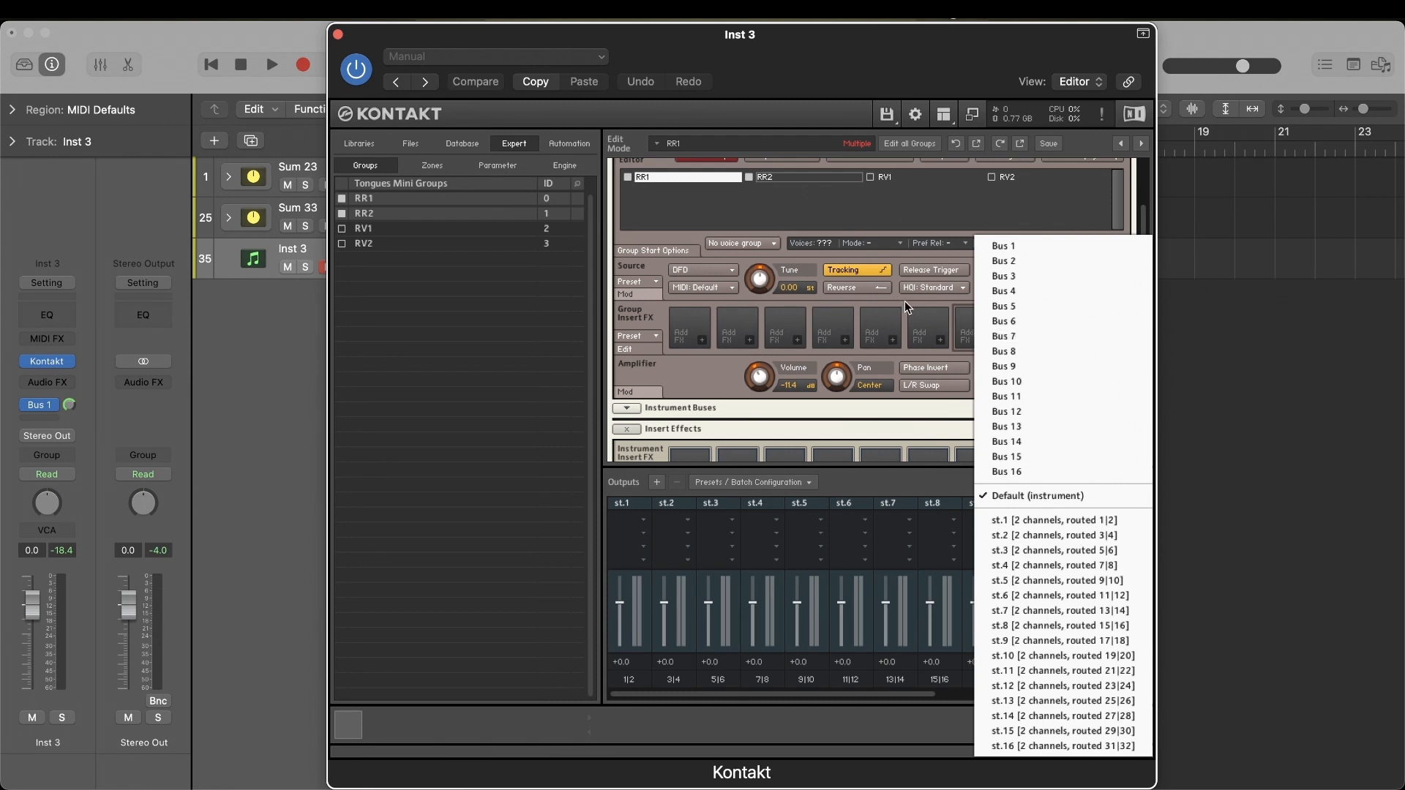
pyautogui.click(899, 299)
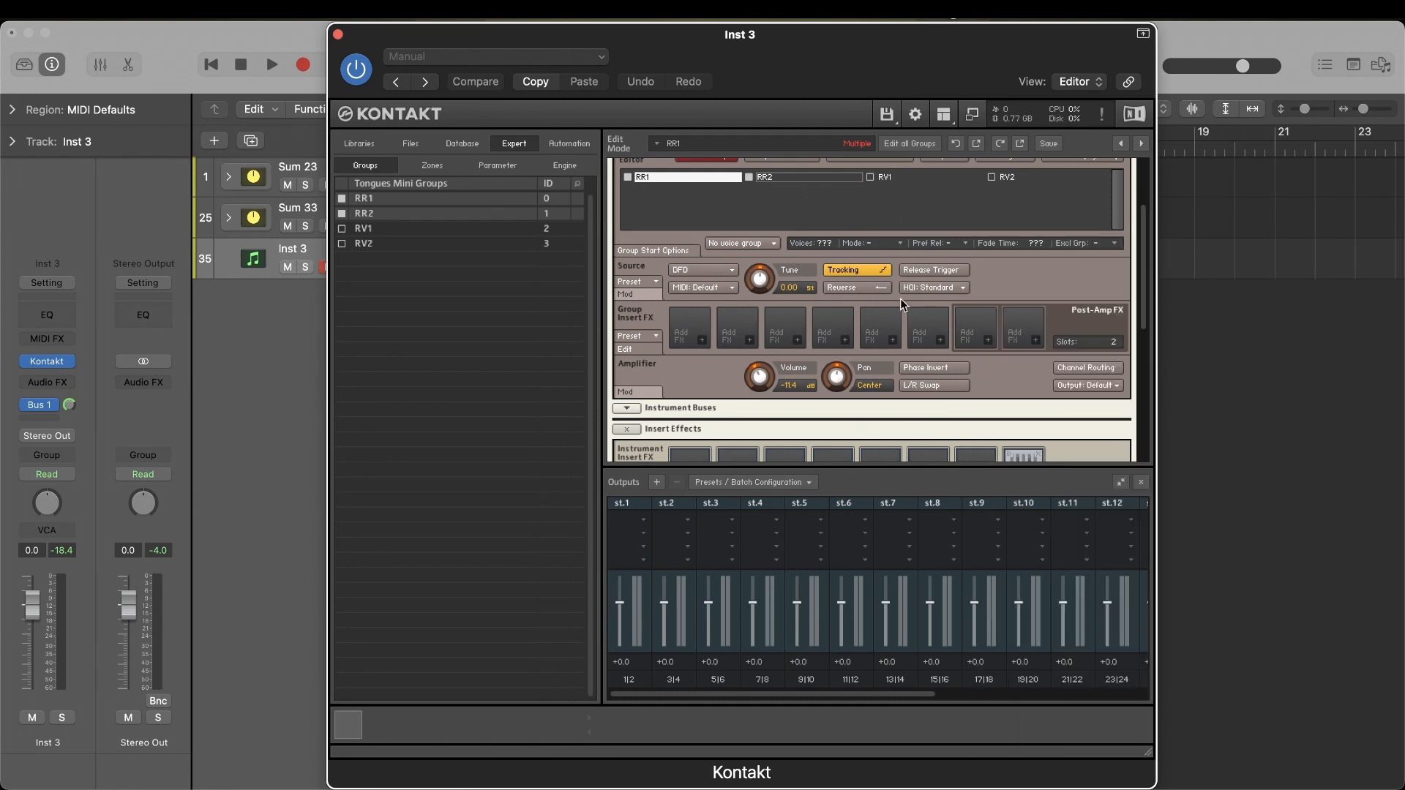
# Recheck the bus and output choices for groups RR1 and RR2, and return Tongues Mini to its performance view.
pyautogui.click(1086, 385)
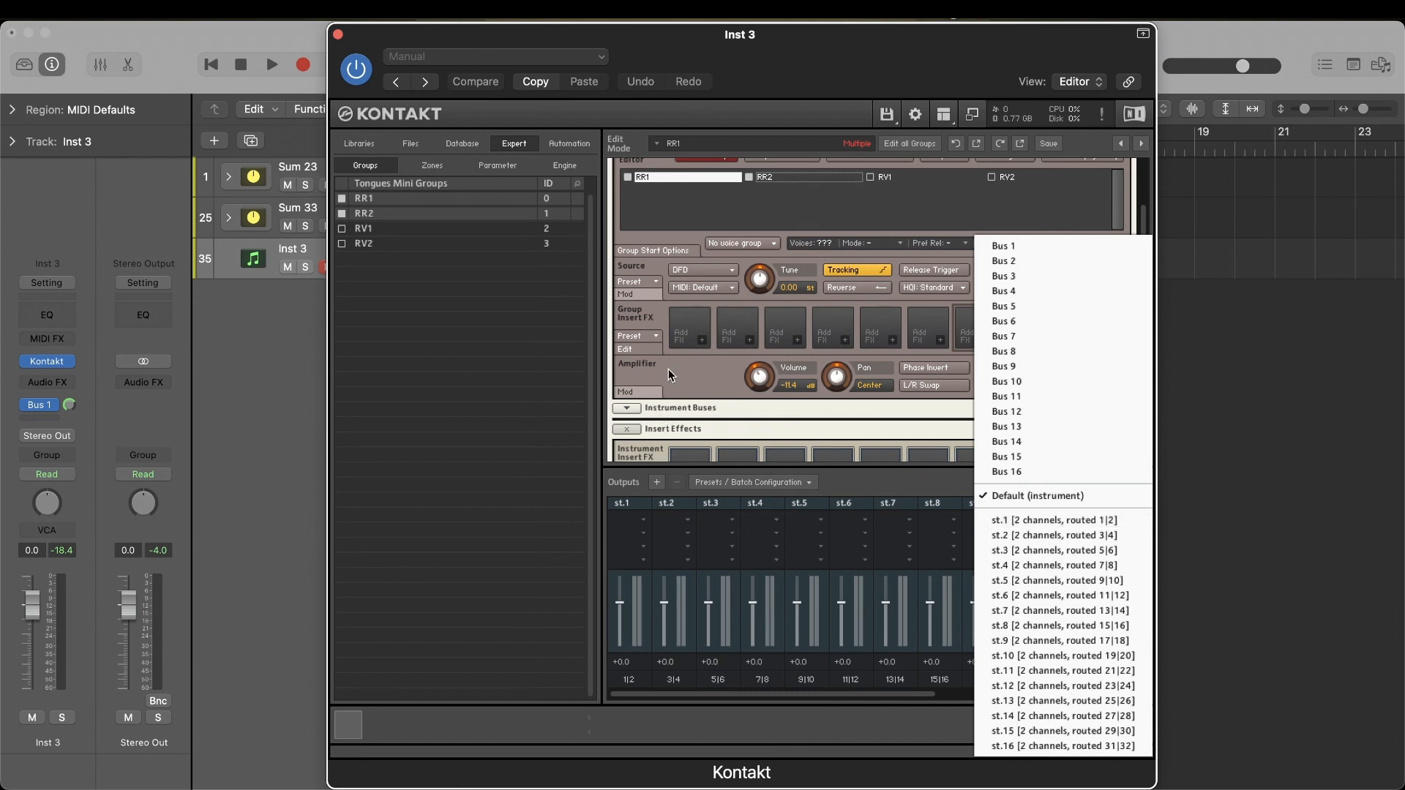
pyautogui.click(689, 374)
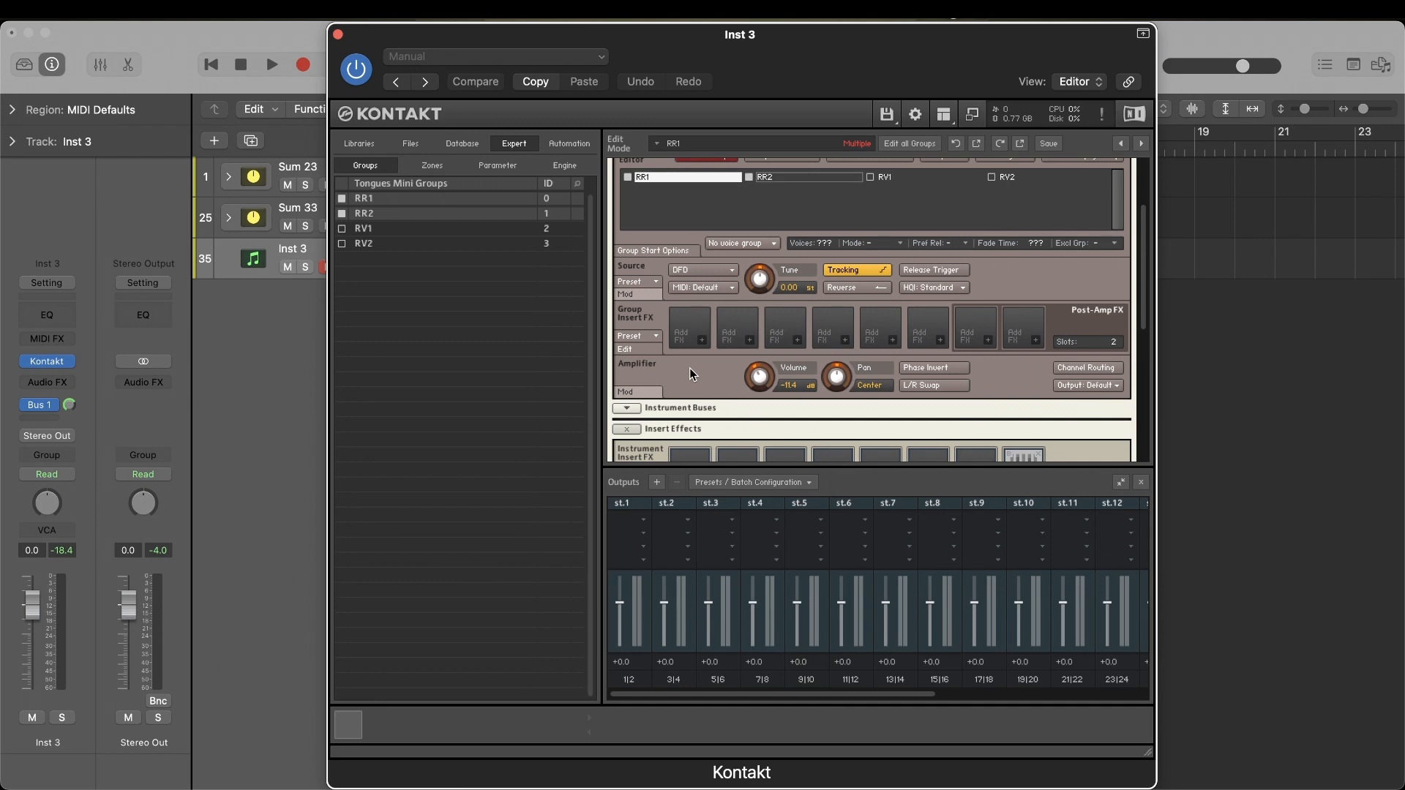
pyautogui.scroll(5, 691, 374)
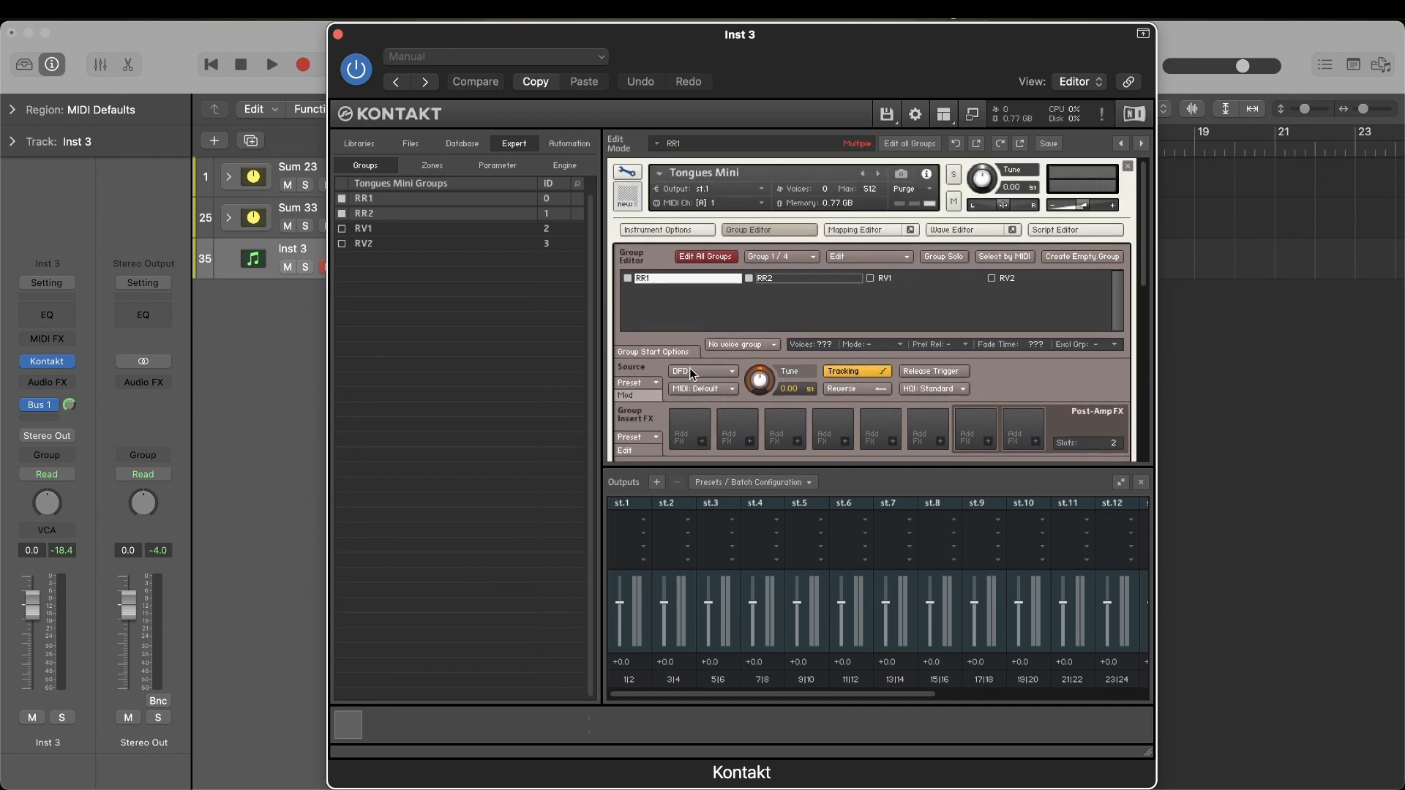
pyautogui.click(625, 174)
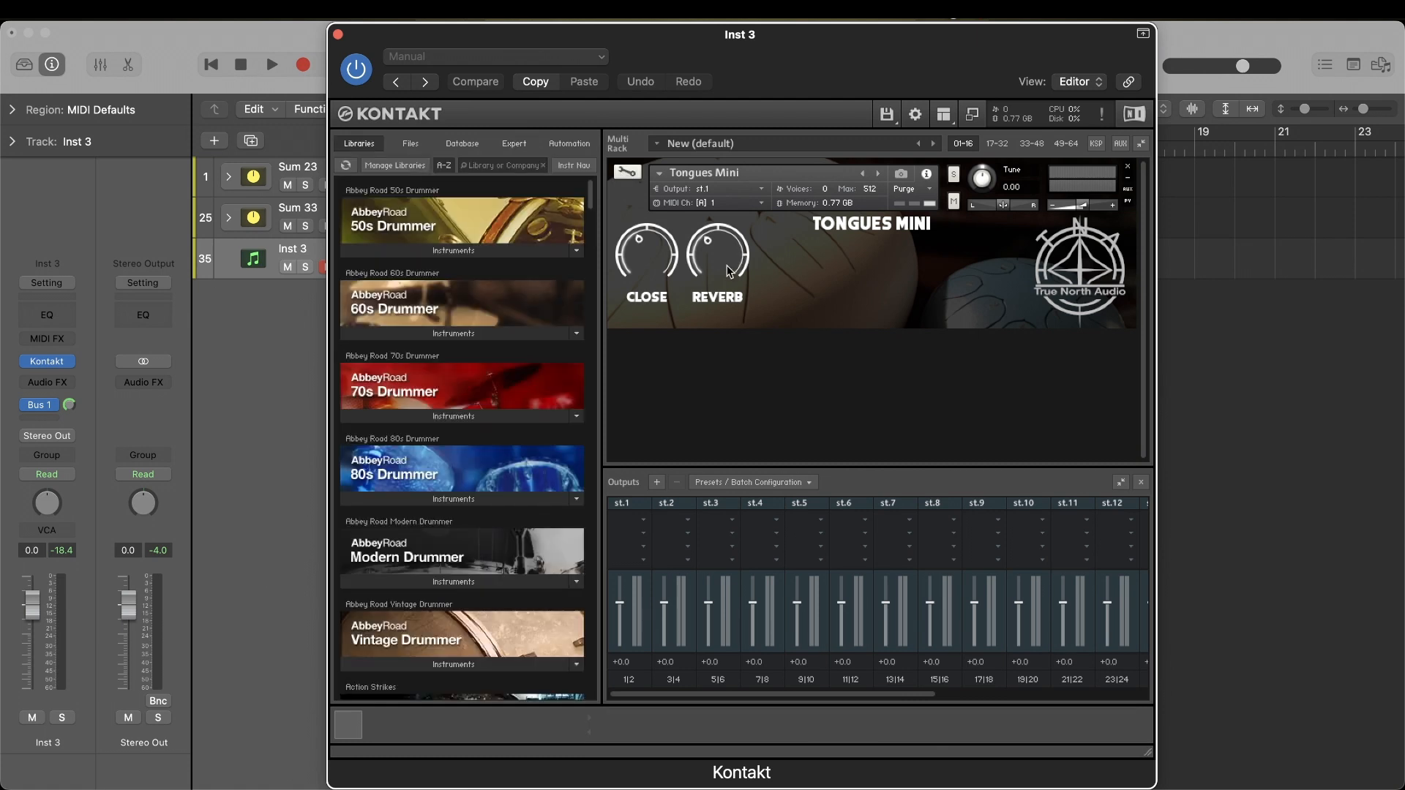